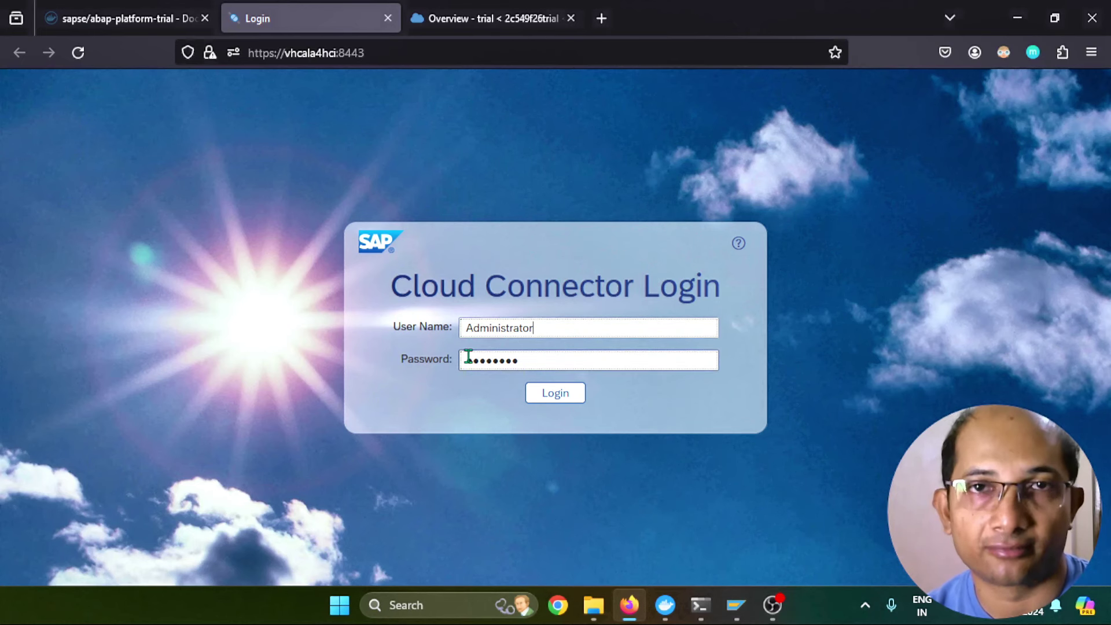
# Sign in and select US East (VA) - AWS as the subaccount region
pyautogui.click(554, 394)
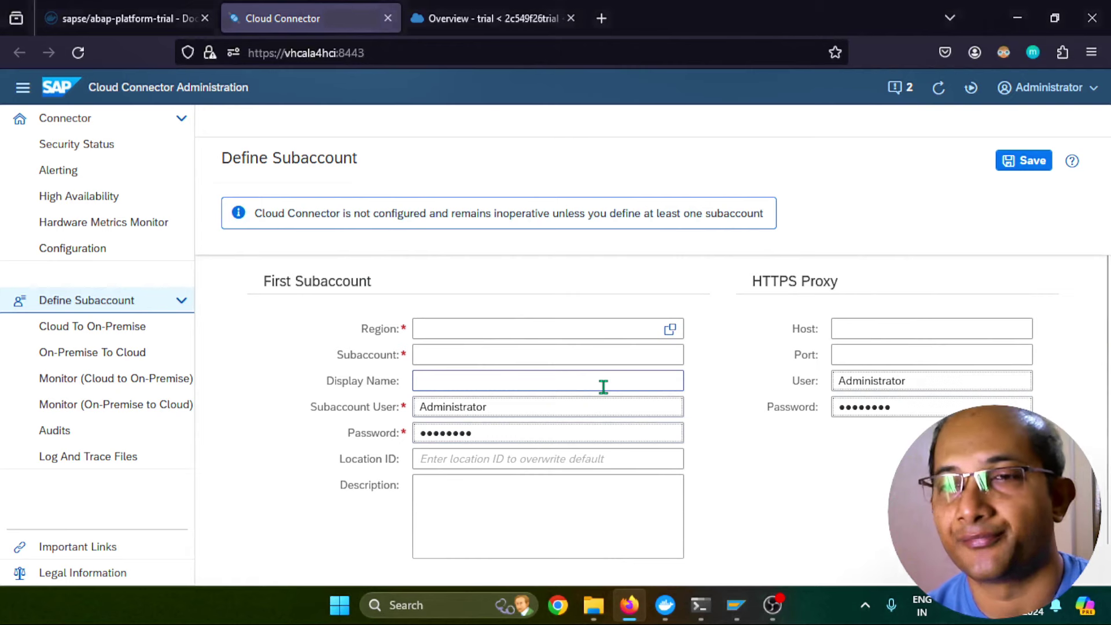
pyautogui.click(669, 330)
pyautogui.click(524, 132)
pyautogui.write('va')
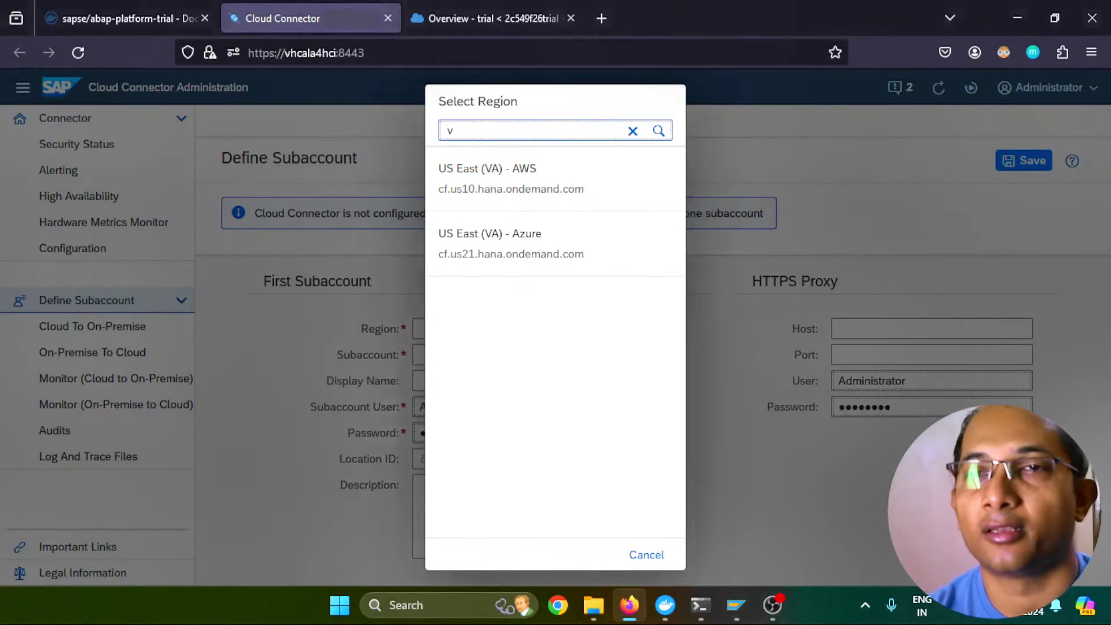
pyautogui.click(512, 181)
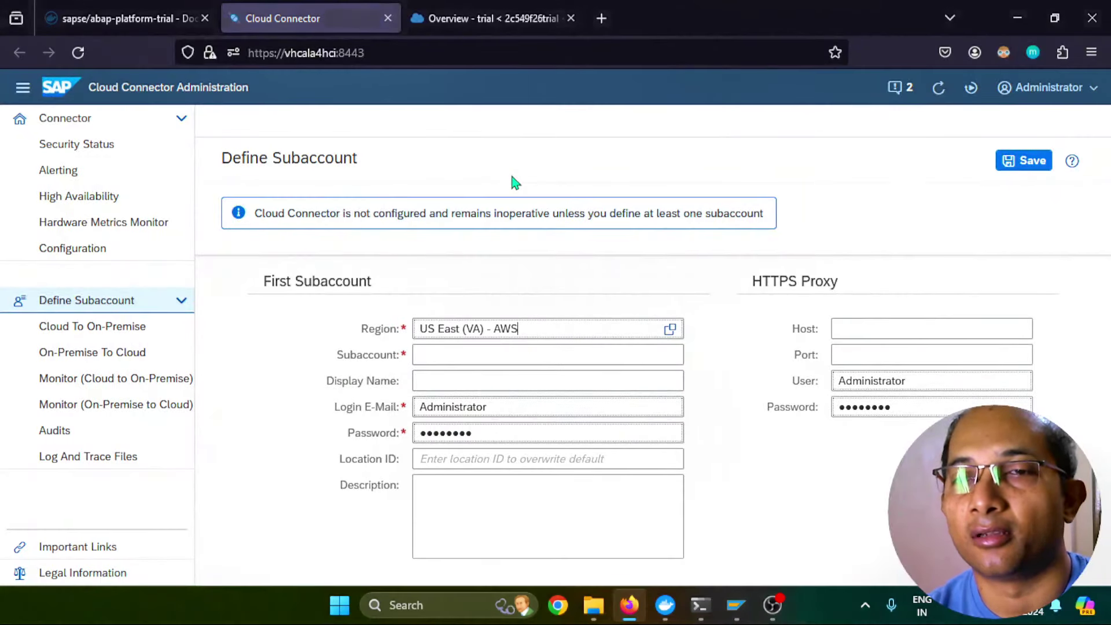
# Copy the Subaccount ID from the BTP Cockpit into the Subaccount field
pyautogui.click(472, 348)
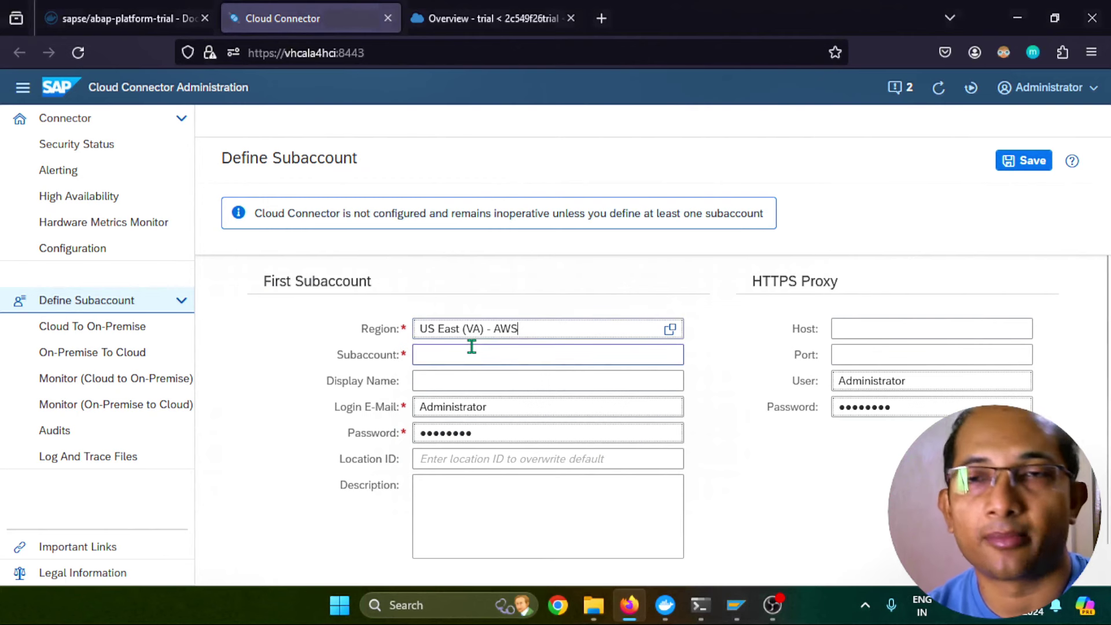
pyautogui.click(482, 19)
pyautogui.moveTo(345, 432); pyautogui.dragTo(570, 443)
pyautogui.hotkey('ctrl', 'c')
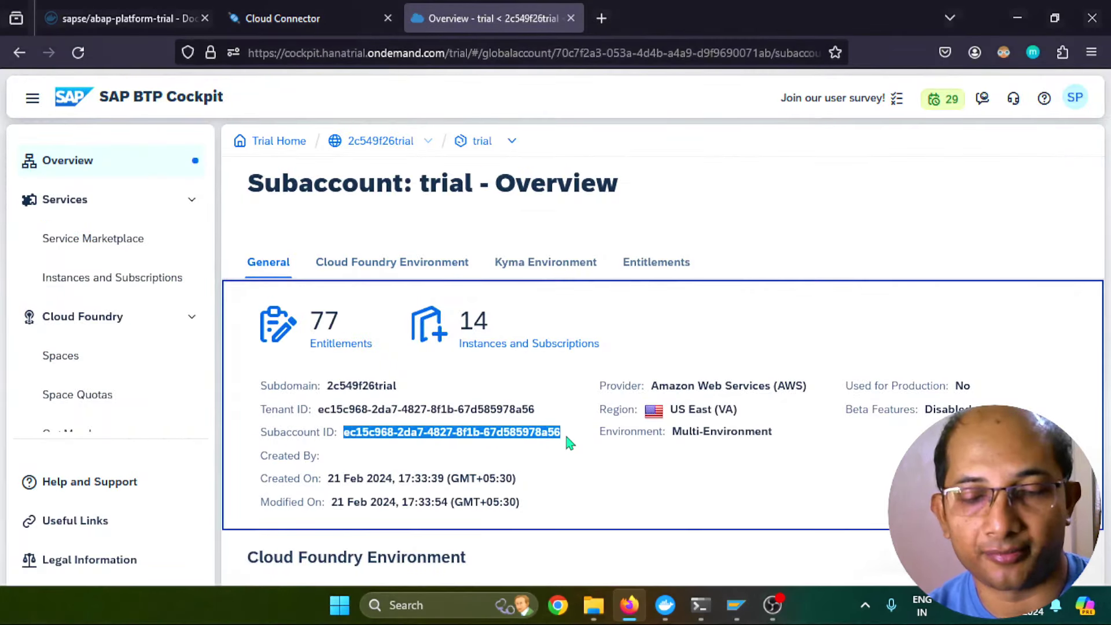
pyautogui.click(282, 19)
pyautogui.click(461, 350)
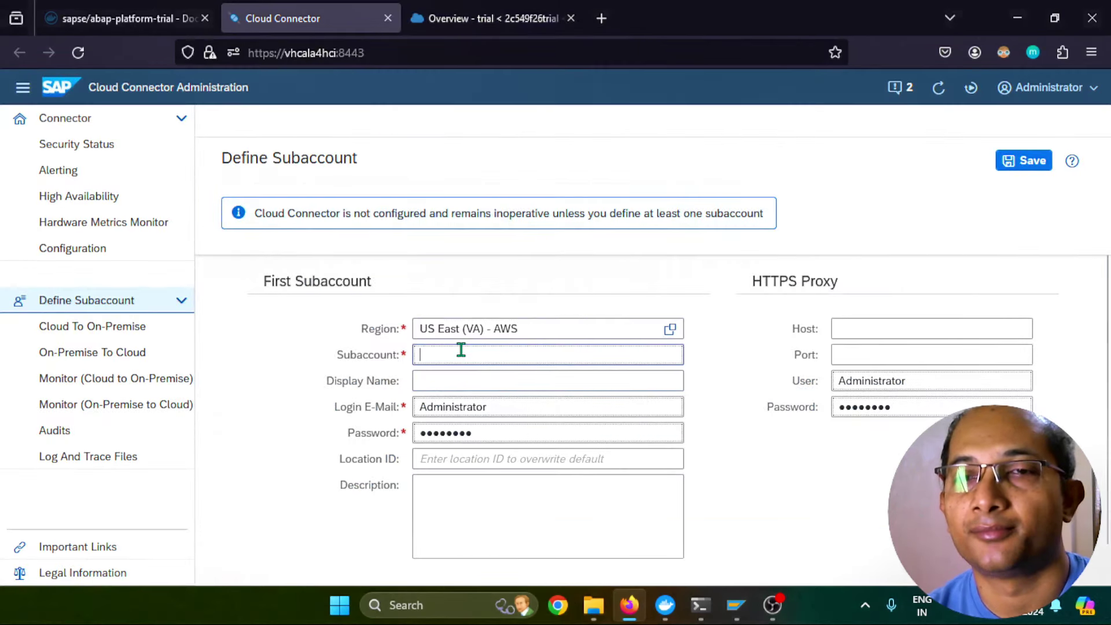
pyautogui.hotkey('ctrl', 'v')
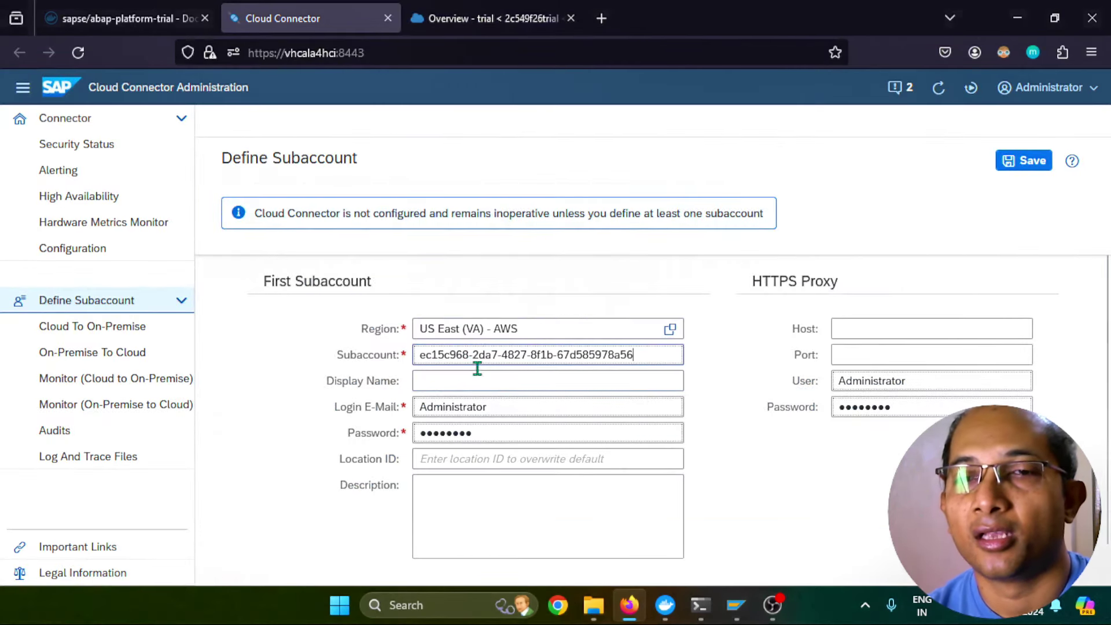
# Enter the BTP login e-mail and password
pyautogui.click(484, 405)
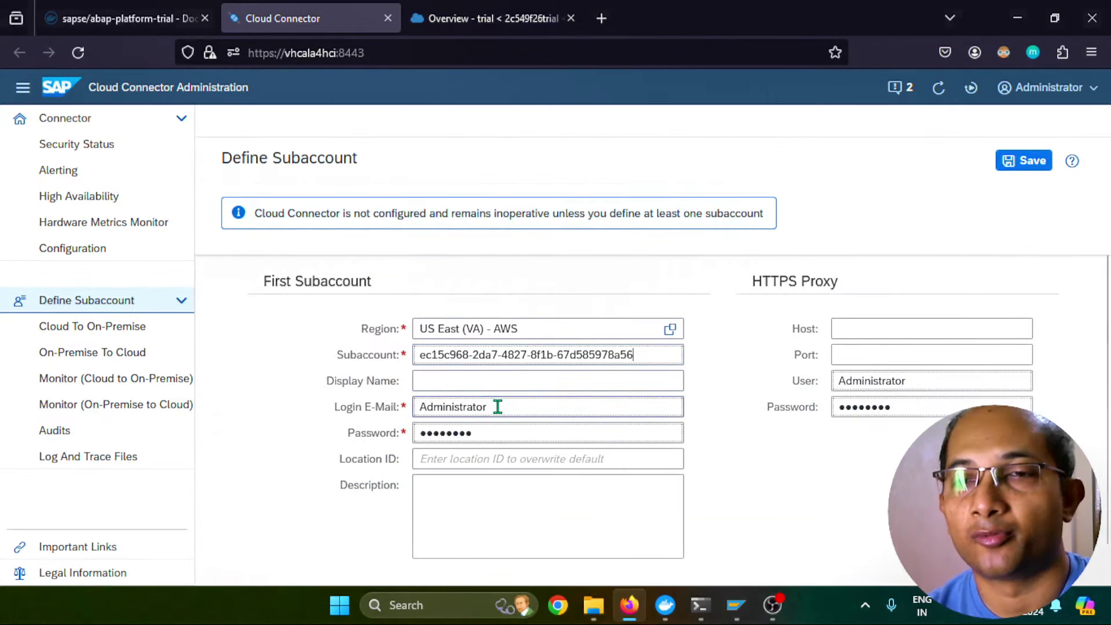
pyautogui.moveTo(495, 407); pyautogui.dragTo(405, 399)
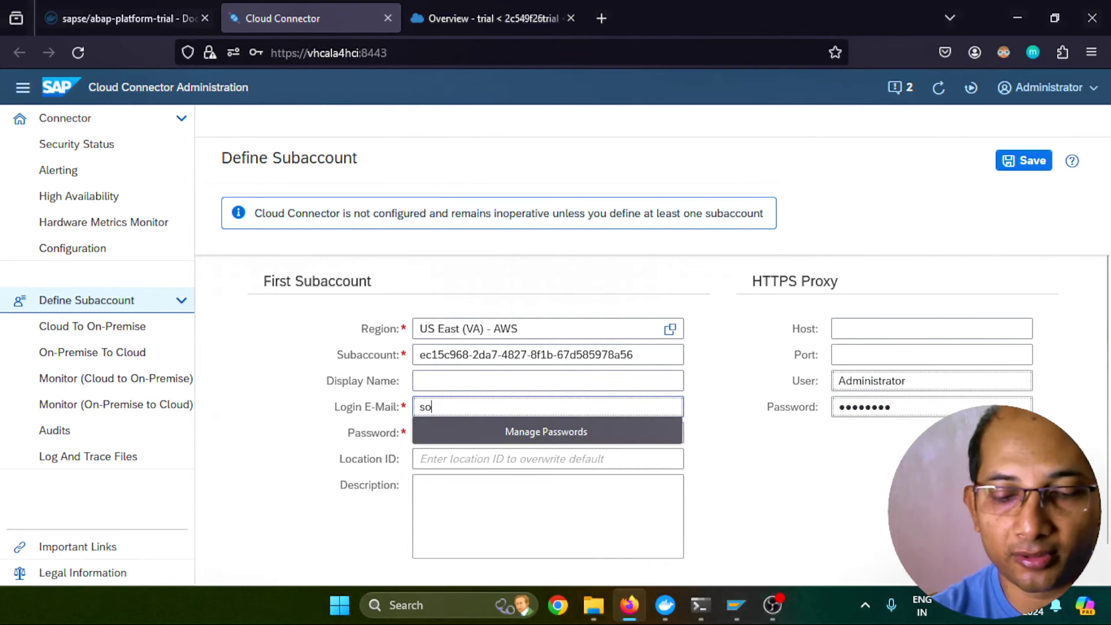
pyautogui.press('Tab')
pyautogui.write('*********')
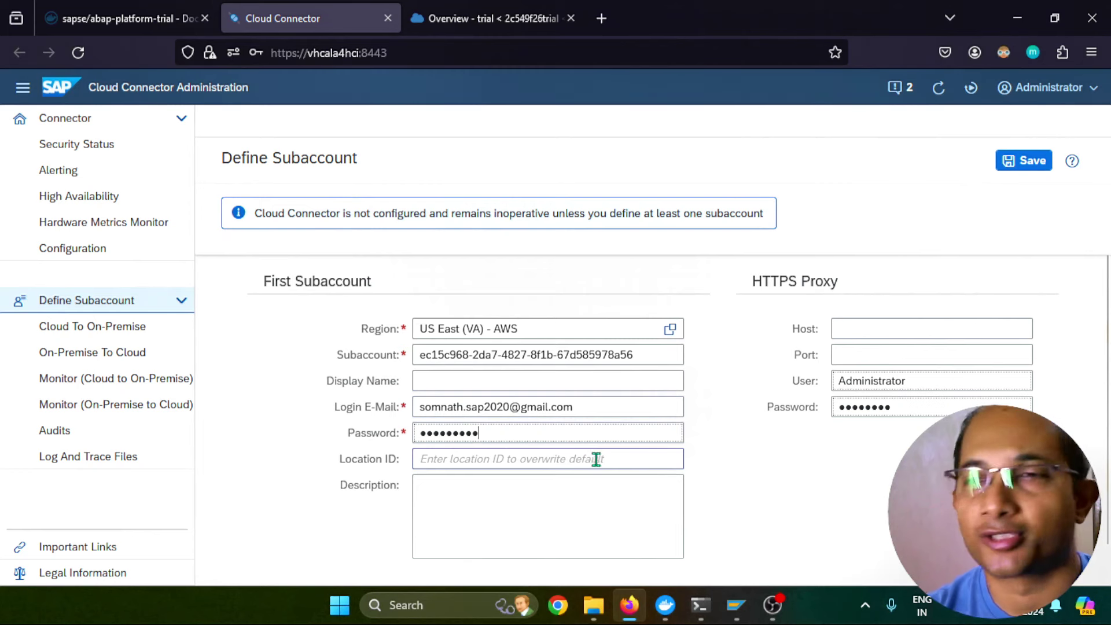
# Clear the HTTPS proxy user and password, then save the subaccount
pyautogui.doubleClick(899, 411)
pyautogui.press('BackSpace')
pyautogui.hotkey('shift', 'Tab')
pyautogui.press('BackSpace')
pyautogui.click(762, 533)
pyautogui.scroll(-1, 759, 531)
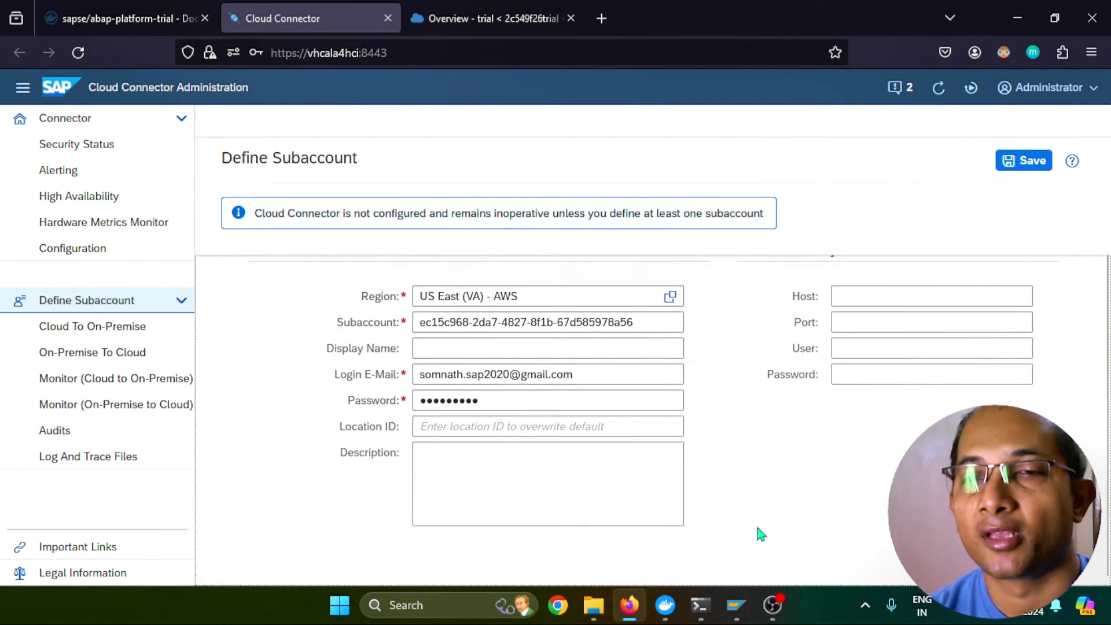
pyautogui.scroll(1, 769, 529)
pyautogui.click(900, 355)
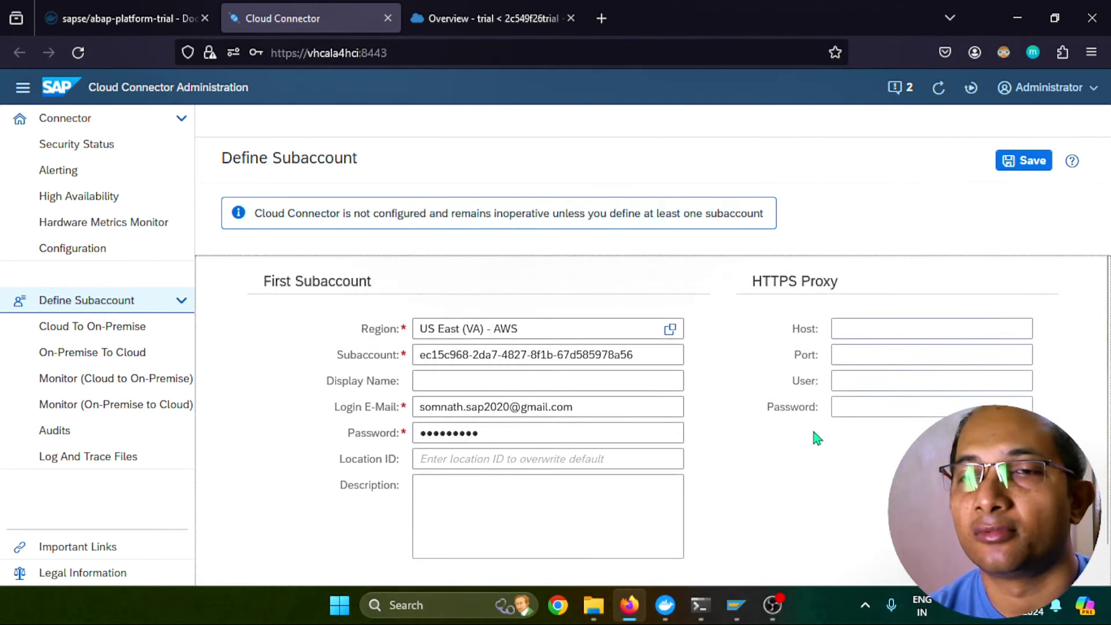
pyautogui.click(1019, 161)
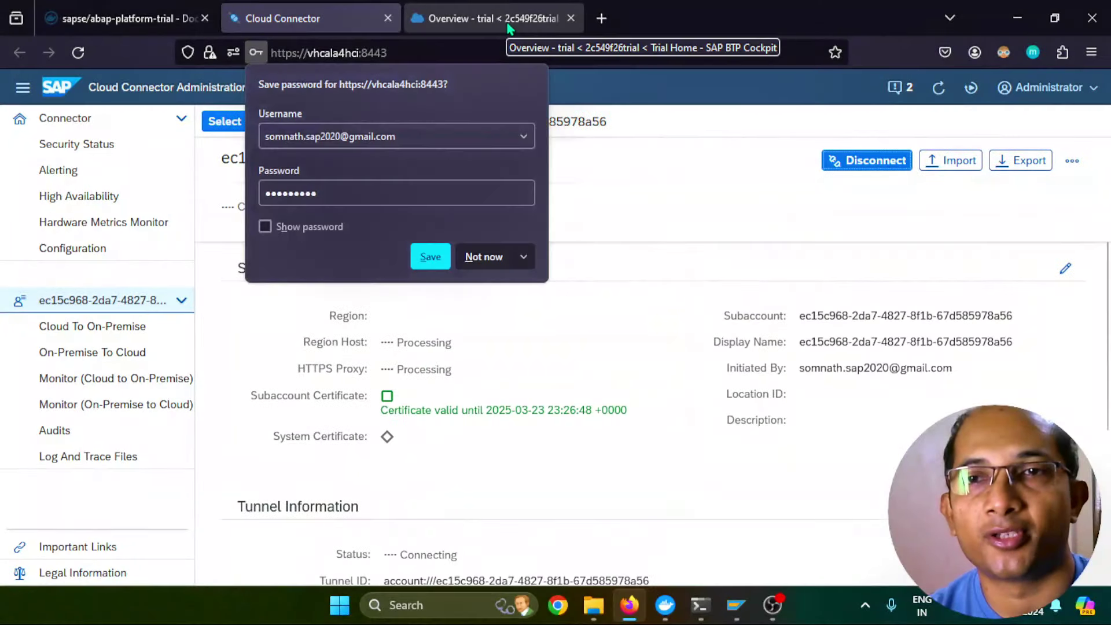
# Decline saving the password, then check the BTP Cockpit Cloud Connectors page shows the connector Connected
pyautogui.click(478, 252)
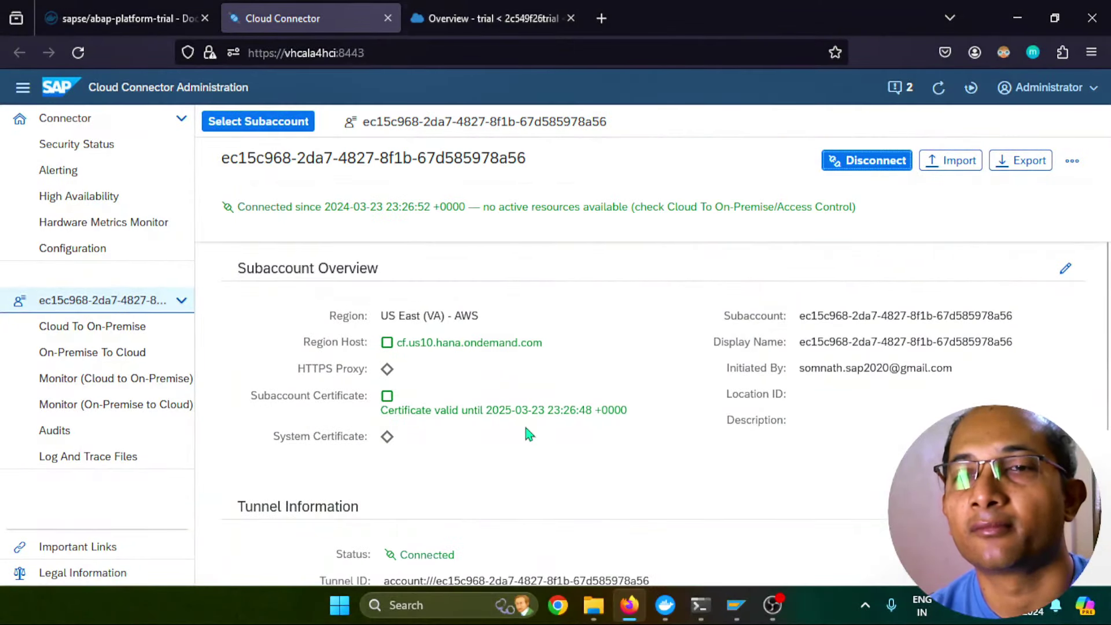
pyautogui.click(468, 19)
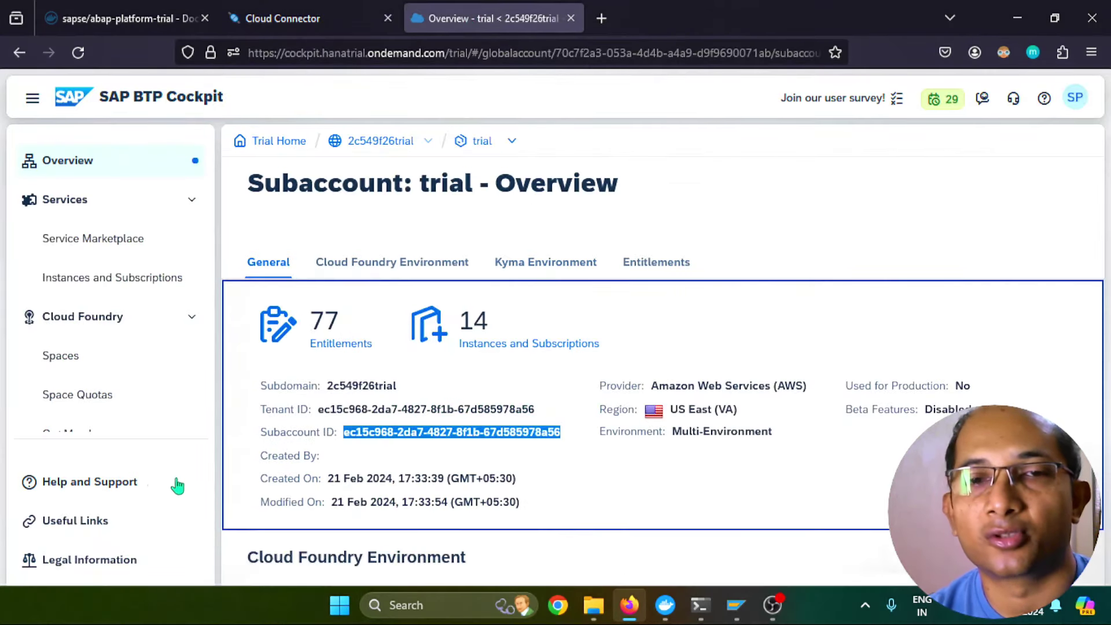
pyautogui.scroll(-3, 103, 377)
pyautogui.scroll(-5, 104, 375)
pyautogui.click(117, 346)
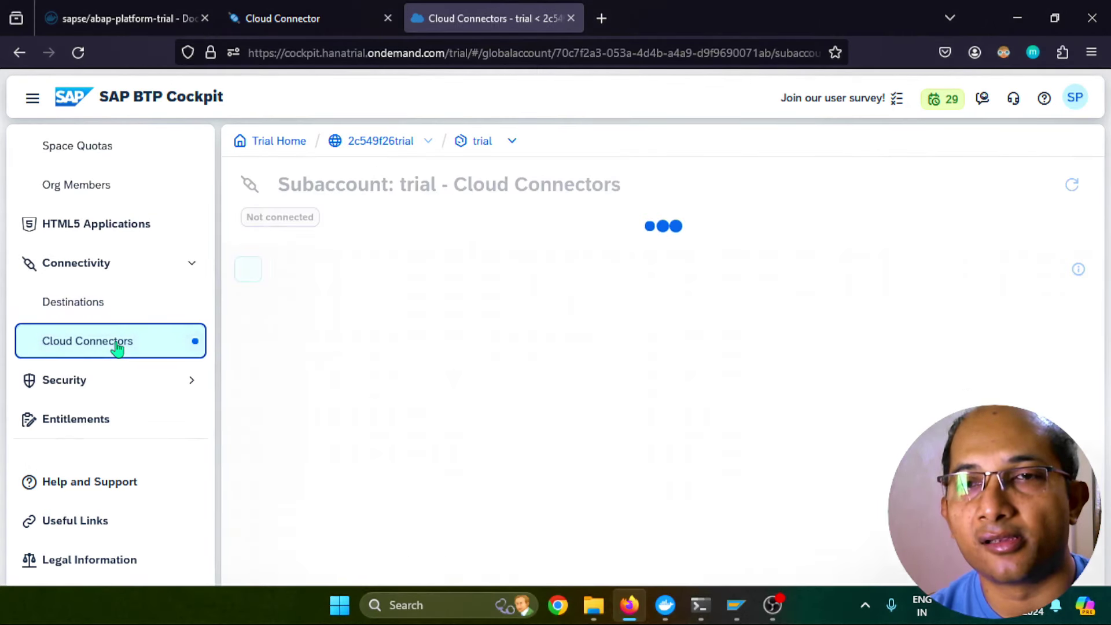
pyautogui.scroll(-1, 487, 400)
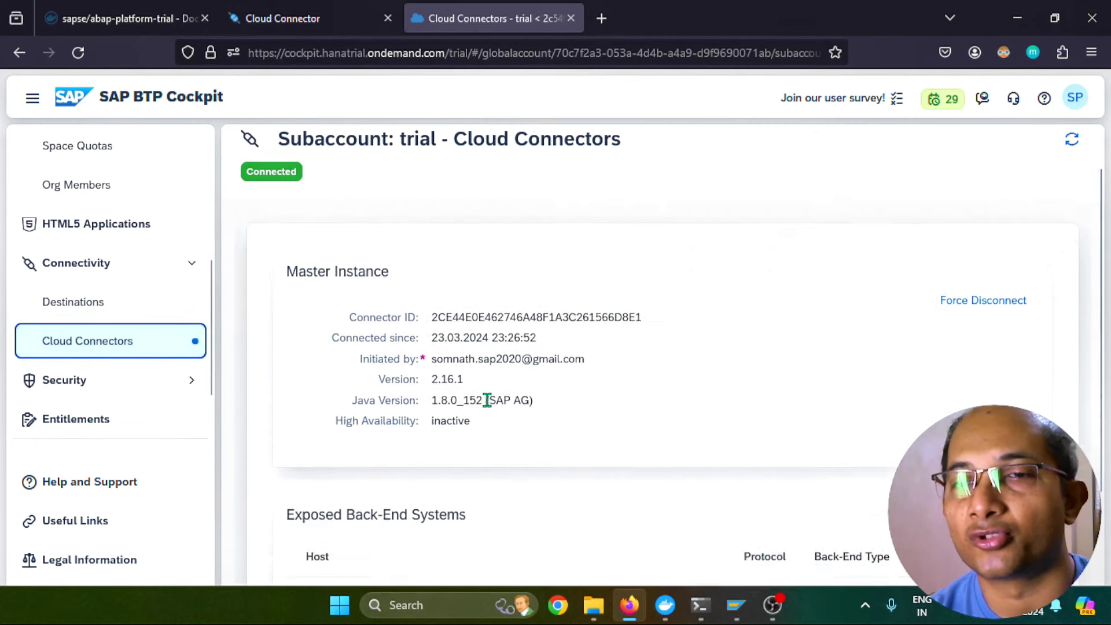
pyautogui.scroll(-1, 487, 400)
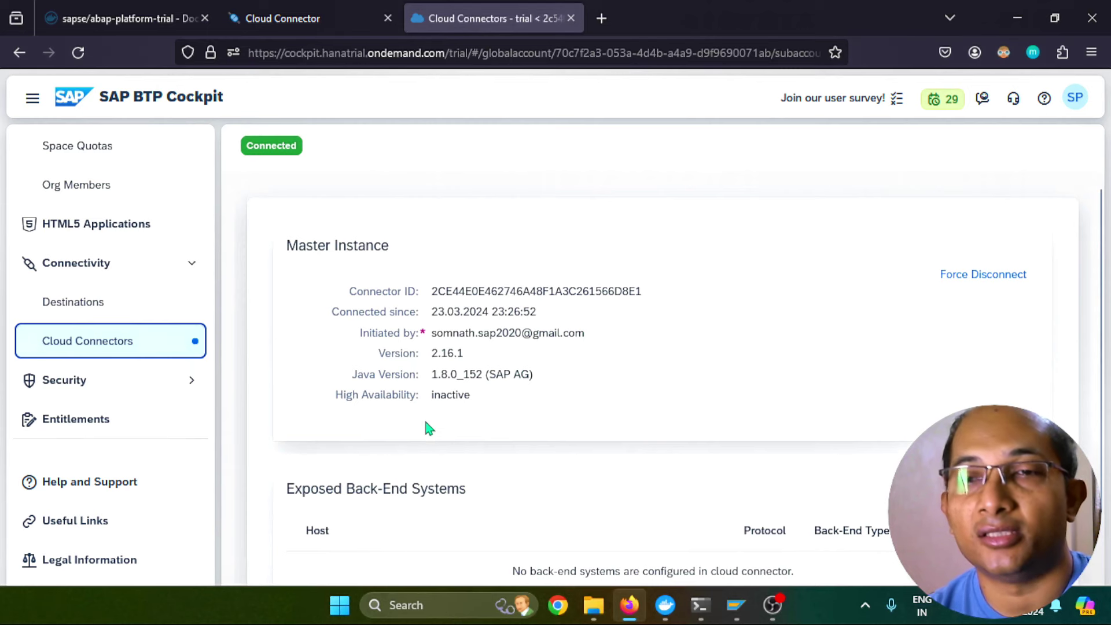
pyautogui.click(278, 22)
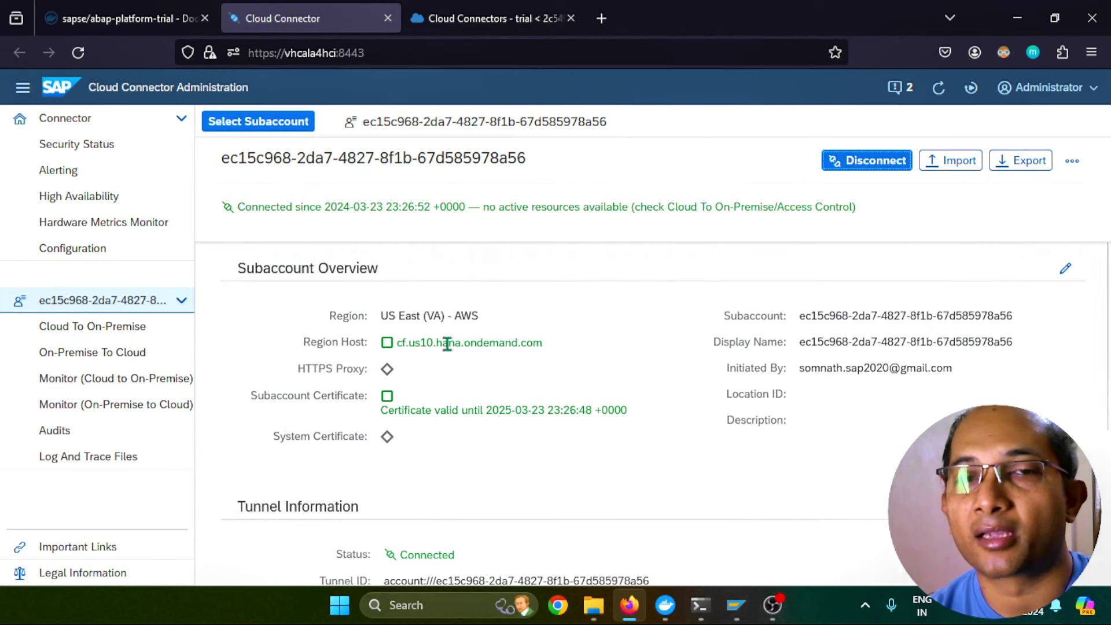
# Show the ON PREMISE configuration down to the system certificate and Backend Trust Store
pyautogui.click(105, 254)
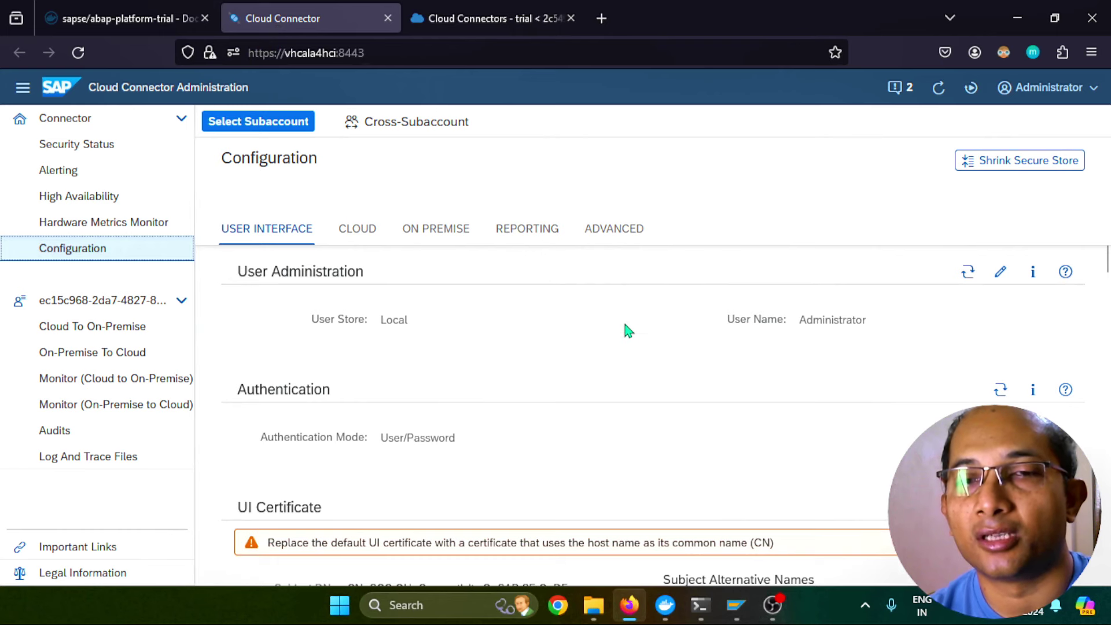
pyautogui.click(423, 236)
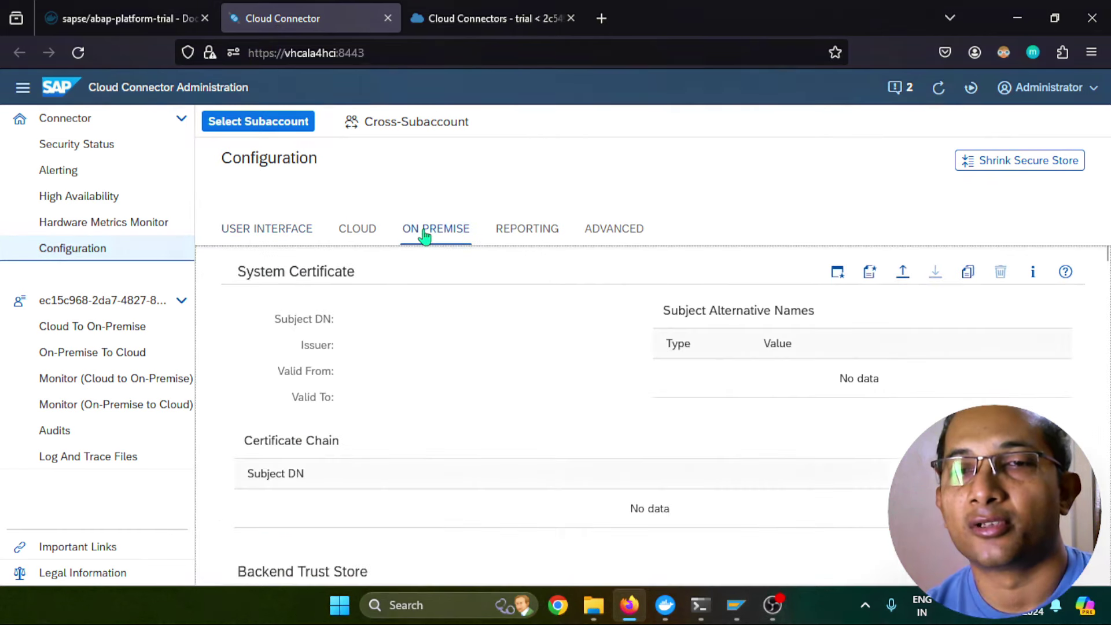
pyautogui.scroll(-4, 522, 336)
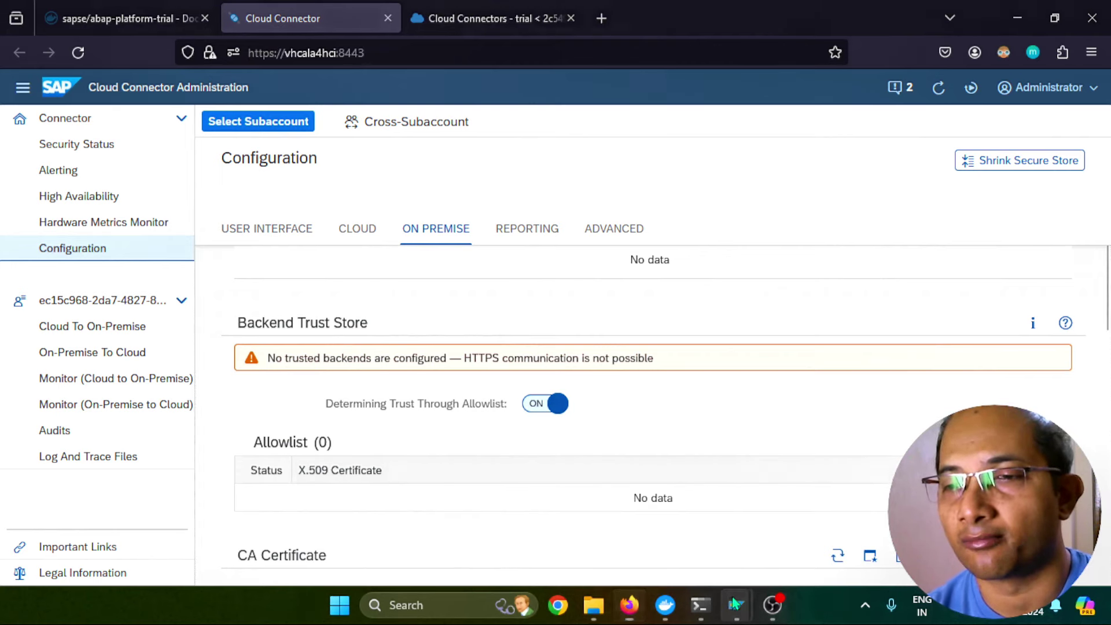
pyautogui.moveTo(735, 604)
pyautogui.click(787, 515)
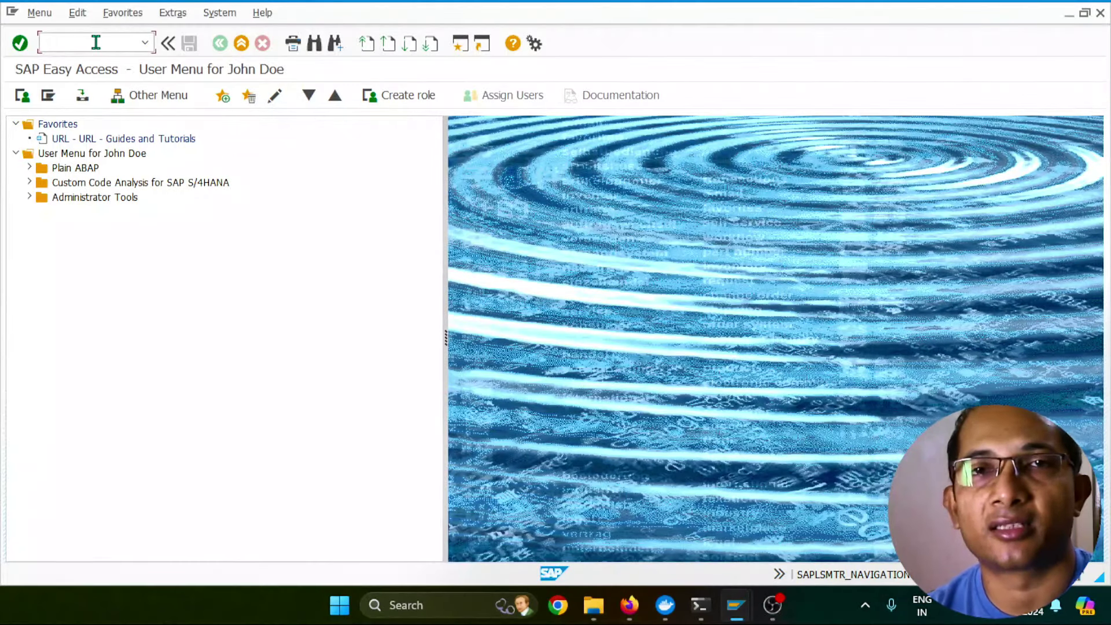
# Open STRUST and display the SSL server Standard own certificate
pyautogui.write('strust')
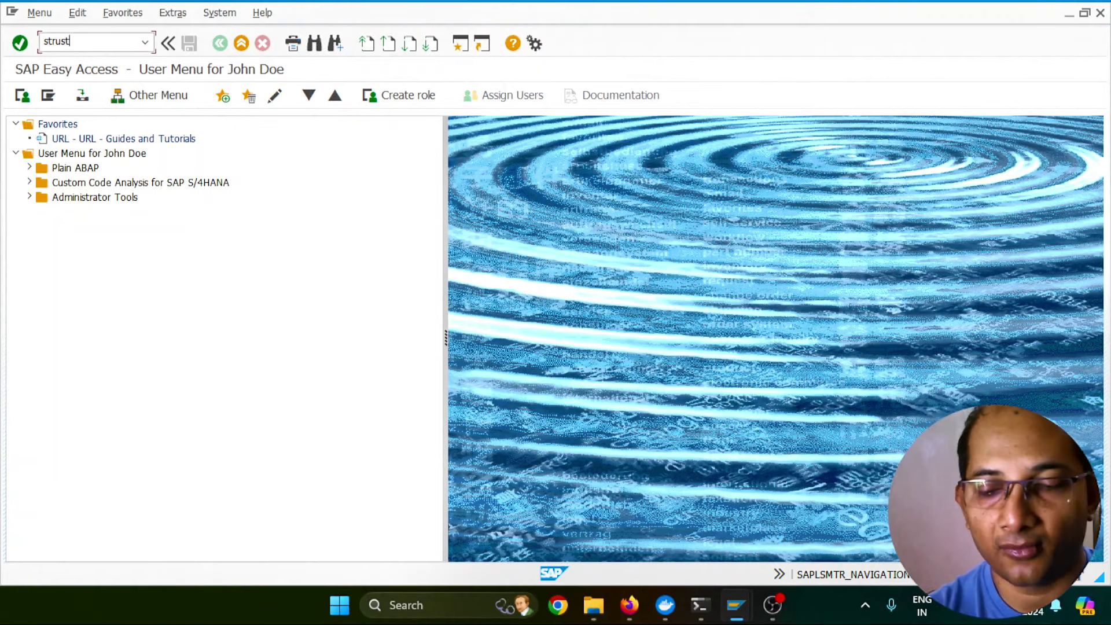
pyautogui.press('Return')
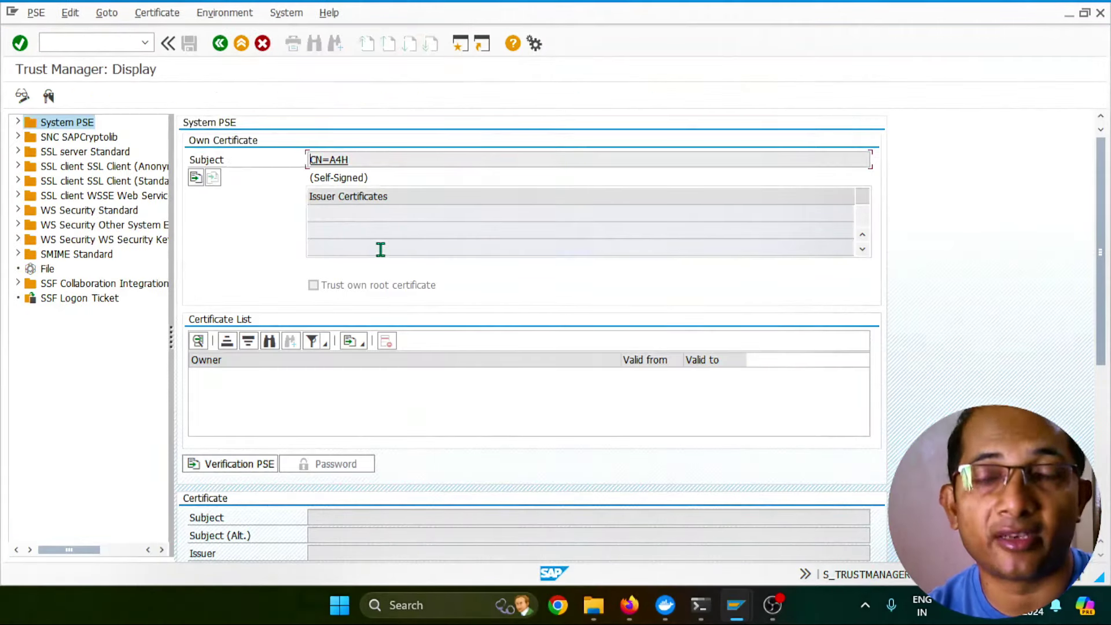
pyautogui.click(81, 153)
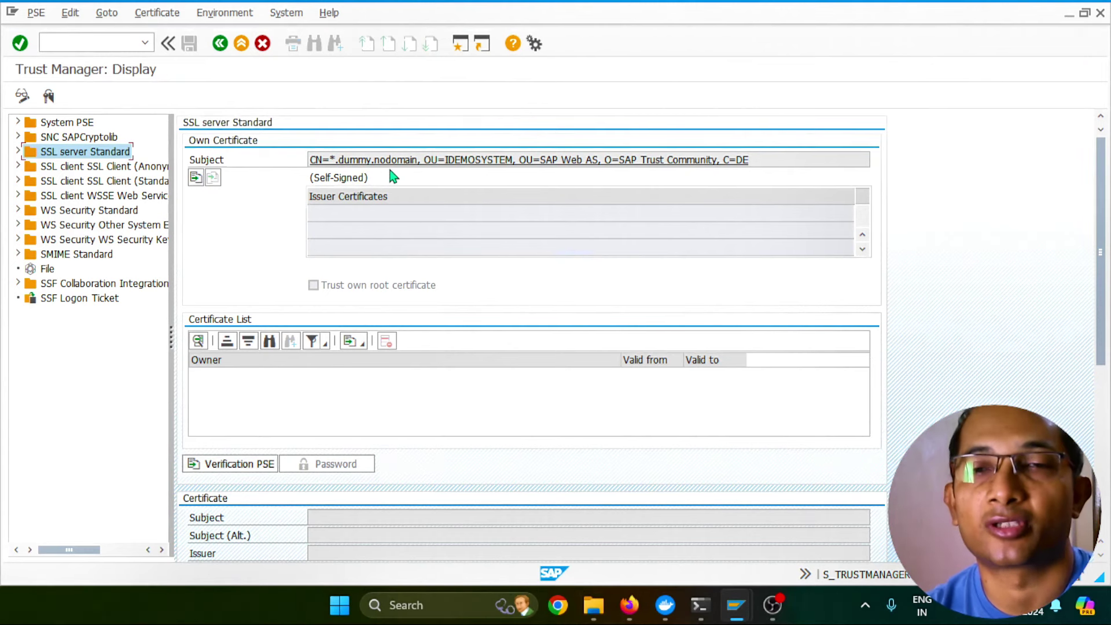
pyautogui.doubleClick(341, 160)
pyautogui.moveTo(1097, 282); pyautogui.dragTo(1098, 410)
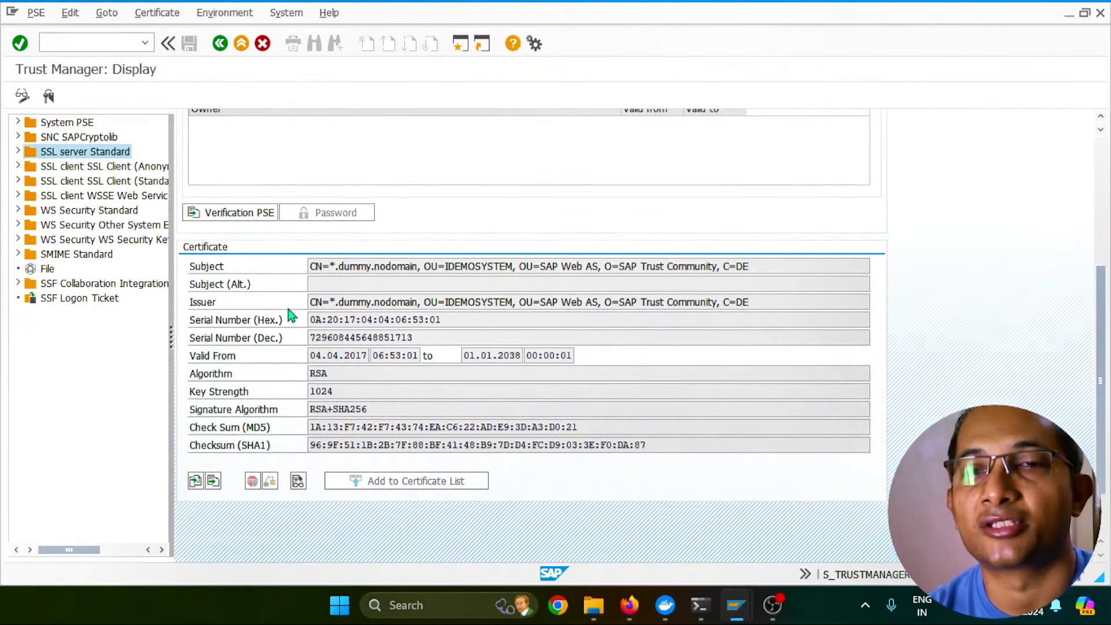
# Export the certificate in Base64 as backend.crt into Downloads\delete certificates
pyautogui.click(214, 481)
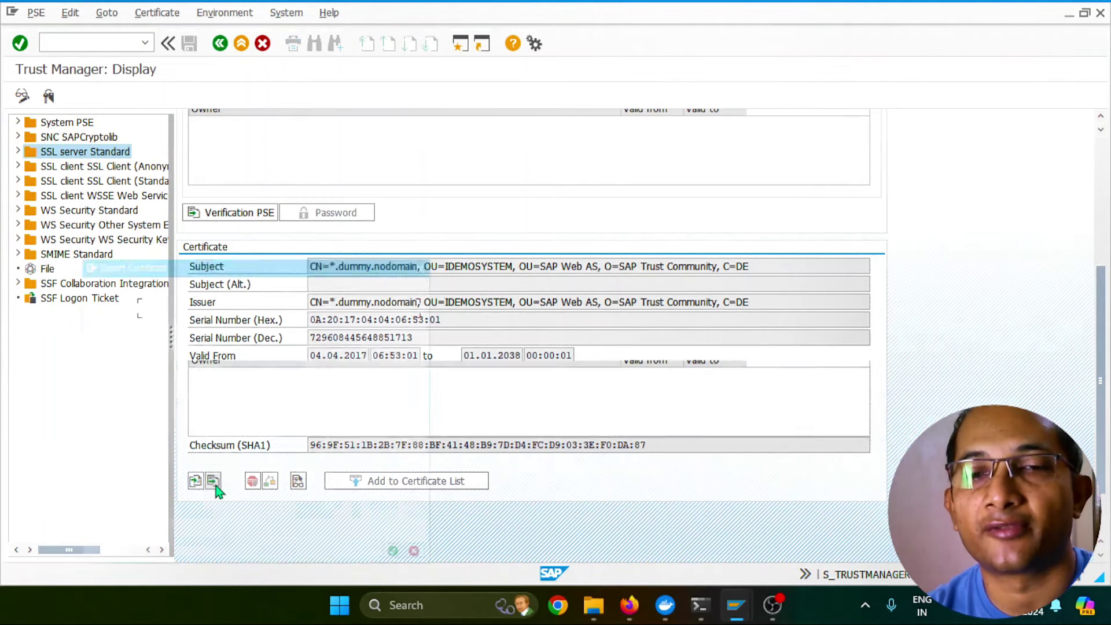
pyautogui.click(424, 309)
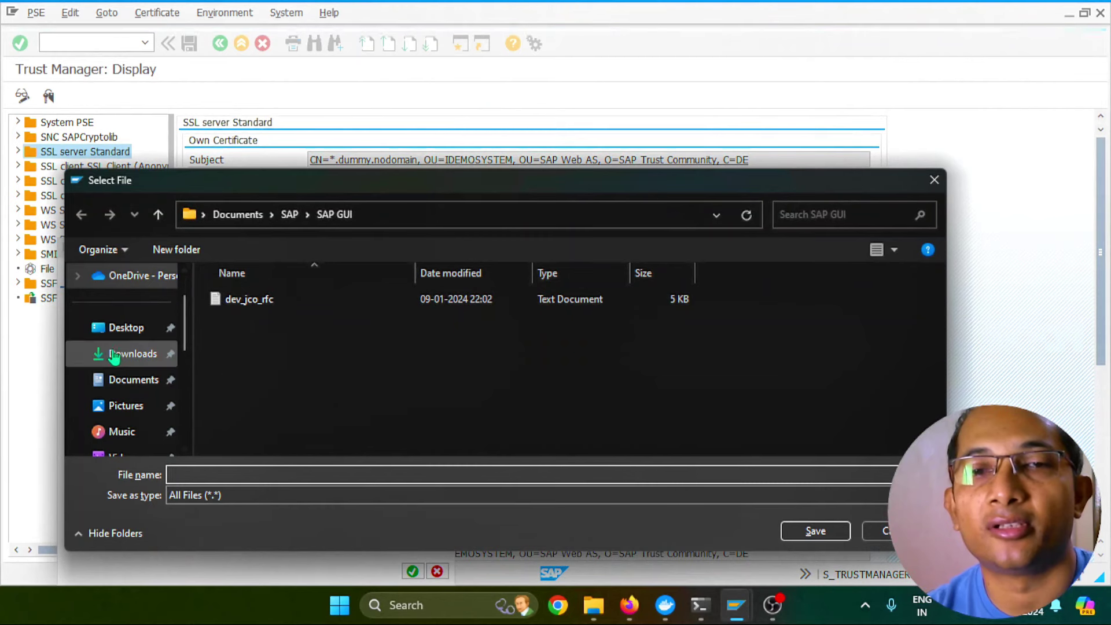
pyautogui.click(116, 354)
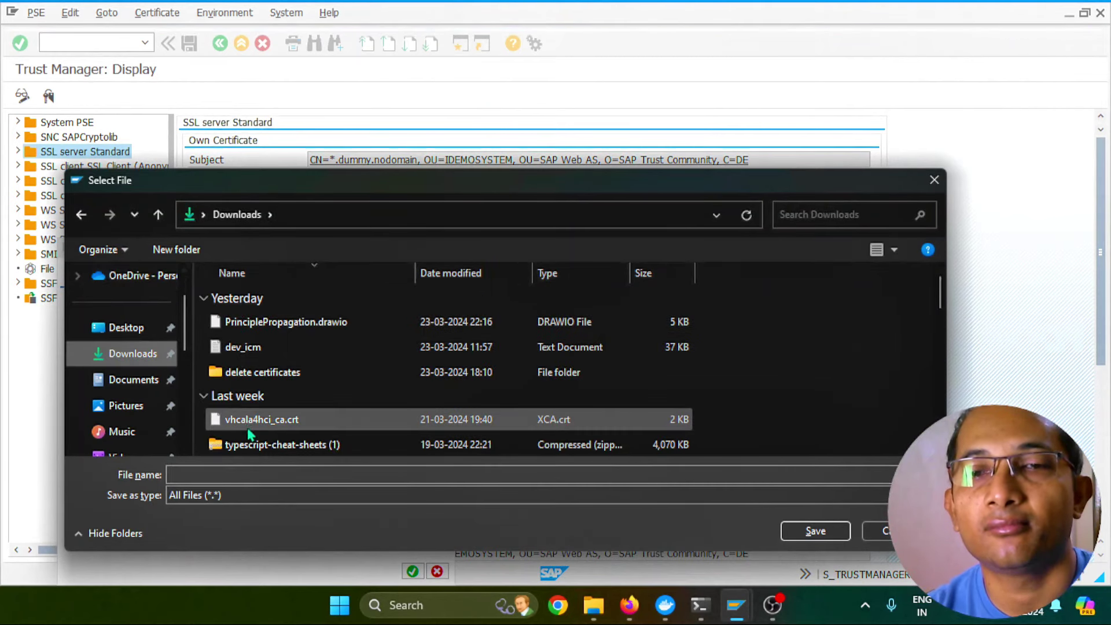
pyautogui.doubleClick(256, 372)
pyautogui.click(242, 474)
pyautogui.write('backend')
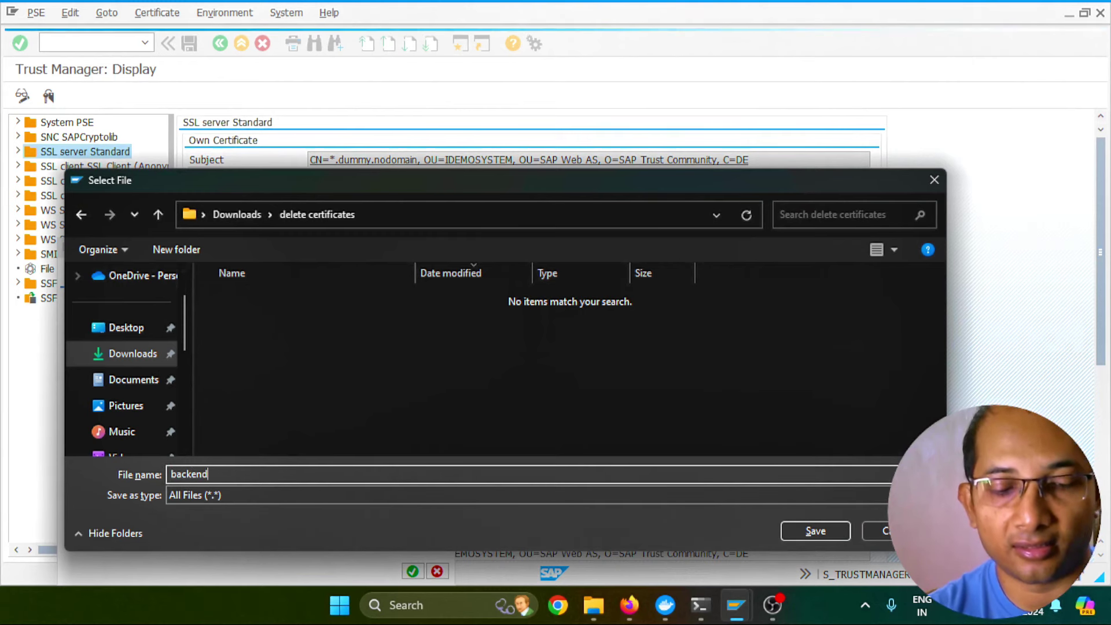
pyautogui.write('.crt')
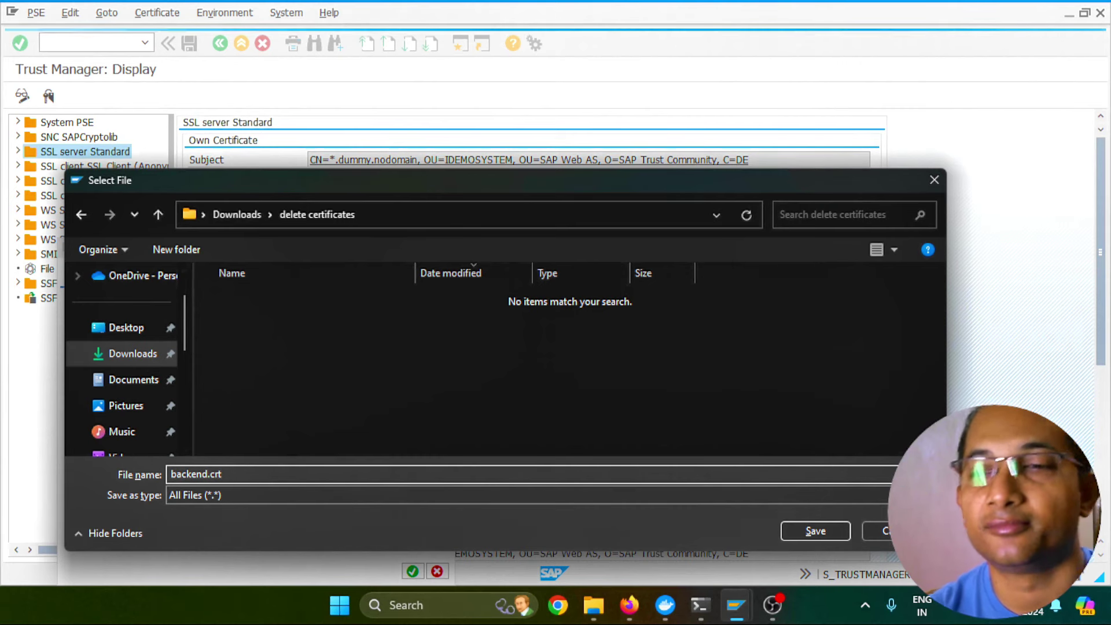
pyautogui.press('Tab')
pyautogui.hotkey('alt', 'Down')
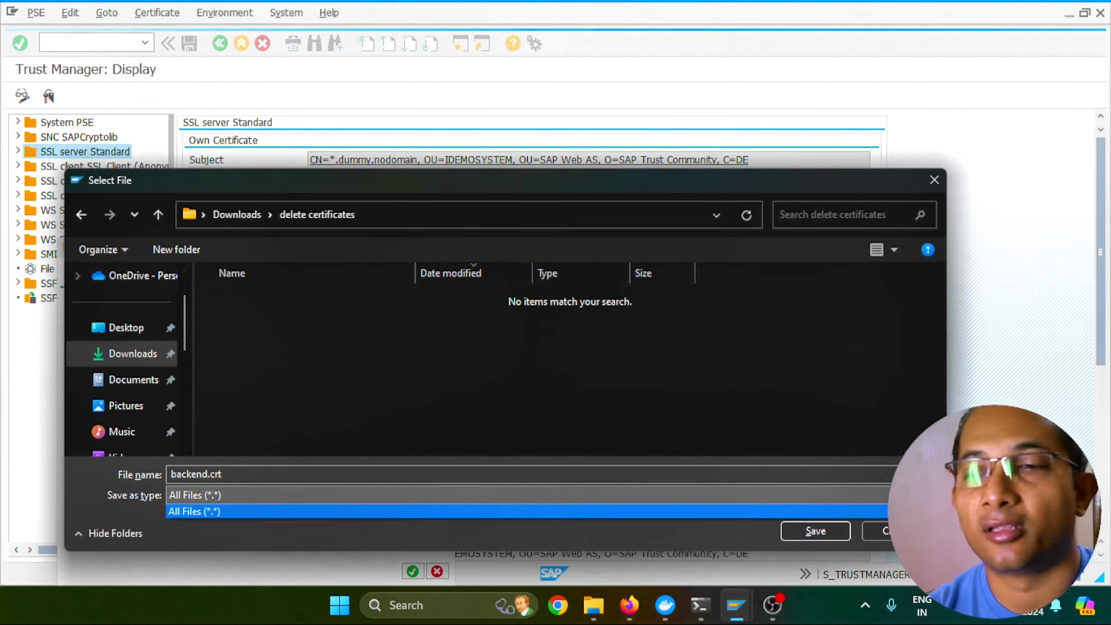
pyautogui.press('Return')
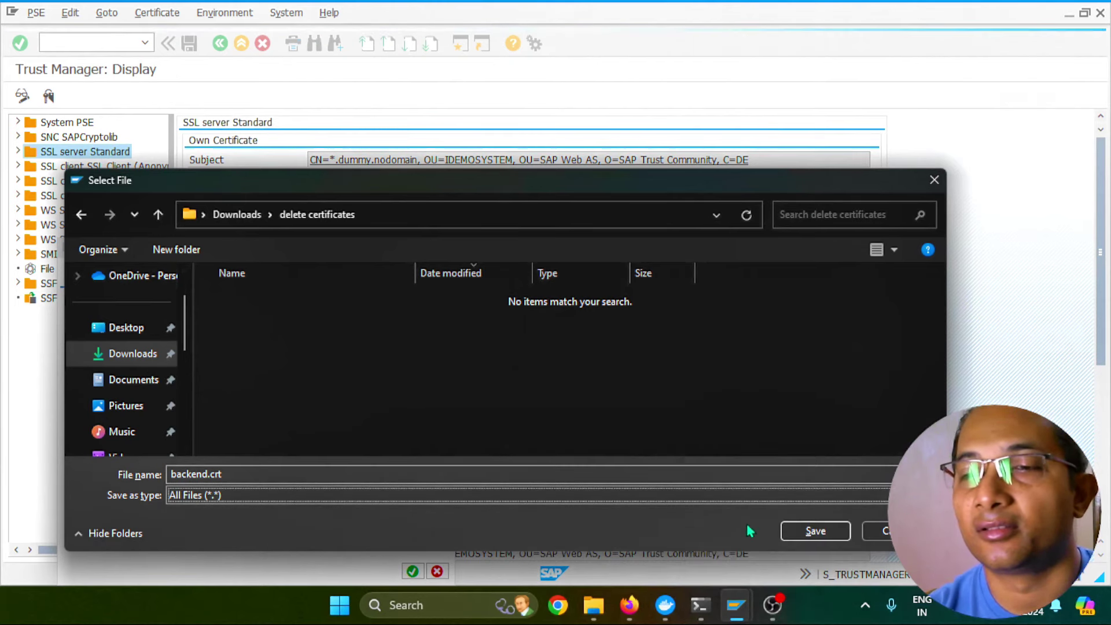
pyautogui.click(814, 531)
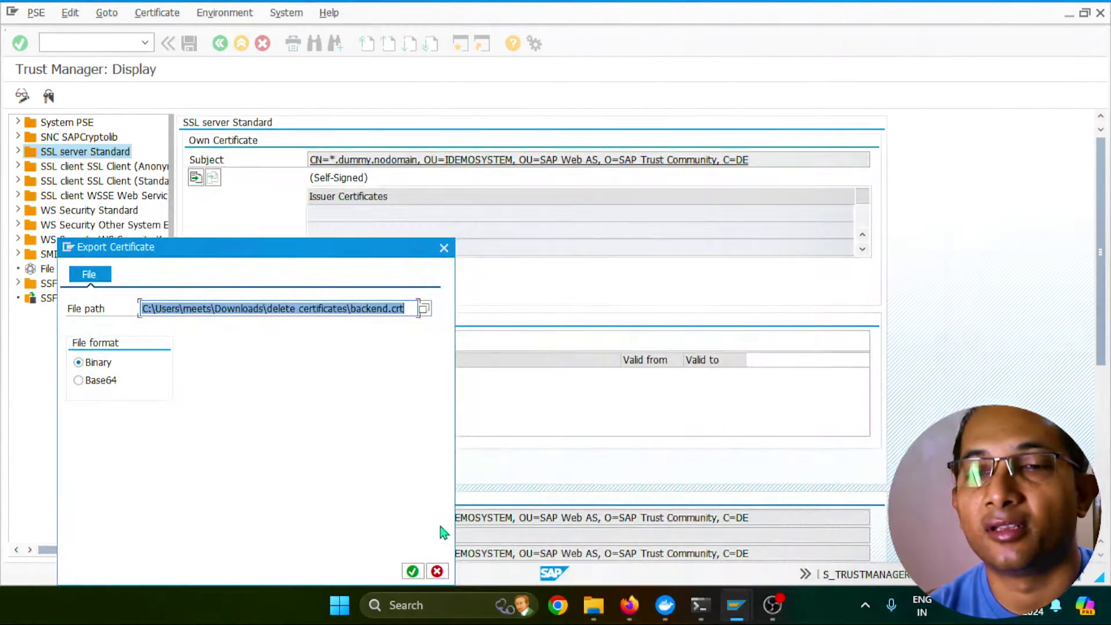
pyautogui.click(79, 382)
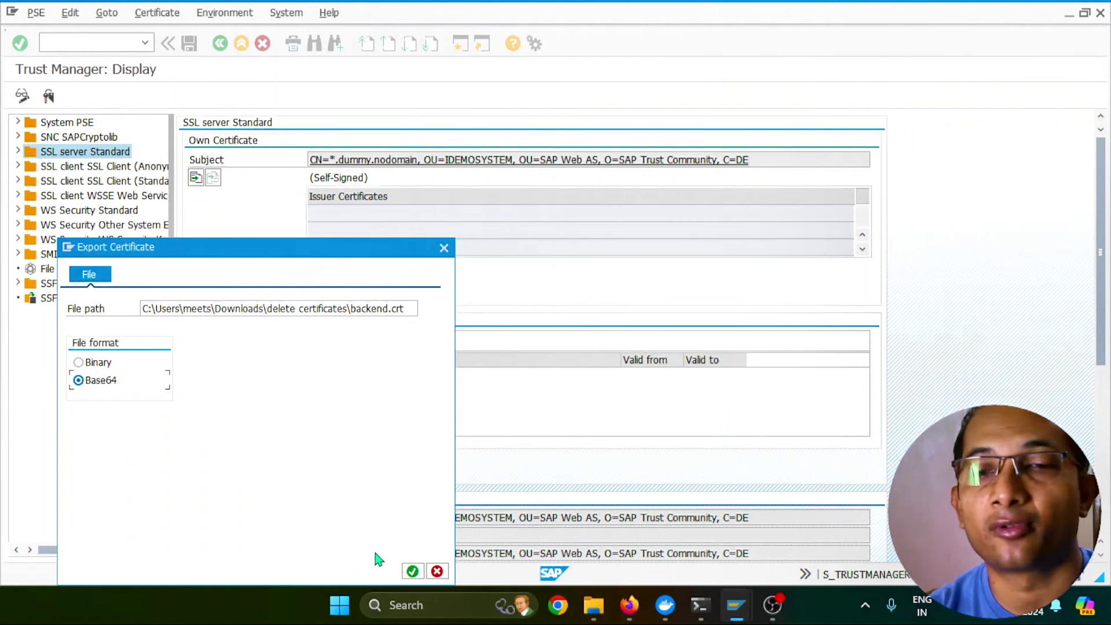
pyautogui.click(411, 571)
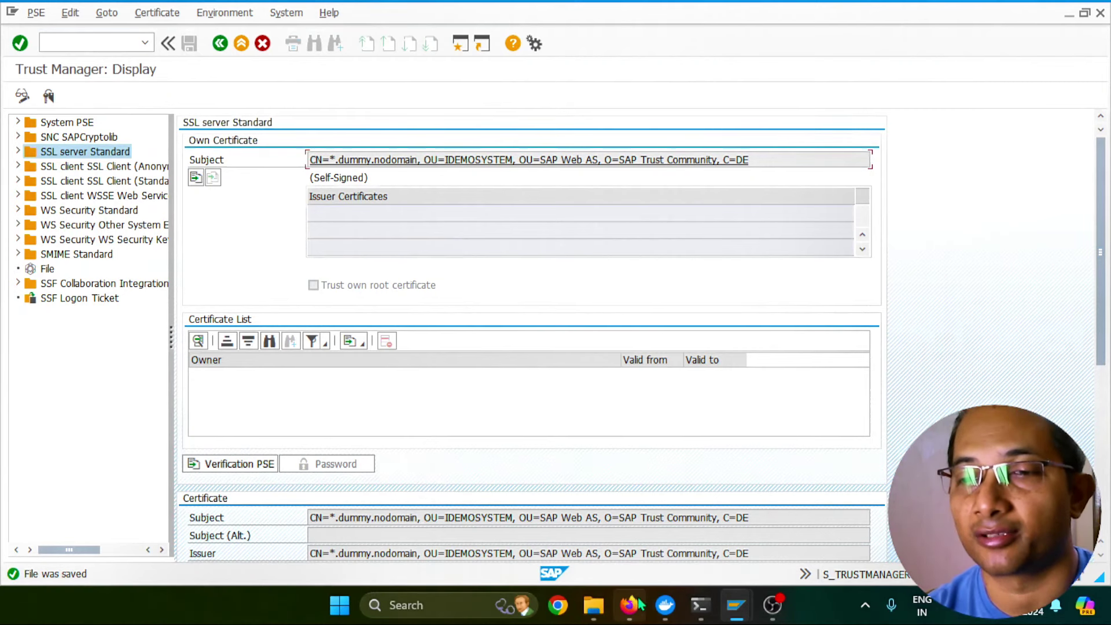
pyautogui.click(629, 605)
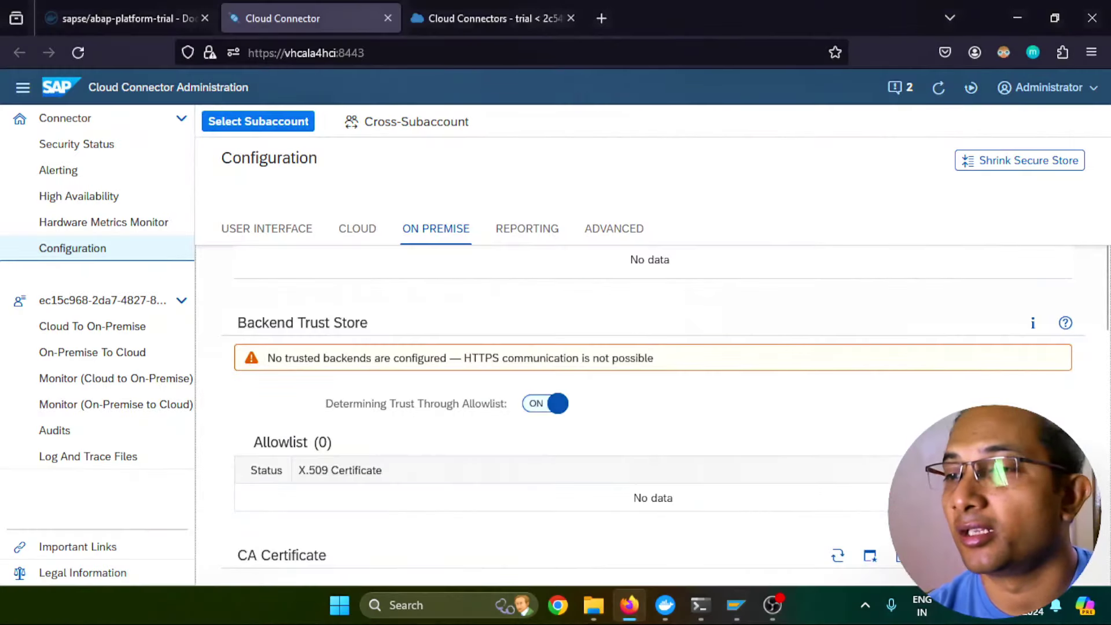
# Upload backend.crt to the Backend Trust Store allowlist, noting its *.dummy.nodomain subject
pyautogui.click(1033, 442)
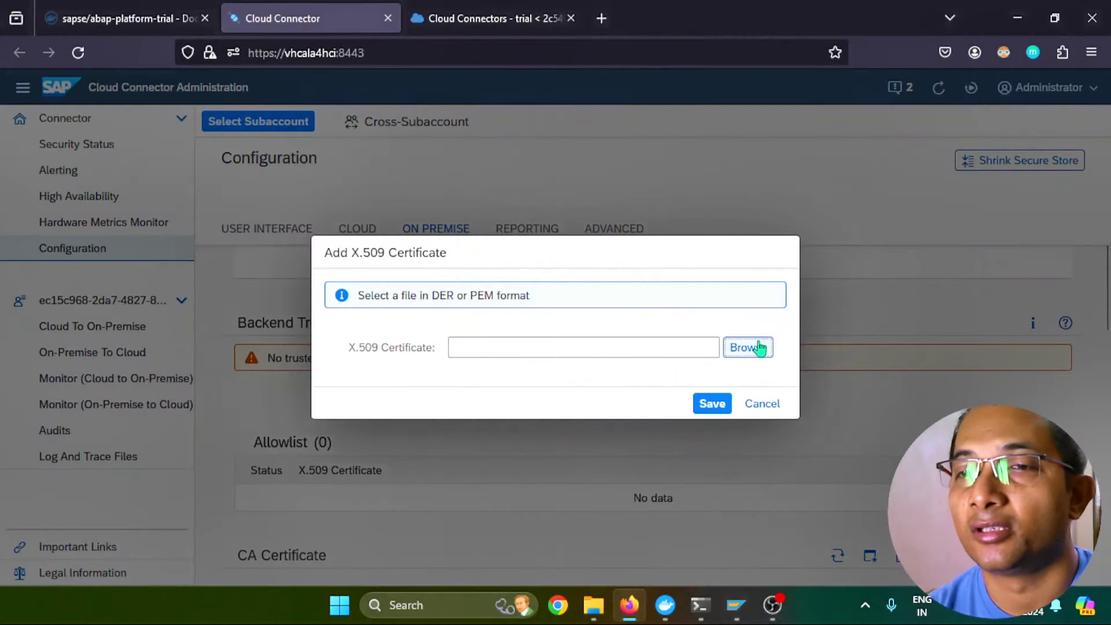
pyautogui.click(759, 348)
pyautogui.doubleClick(205, 155)
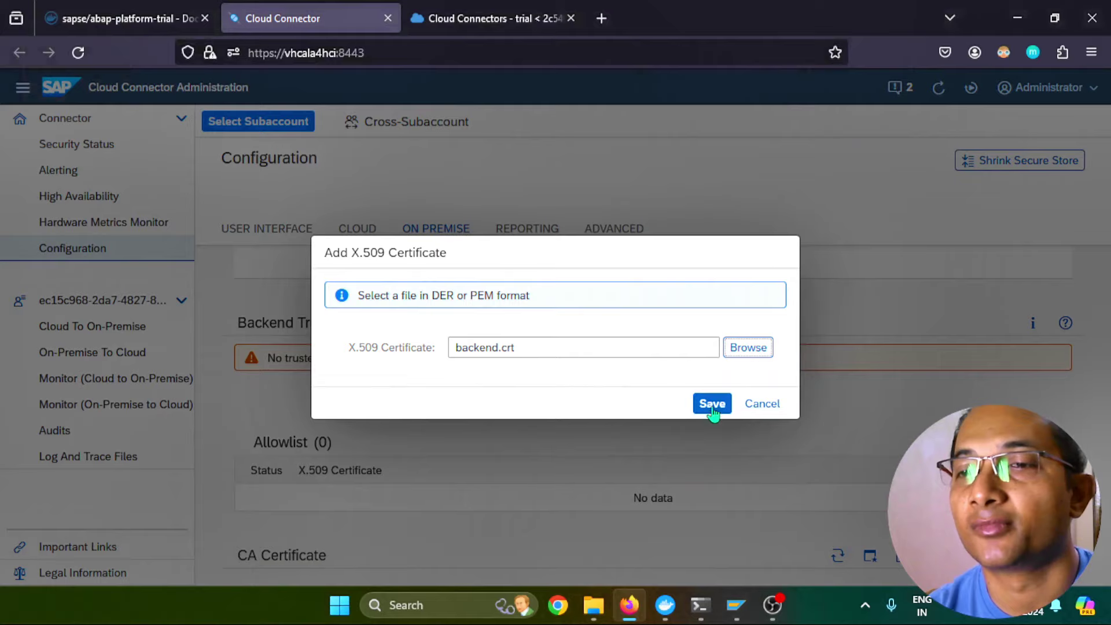
pyautogui.click(712, 406)
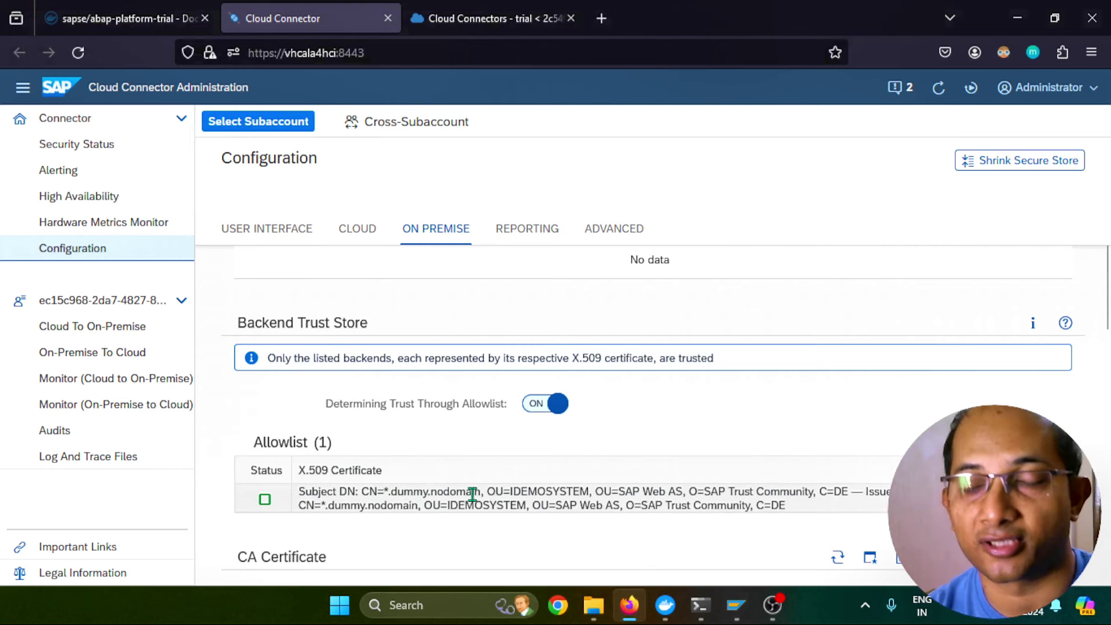
pyautogui.moveTo(487, 494); pyautogui.dragTo(383, 492)
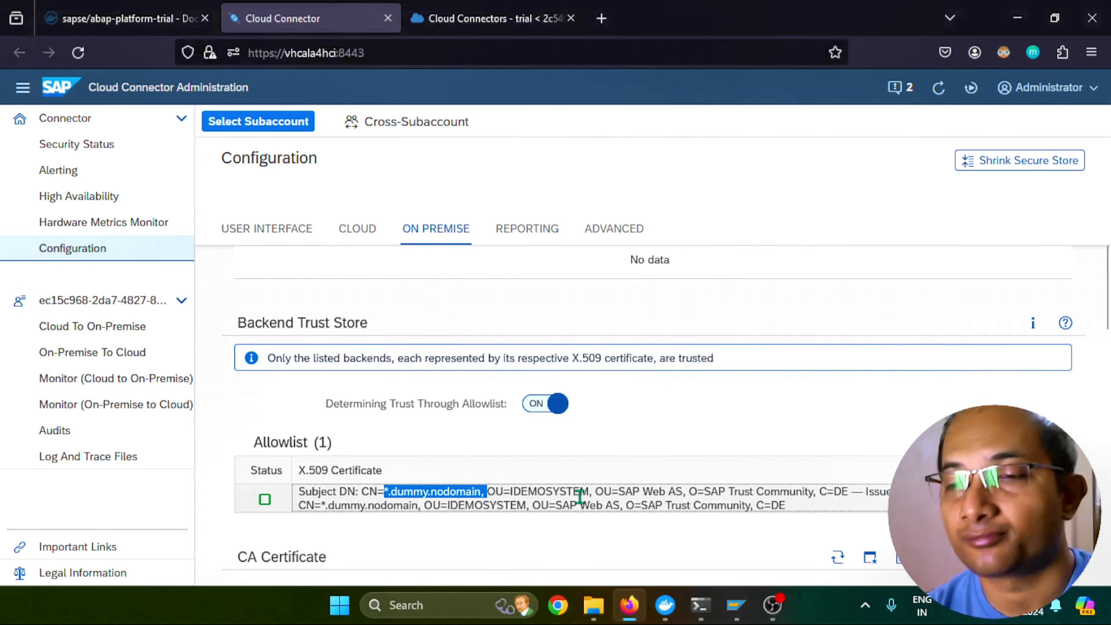
pyautogui.click(622, 499)
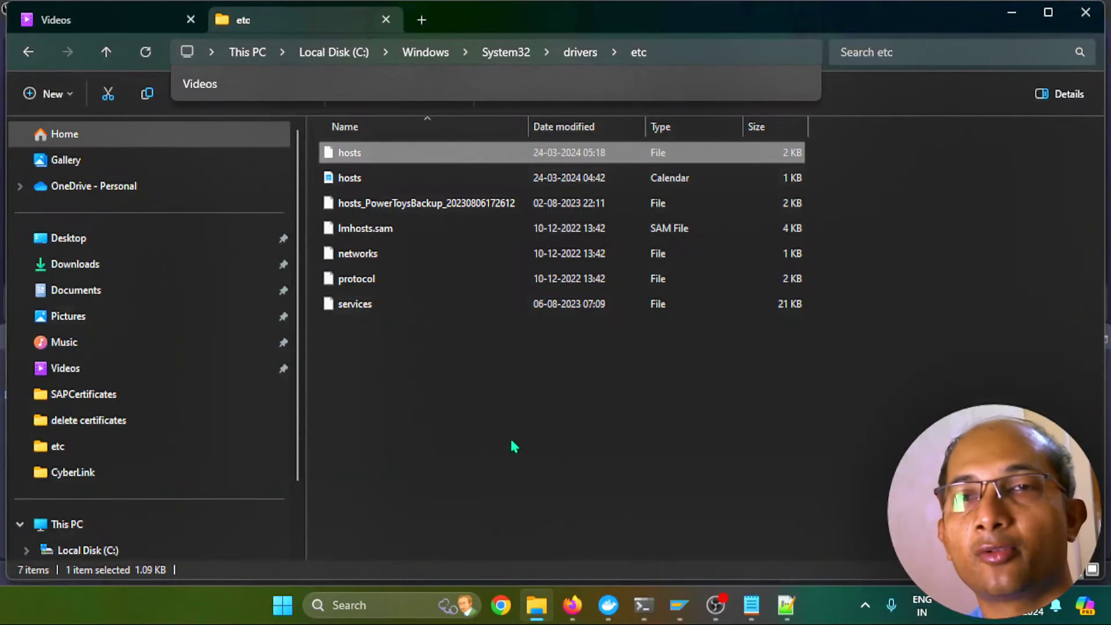
# Open the hosts file in Notepad++ just once
pyautogui.rightClick(352, 161)
pyautogui.click(463, 207)
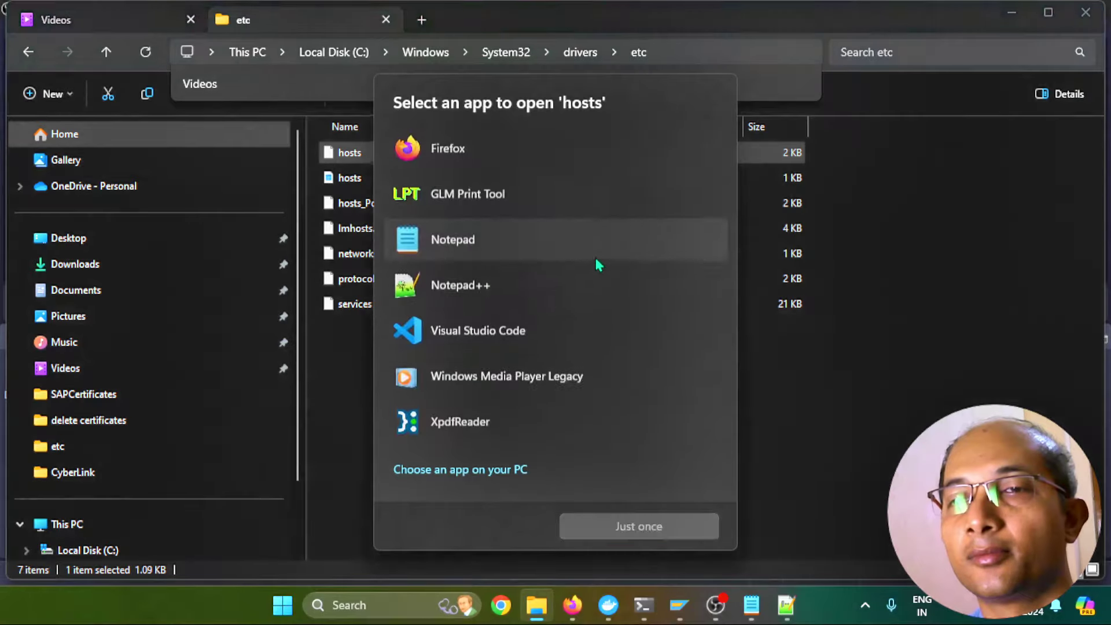
pyautogui.click(484, 289)
pyautogui.click(610, 524)
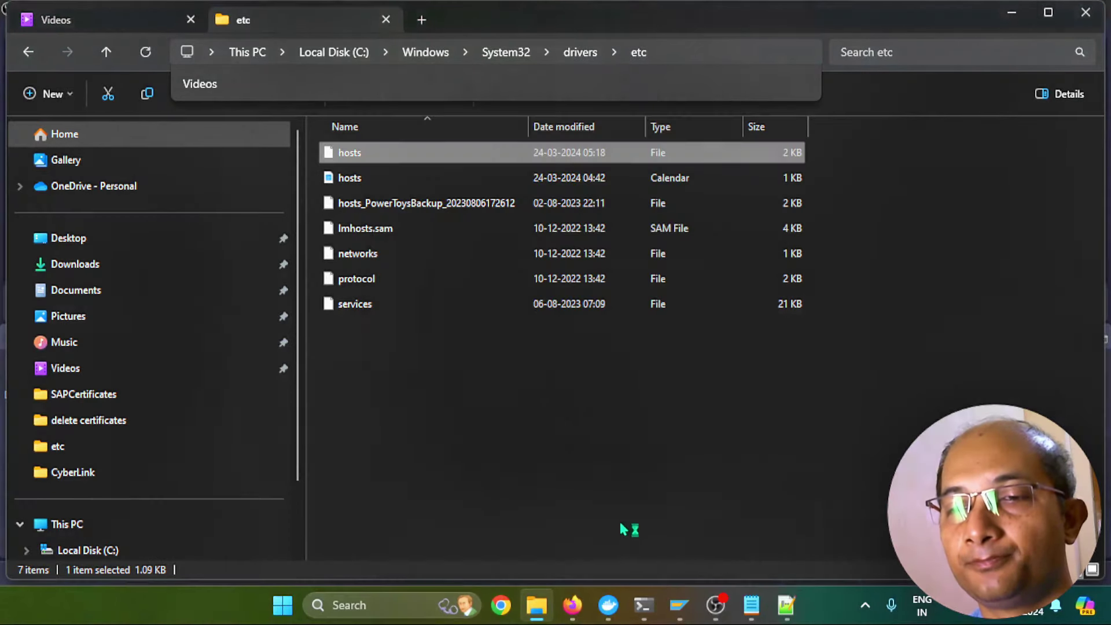
pyautogui.scroll(-2, 583, 350)
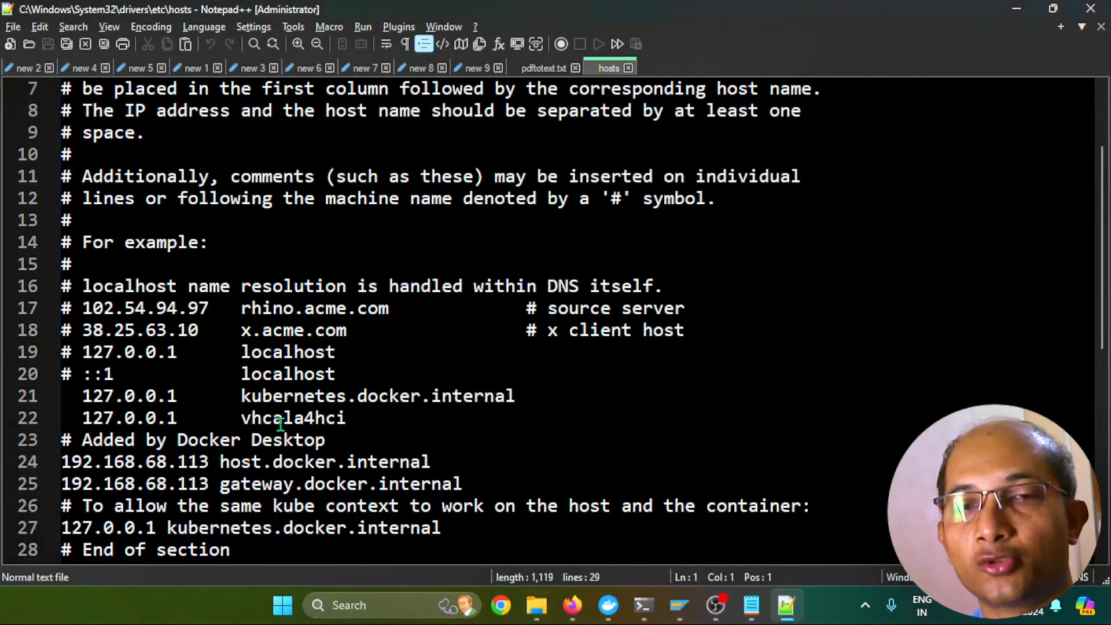
# Replace vhcala4hci on line 22 with vhcala4hci.dummy.nodomain so 127.0.0.1 maps to it, and save
pyautogui.moveTo(241, 418); pyautogui.dragTo(346, 418)
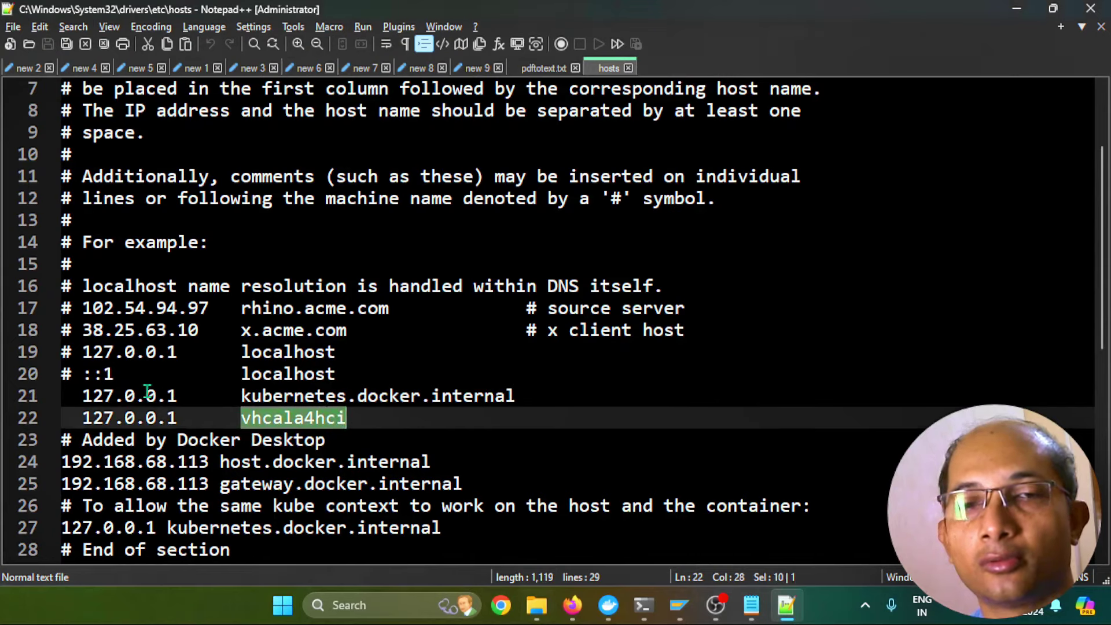
pyautogui.moveTo(177, 418); pyautogui.dragTo(71, 418)
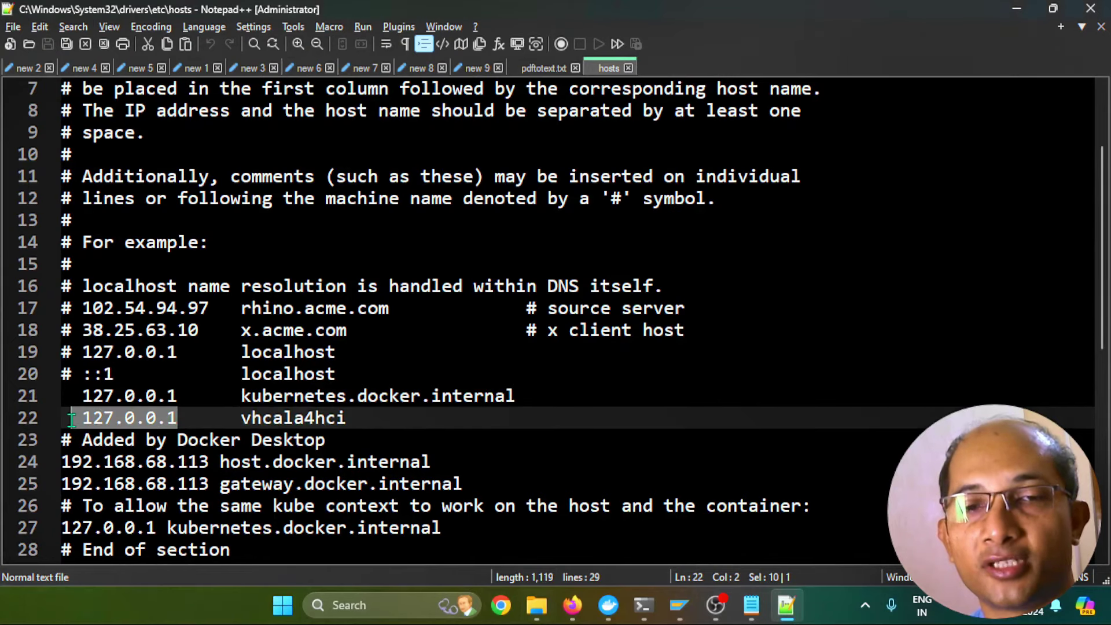
pyautogui.doubleClick(298, 419)
pyautogui.write('vhcala4hci.dummy.nodomain')
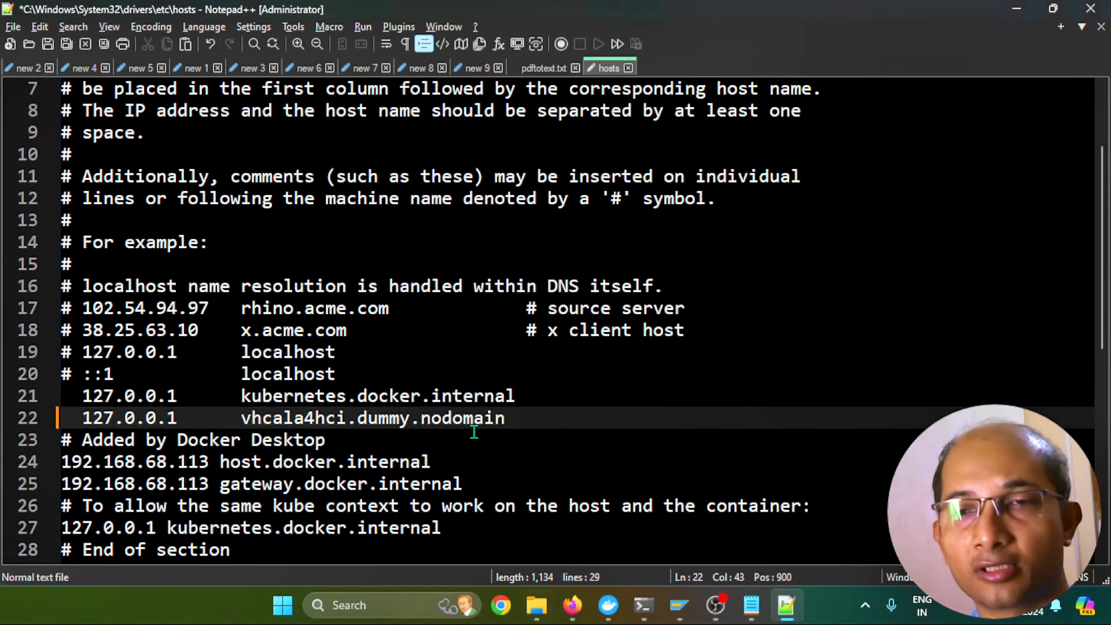
pyautogui.hotkey('ctrl', 's')
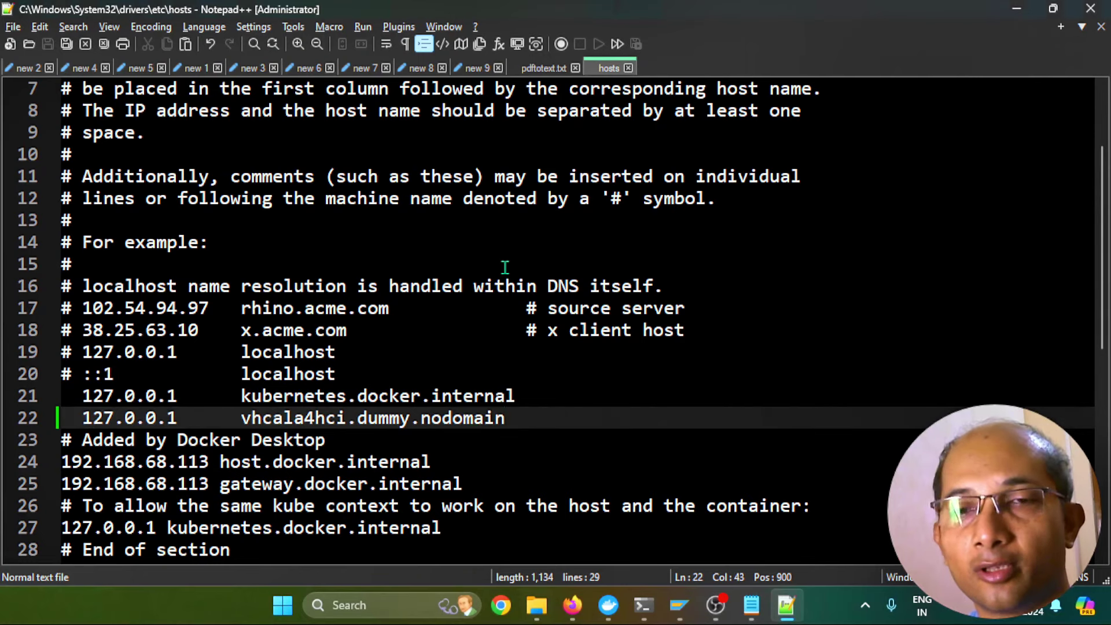
pyautogui.click(644, 605)
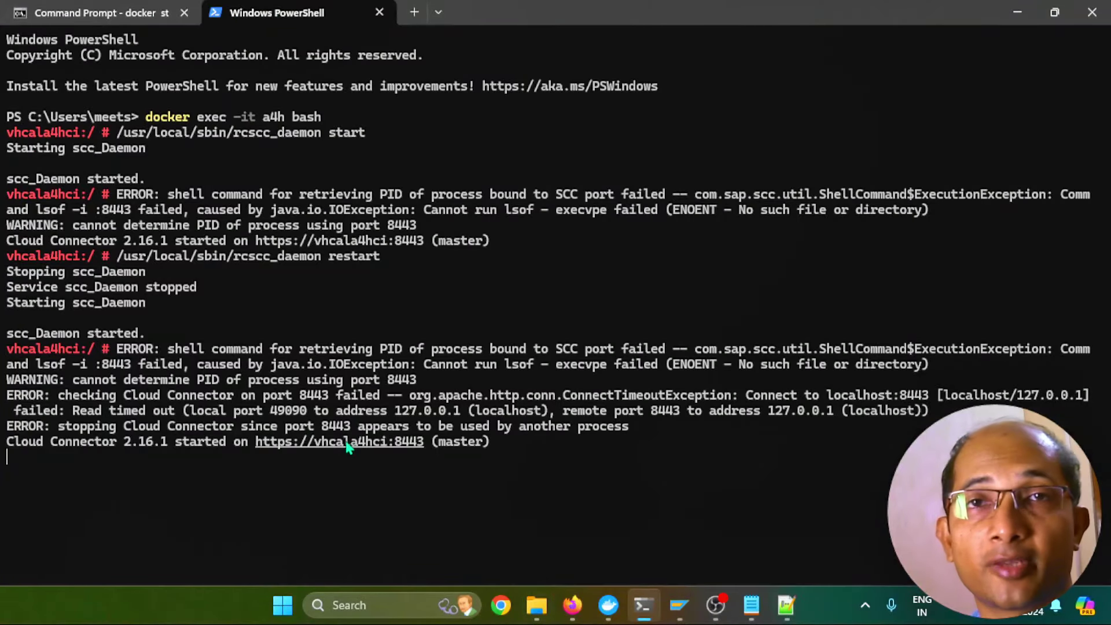
pyautogui.keyDown('ctrl'); pyautogui.click(348, 447); pyautogui.keyUp('ctrl')
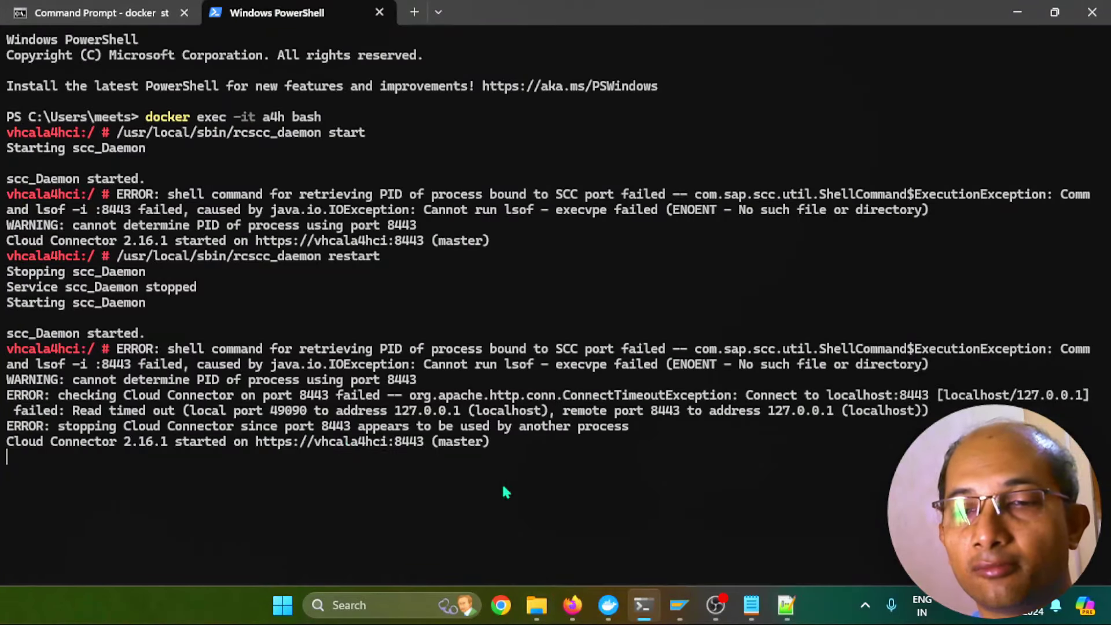
pyautogui.click(573, 605)
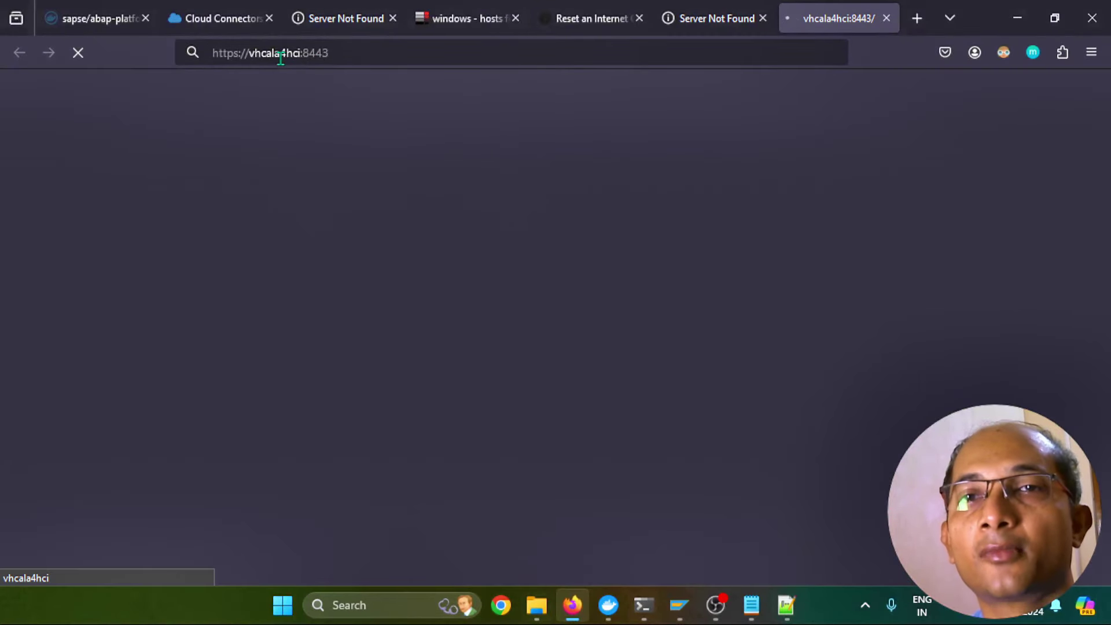
# Load the administration at vhcala4hci.dummy.nodomain:8443, log in, and go to Cloud To On-Premise
pyautogui.click(280, 52)
pyautogui.doubleClick(280, 53)
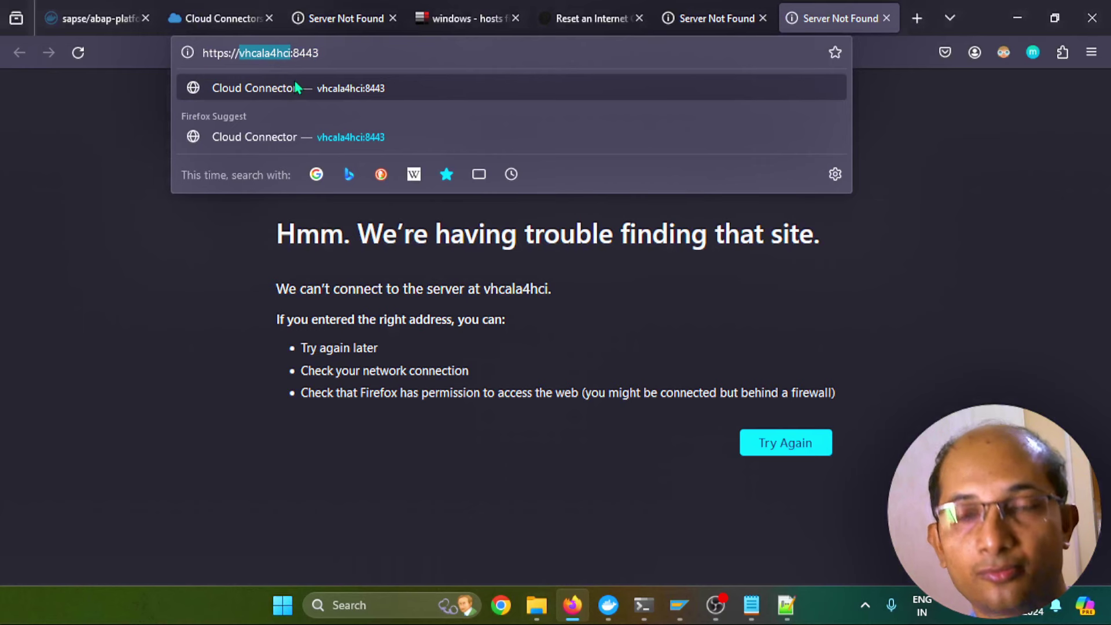
pyautogui.write('vhcala4hci.dummy.nodomain')
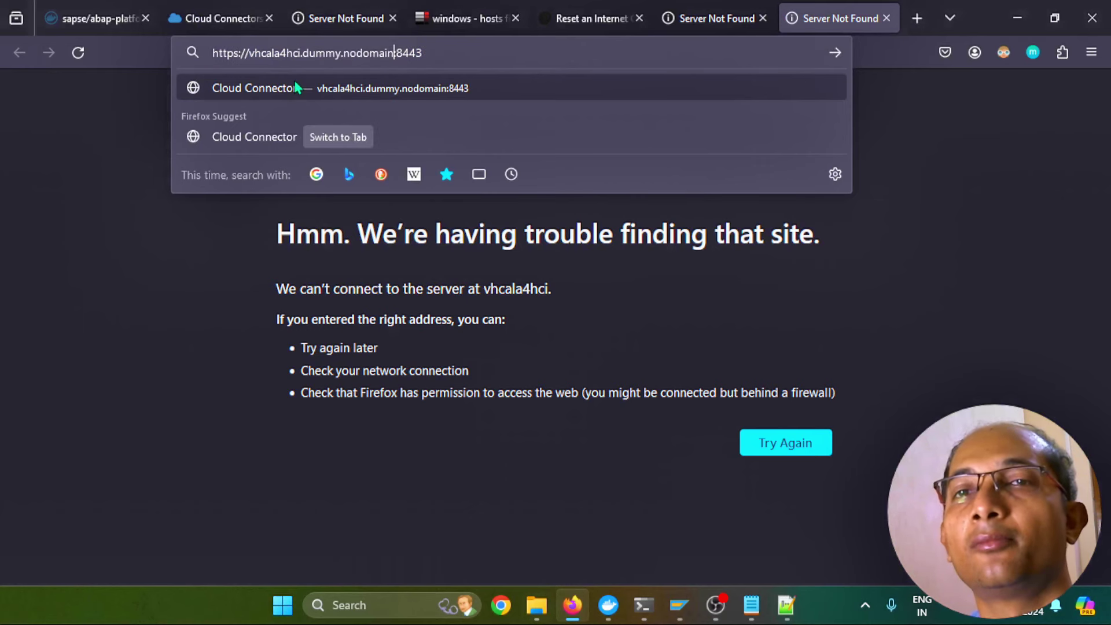
pyautogui.press('Return')
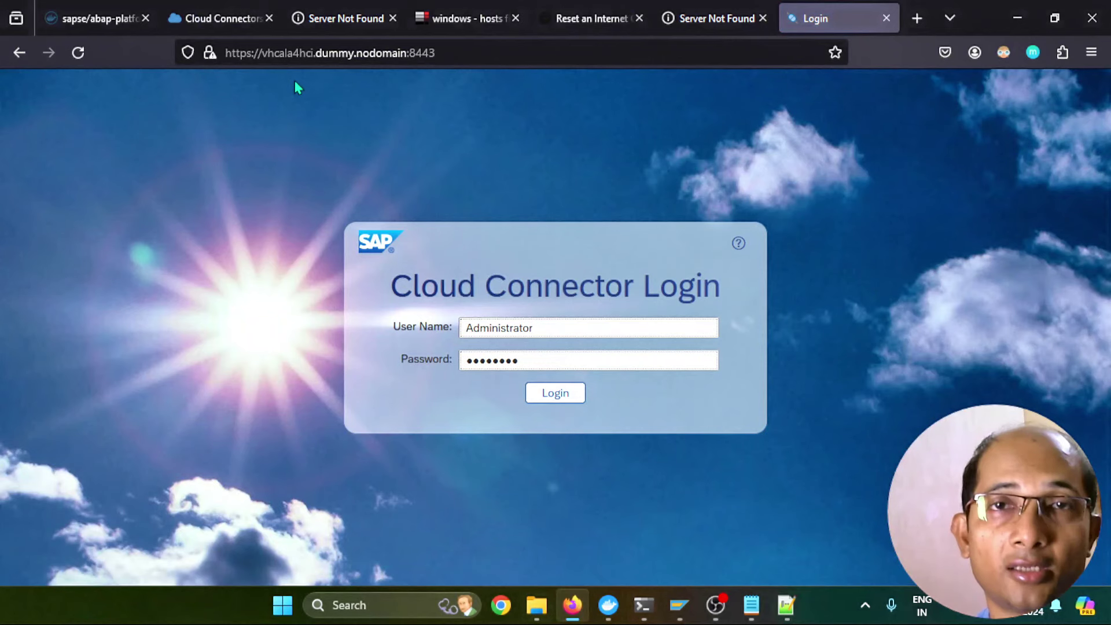
pyautogui.click(554, 395)
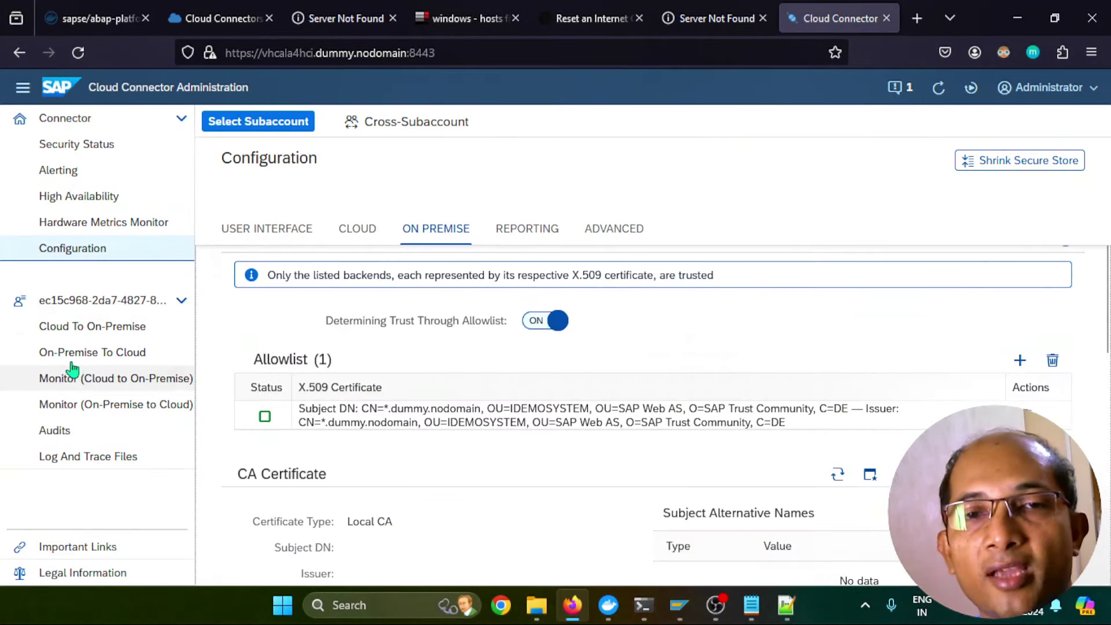
pyautogui.click(101, 328)
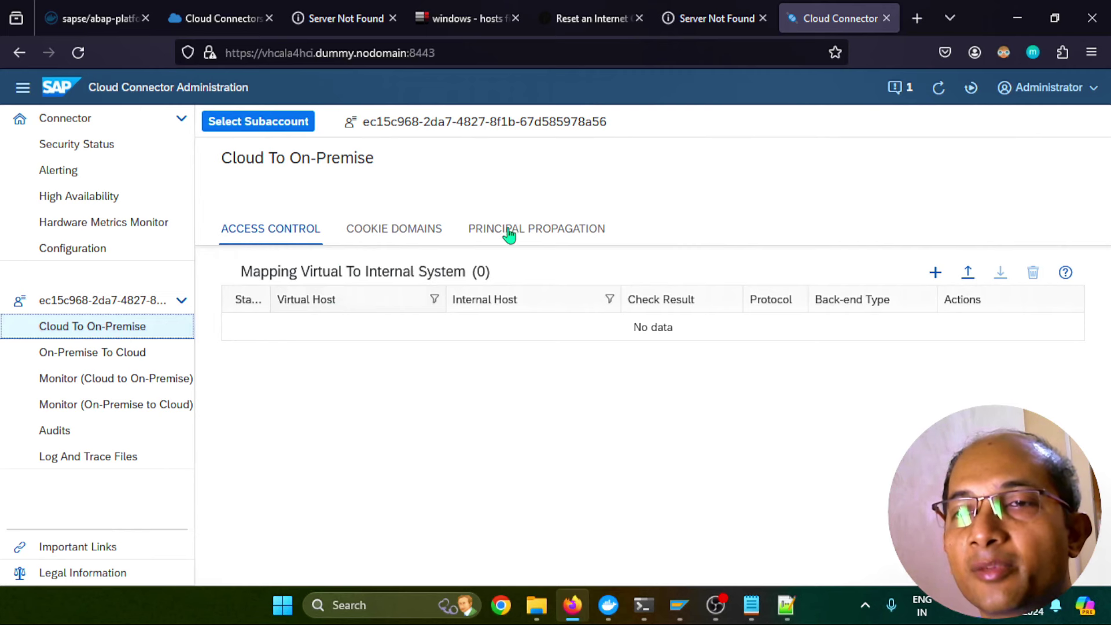
pyautogui.click(529, 241)
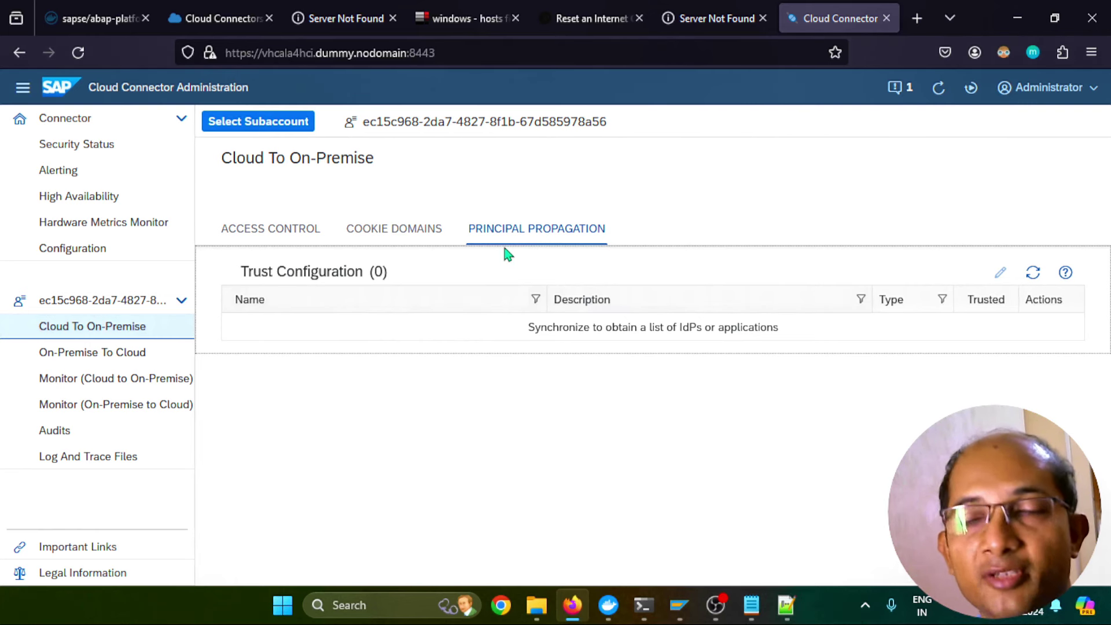
pyautogui.click(1032, 276)
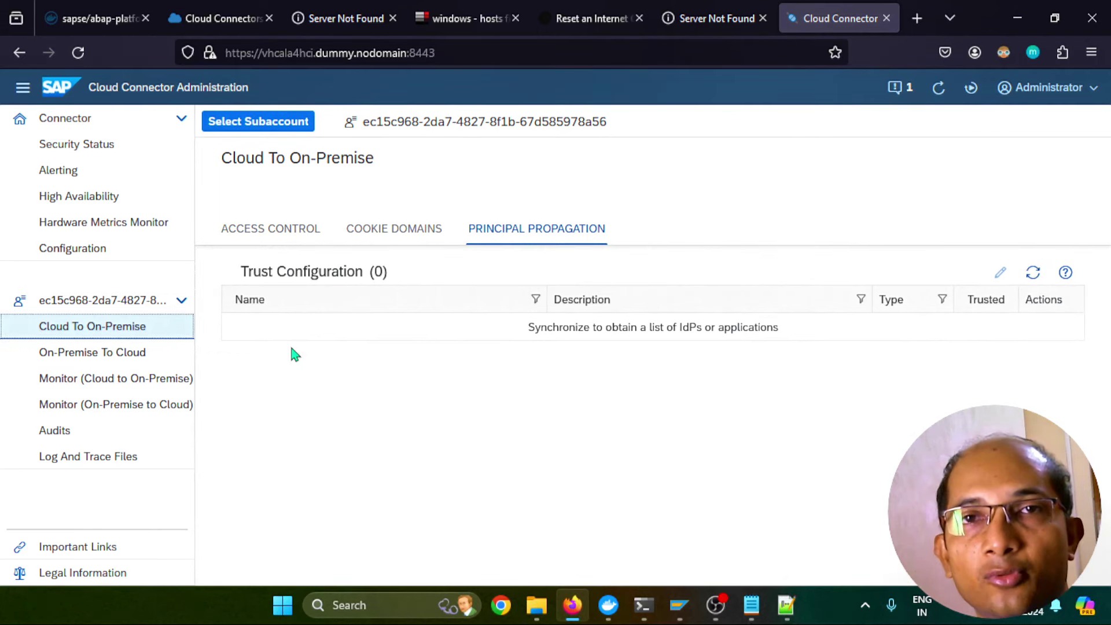
pyautogui.click(282, 237)
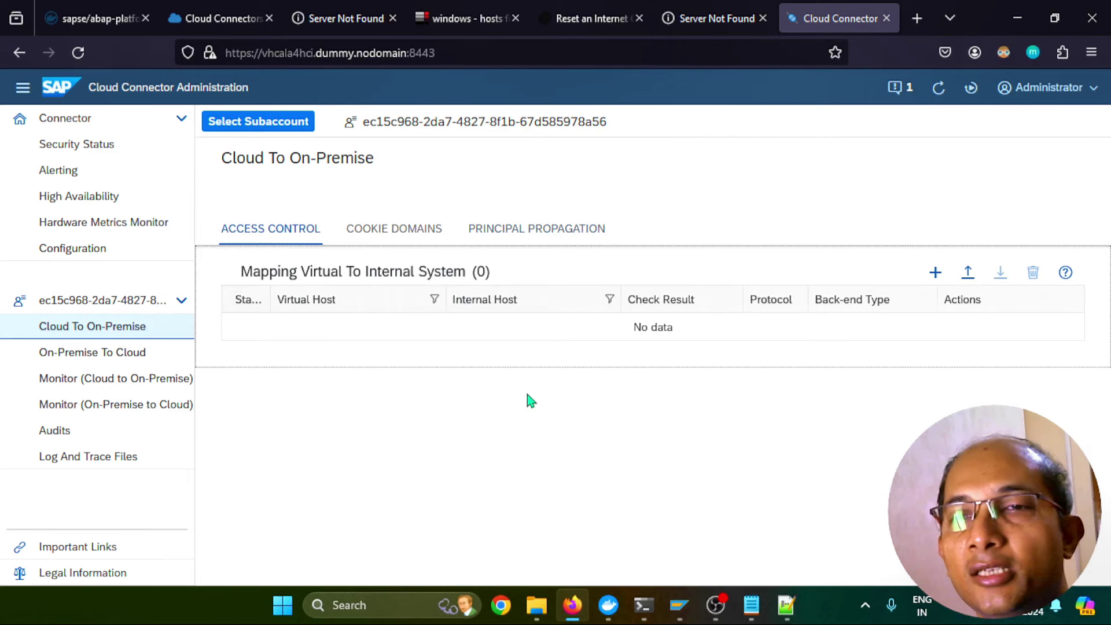
pyautogui.click(935, 273)
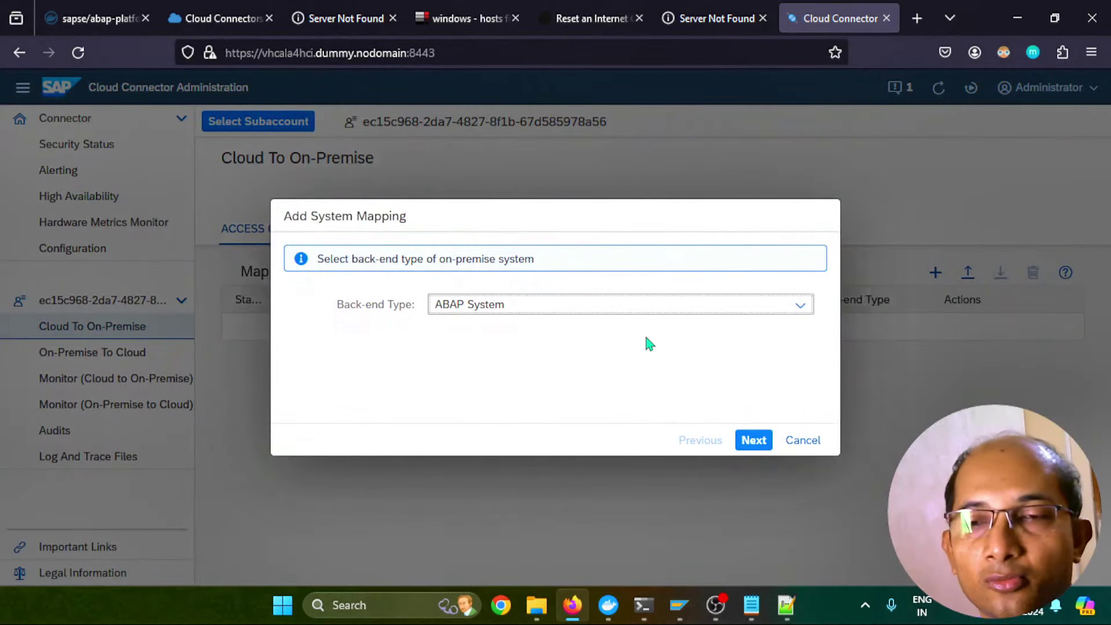
# Choose ABAP System over HTTPS and enter internal host vhcala4hci.dummy.nodomain with port 5000
pyautogui.click(754, 442)
pyautogui.click(602, 307)
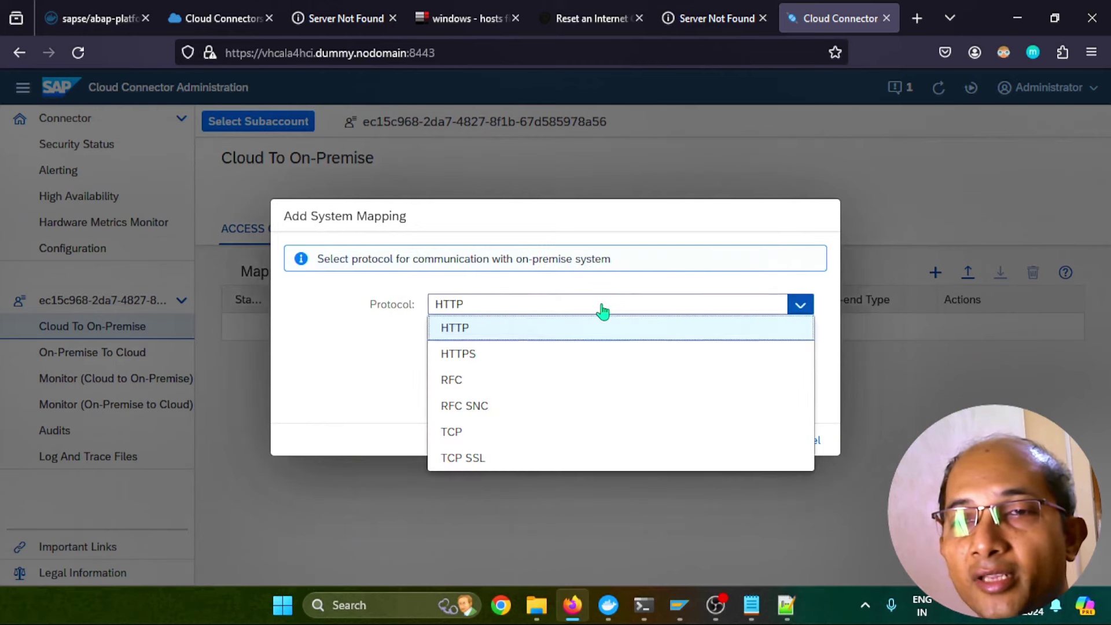
pyautogui.click(503, 365)
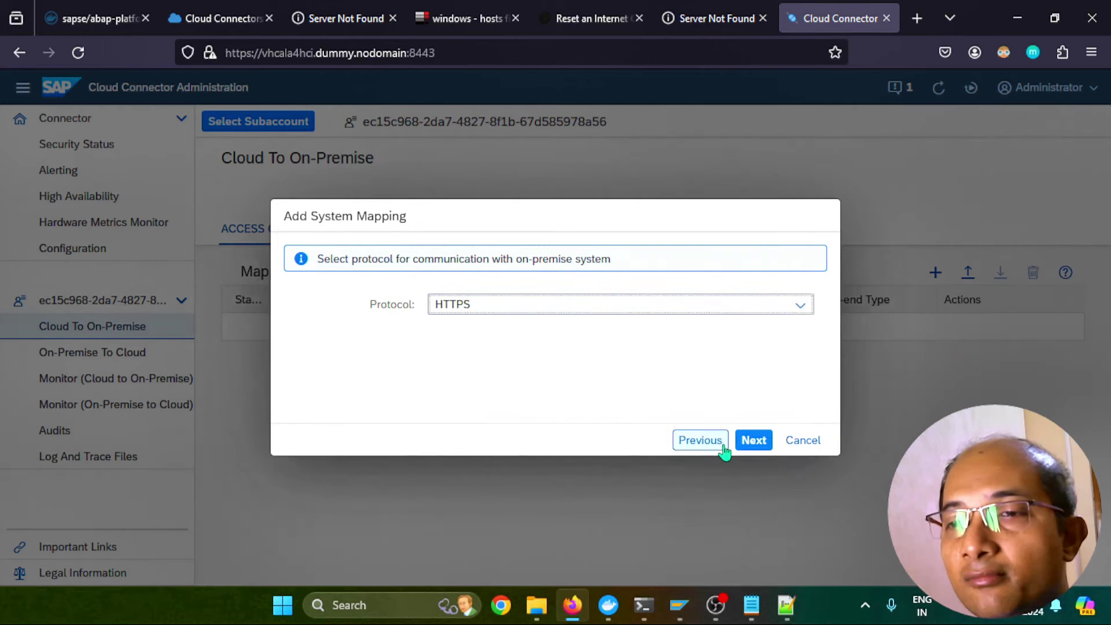
pyautogui.click(754, 441)
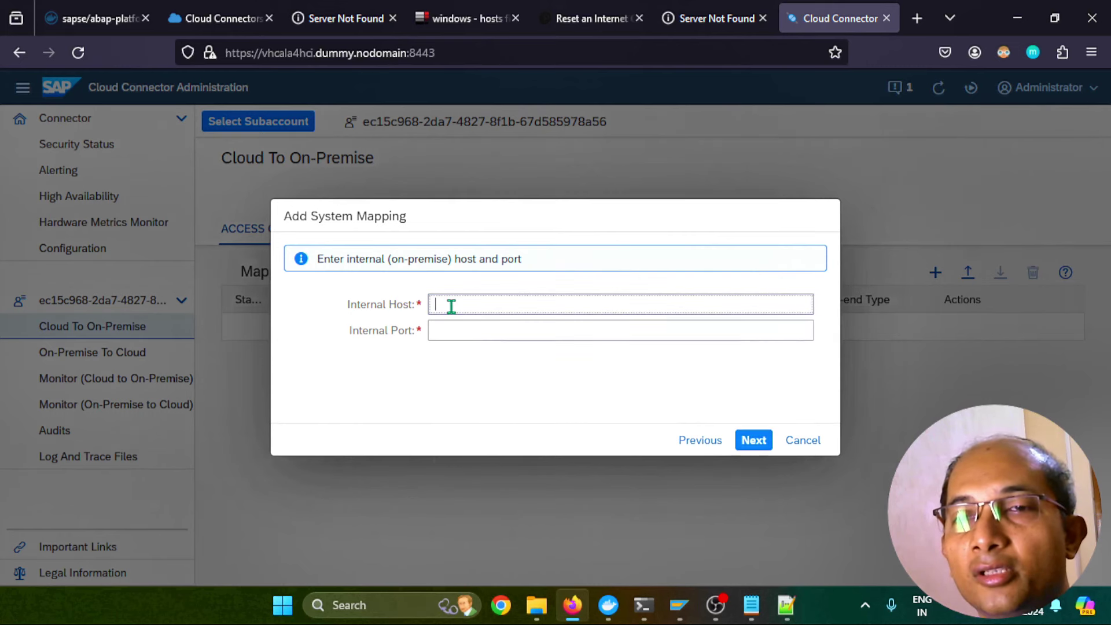
pyautogui.write('vhcala4hci.dummy.nodomain')
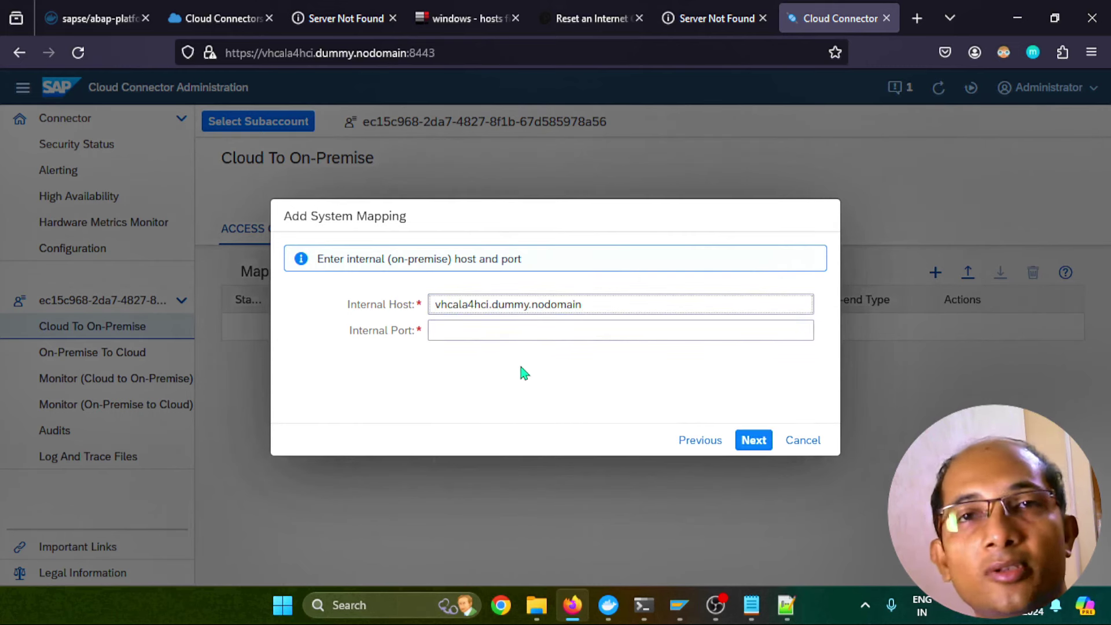
pyautogui.click(514, 334)
pyautogui.write('50001')
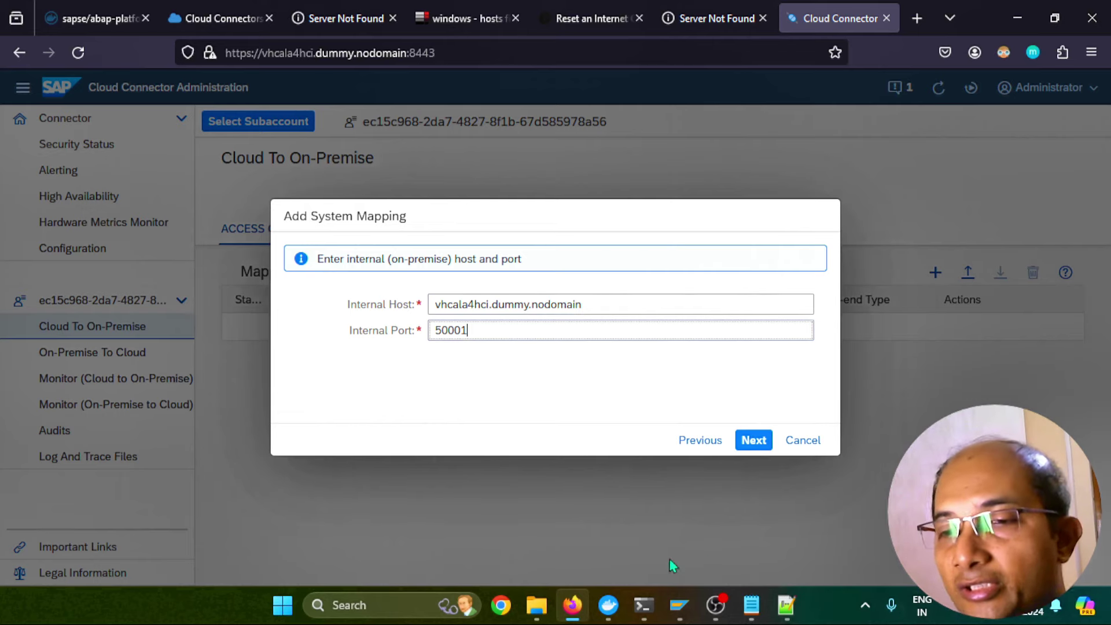
pyautogui.click(677, 605)
# In a new SAP GUI session, check SICF port information showing HTTPS on port 50001
pyautogui.click(725, 551)
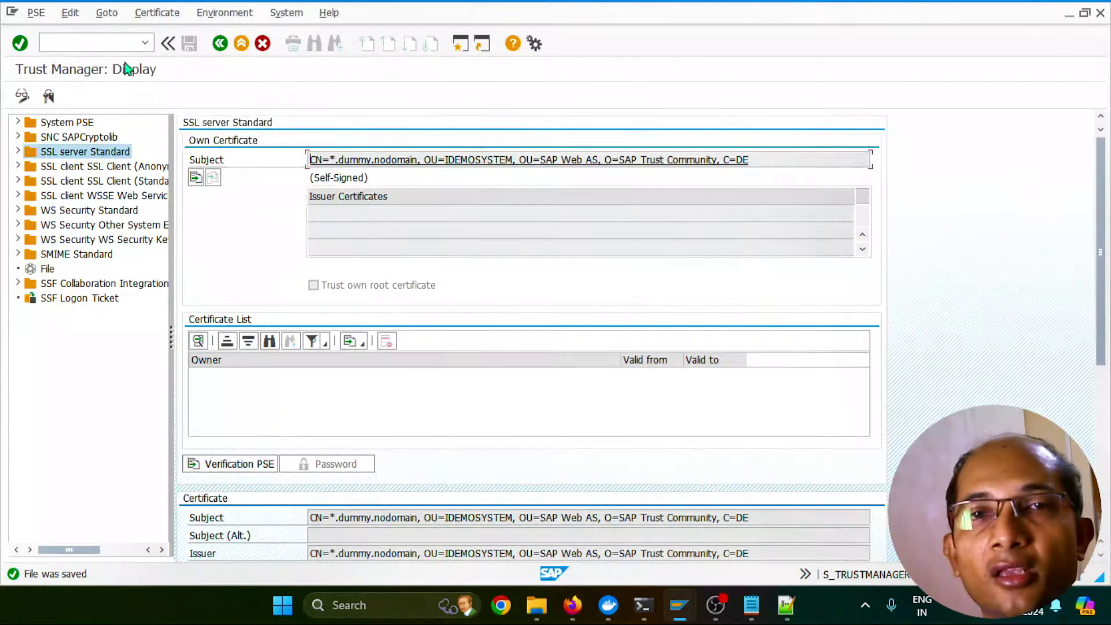
pyautogui.click(114, 44)
pyautogui.write('/')
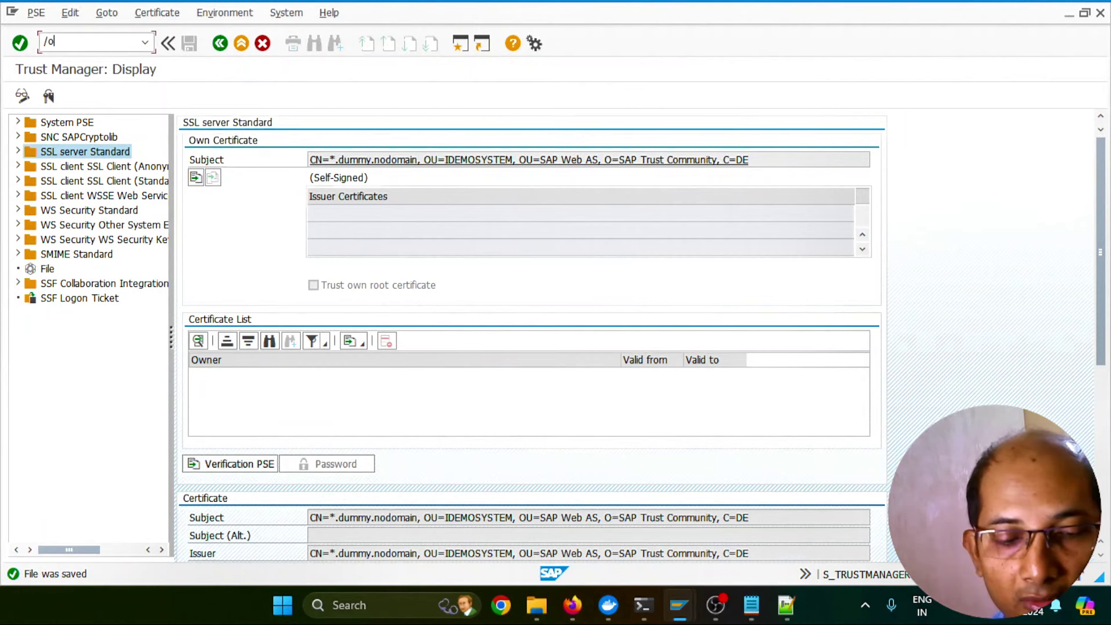
pyautogui.write('os')
pyautogui.press('Return')
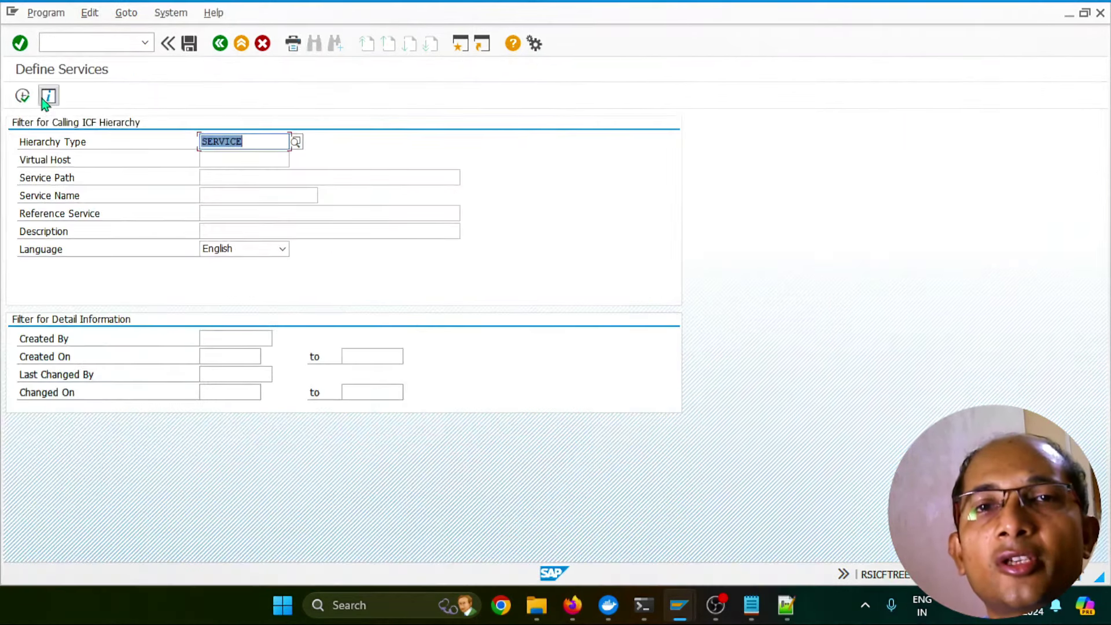
pyautogui.click(22, 96)
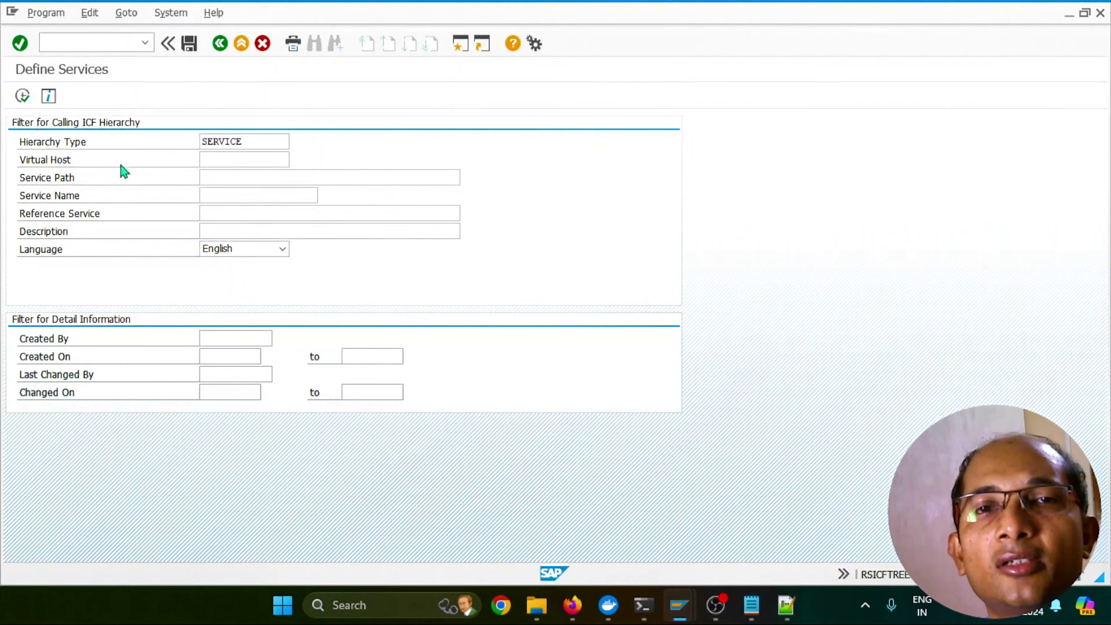
pyautogui.click(147, 13)
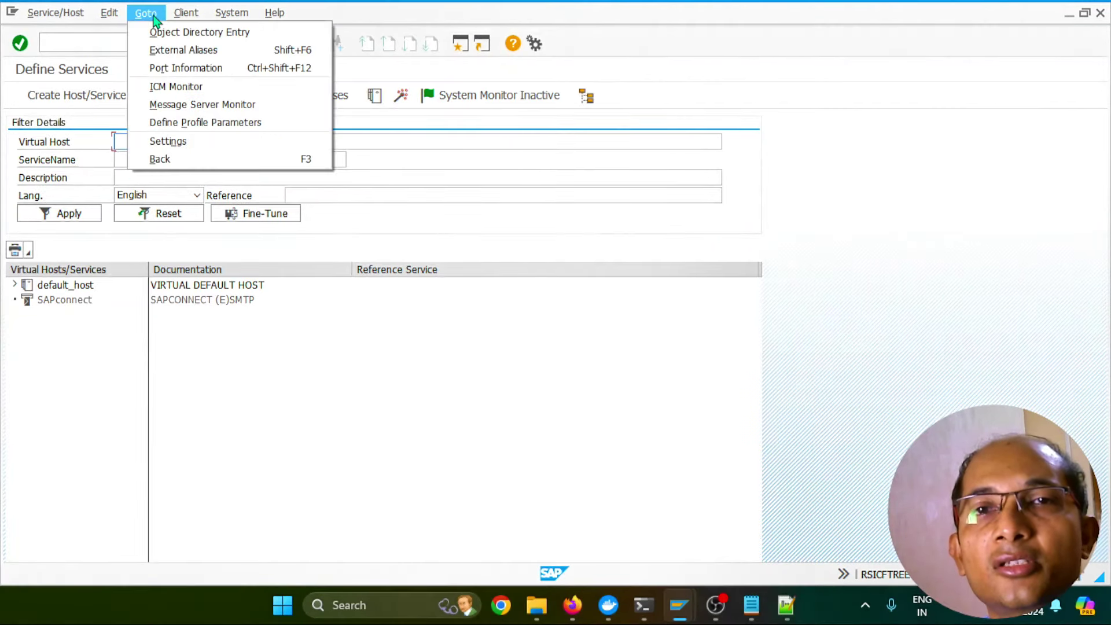
pyautogui.click(165, 69)
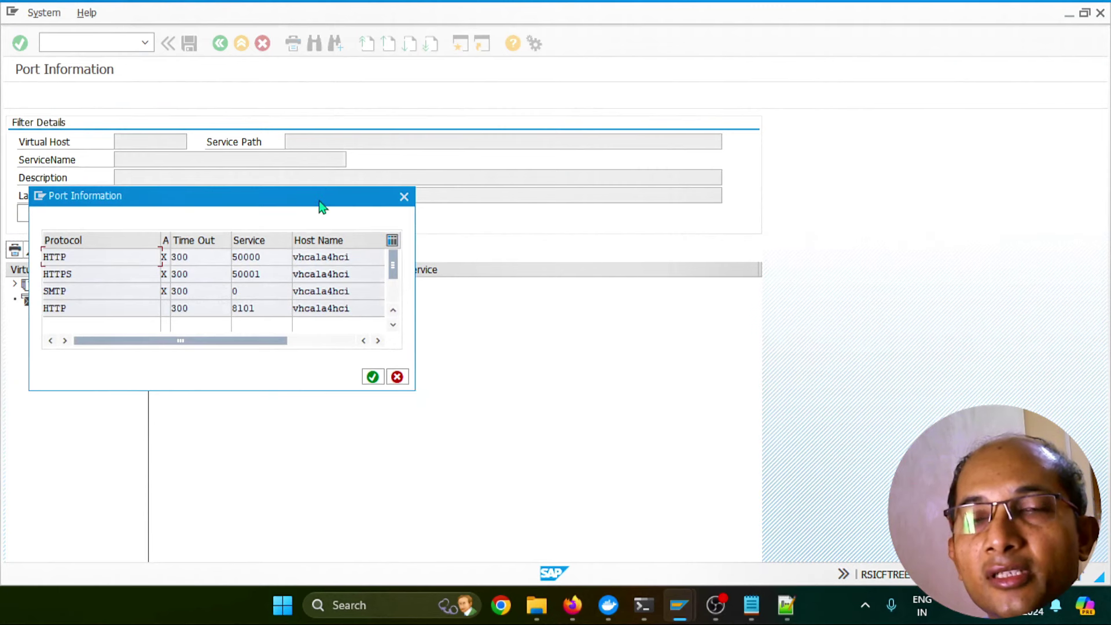
pyautogui.moveTo(319, 201); pyautogui.dragTo(637, 200)
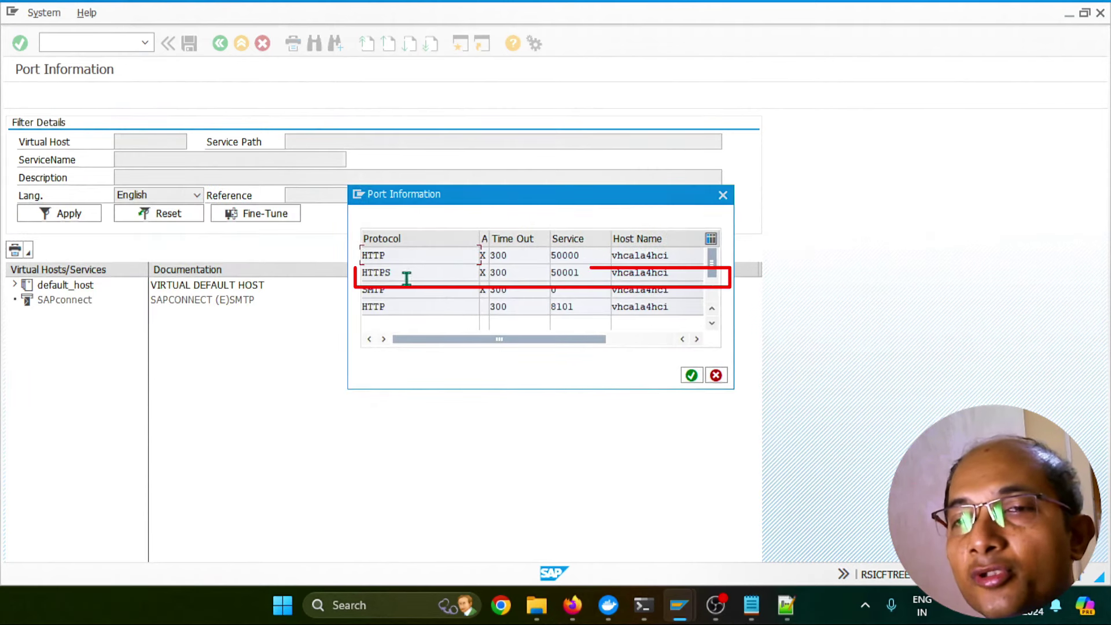
pyautogui.doubleClick(590, 274)
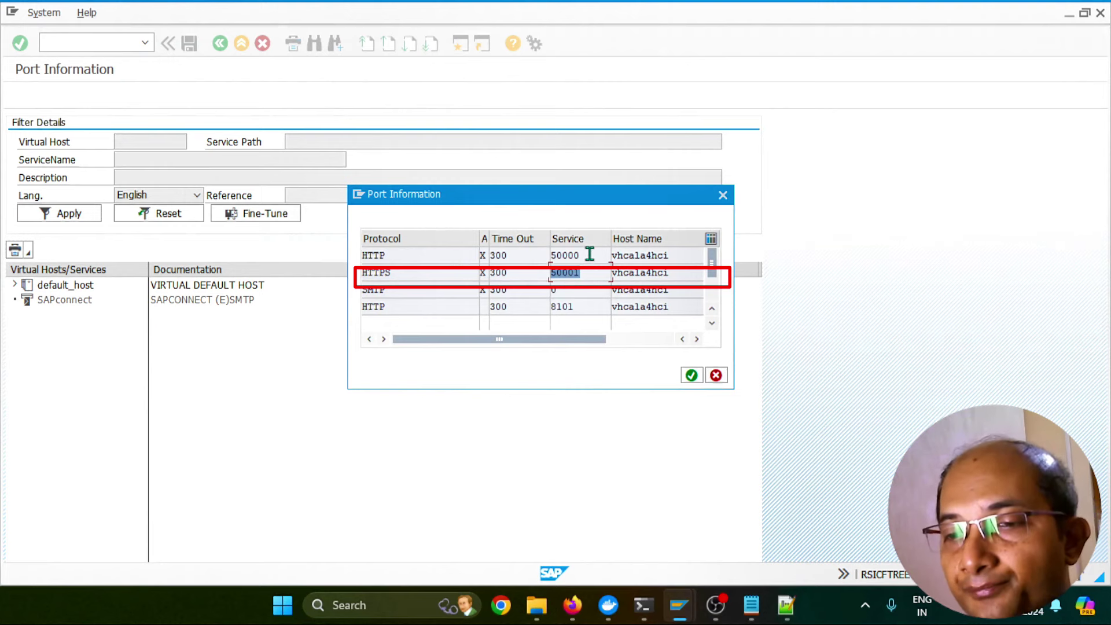
pyautogui.click(581, 614)
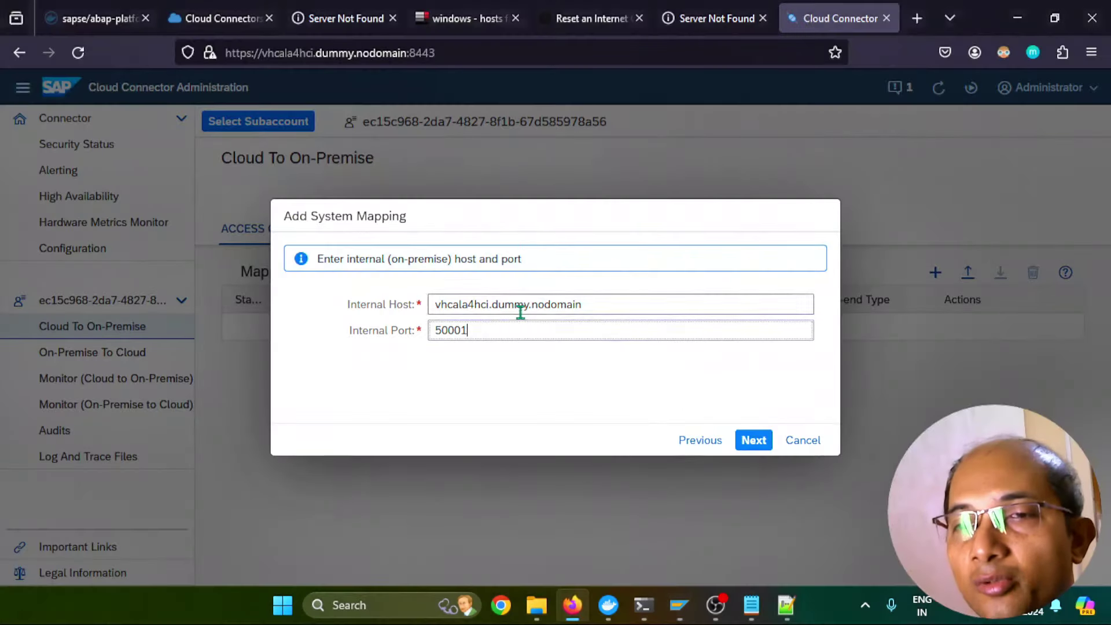
# Shorten the virtual host to vhcala4hci, keeping virtual port 50001
pyautogui.click(754, 443)
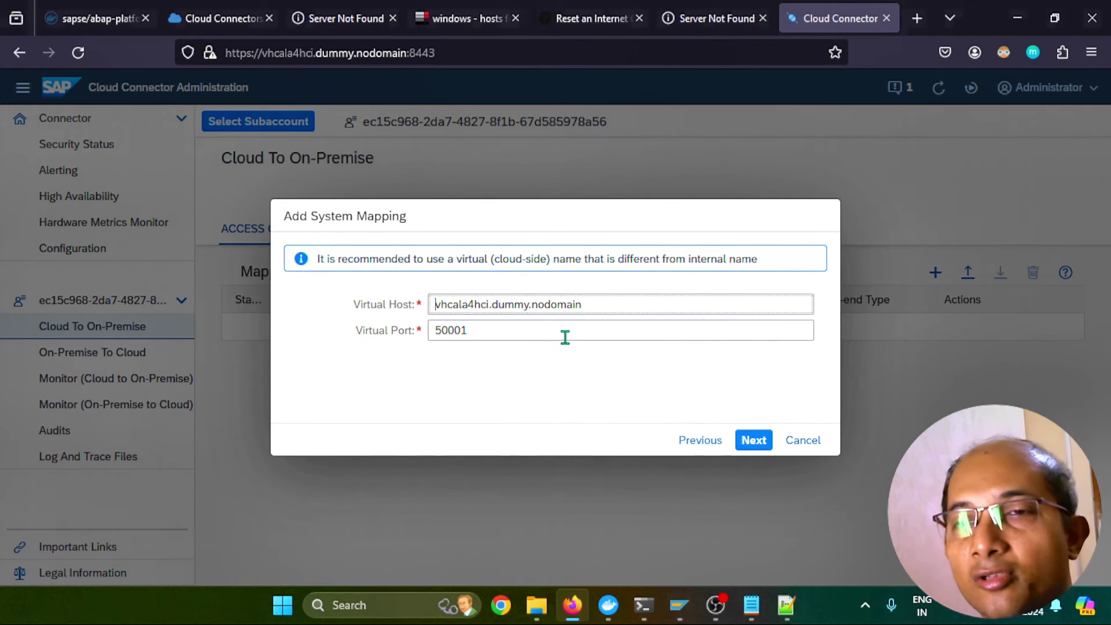
pyautogui.click(595, 305)
pyautogui.moveTo(595, 305); pyautogui.dragTo(499, 309)
pyautogui.press('BackSpace')
pyautogui.press('BackSpace')
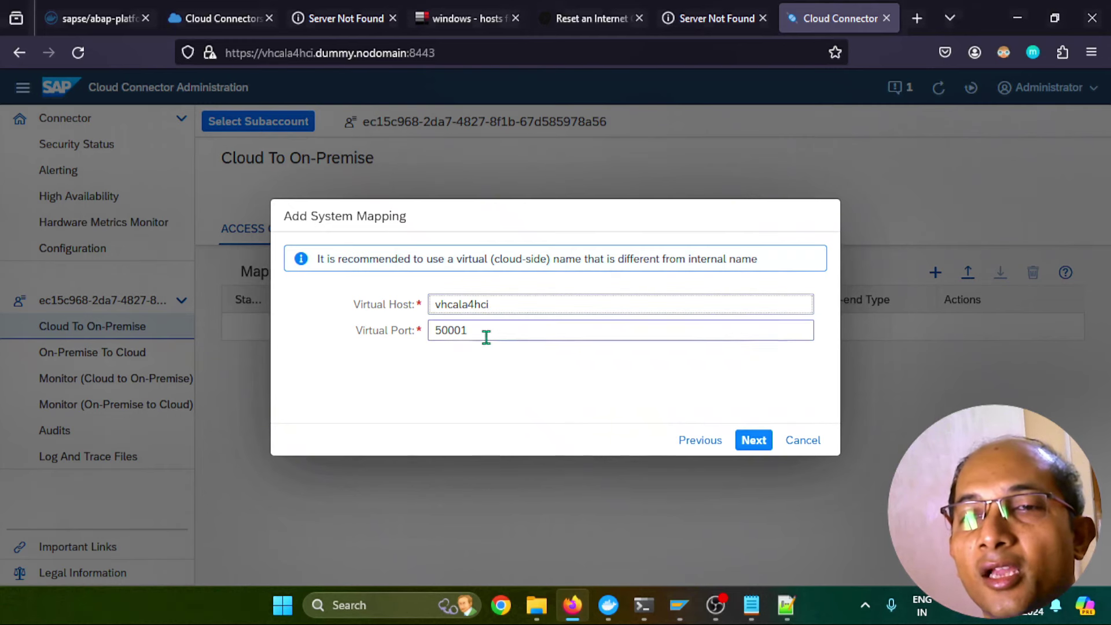
pyautogui.click(436, 330)
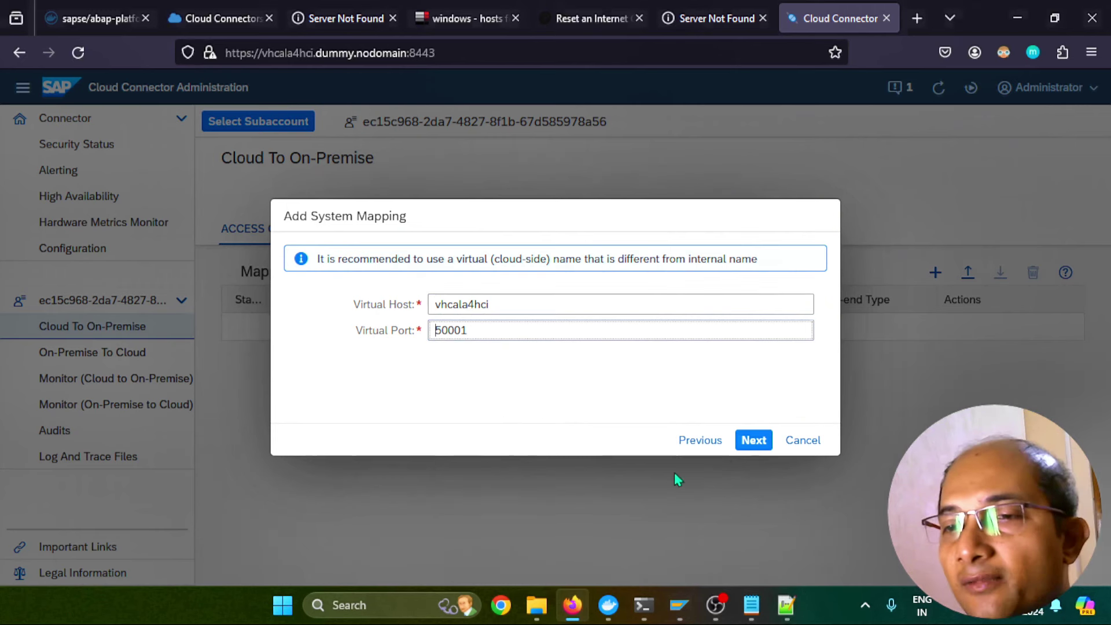
# Skip principal propagation, system certificate logon and description, keep the virtual host header, and save the mapping
pyautogui.click(750, 443)
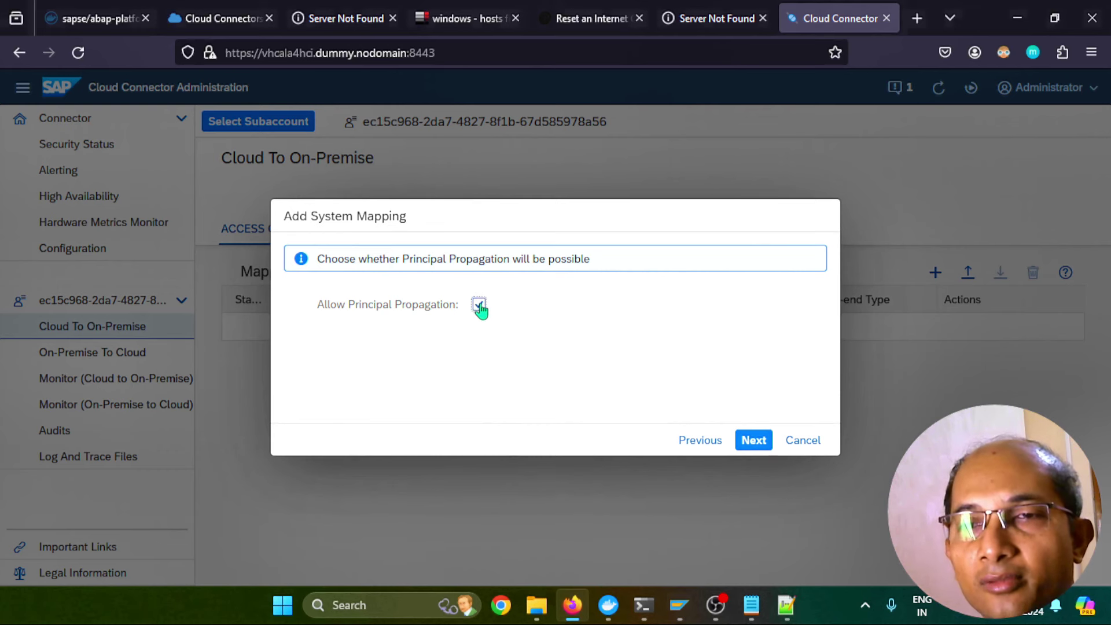
pyautogui.click(751, 441)
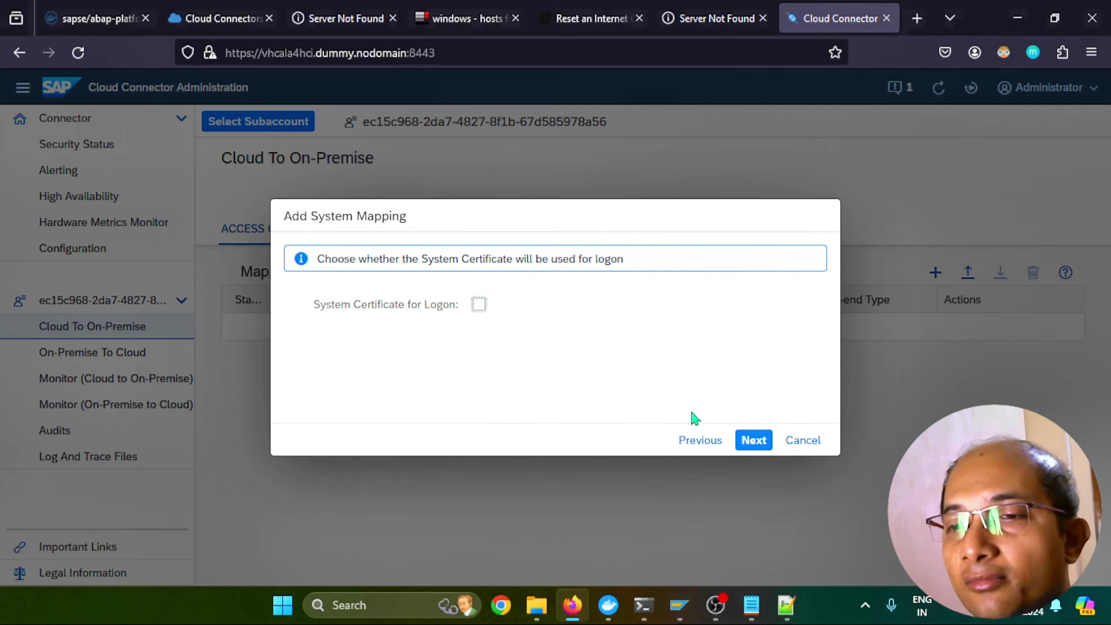
pyautogui.click(754, 443)
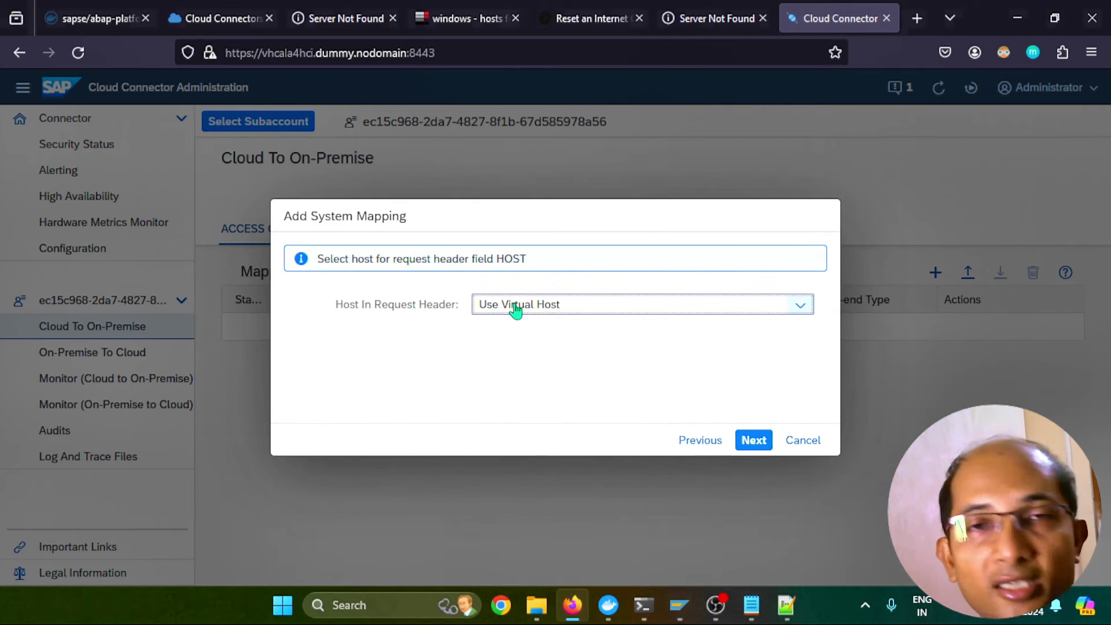
pyautogui.click(754, 441)
pyautogui.click(754, 441)
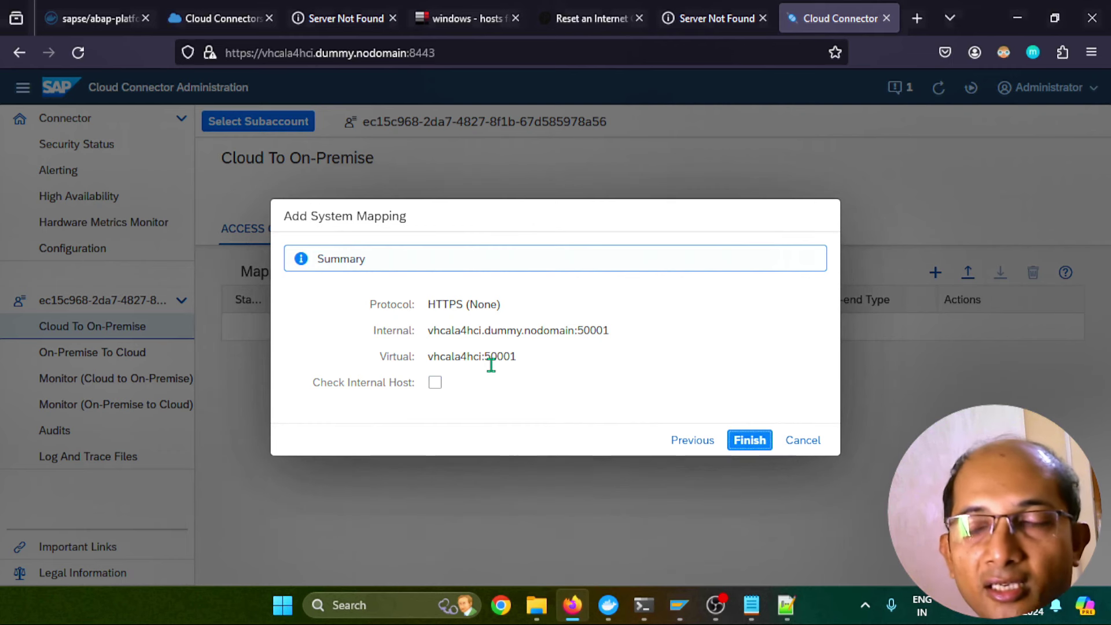
pyautogui.moveTo(521, 357); pyautogui.dragTo(427, 352)
pyautogui.moveTo(610, 330); pyautogui.dragTo(427, 330)
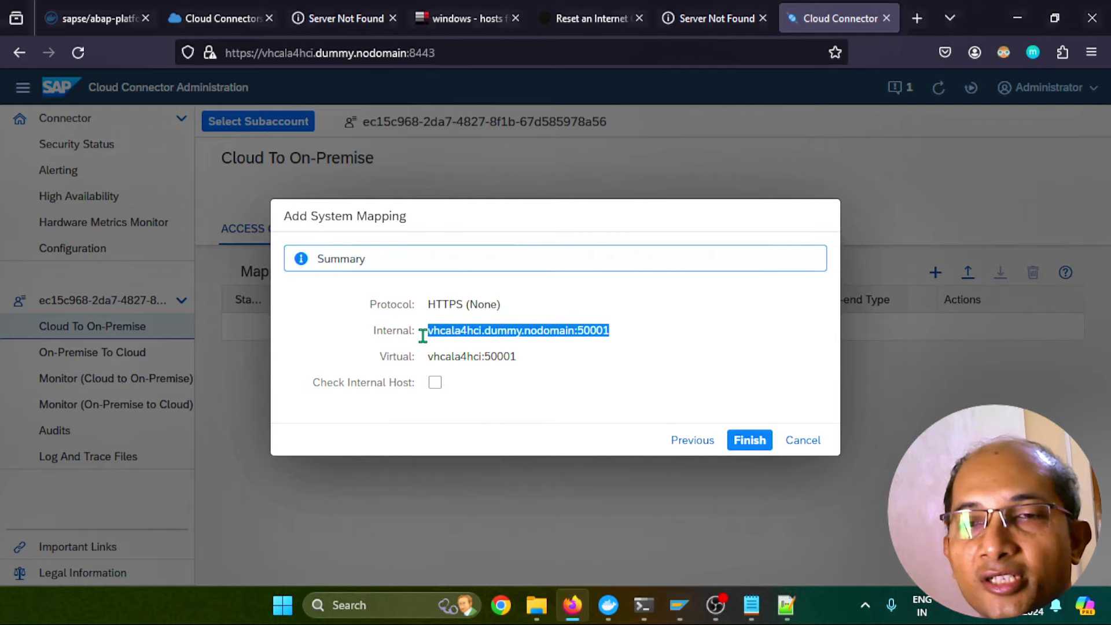
pyautogui.click(749, 437)
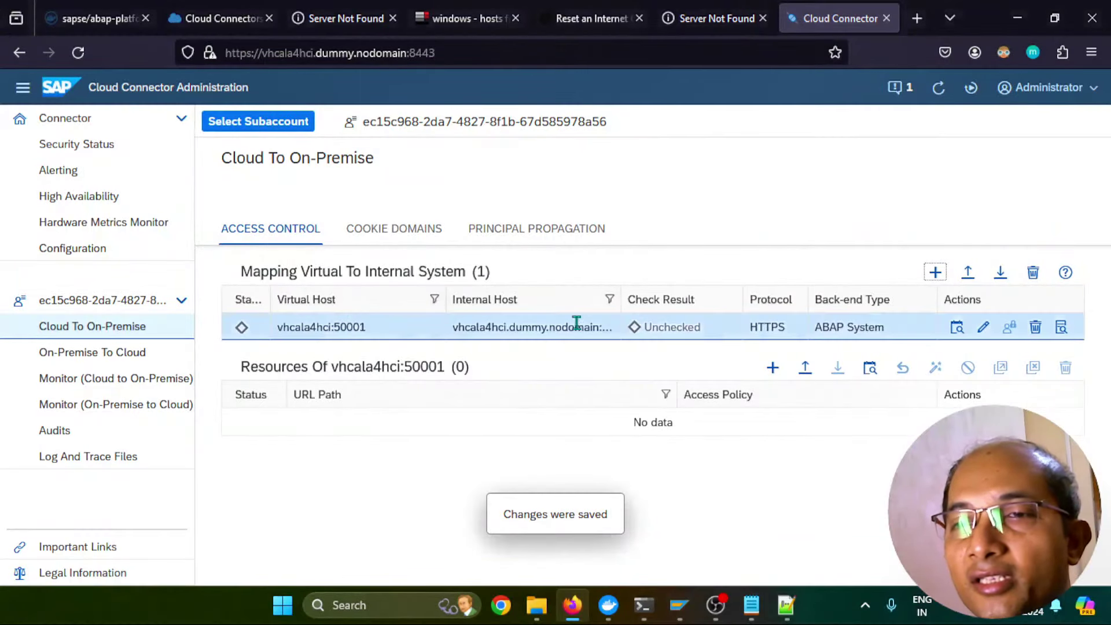
# Check availability of the vhcala4hci:50001 mapping and review its Reachable back-end connection details
pyautogui.click(958, 328)
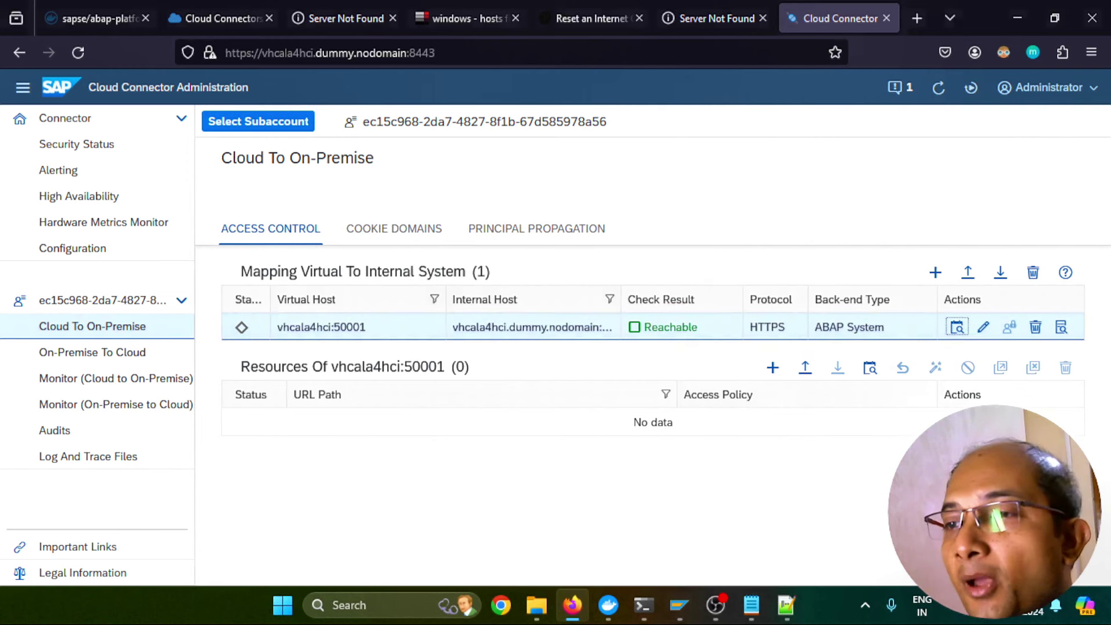
pyautogui.click(1061, 328)
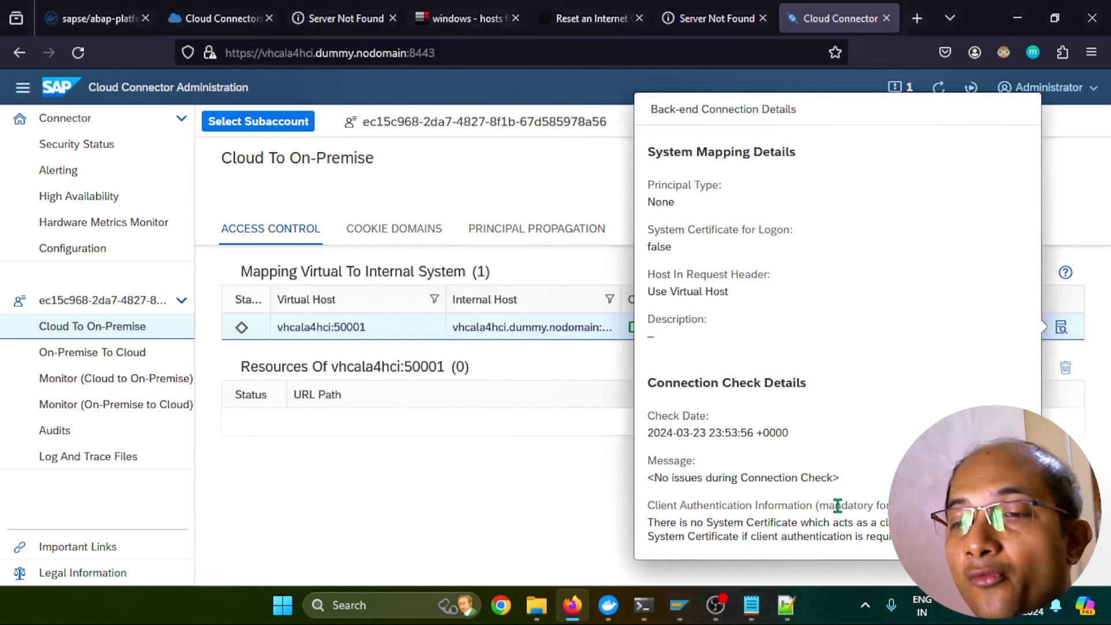
pyautogui.click(538, 476)
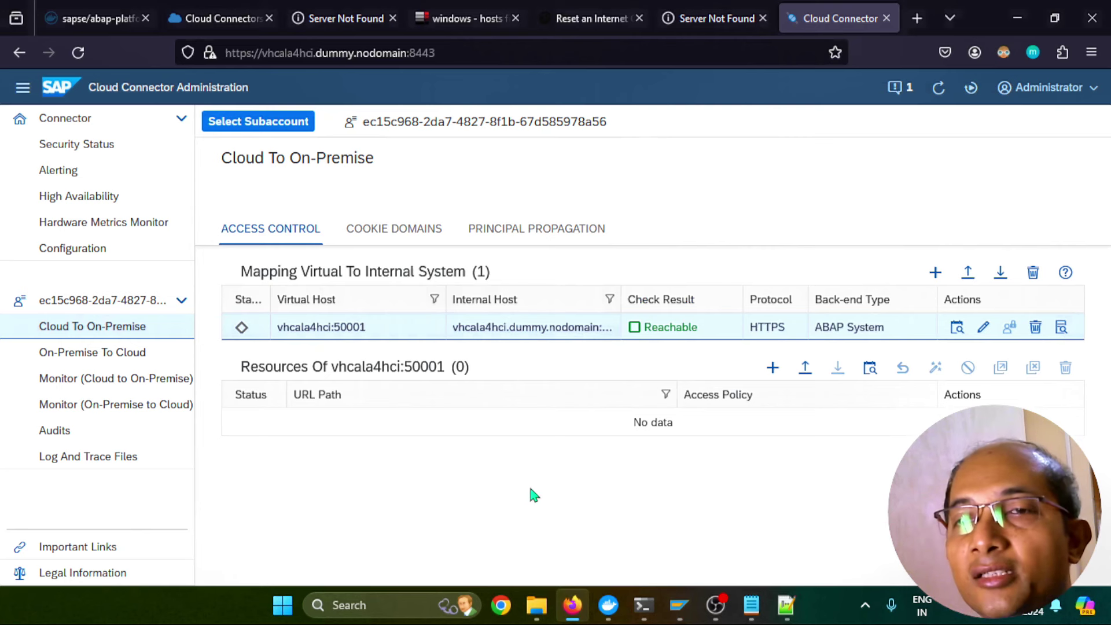
# Synchronise the Principal Propagation trust configuration from the cloud
pyautogui.click(527, 234)
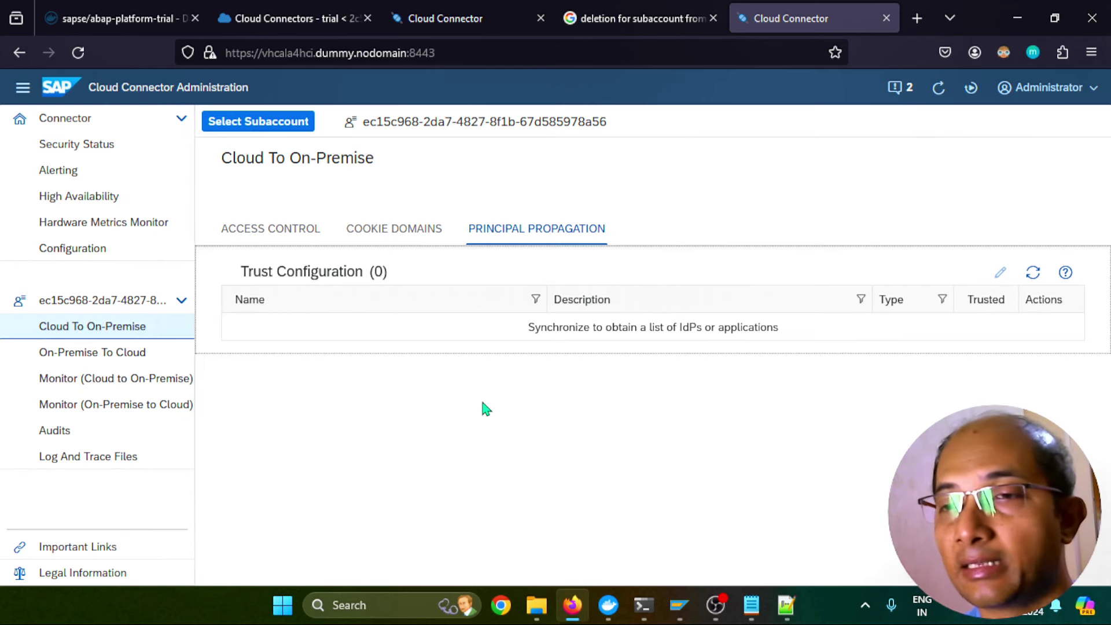
pyautogui.click(1033, 274)
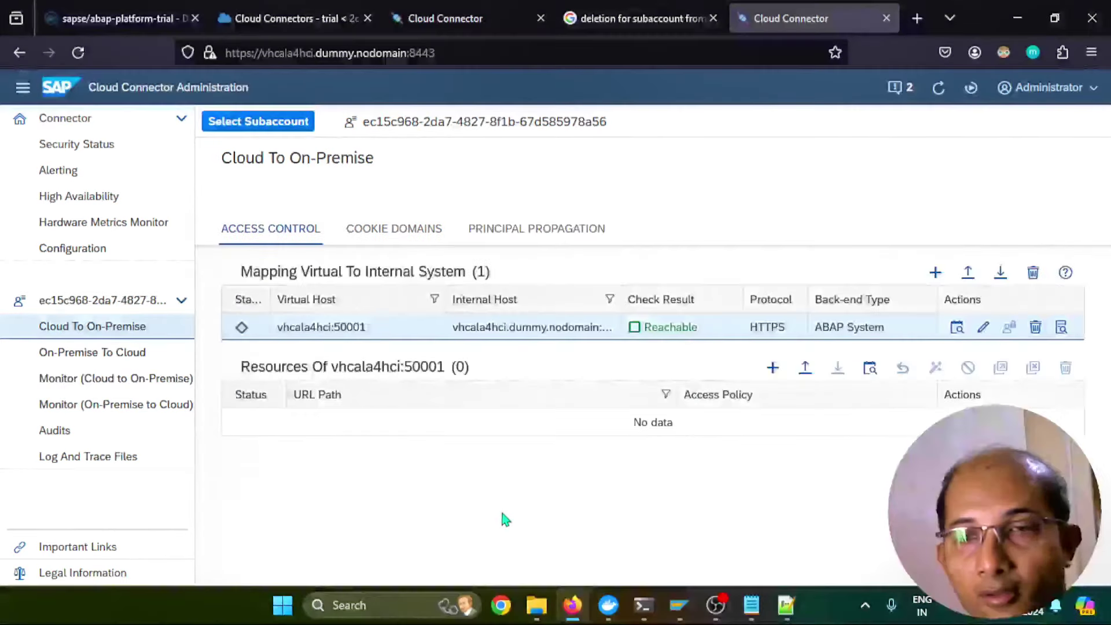
# In Configuration's On Premise settings, begin a self-signed system certificate
pyautogui.click(92, 249)
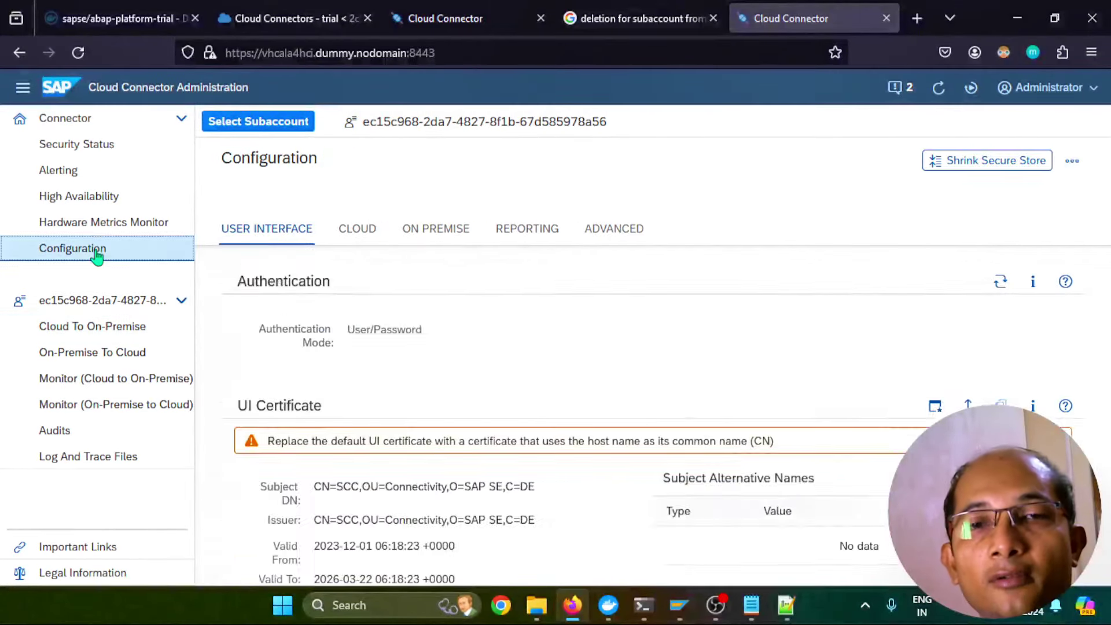
pyautogui.click(451, 224)
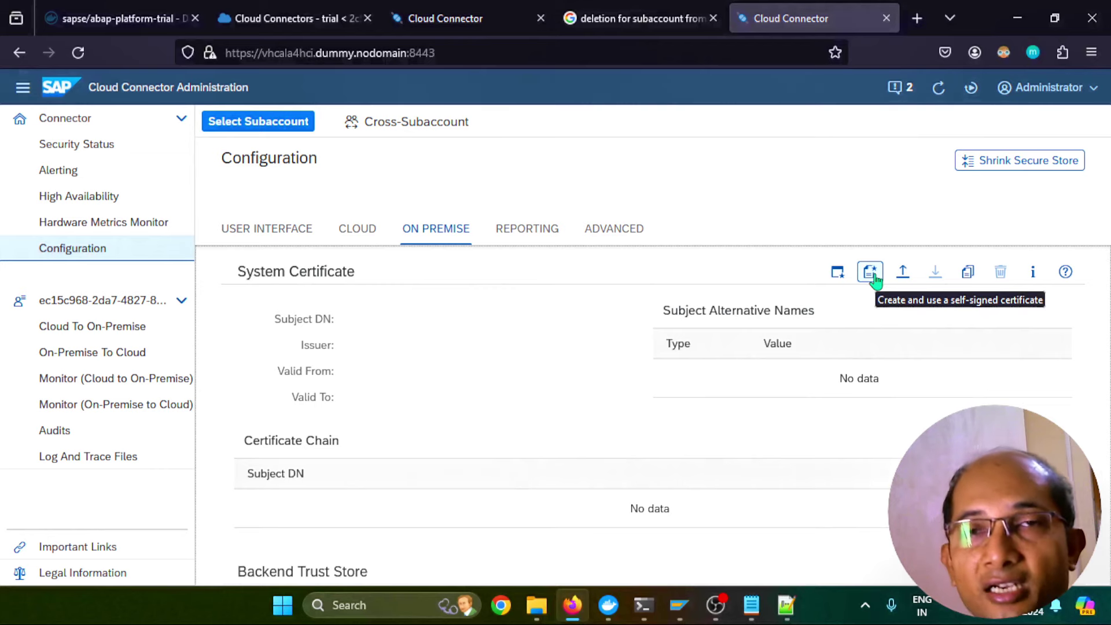
pyautogui.click(871, 274)
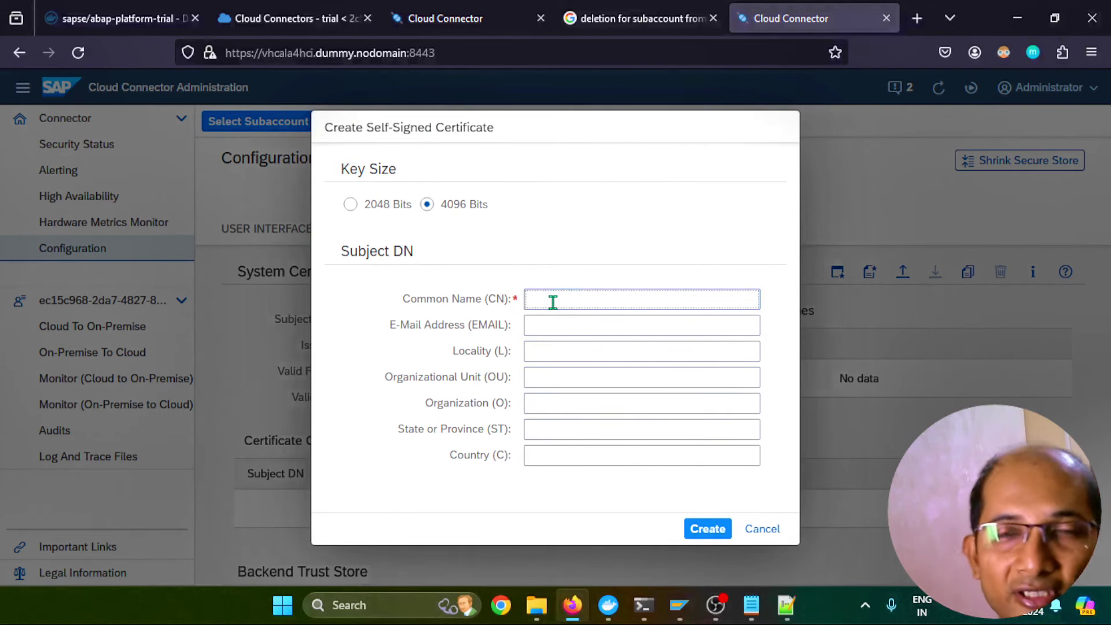
# Create the 4096-bit system certificate CN=CloudConnector, O=SAP, C=DE and download it
pyautogui.write('CloudConnector')
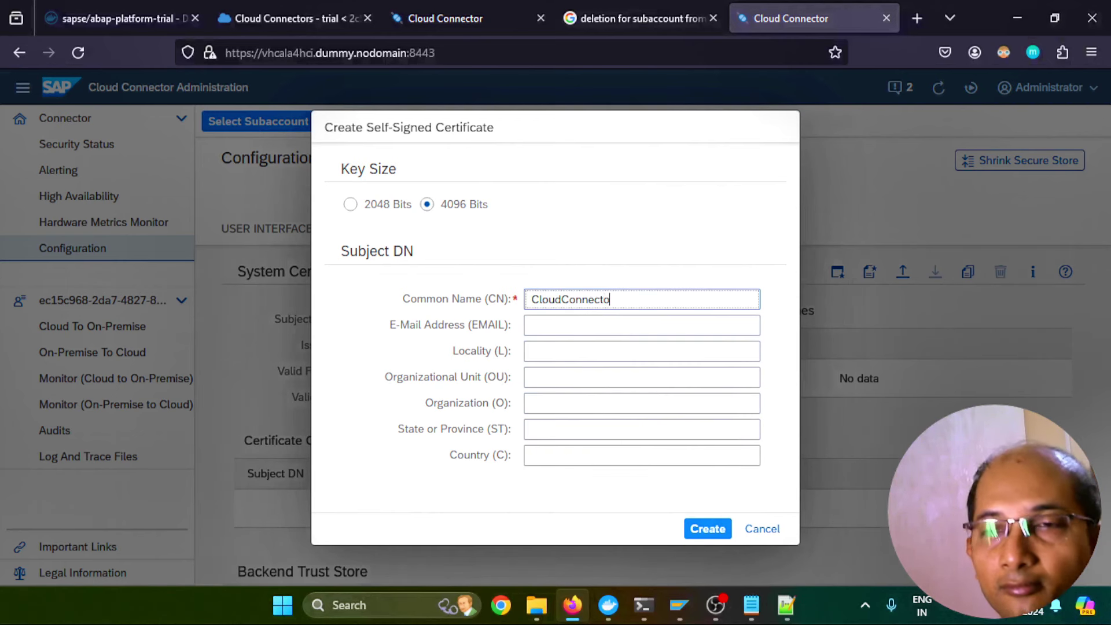
pyautogui.click(557, 458)
pyautogui.write('DE')
pyautogui.click(540, 427)
pyautogui.click(561, 403)
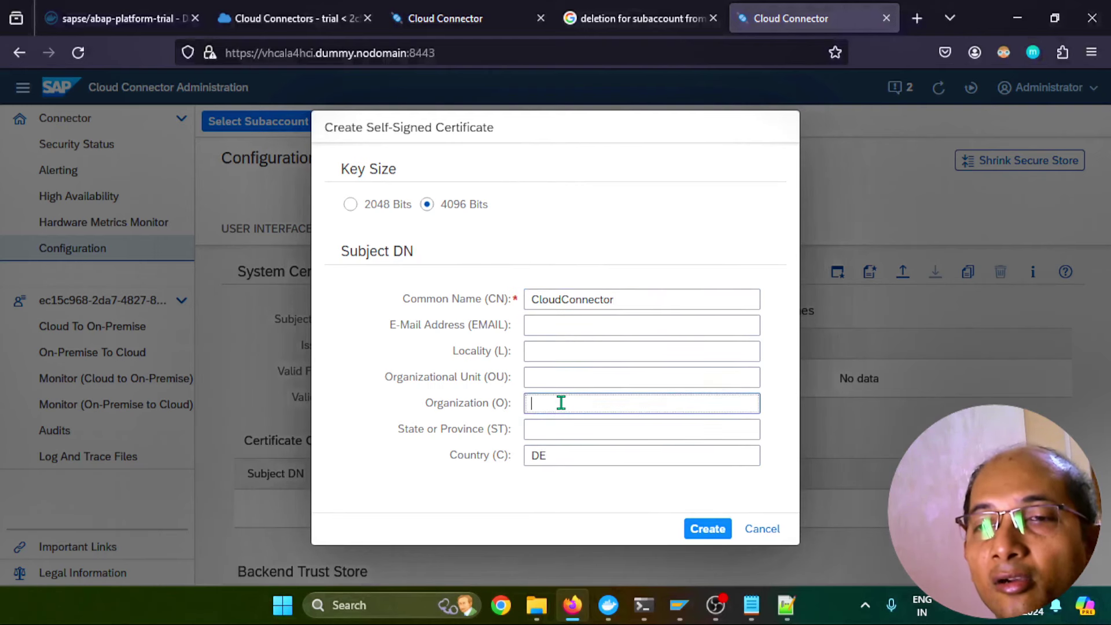
pyautogui.write('SAP')
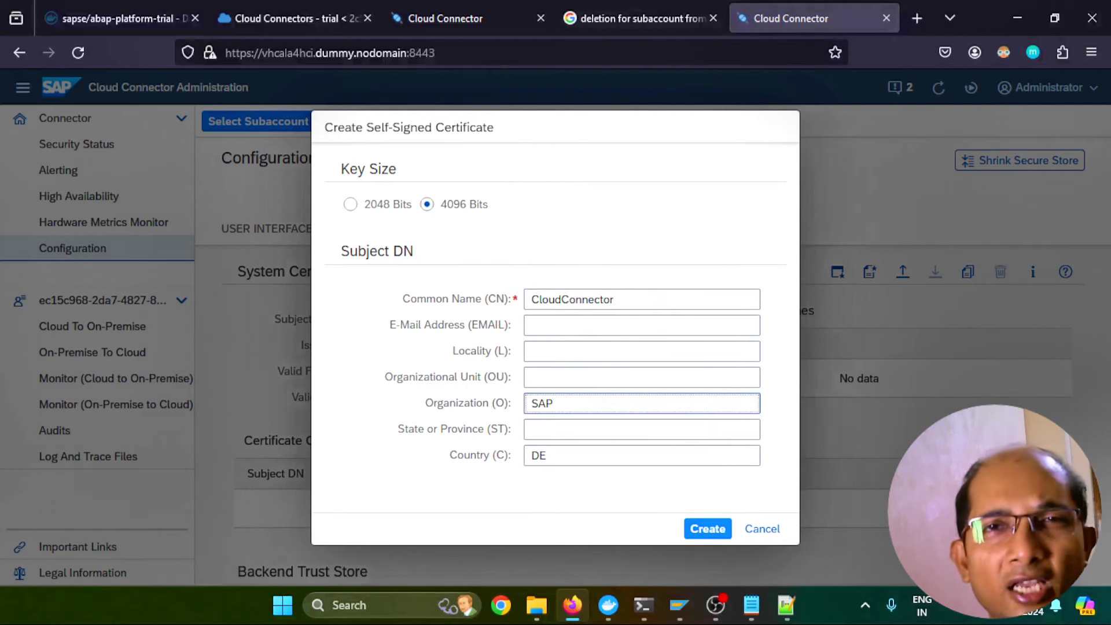
pyautogui.click(612, 371)
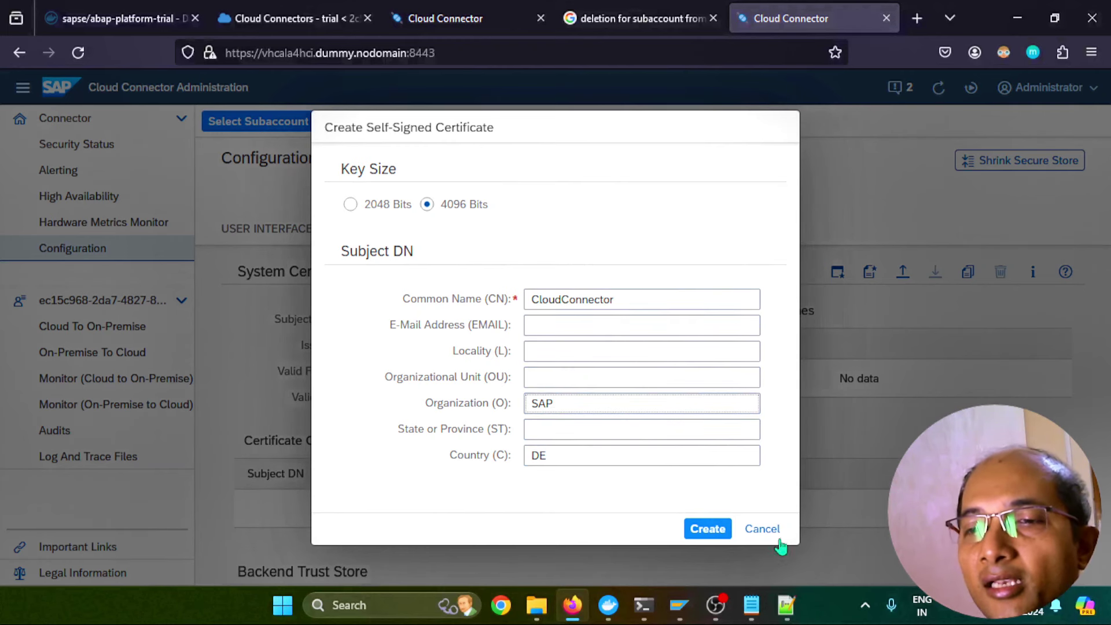
pyautogui.click(708, 529)
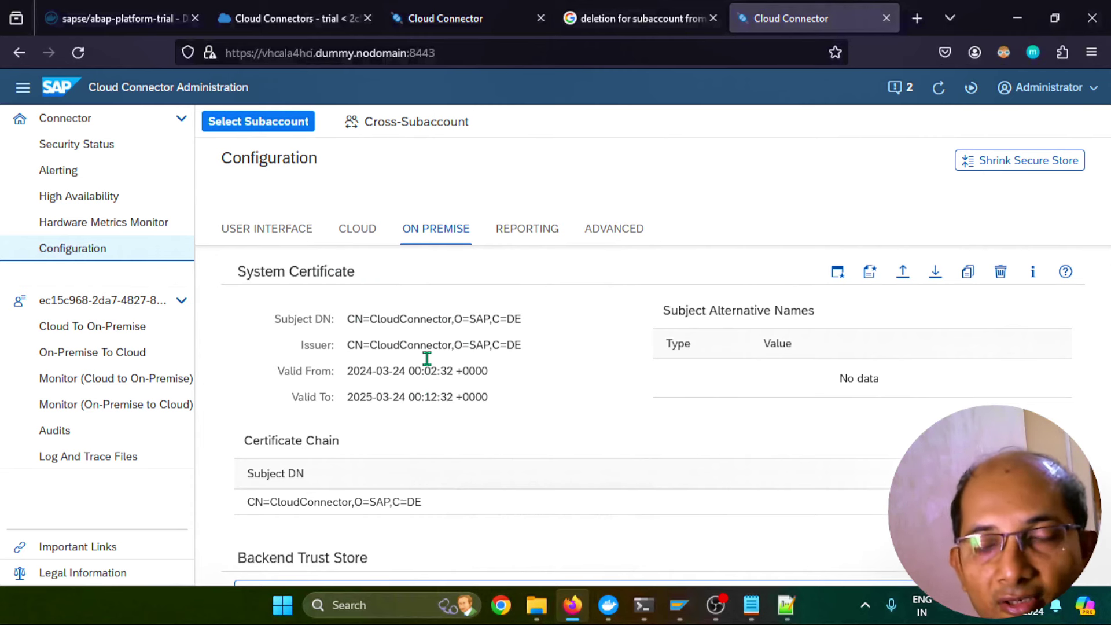
pyautogui.click(935, 272)
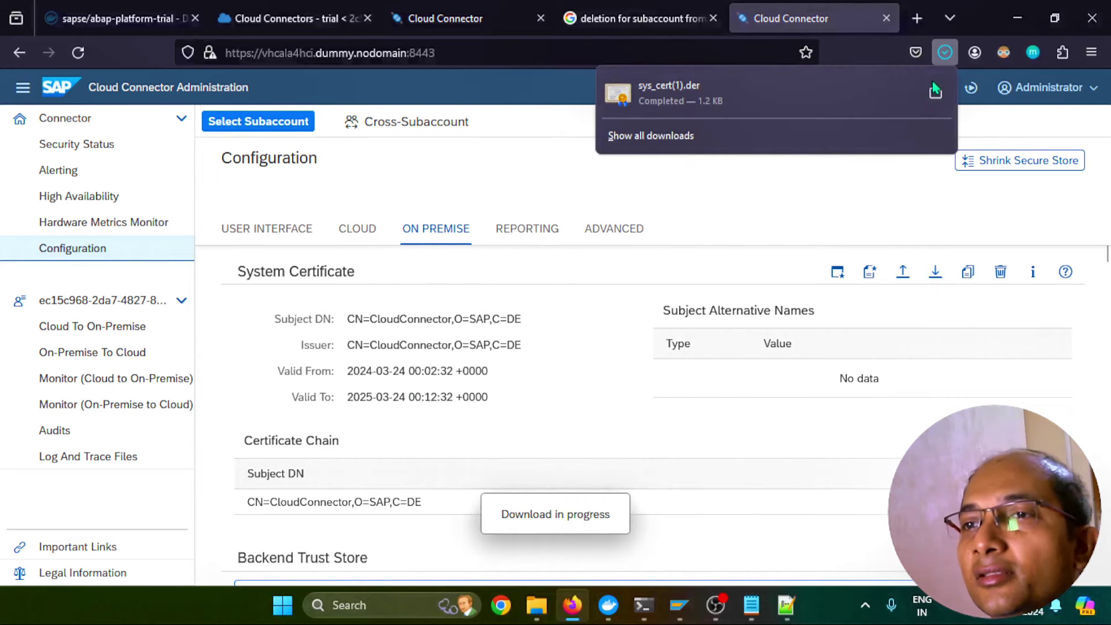
# Rename the downloaded sys_cert(1) file to sys_cert in the delete certificates folder
pyautogui.click(935, 93)
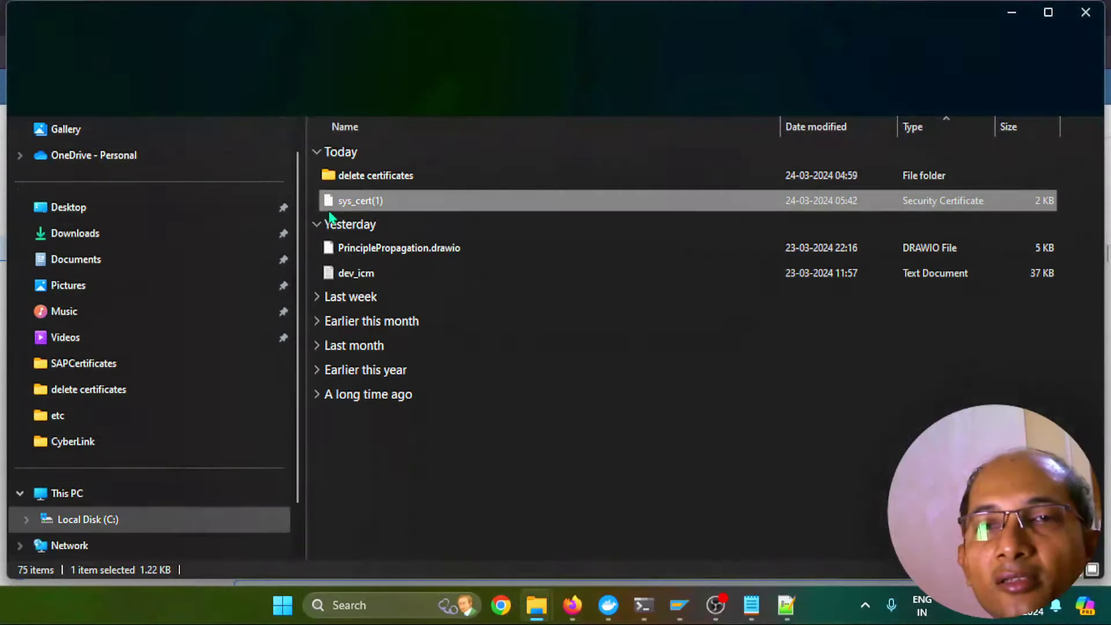
pyautogui.doubleClick(373, 174)
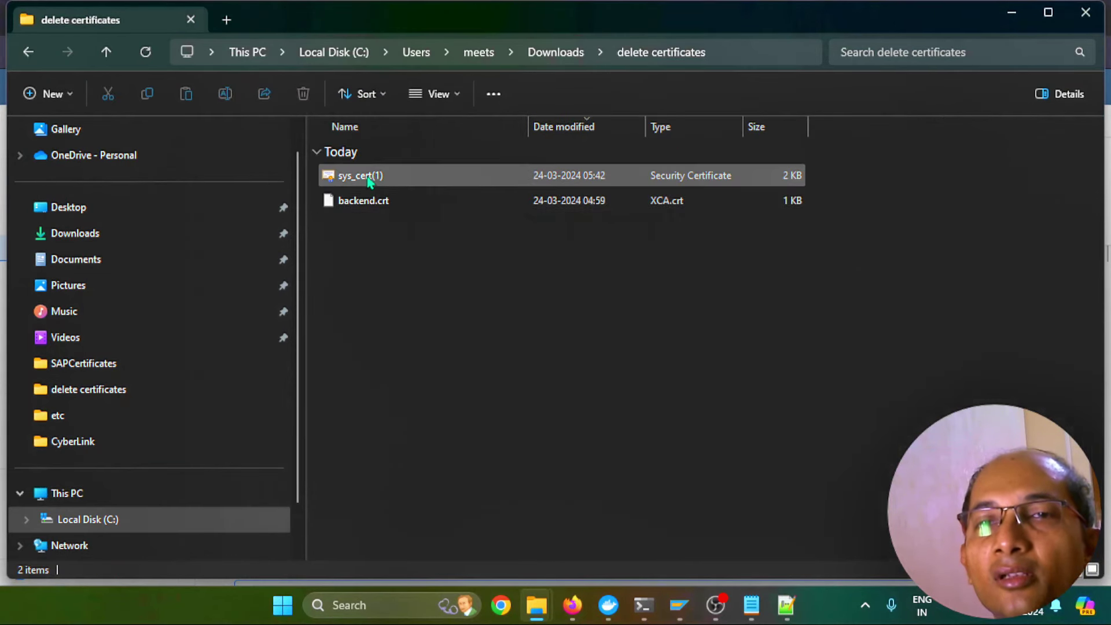
pyautogui.click(369, 180)
pyautogui.click(370, 177)
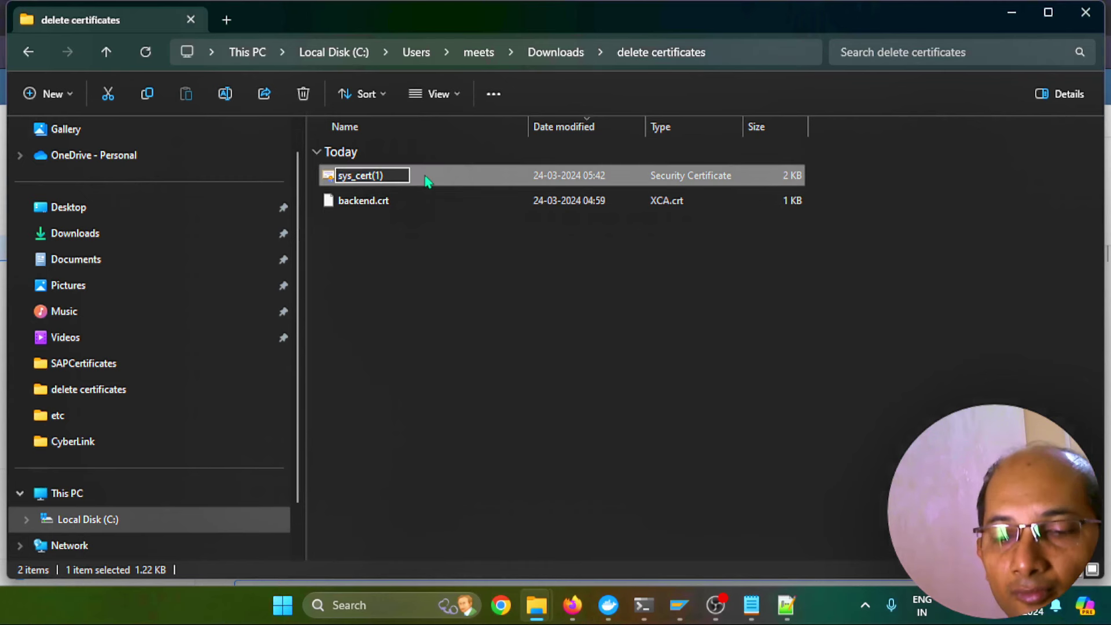
pyautogui.press('BackSpace')
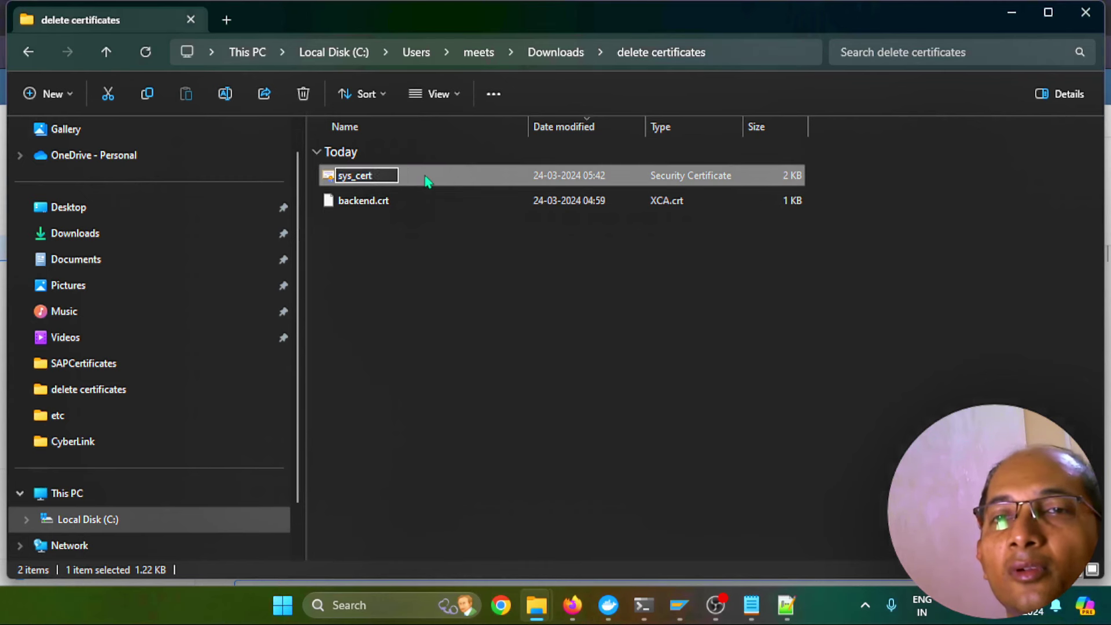
pyautogui.press('Return')
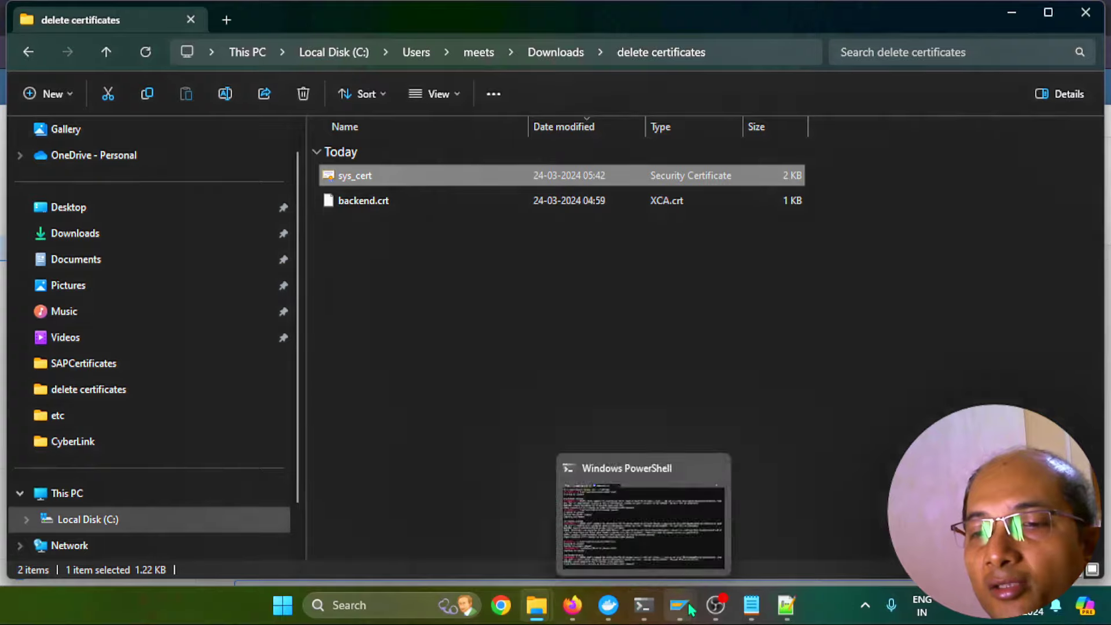
# Close the Port Information details and the Define Services window
pyautogui.moveTo(678, 605)
pyautogui.click(815, 522)
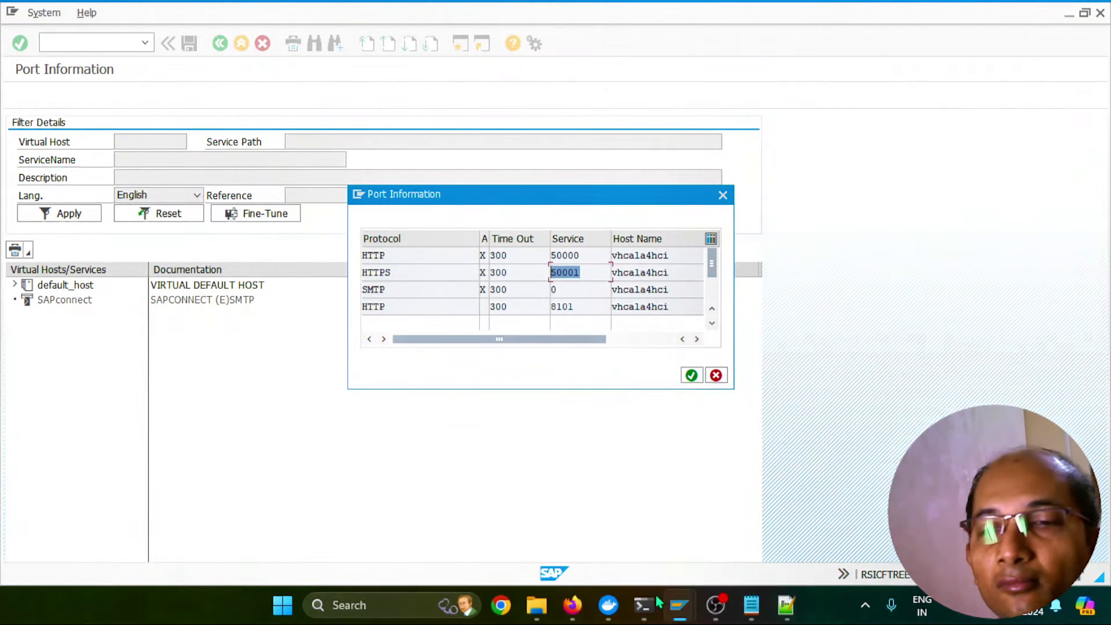
pyautogui.click(716, 375)
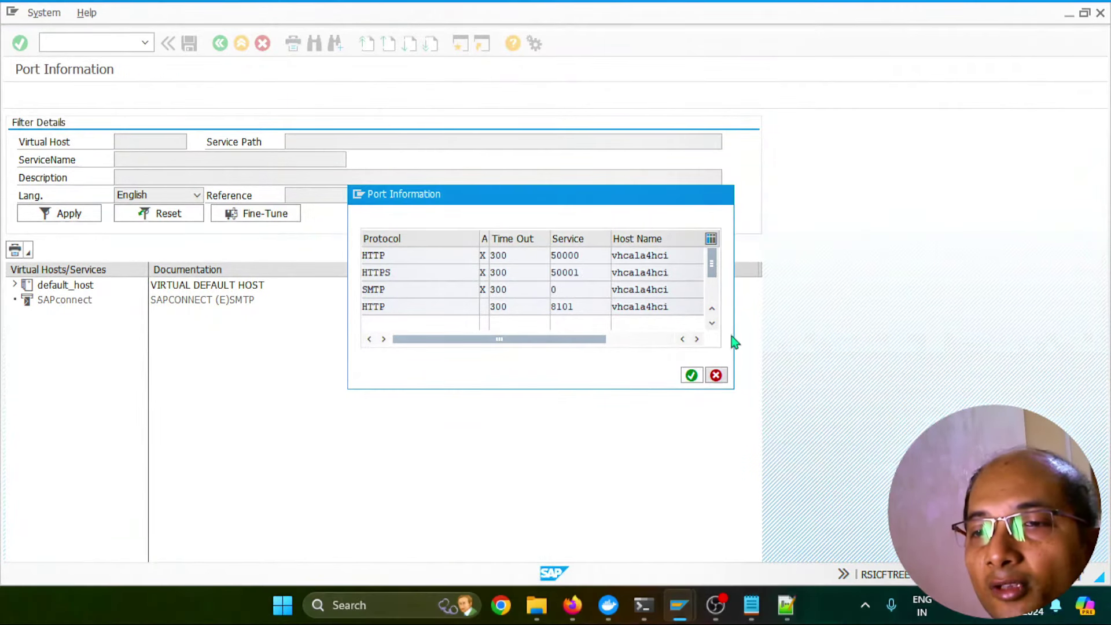
pyautogui.click(1105, 17)
# Import the sys_cert CloudConnector certificate file into the Trust Manager
pyautogui.moveTo(679, 605)
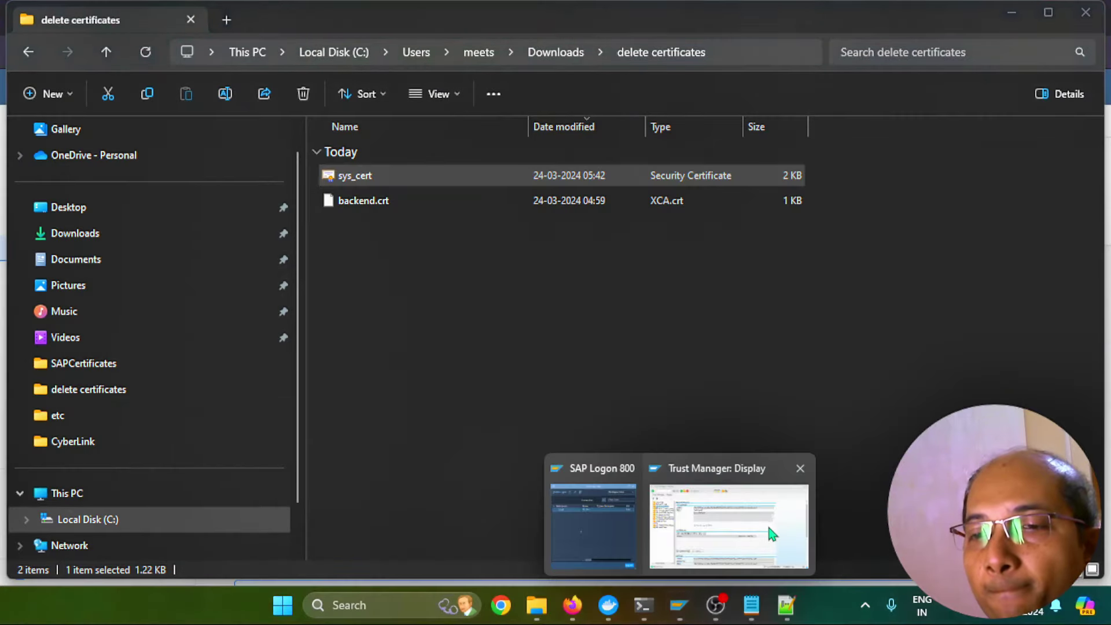
pyautogui.click(765, 537)
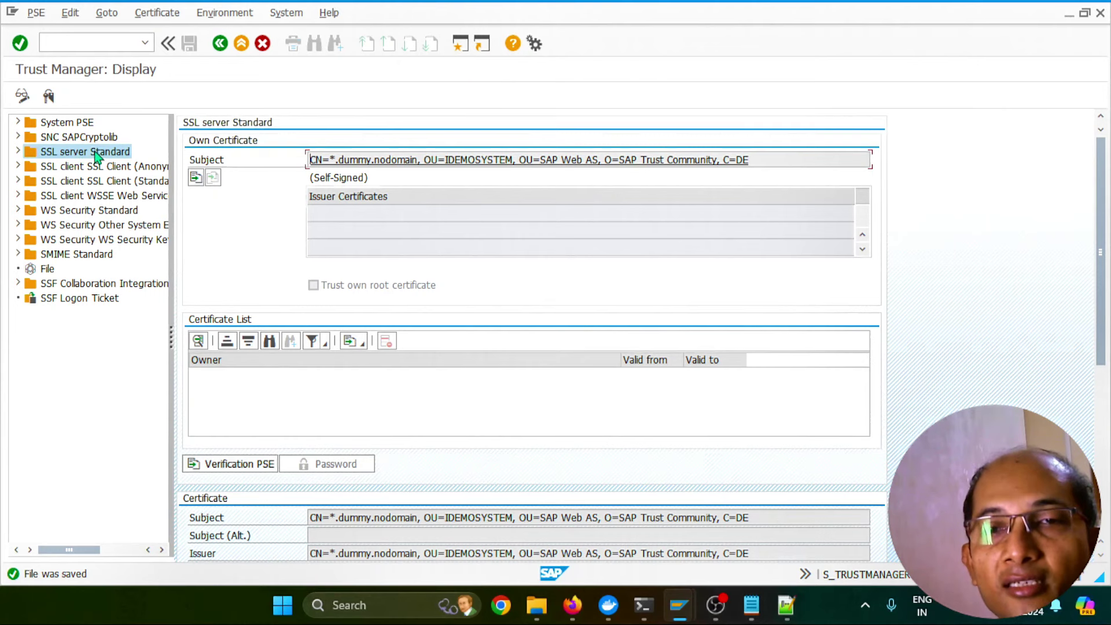
pyautogui.click(157, 12)
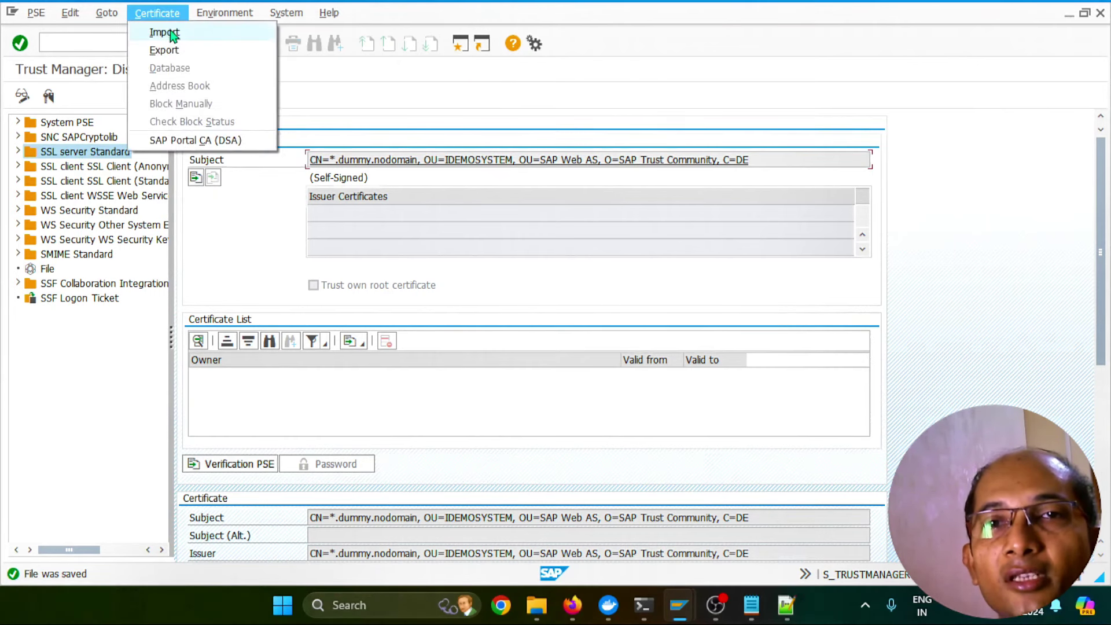
pyautogui.click(170, 32)
pyautogui.click(422, 312)
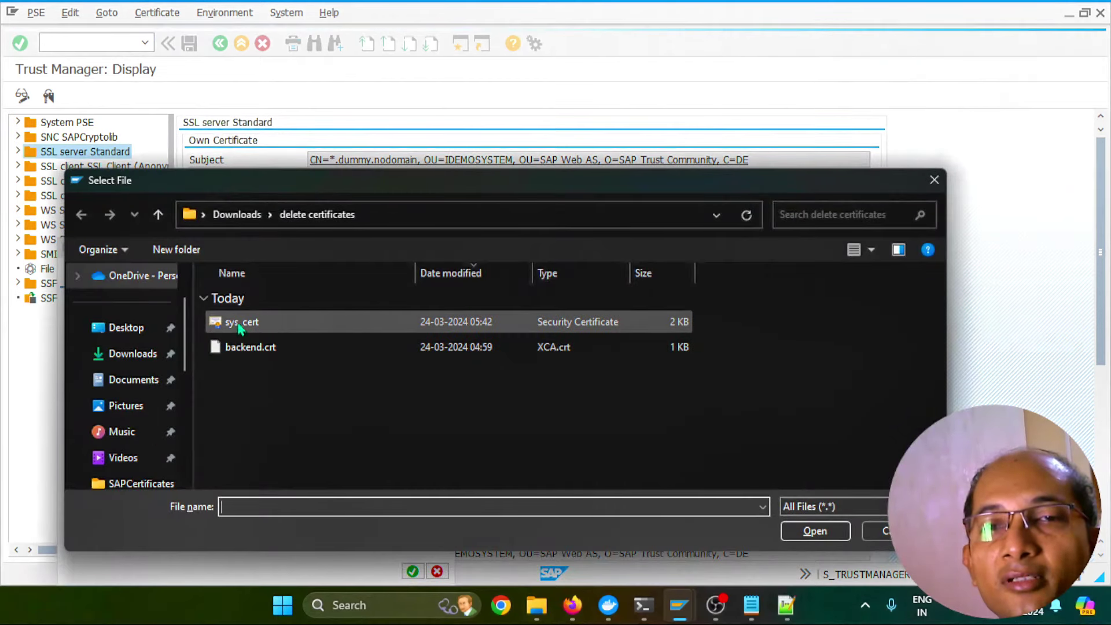
pyautogui.click(235, 325)
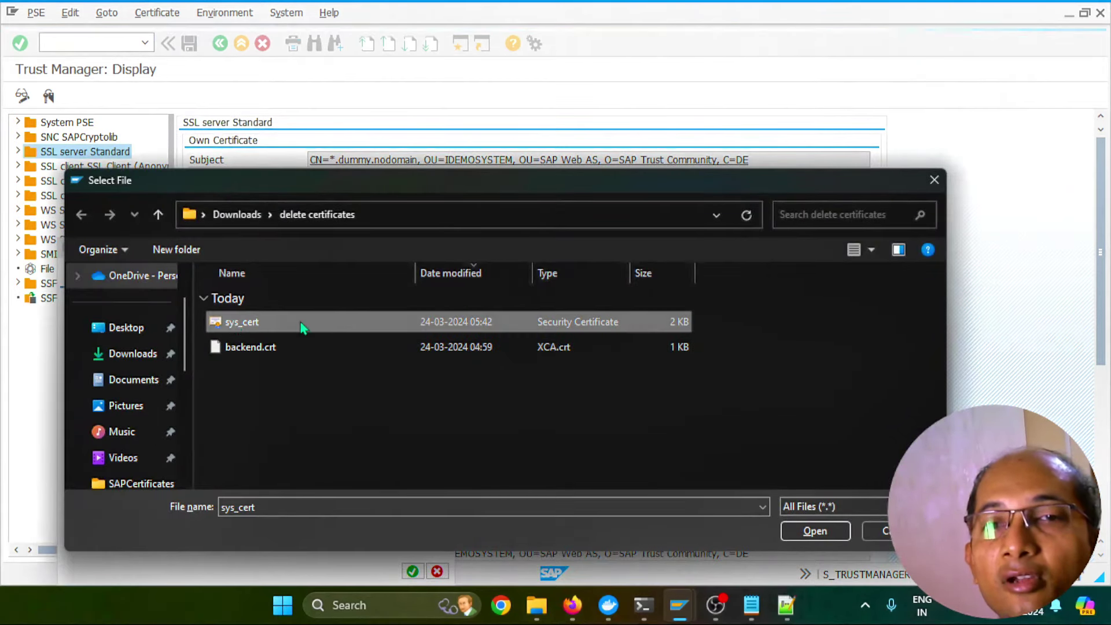
pyautogui.click(397, 347)
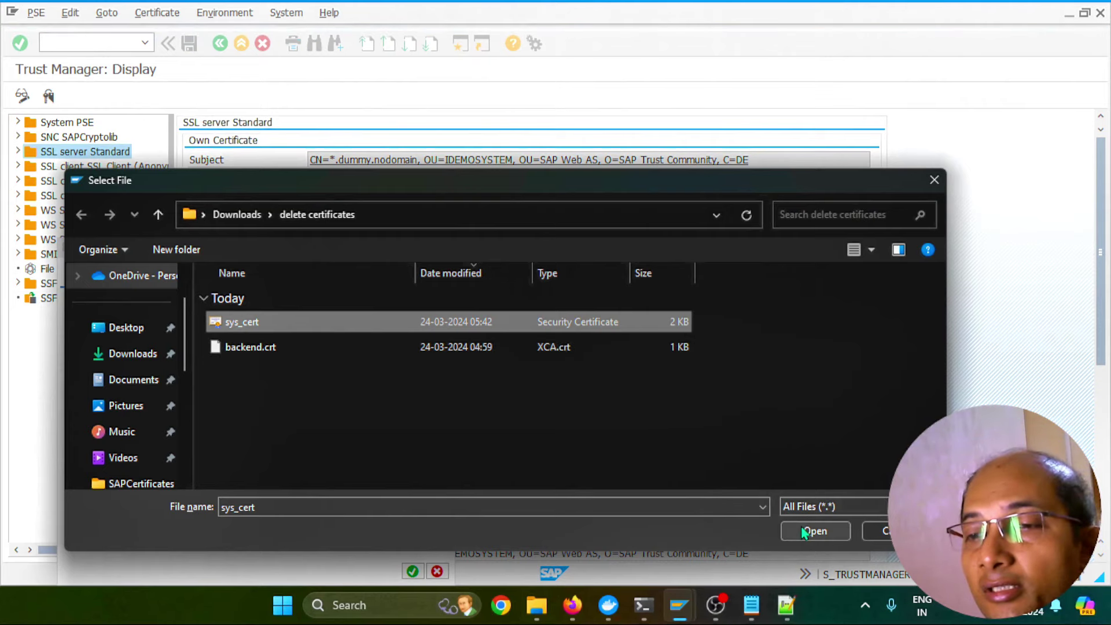
pyautogui.click(806, 529)
pyautogui.click(412, 571)
# Add the CloudConnector certificate to the SSL server Standard PSE, save it, and return to Cloud Connector
pyautogui.moveTo(1104, 287); pyautogui.dragTo(1104, 398)
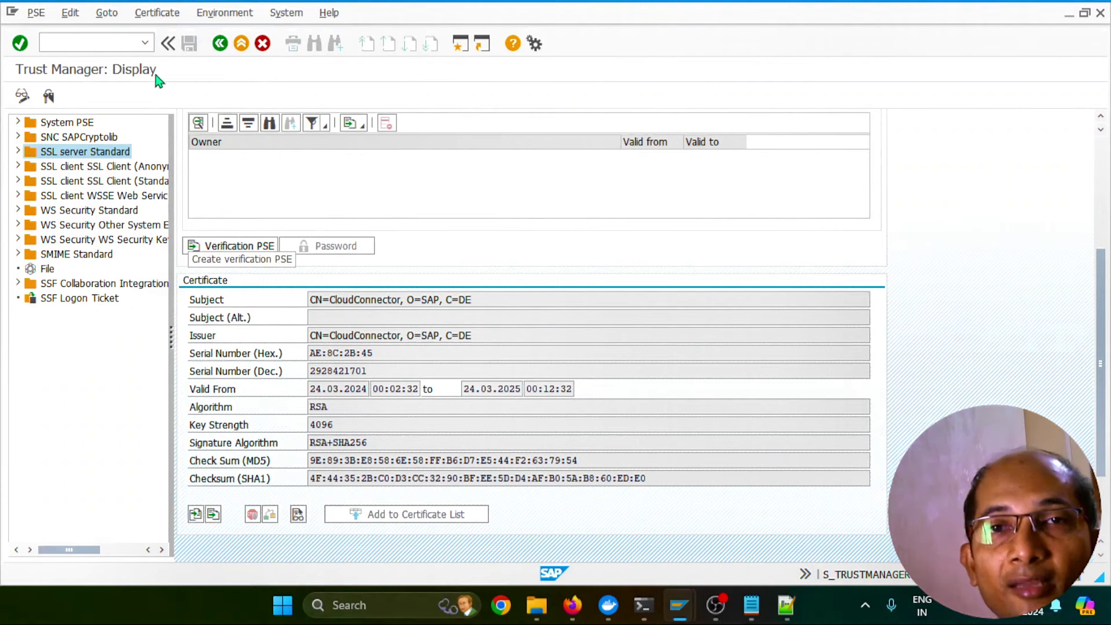
pyautogui.click(23, 95)
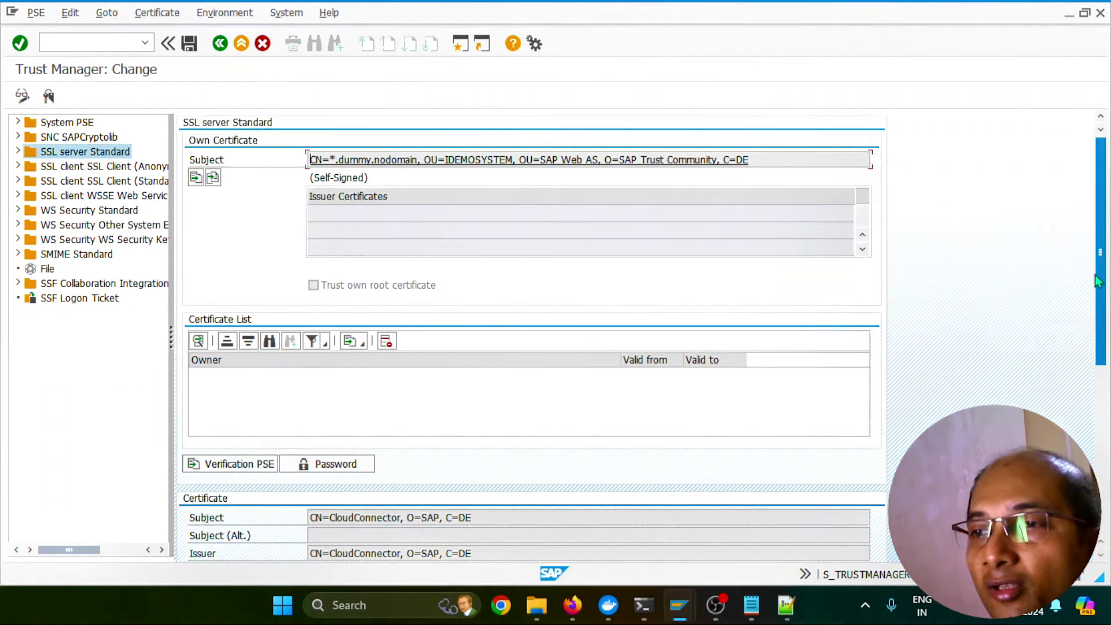
pyautogui.scroll(-5, 1098, 281)
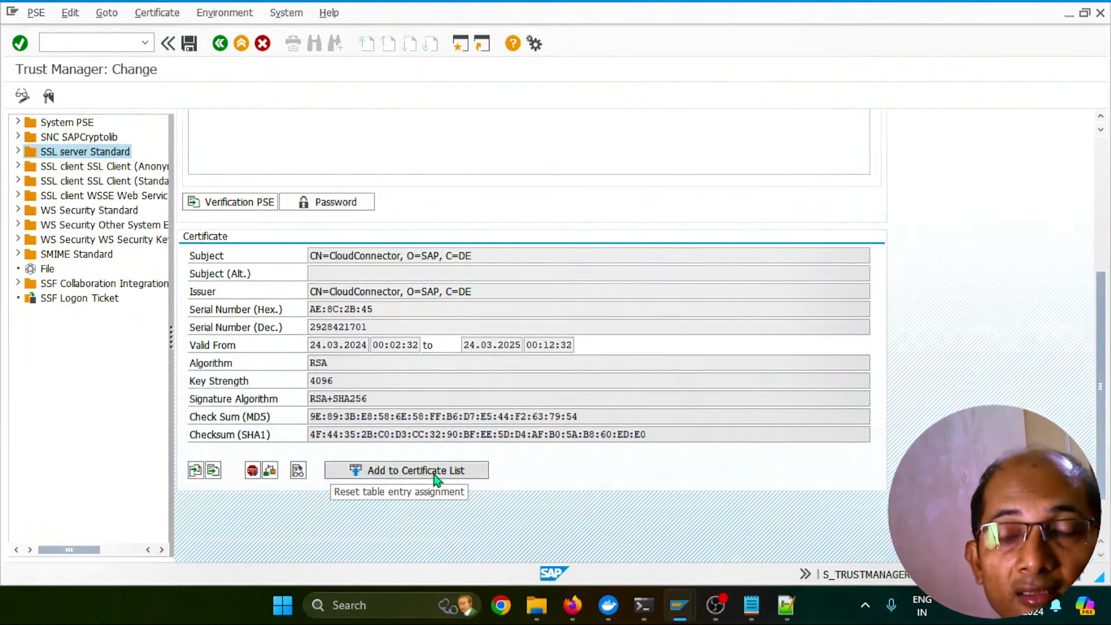
pyautogui.click(434, 474)
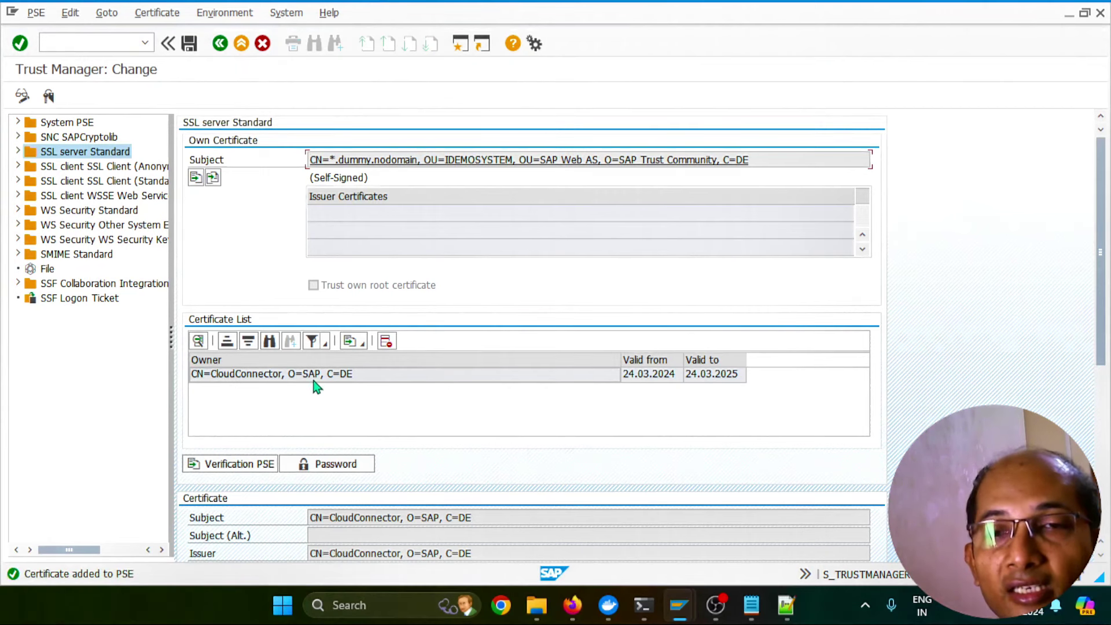
pyautogui.click(189, 46)
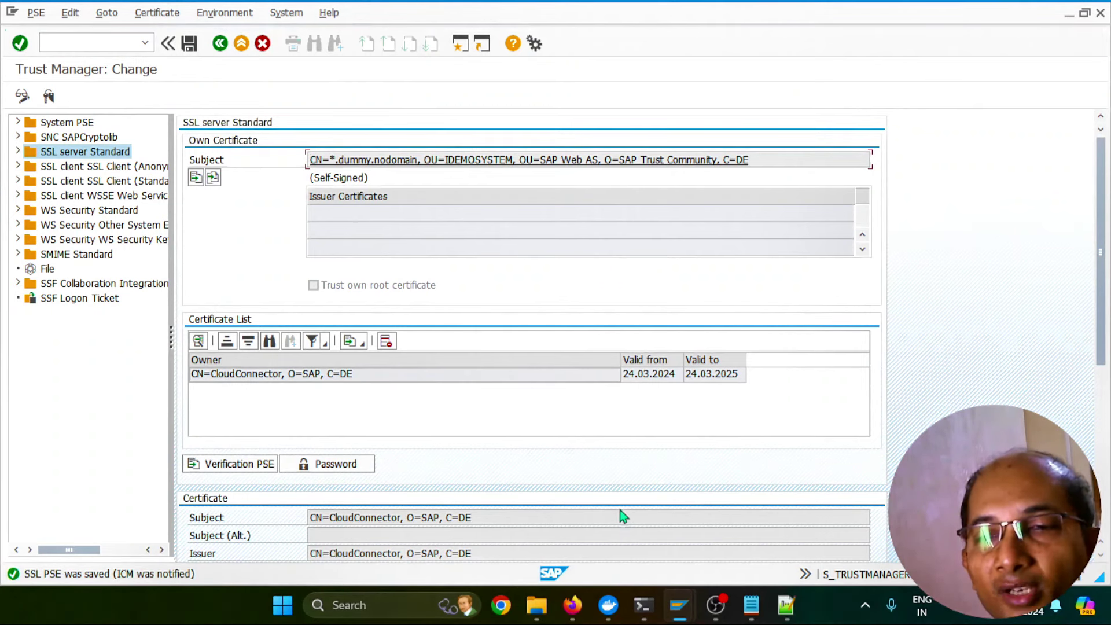
pyautogui.moveTo(573, 605)
pyautogui.click(593, 476)
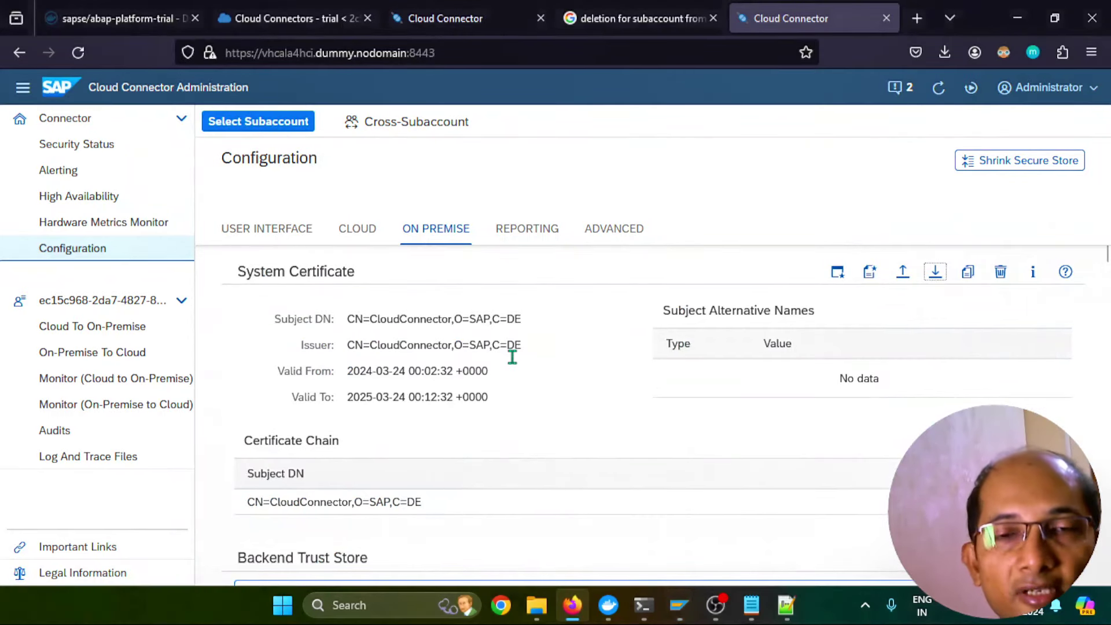
# Check the vhcala4hci:50001 mapping's availability and review its connection details
pyautogui.click(129, 333)
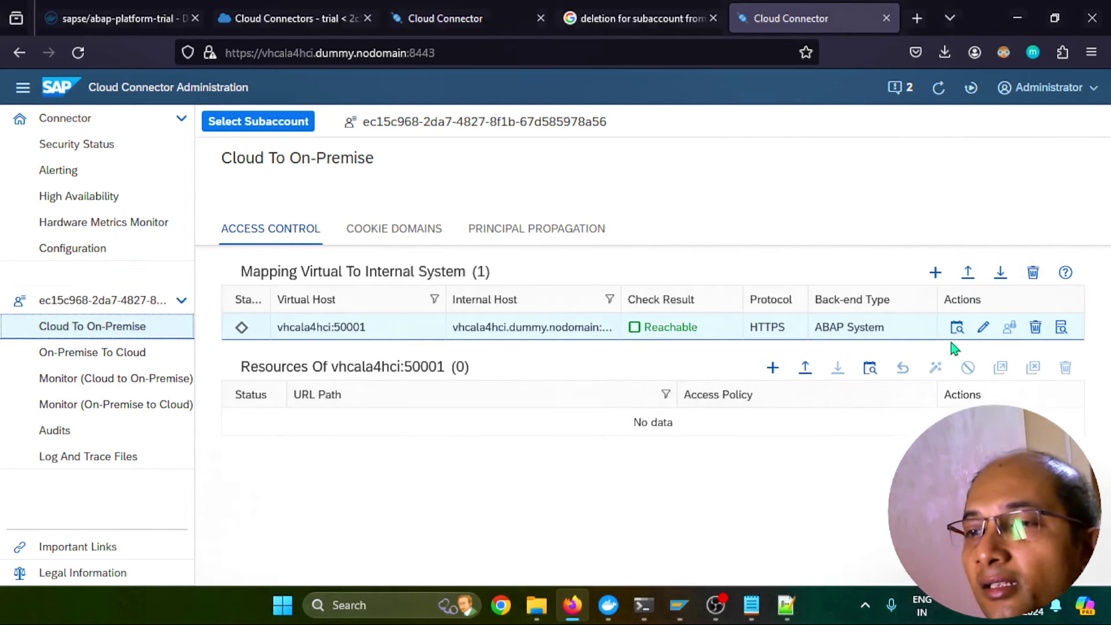
pyautogui.click(956, 326)
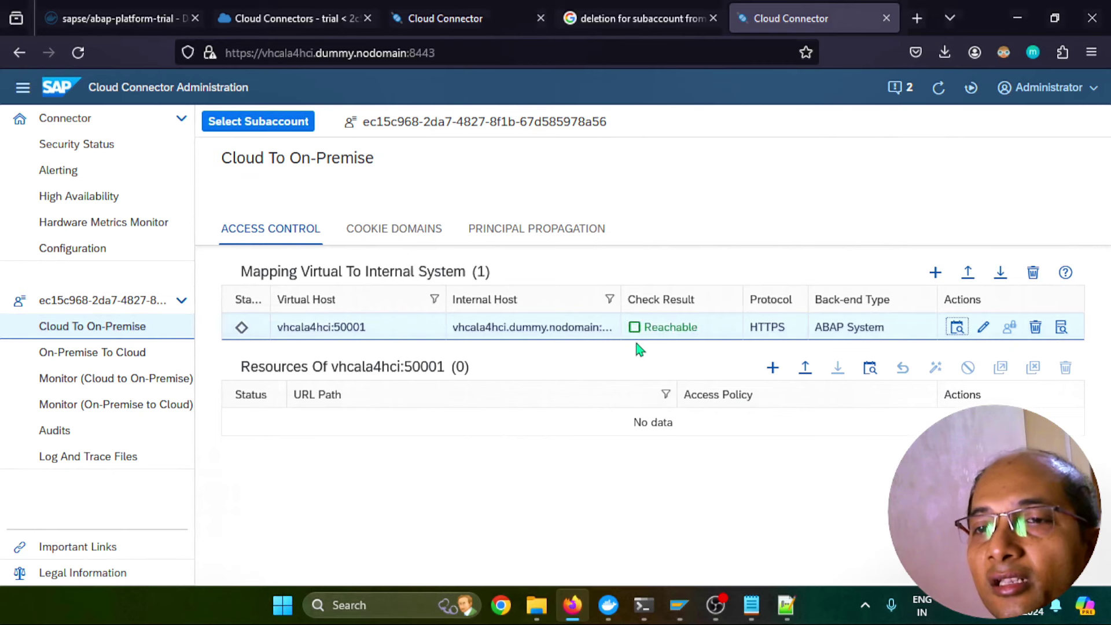
pyautogui.click(1062, 338)
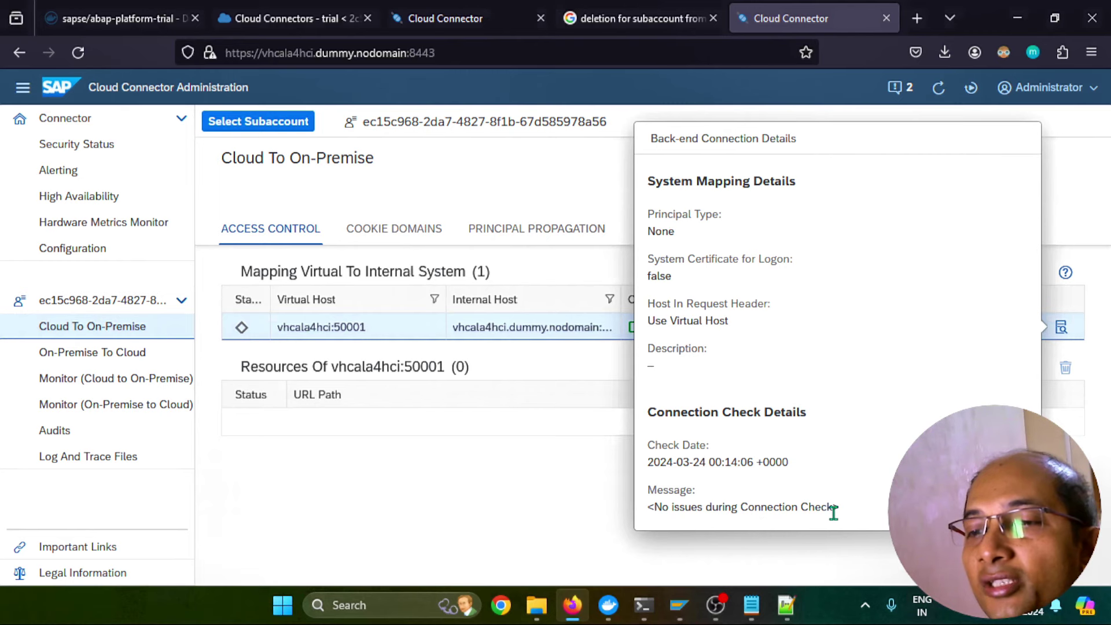
pyautogui.click(544, 532)
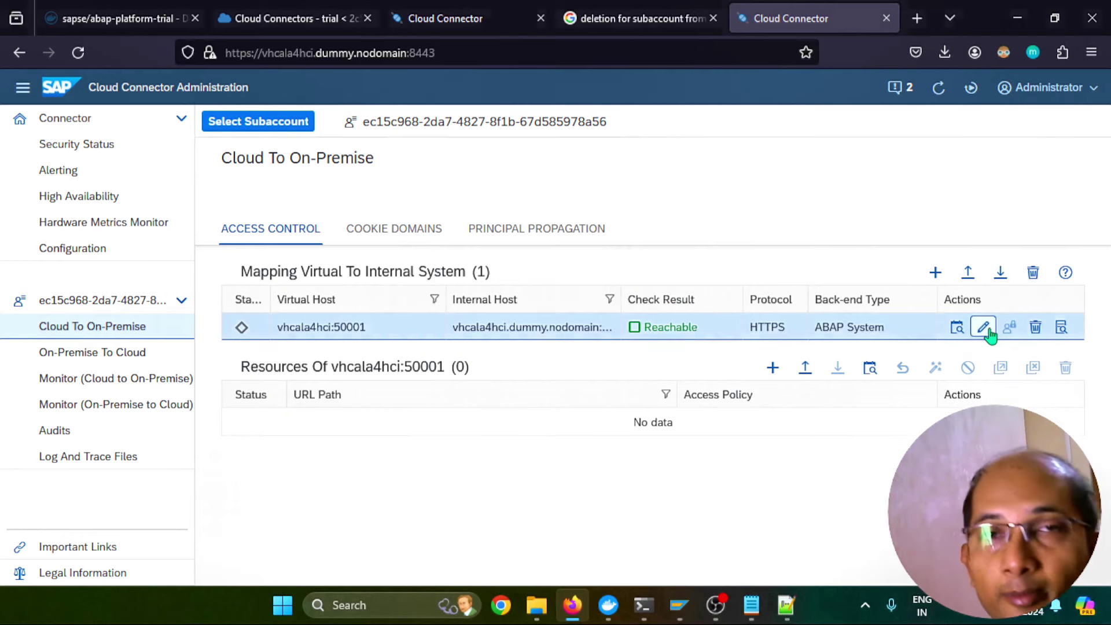
# Set the mapping to X.509 Certificate principals with system certificate logon, save, and recheck reachability
pyautogui.click(984, 327)
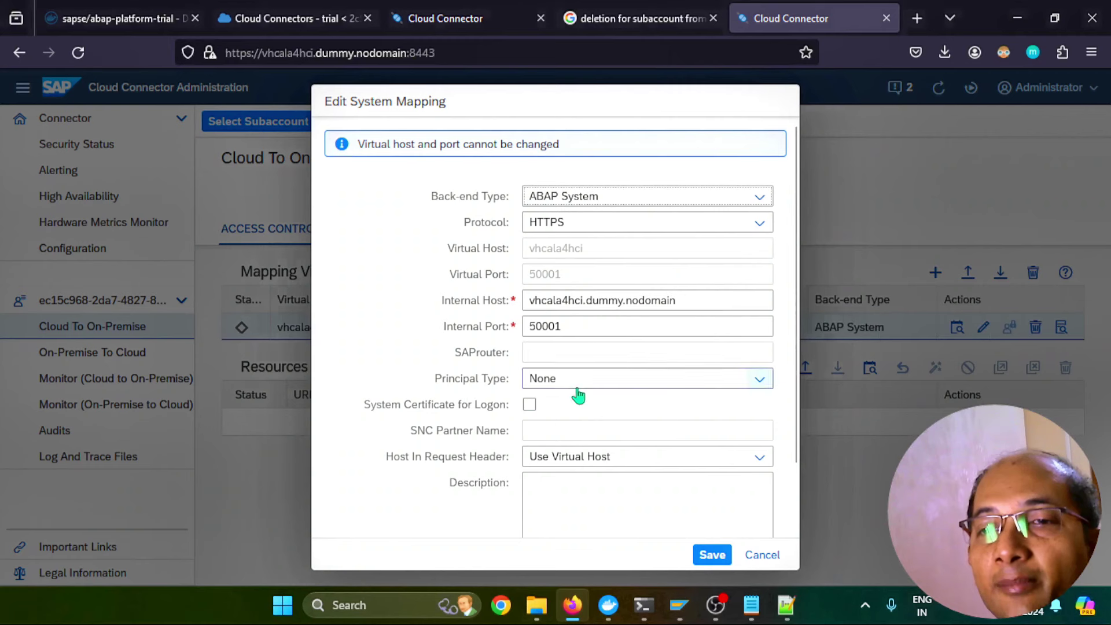
pyautogui.click(600, 382)
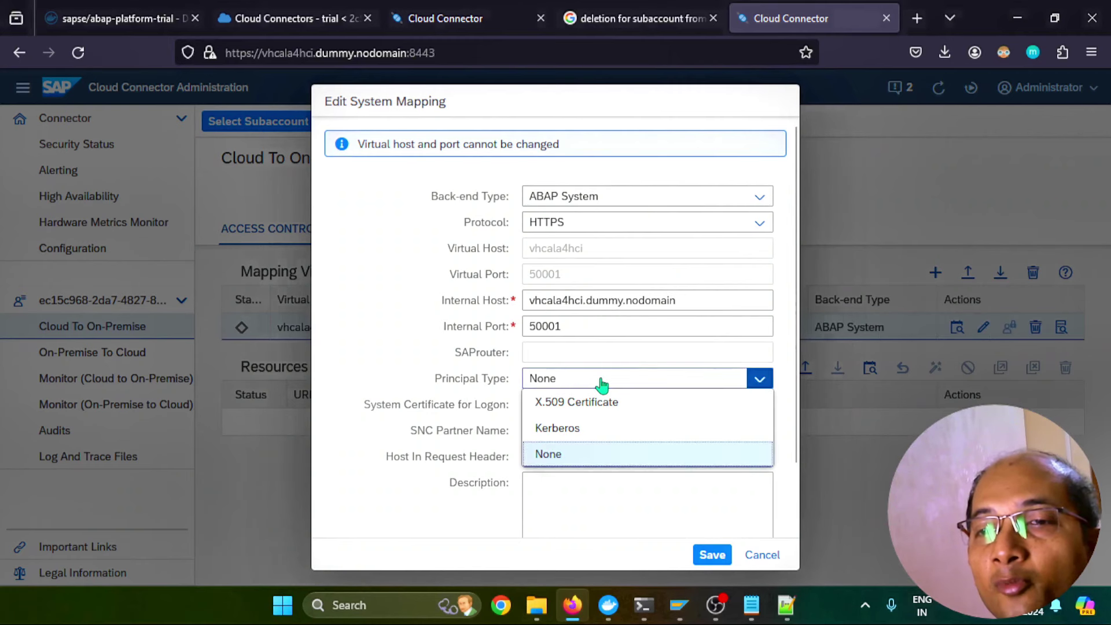
pyautogui.click(579, 402)
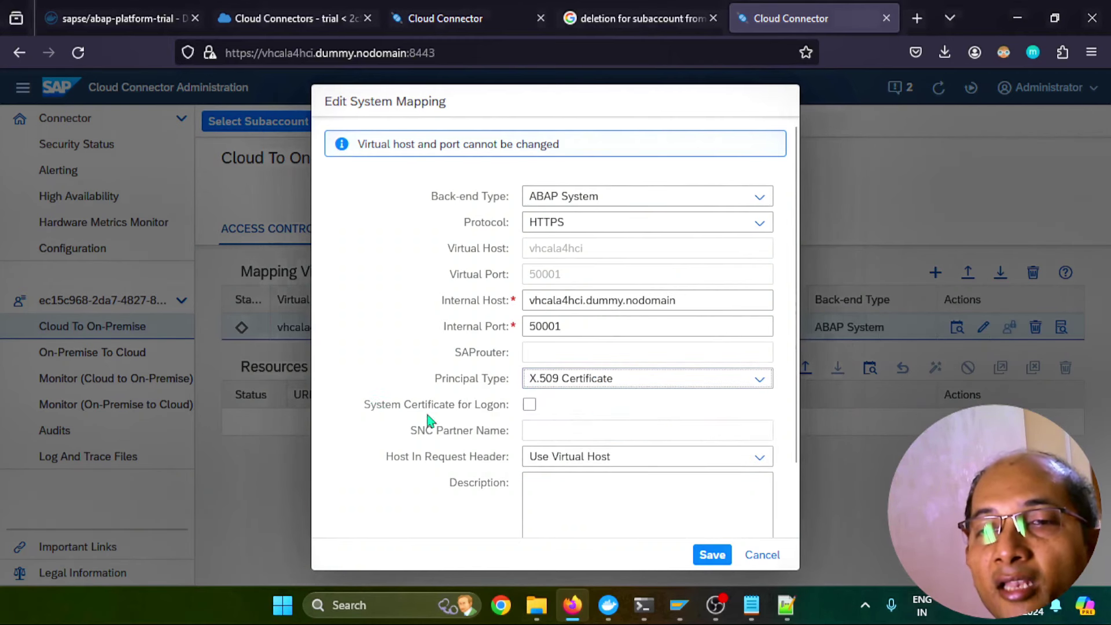
pyautogui.click(529, 405)
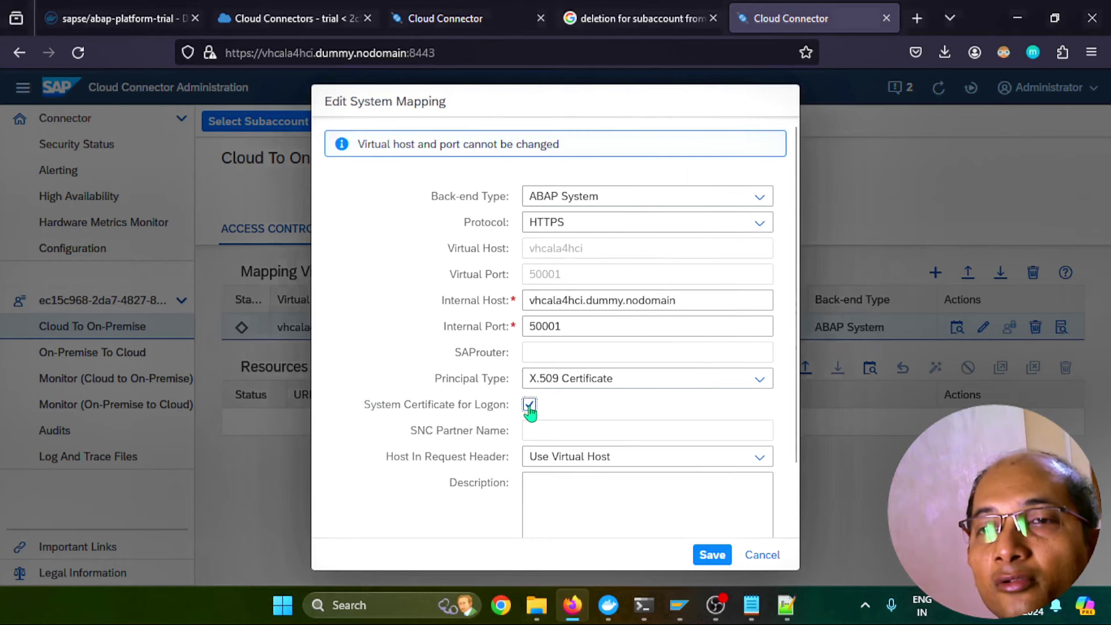
pyautogui.click(707, 550)
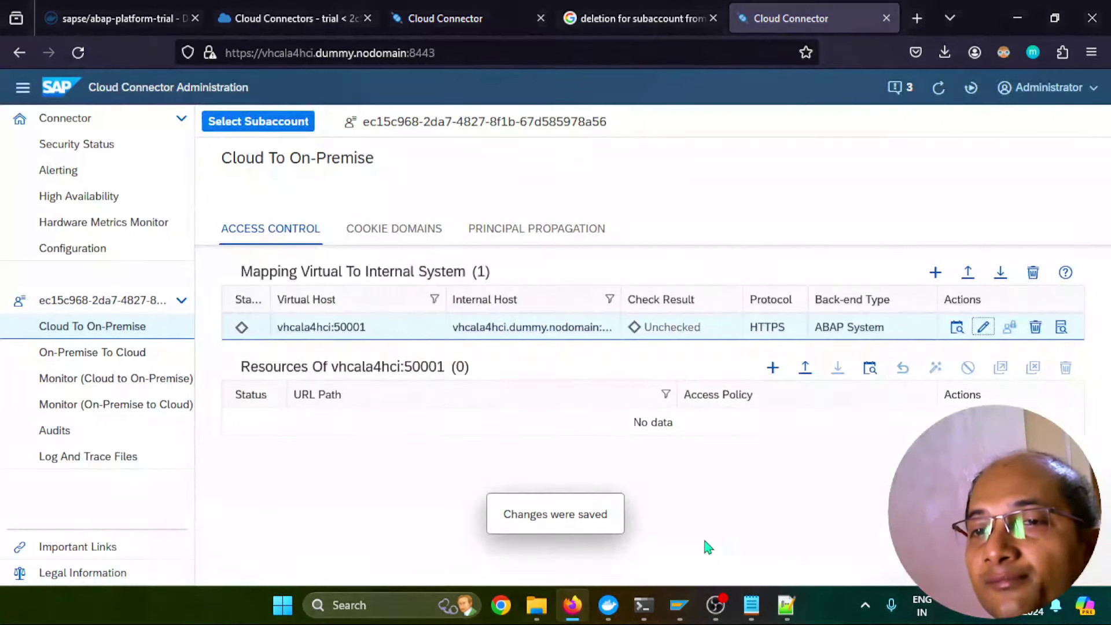
pyautogui.click(957, 327)
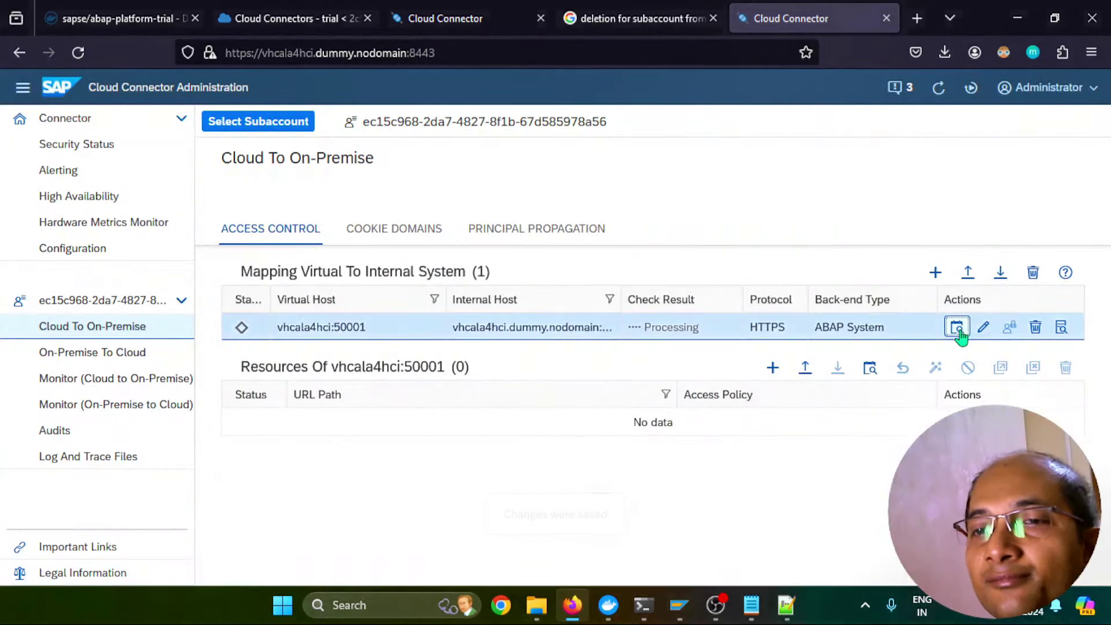
pyautogui.click(1062, 327)
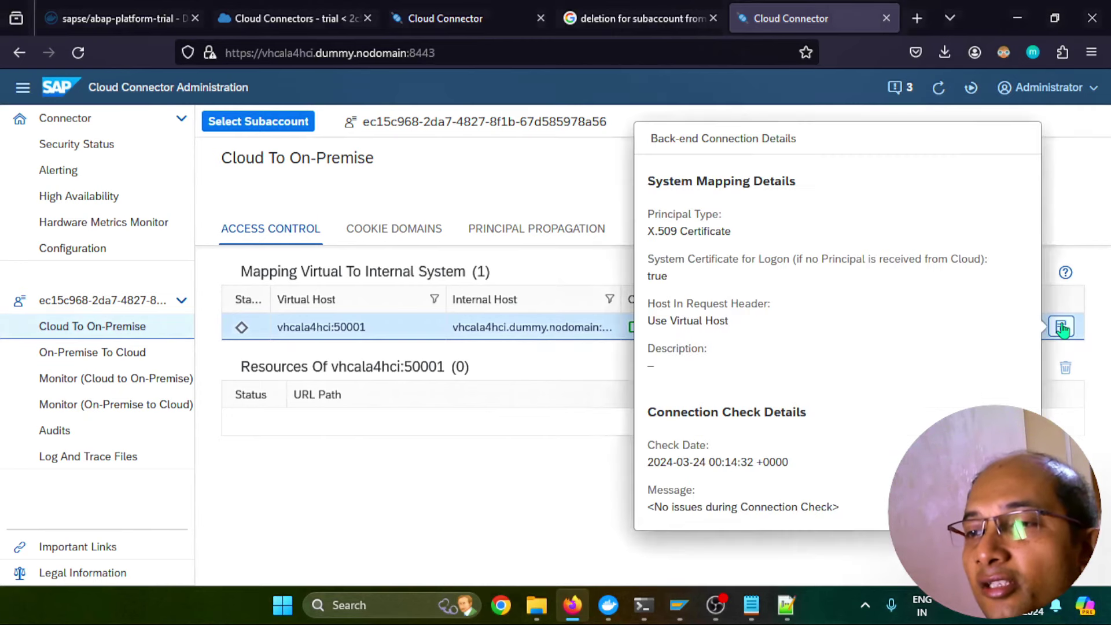
pyautogui.click(509, 530)
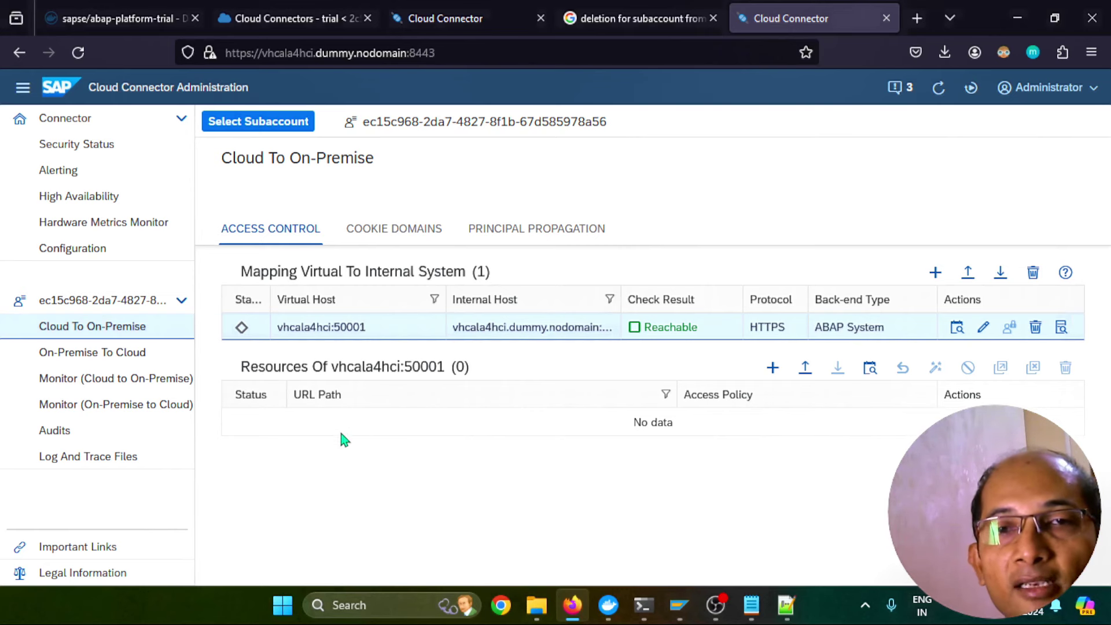
pyautogui.click(72, 248)
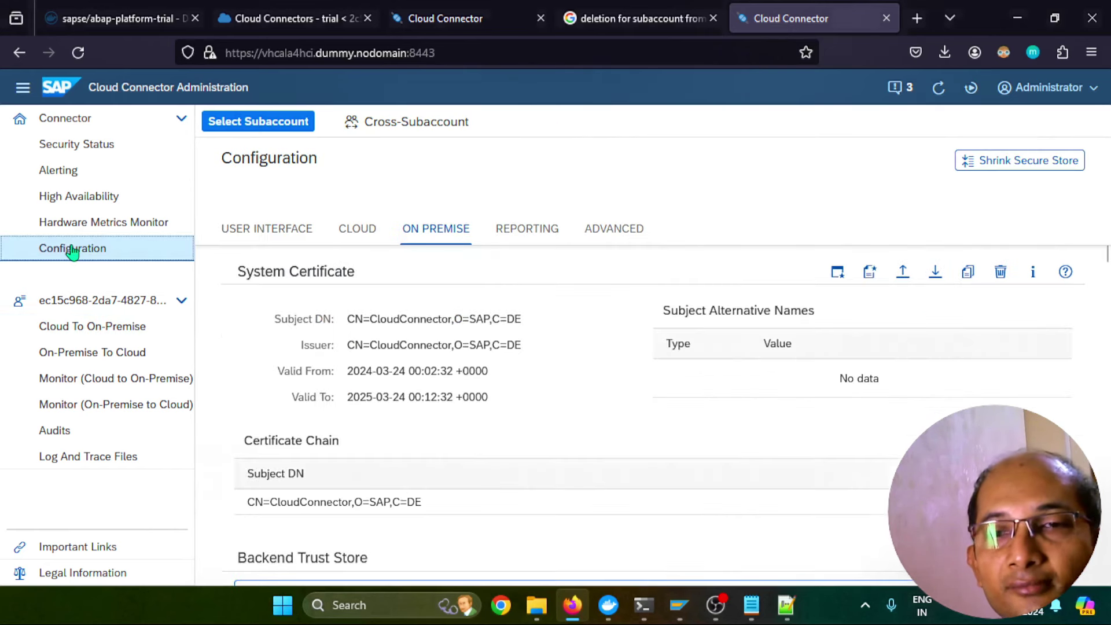
# Create the self-signed local CA certificate CN=CACertificate, O=SAP, C=DE
pyautogui.scroll(-5, 408, 342)
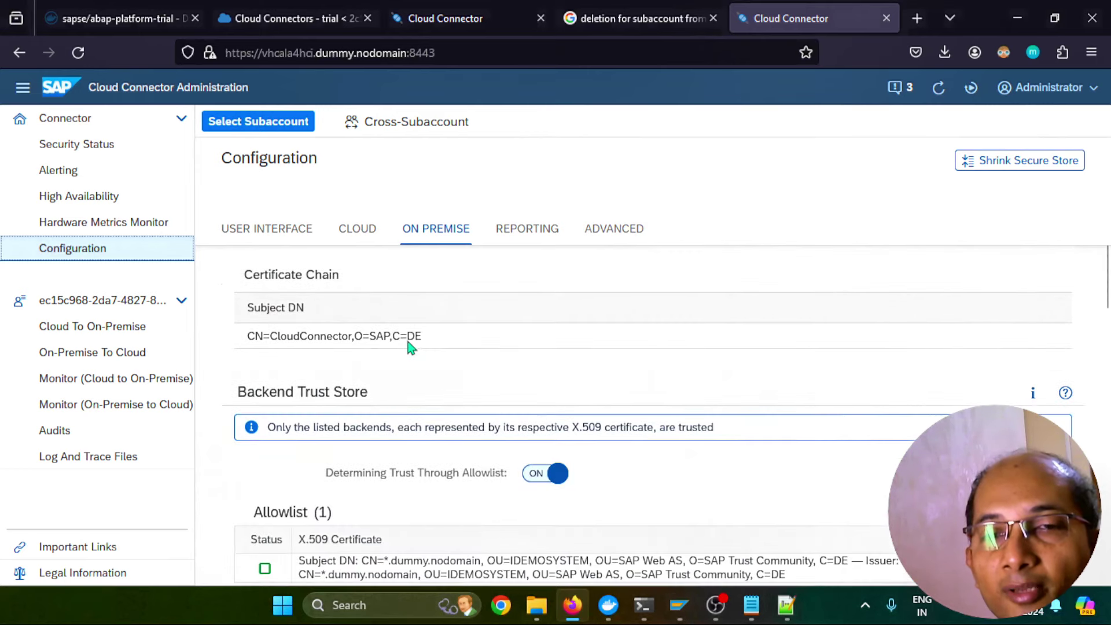
pyautogui.scroll(-2, 407, 341)
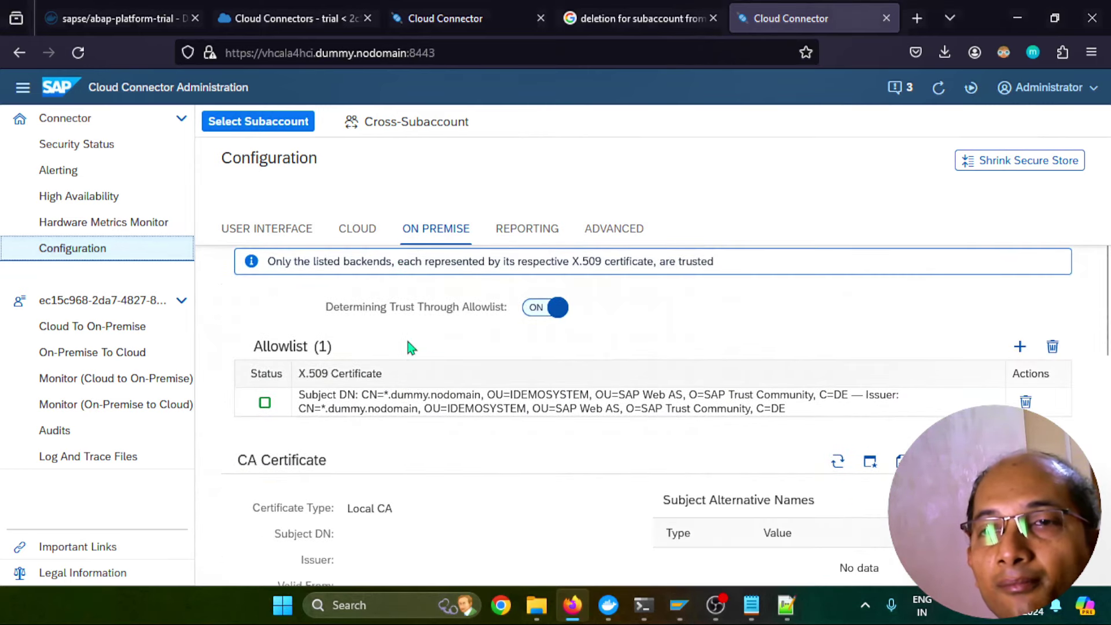
pyautogui.scroll(-4, 410, 348)
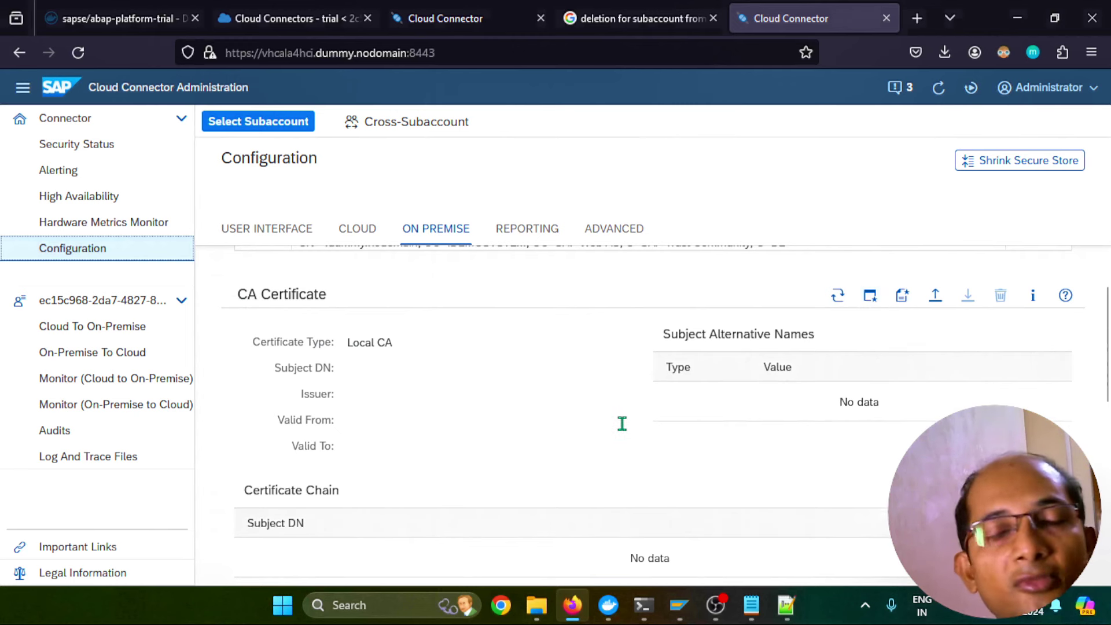
pyautogui.click(903, 296)
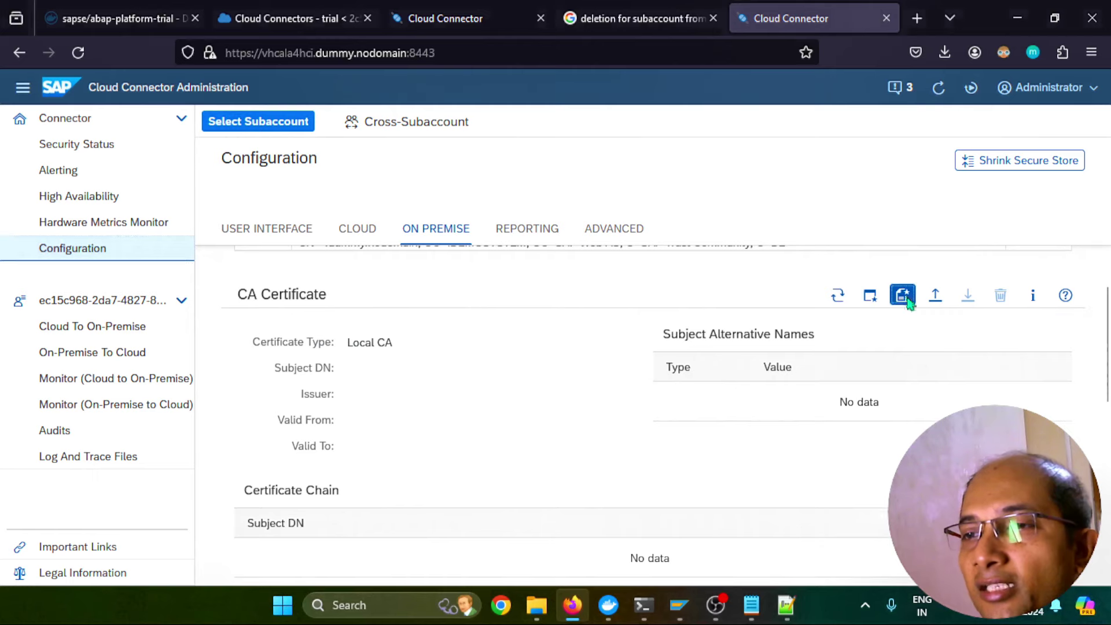
pyautogui.click(570, 272)
pyautogui.write('CACertificate')
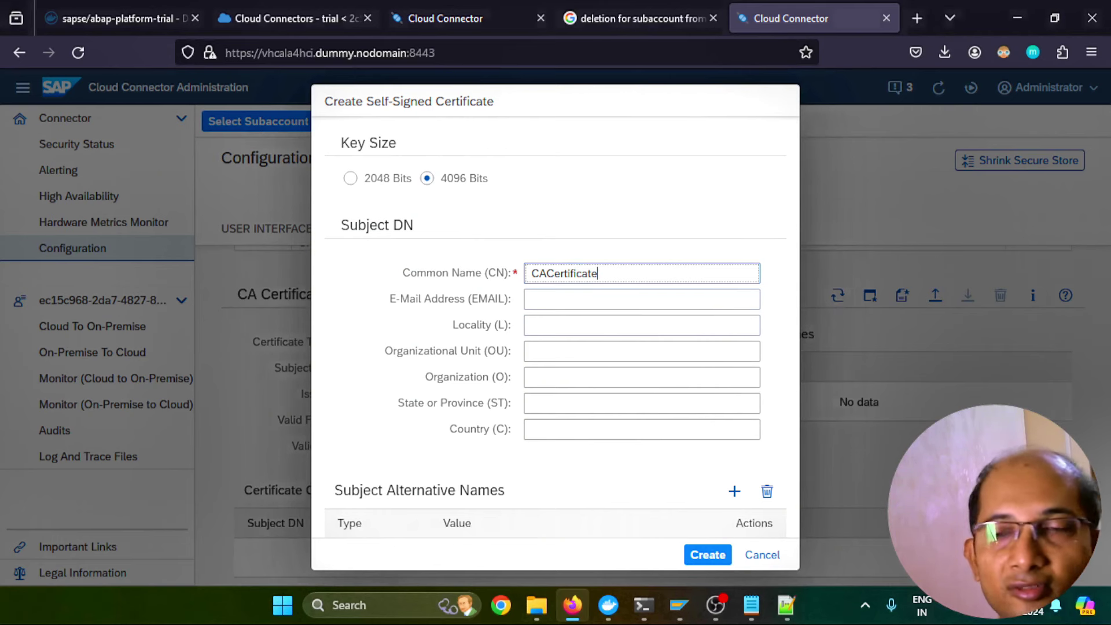
pyautogui.click(574, 430)
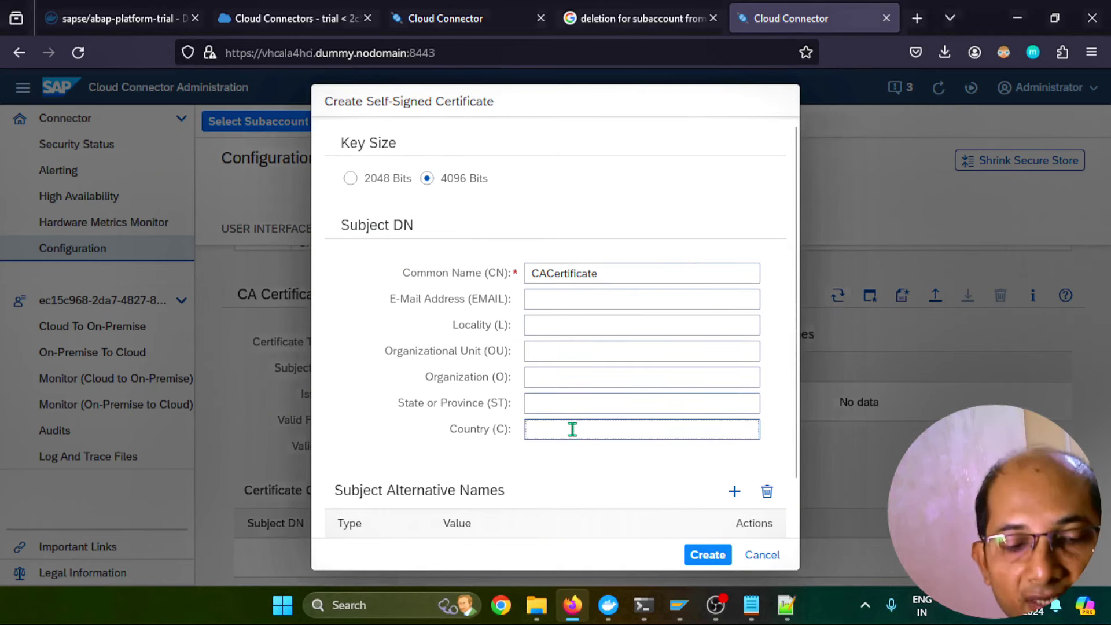
pyautogui.click(575, 377)
pyautogui.write('SAP')
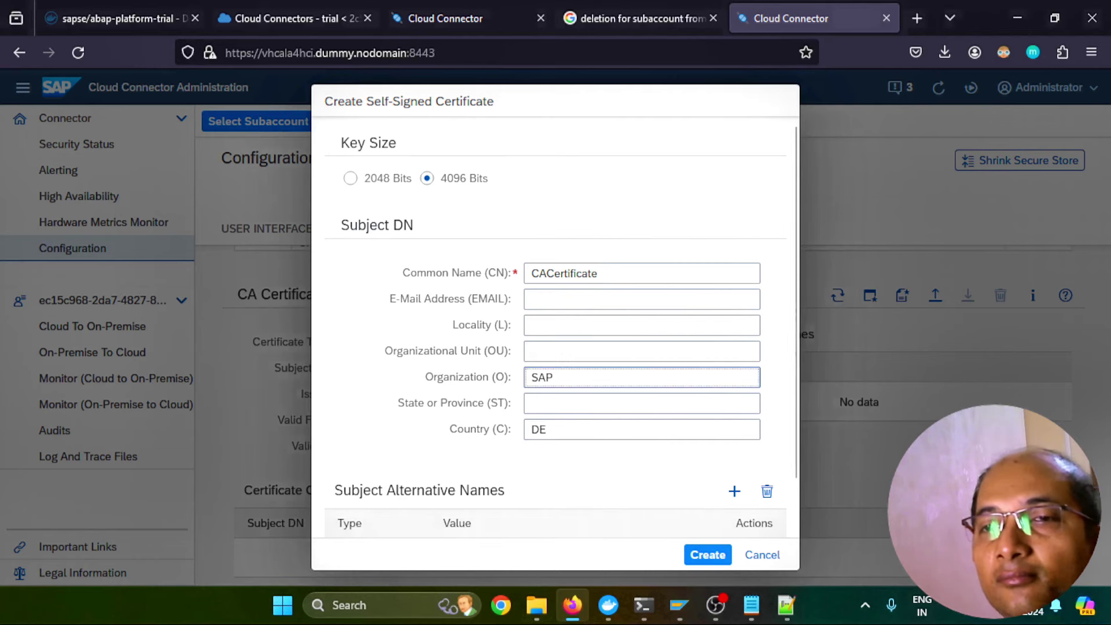
pyautogui.click(707, 555)
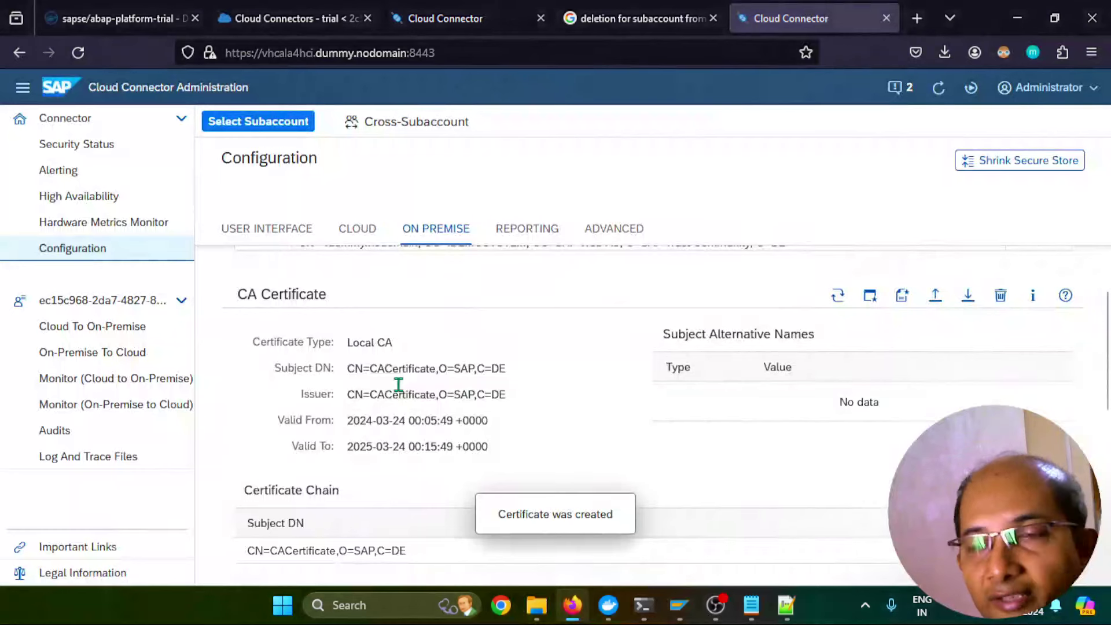
pyautogui.scroll(-4, 569, 425)
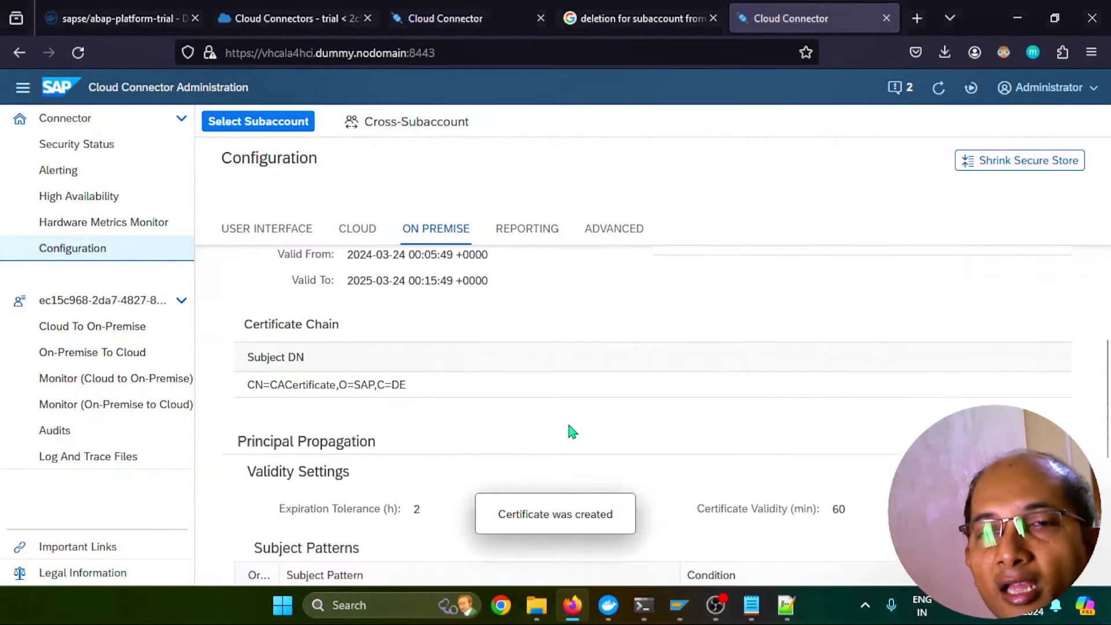
# Set the subject pattern's Common Name to ${mail} and save it
pyautogui.scroll(-2, 568, 425)
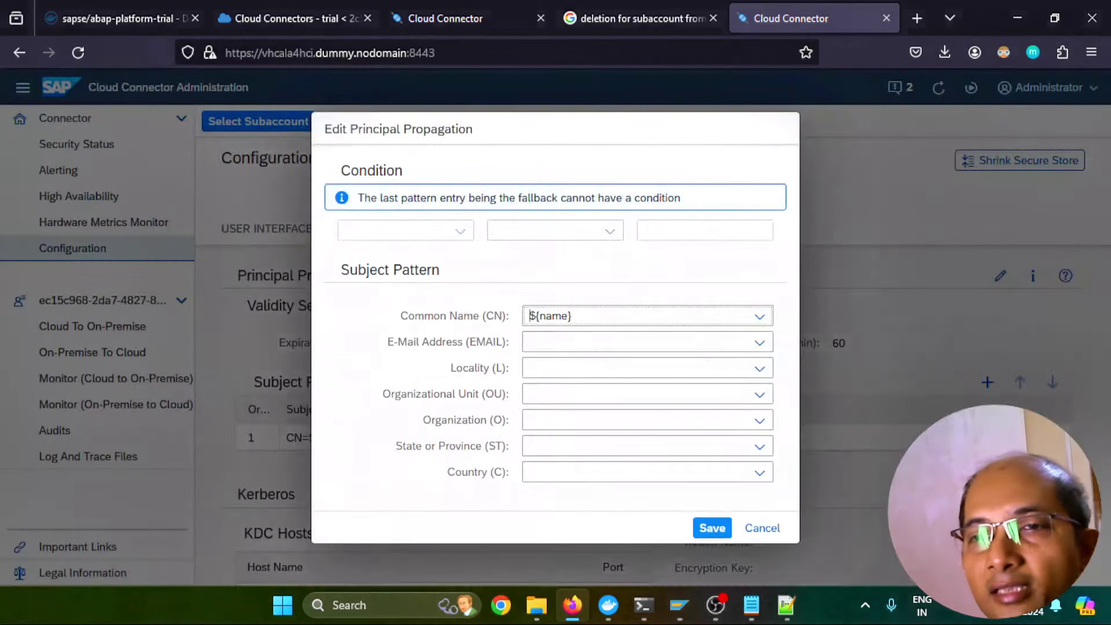
pyautogui.click(760, 317)
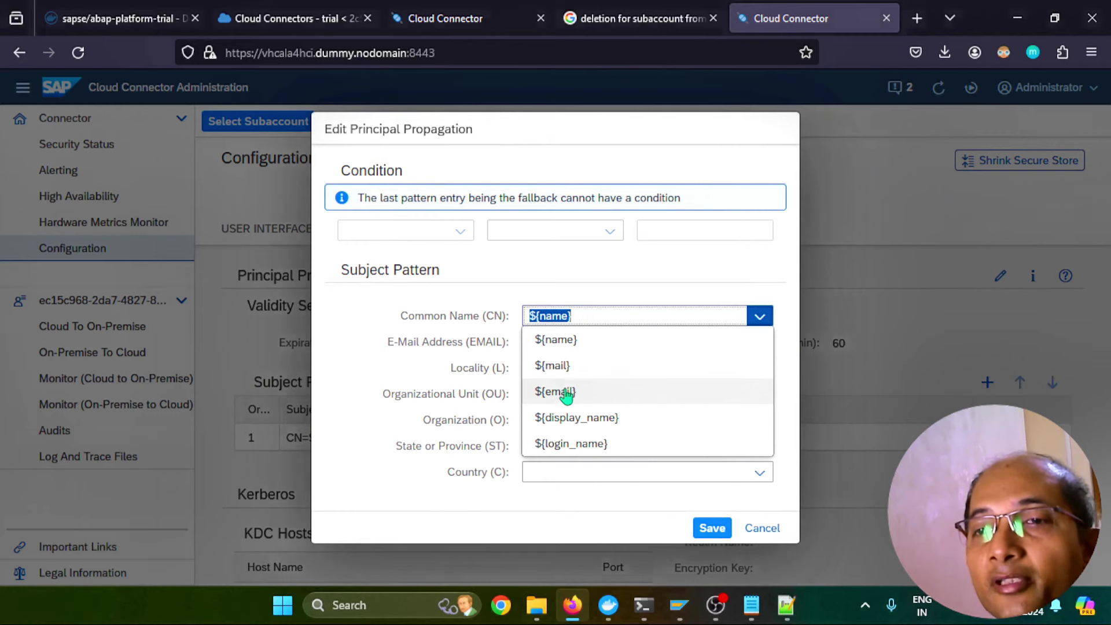
pyautogui.click(565, 367)
pyautogui.click(703, 525)
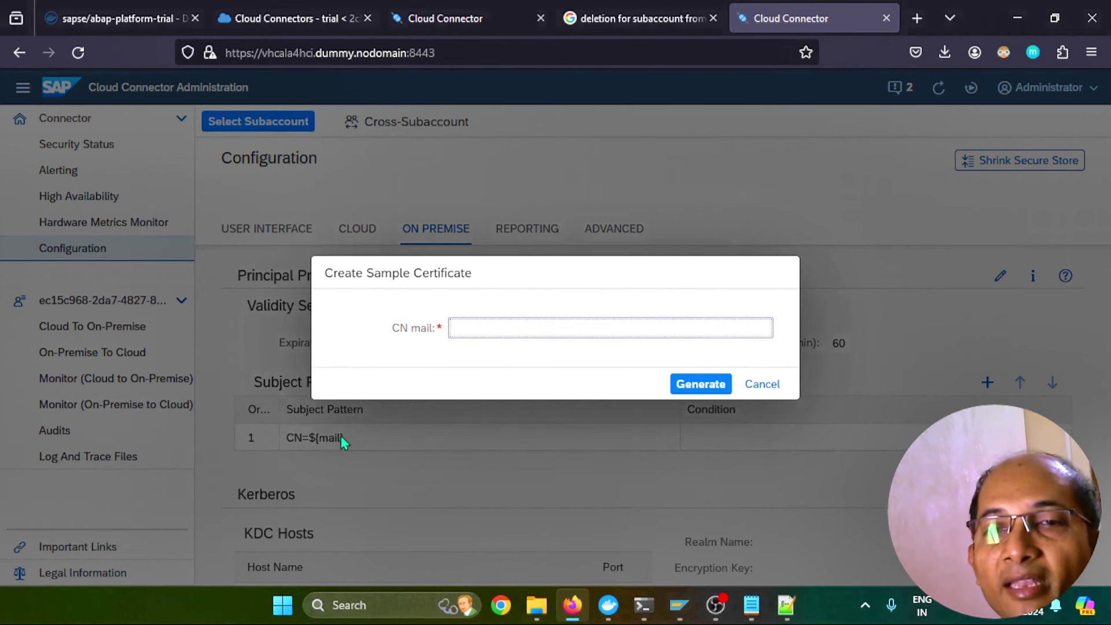
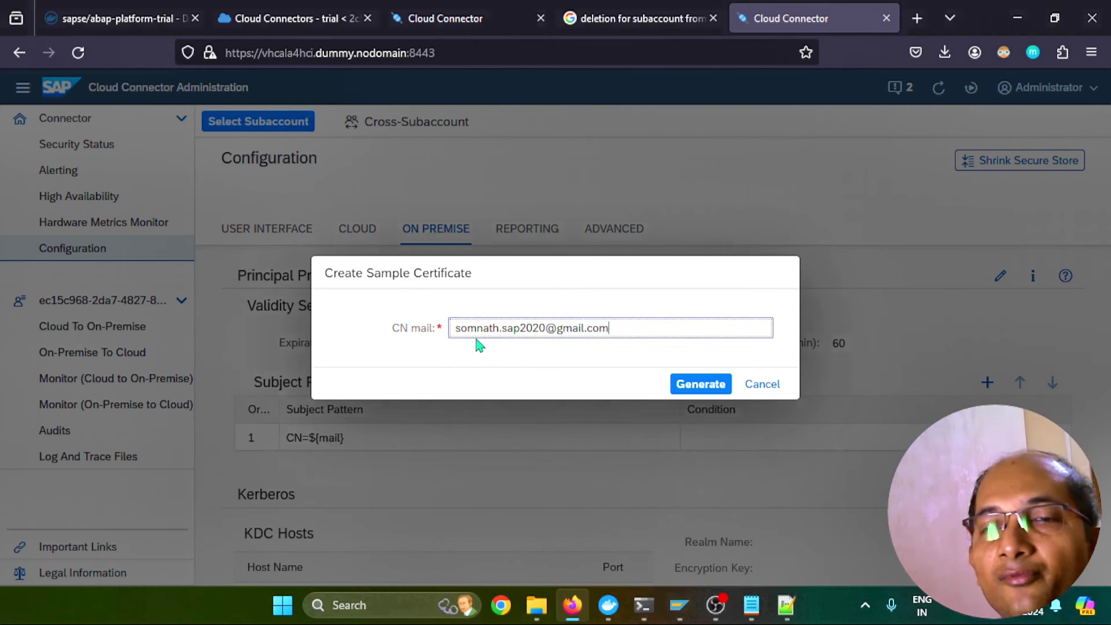
# Generate a sample certificate with the user's e-mail as CN and file scc_sample_cert(2) in 'delete certificates'
pyautogui.click(701, 384)
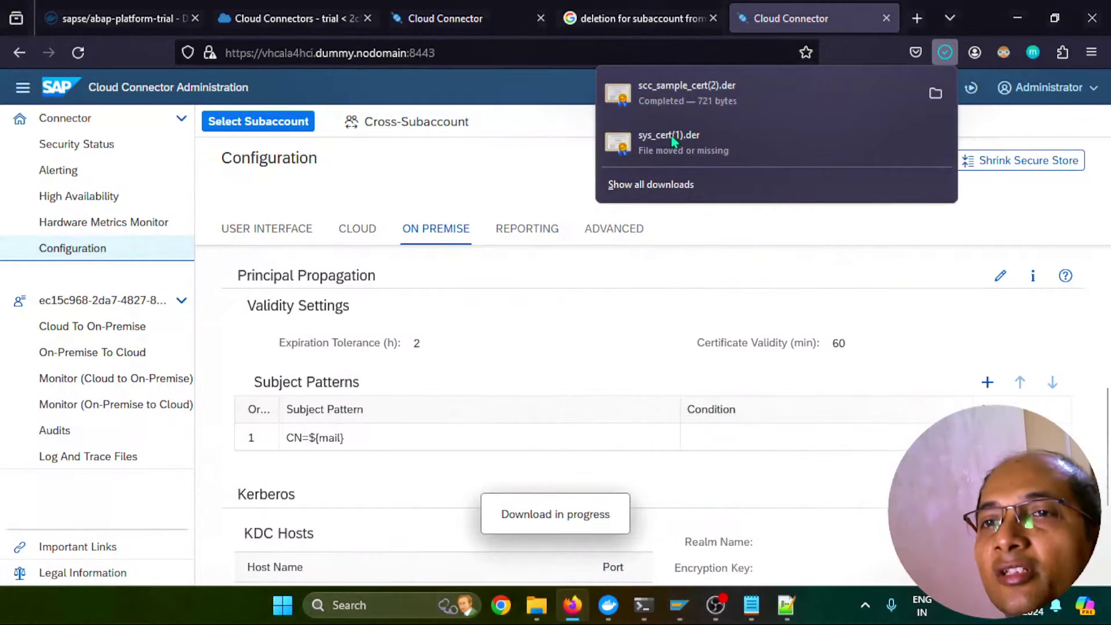
pyautogui.click(935, 94)
pyautogui.moveTo(380, 203); pyautogui.dragTo(367, 177)
pyautogui.doubleClick(370, 176)
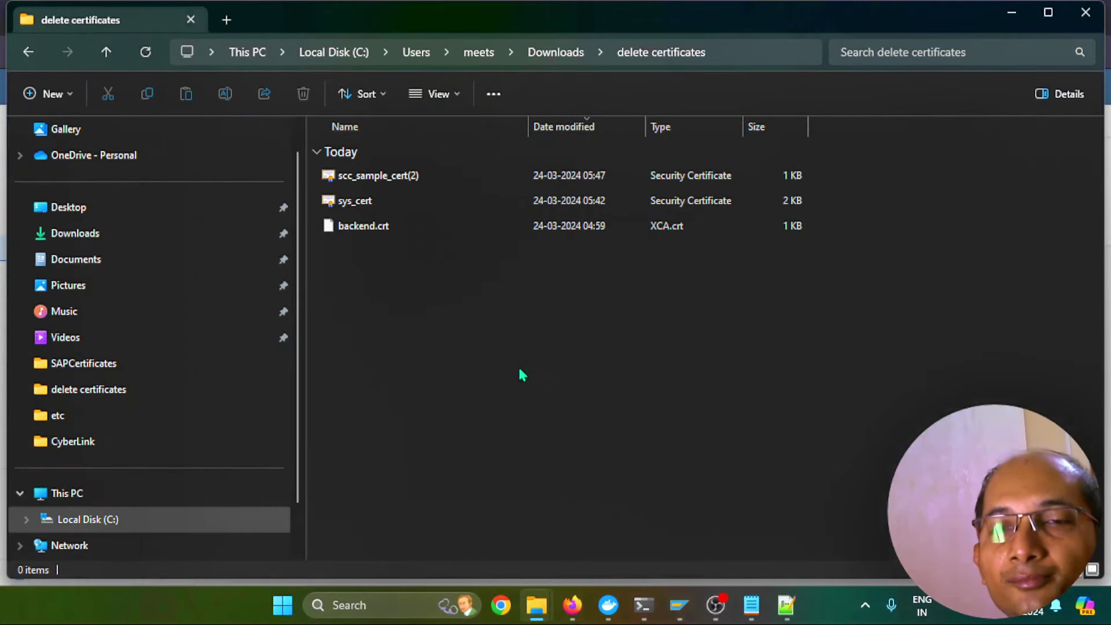
# Check scc_sample_cert(2) in the delete certificates folder, then bring back the Trust Manager window
pyautogui.click(398, 182)
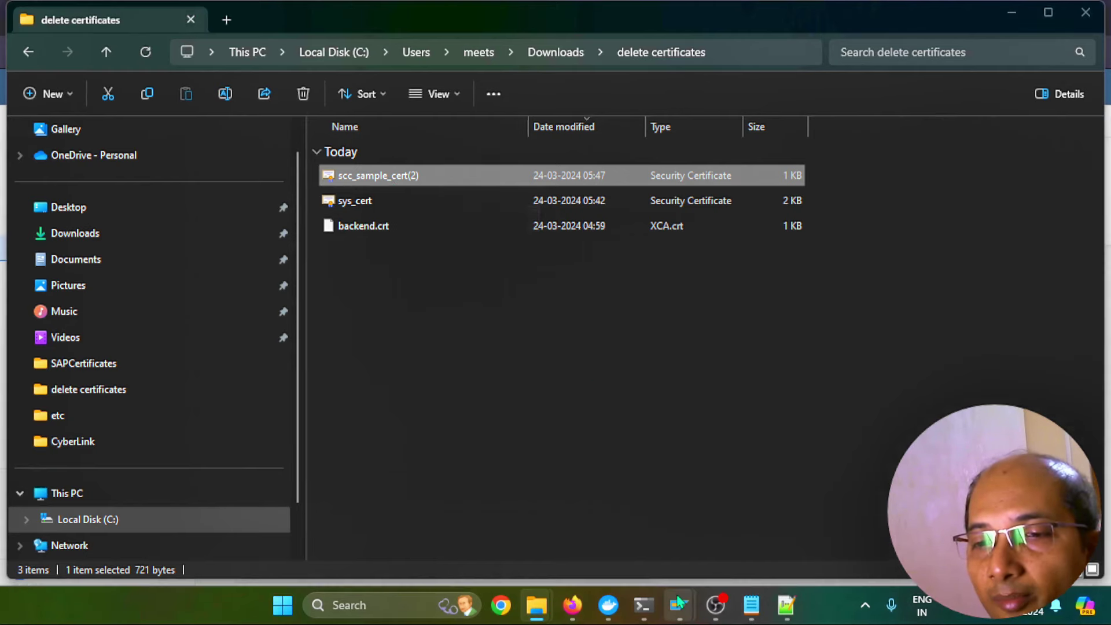
pyautogui.moveTo(679, 606)
pyautogui.click(753, 556)
pyautogui.click(68, 42)
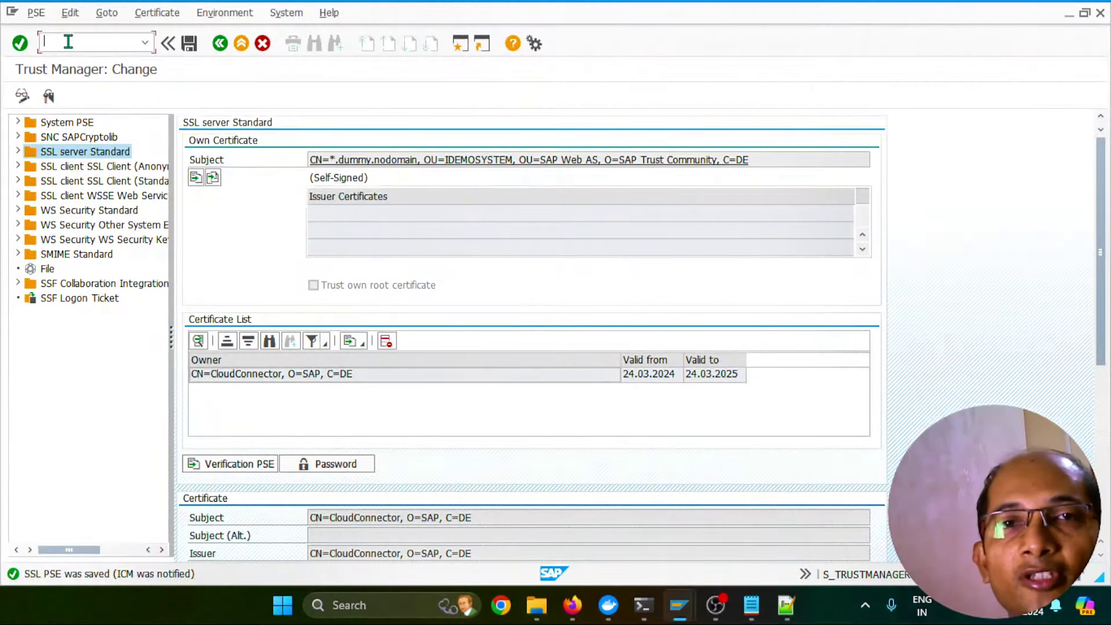
# In /ocertrule, delete the existing certificate mapping rule and save the removal
pyautogui.write('/ocertru')
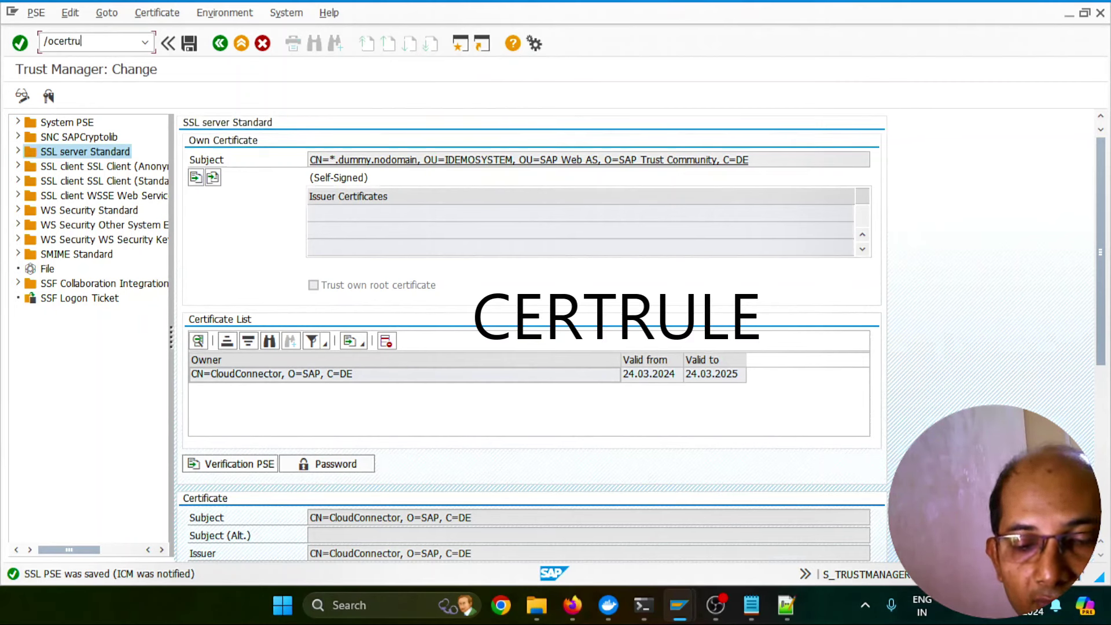
pyautogui.write('le')
pyautogui.press('Return')
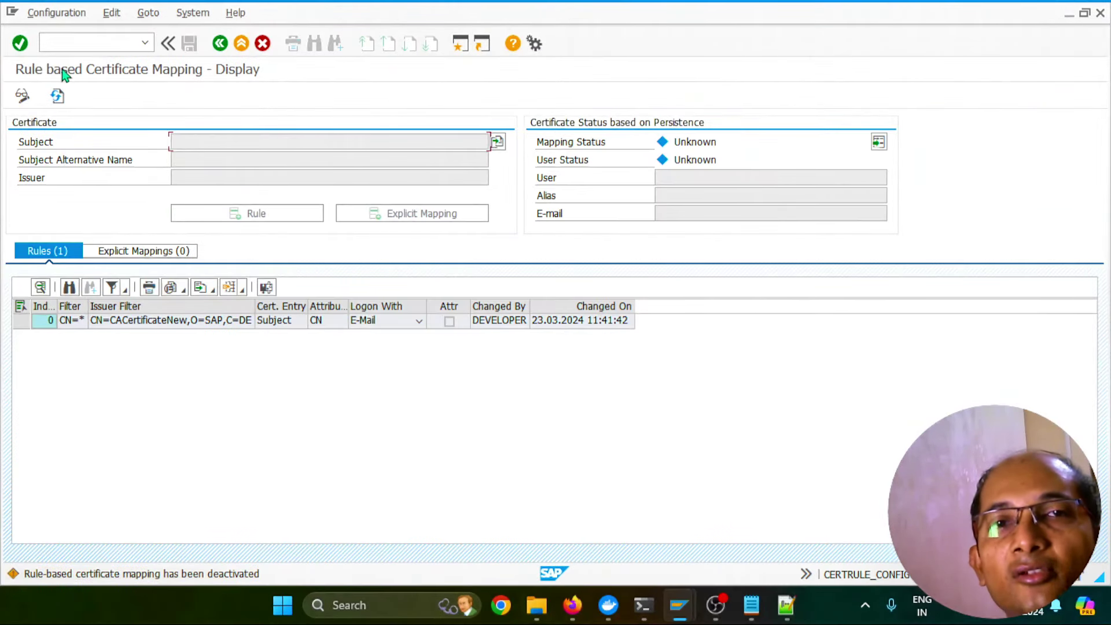
pyautogui.click(23, 95)
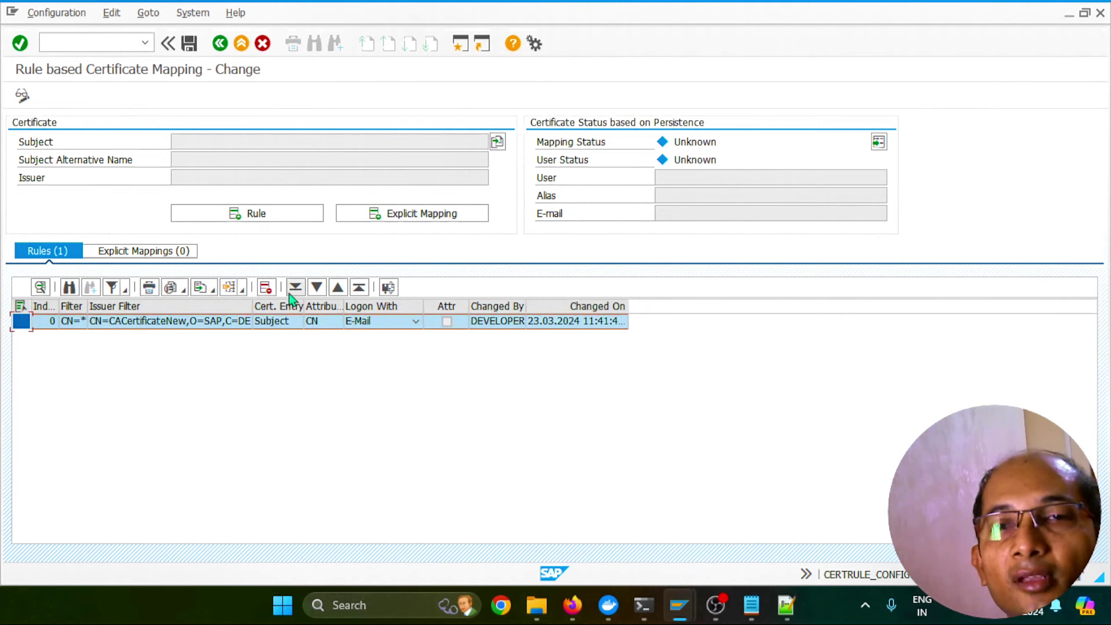
pyautogui.click(266, 287)
pyautogui.click(189, 43)
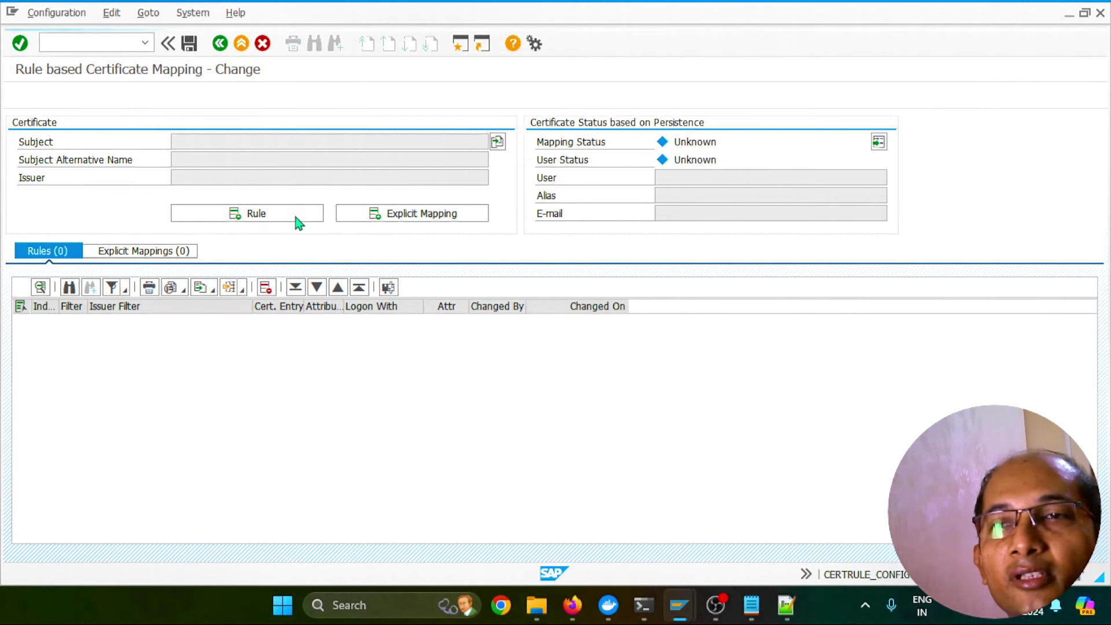
# Load scc_sample_cert(2) and save a new rule mapping its Subject CN to login by e-mail
pyautogui.click(498, 142)
pyautogui.doubleClick(234, 324)
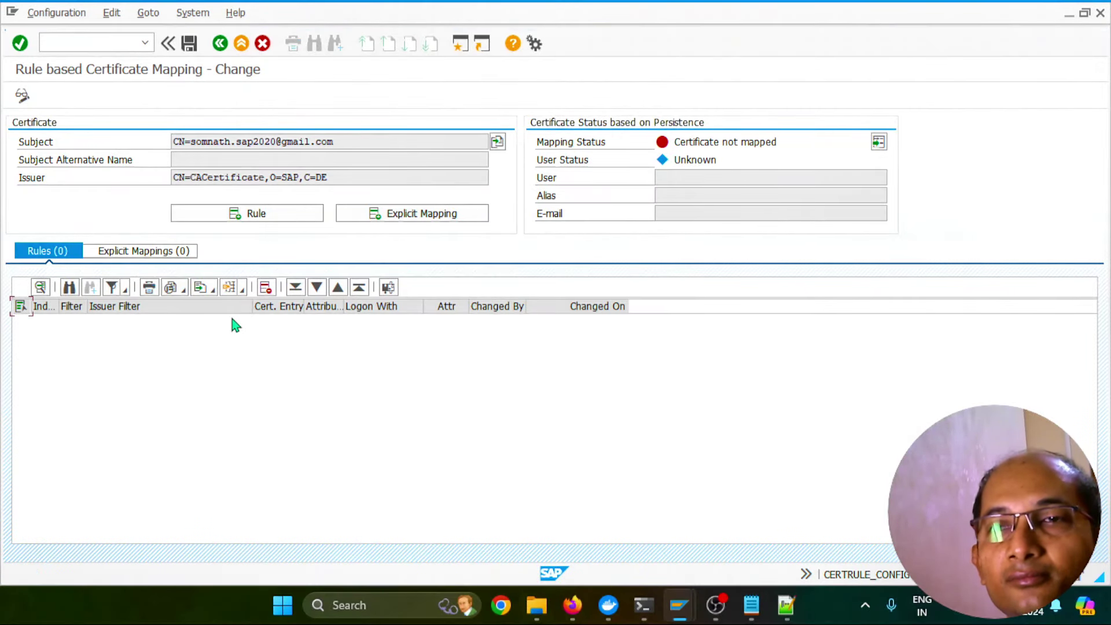
pyautogui.click(264, 217)
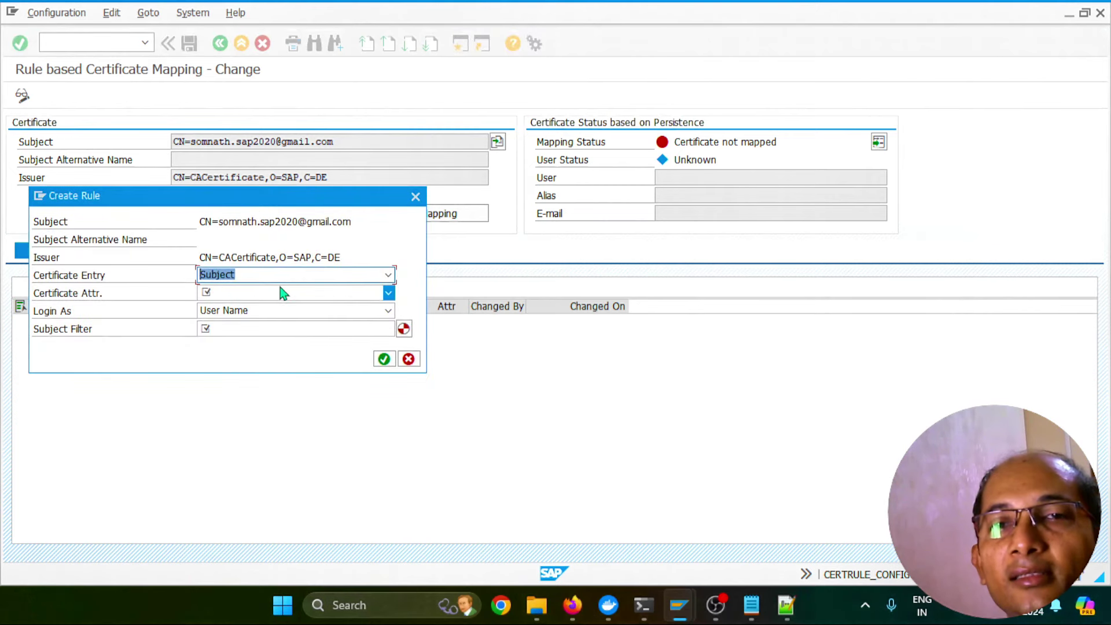
pyautogui.click(388, 293)
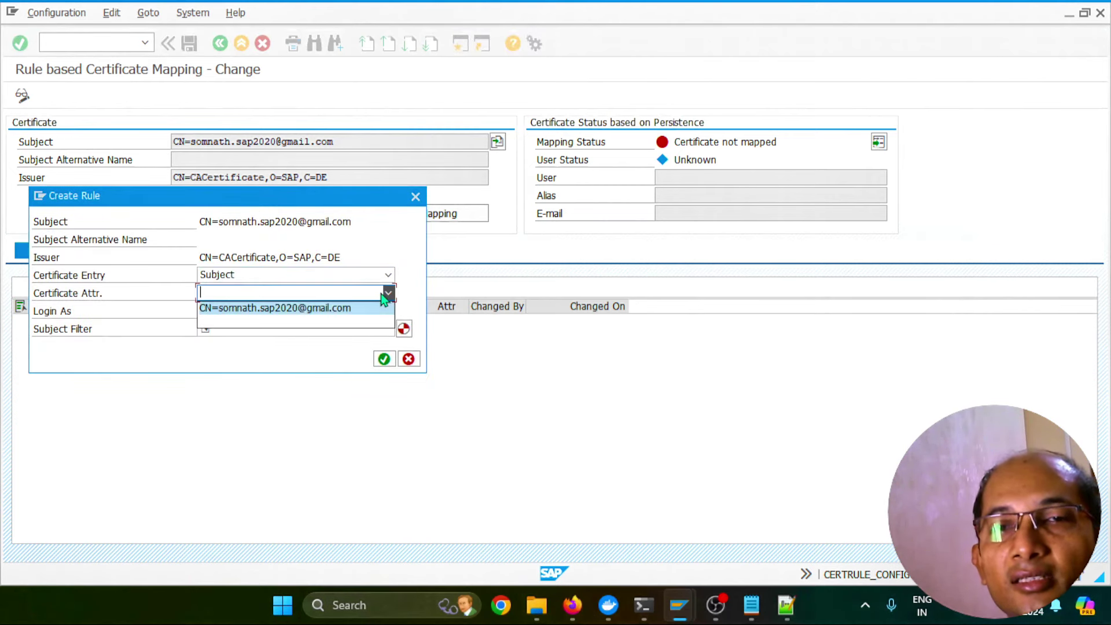
pyautogui.click(274, 308)
pyautogui.click(387, 311)
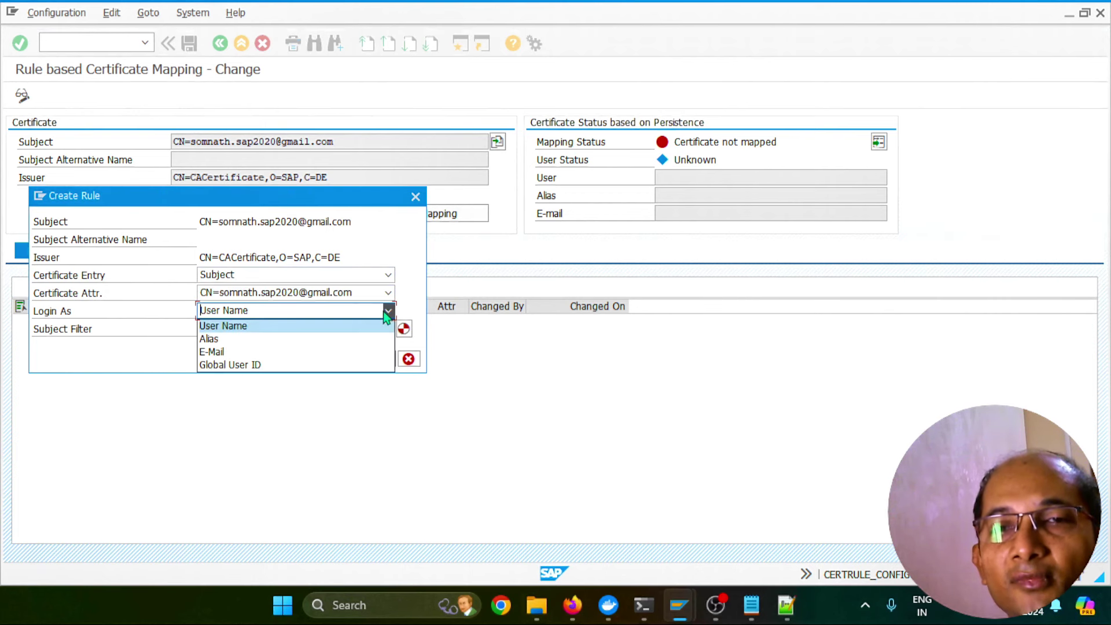
pyautogui.click(223, 353)
pyautogui.click(382, 361)
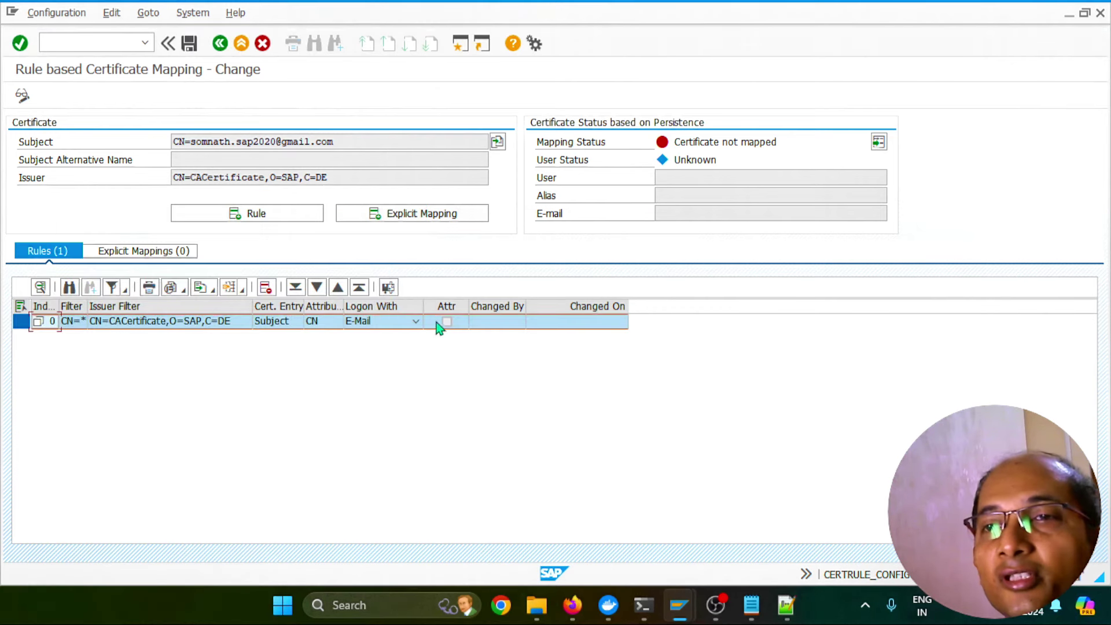
pyautogui.click(186, 44)
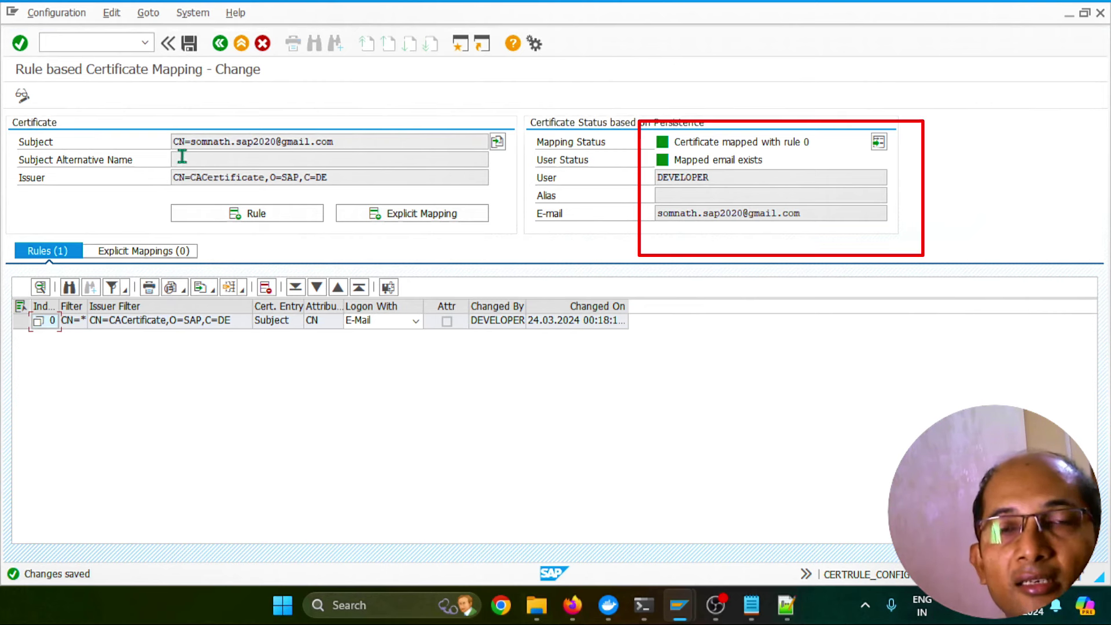
pyautogui.click(100, 42)
# In /osu01, open user DEVELOPER for change and check its e-mail address
pyautogui.write('/osu01')
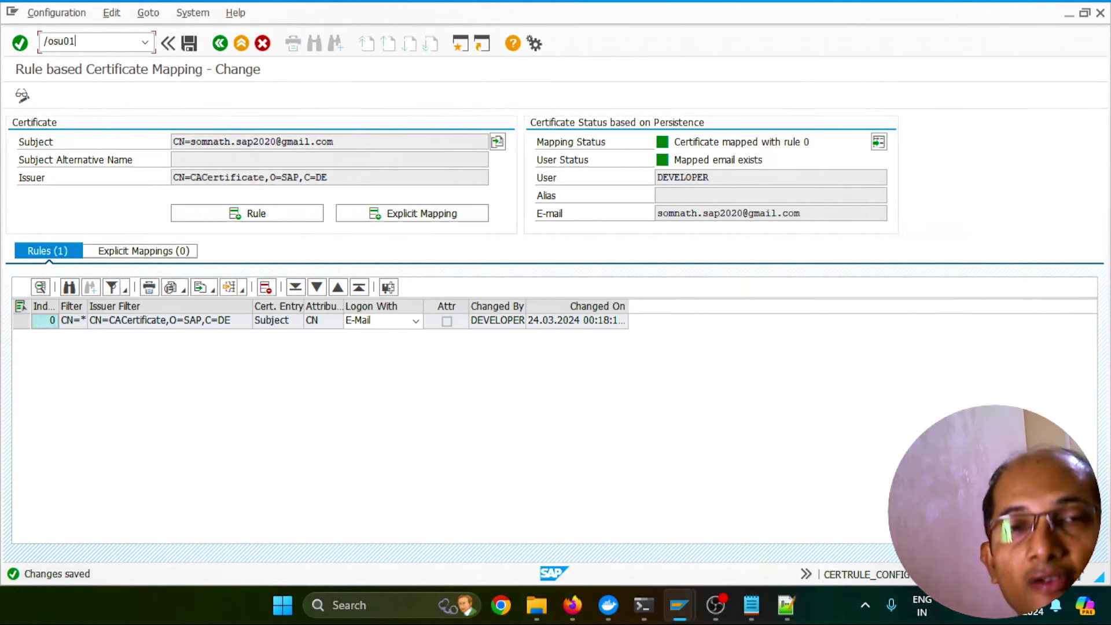
pyautogui.press('Return')
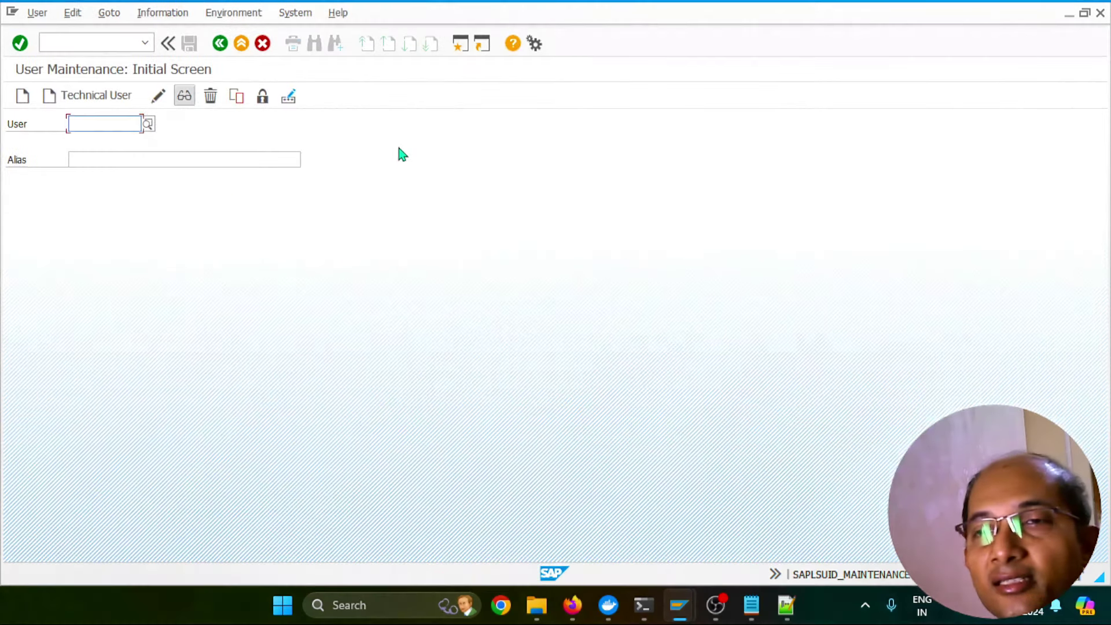
pyautogui.write('developer')
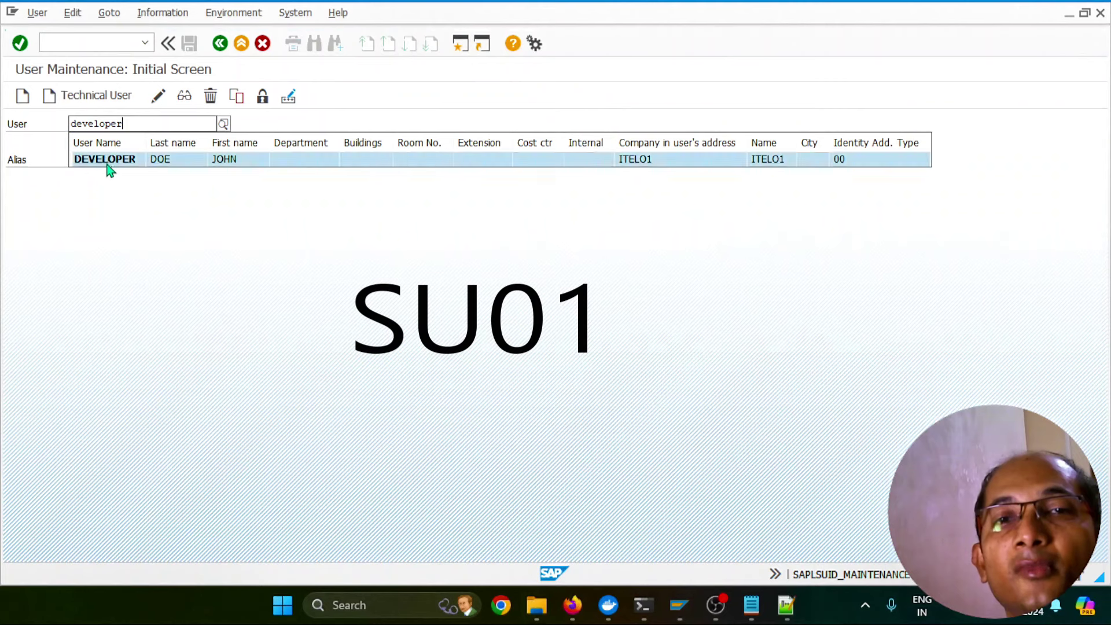
pyautogui.click(107, 162)
pyautogui.click(165, 99)
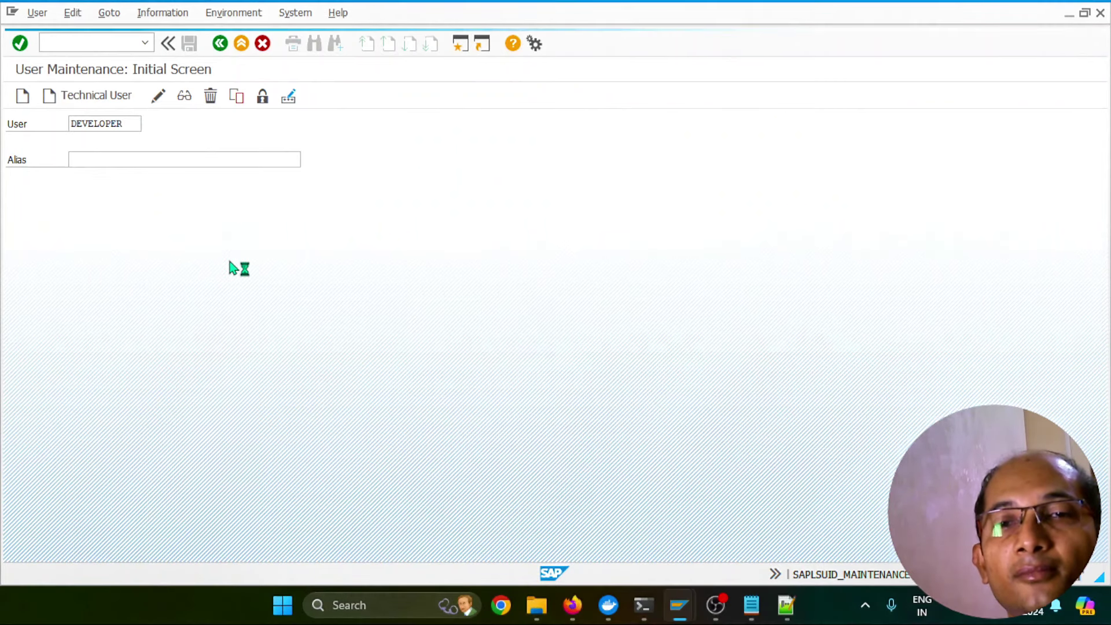
pyautogui.scroll(-3, 348, 356)
pyautogui.doubleClick(248, 358)
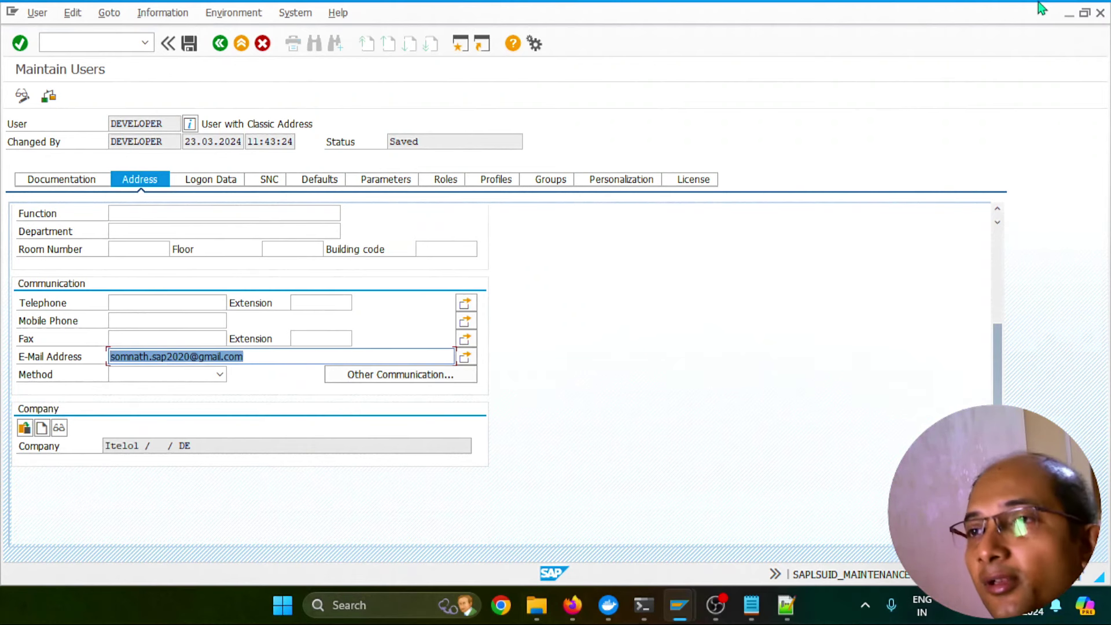
# Close user maintenance and return to the Trust Manager session
pyautogui.click(1102, 16)
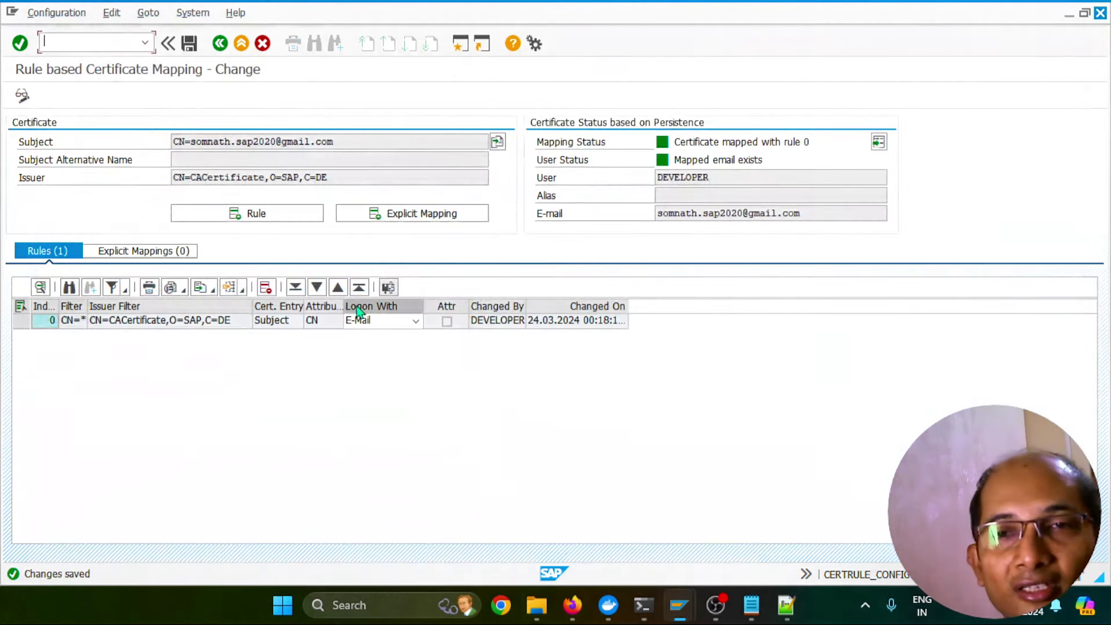
pyautogui.hotkey('alt', 'Tab')
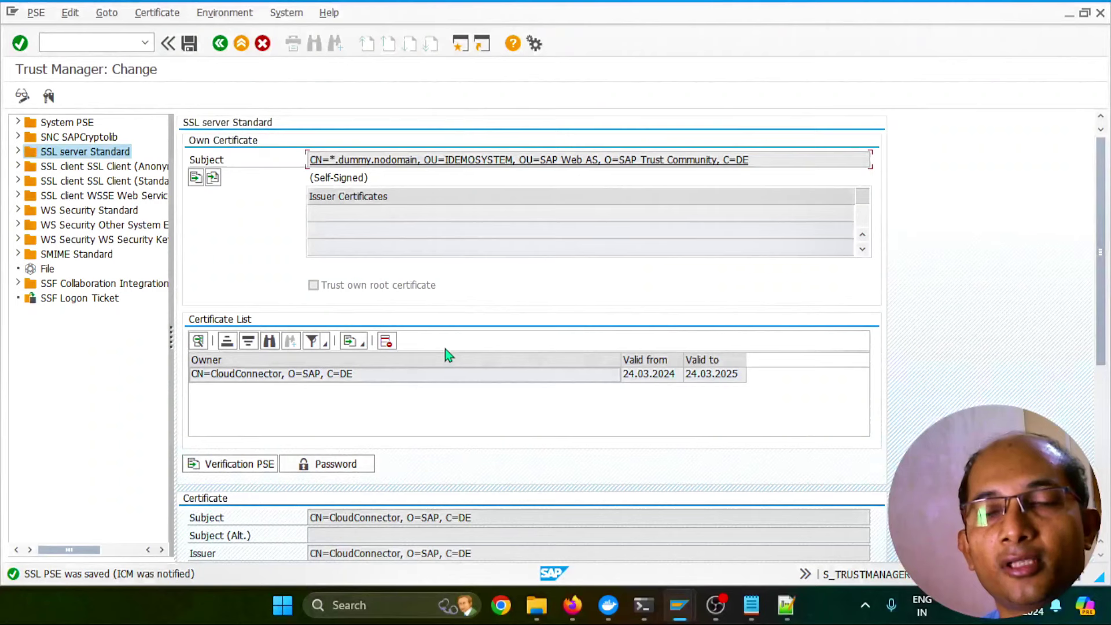
pyautogui.moveTo(572, 605)
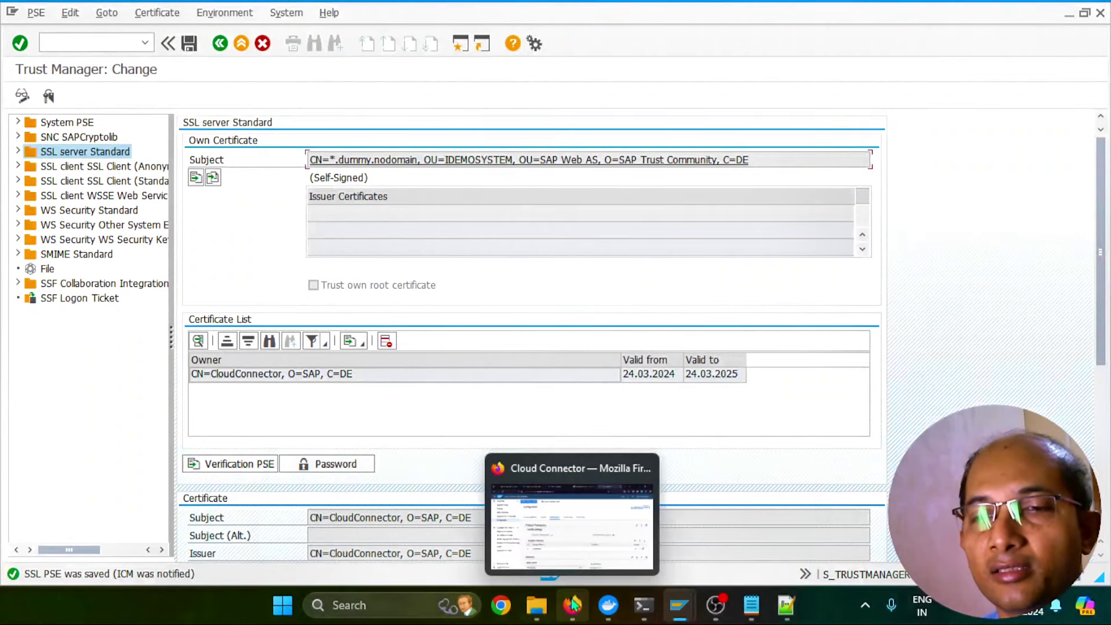
pyautogui.click(570, 521)
# Read the Cloud Connector system certificate subject CN=CloudConnector,O=SAP,C=DE, then return to Trust Manager
pyautogui.scroll(8, 465, 411)
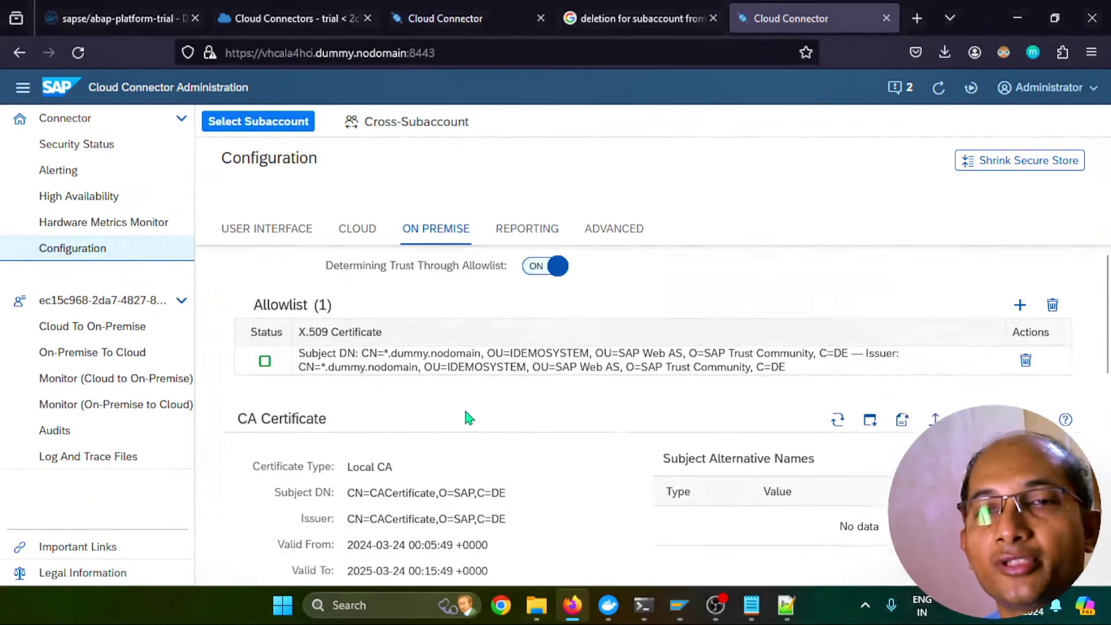
pyautogui.scroll(-1, 466, 411)
pyautogui.scroll(7, 463, 405)
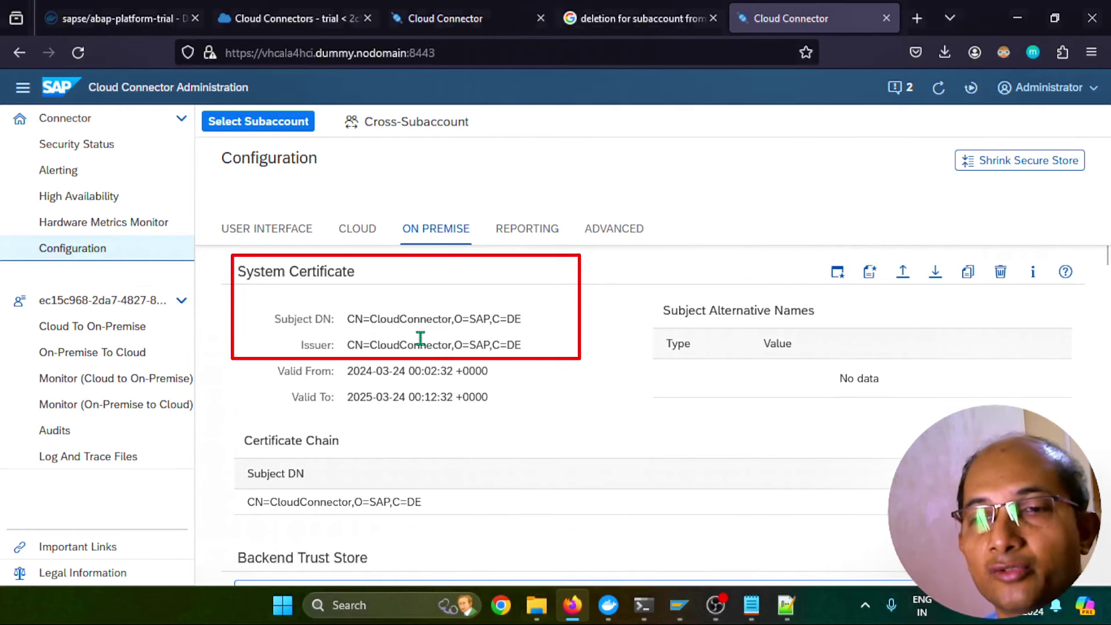
pyautogui.moveTo(680, 605)
pyautogui.click(733, 530)
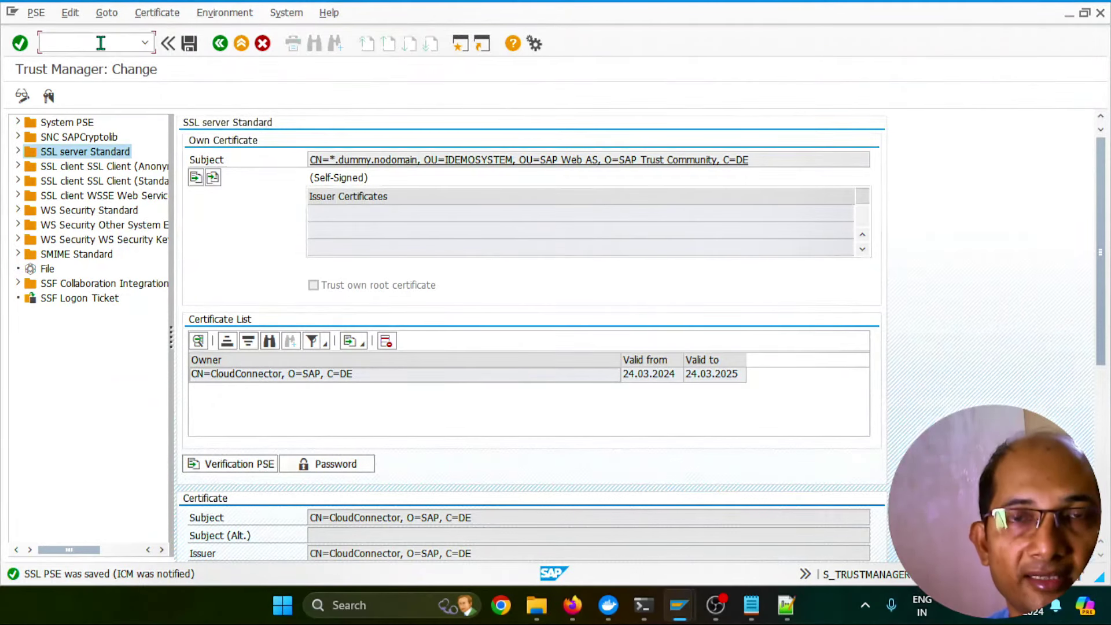
# In /orz, choose profile DEFAULT and open its parameters in extended maintenance for changing
pyautogui.write('/orz10')
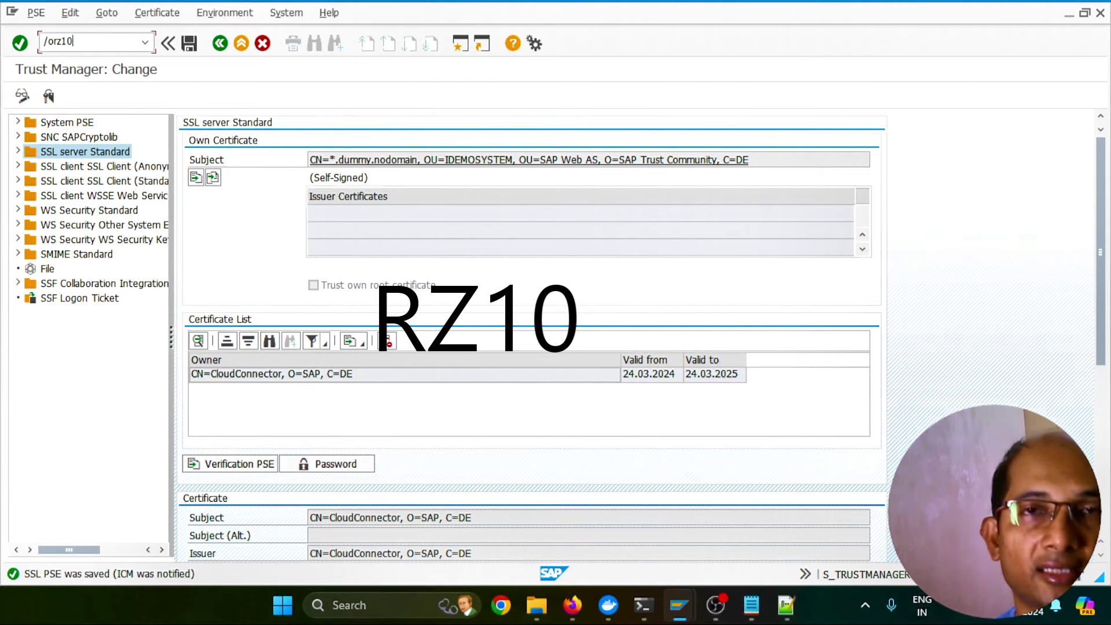
pyautogui.press('Return')
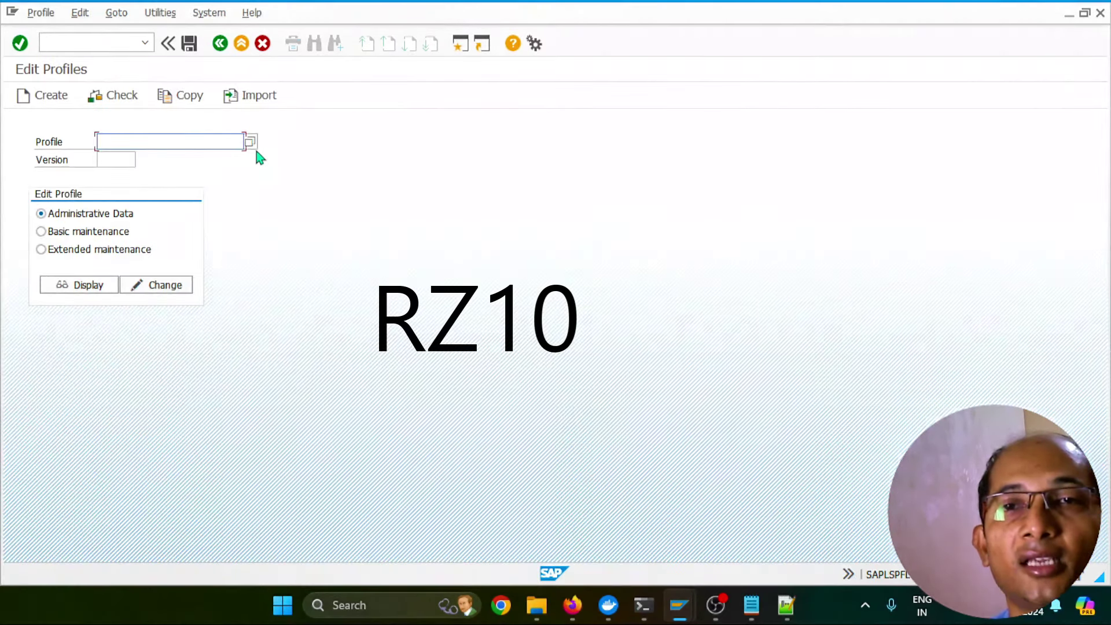
pyautogui.click(250, 143)
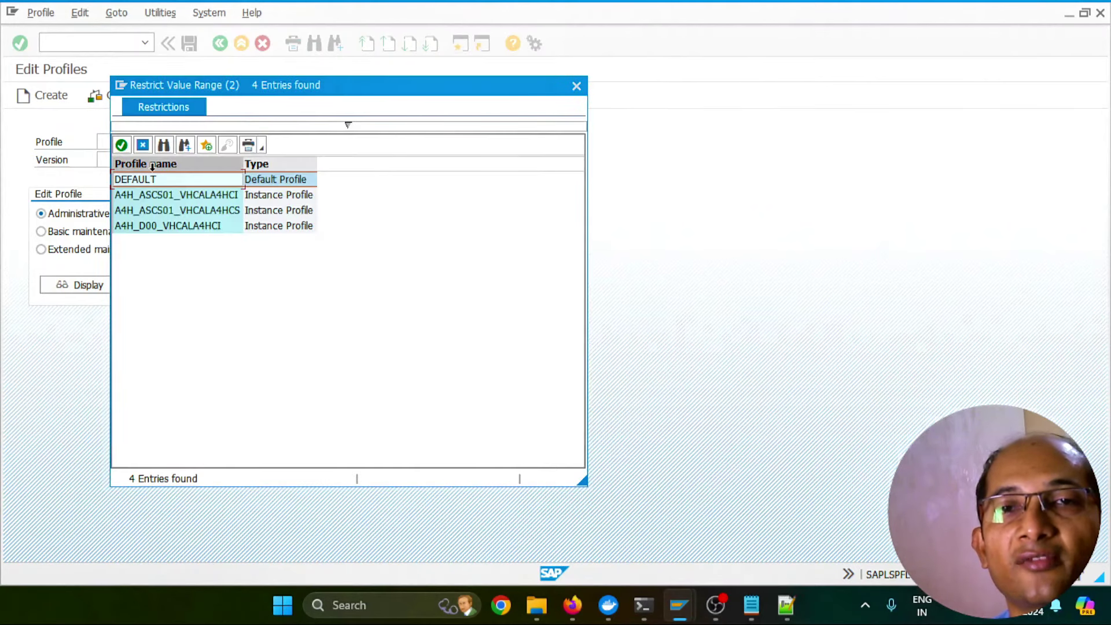
pyautogui.doubleClick(154, 182)
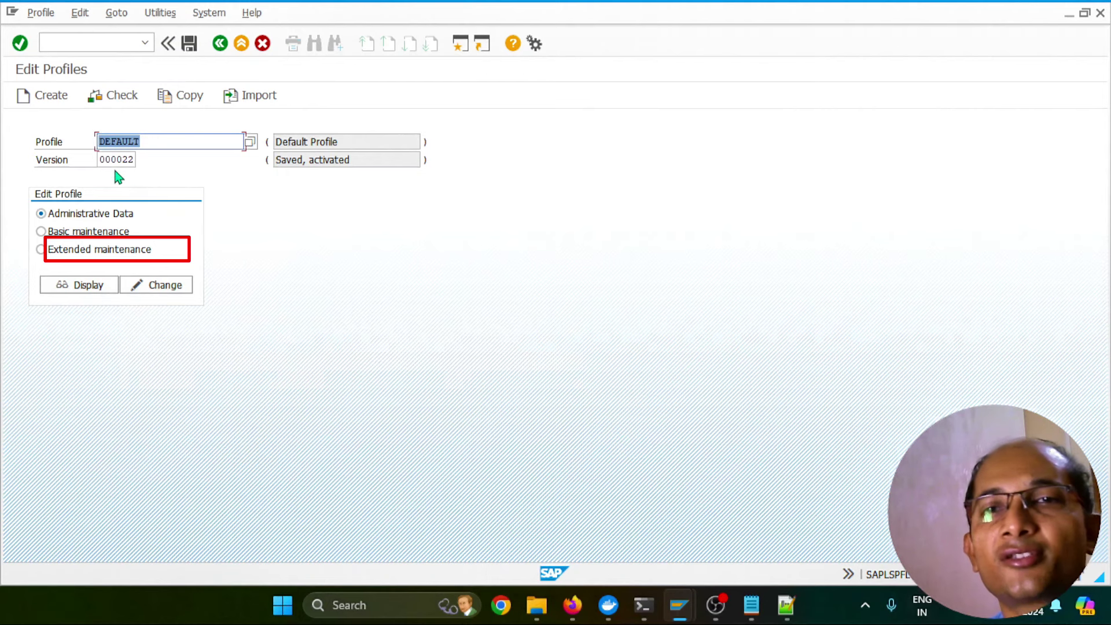
pyautogui.click(72, 251)
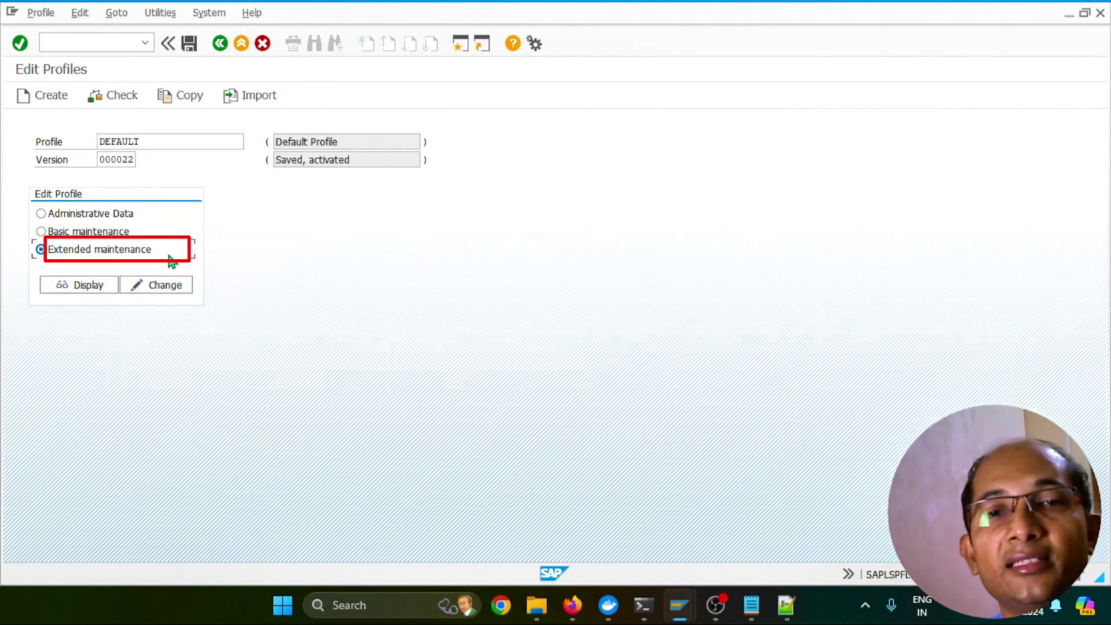
pyautogui.click(158, 290)
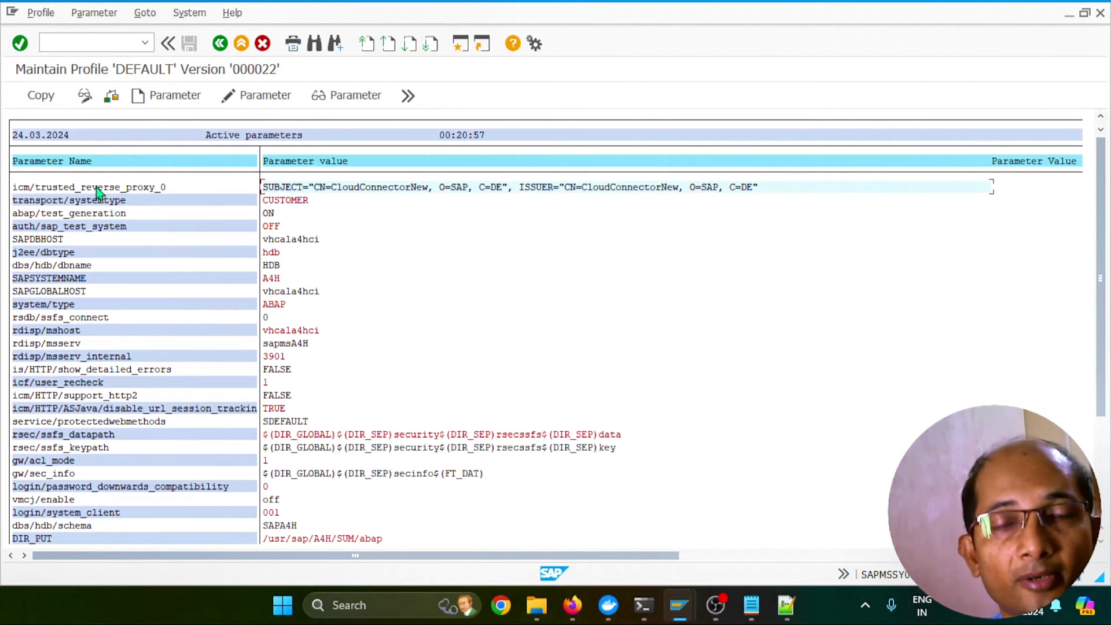
# Open the icm/trusted_reverse_proxy_0 parameter for changing its value
pyautogui.click(254, 95)
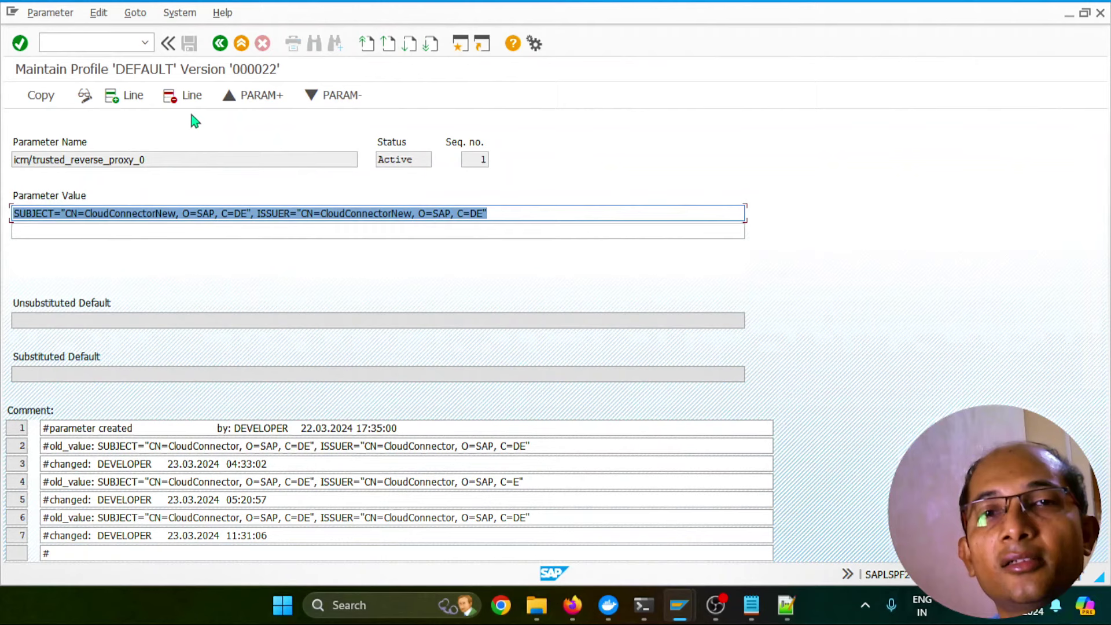
pyautogui.click(221, 44)
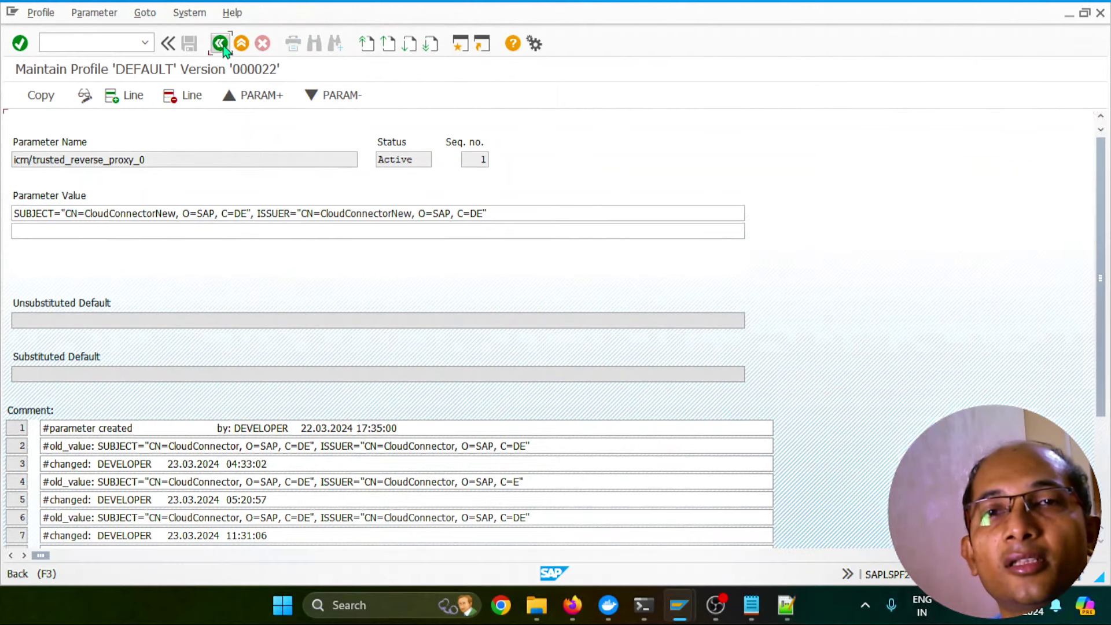
pyautogui.click(161, 101)
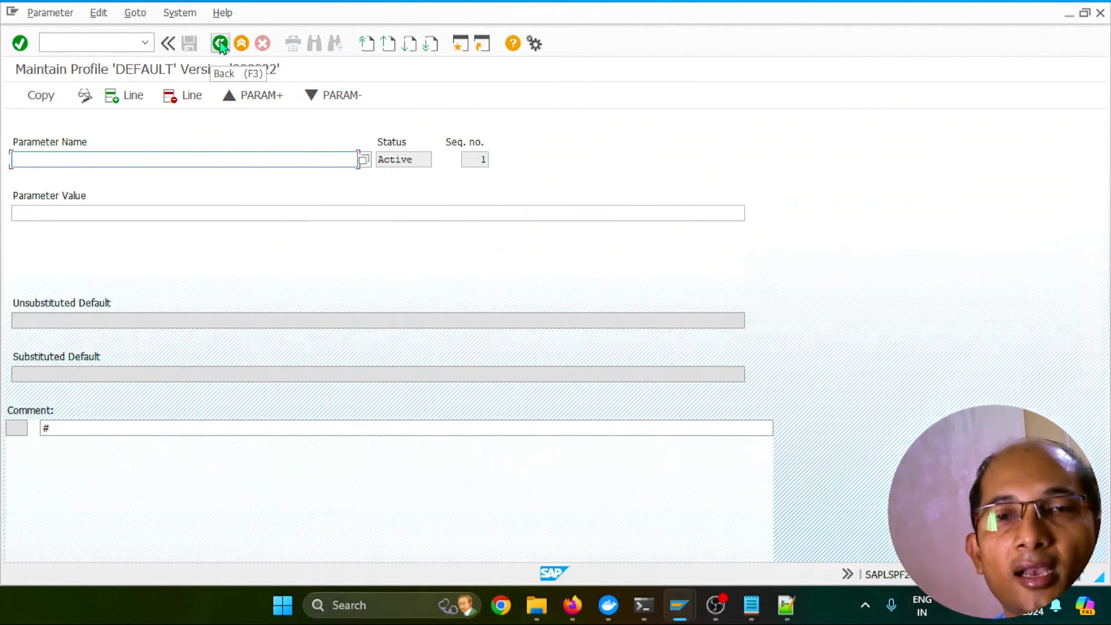
pyautogui.click(220, 44)
pyautogui.click(118, 190)
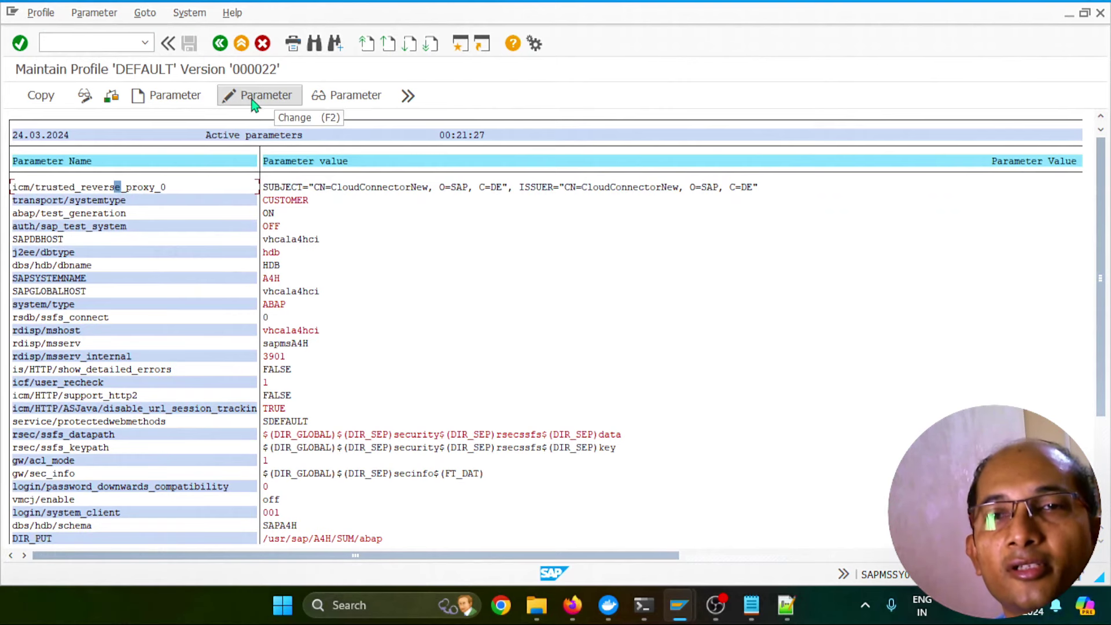
pyautogui.click(253, 96)
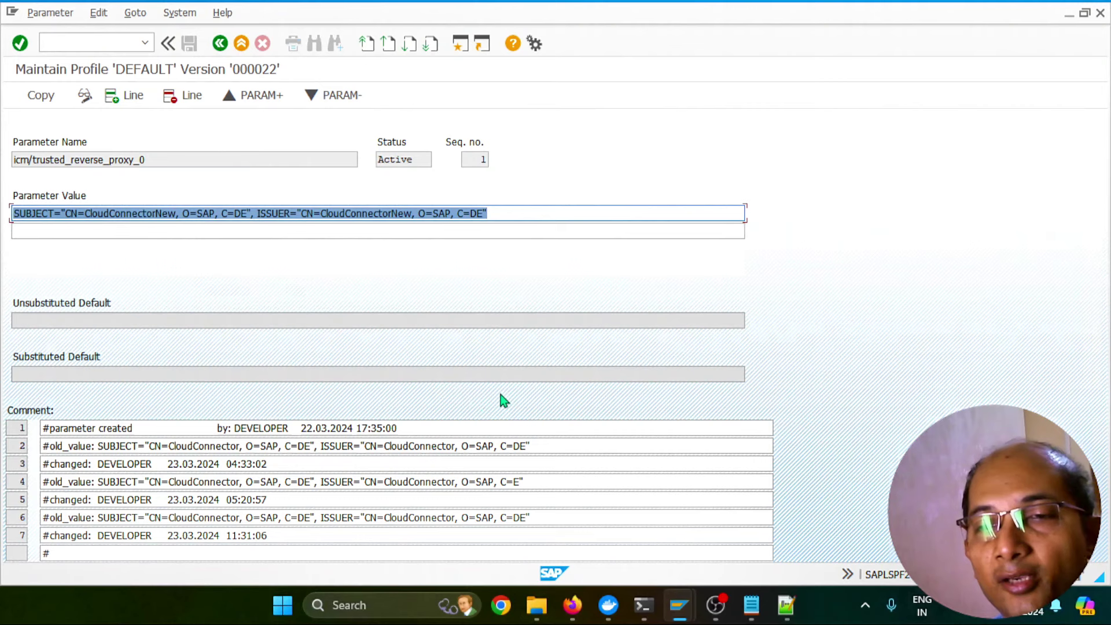
# Change subject and issuer from CN=CloudConnectorNew to CN=CloudConnector, comparing with the Cloud Connector certificate
pyautogui.click(161, 214)
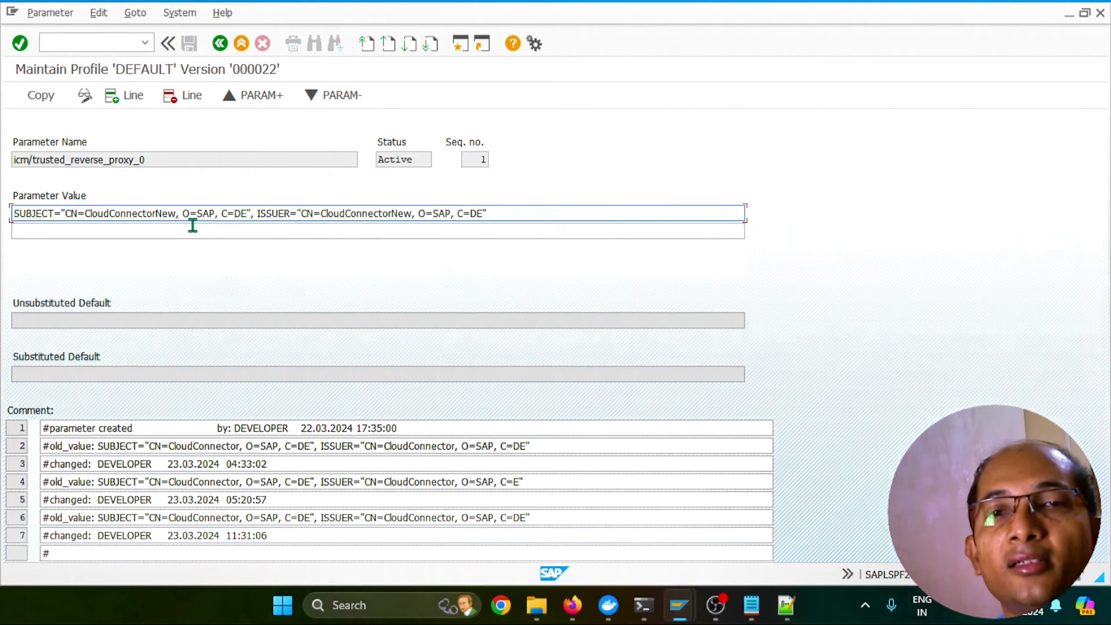
pyautogui.press('BackSpace')
pyautogui.press('BackSpace')
pyautogui.press('BackSpace')
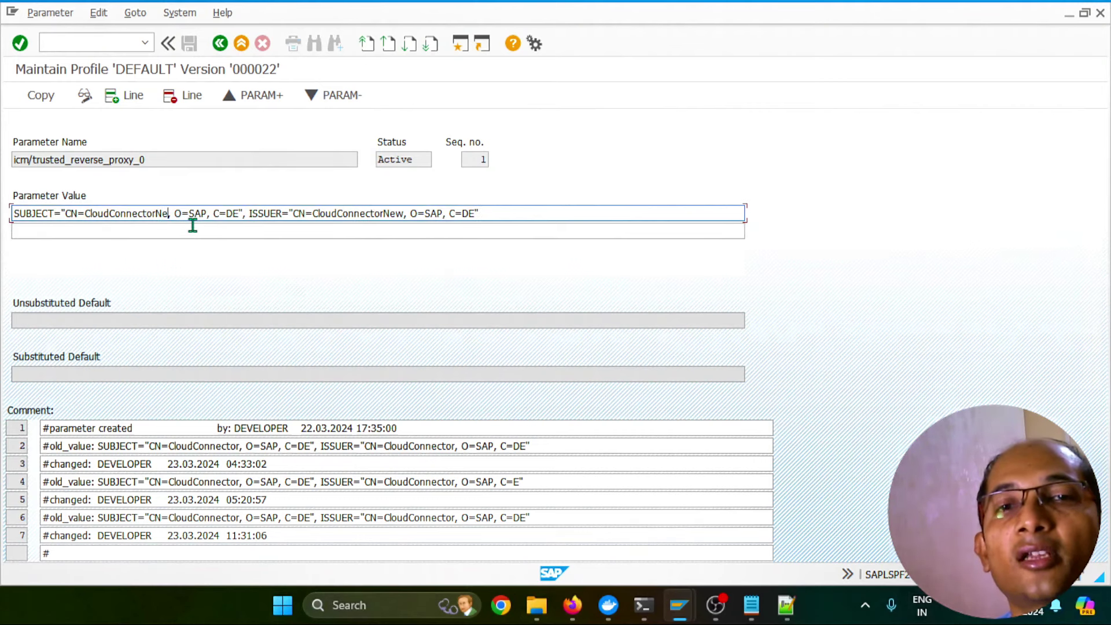
pyautogui.hotkey('alt', 'Tab')
pyautogui.hotkey('alt', 'Tab')
pyautogui.hotkey('alt', 'Tab')
pyautogui.press('Tab')
pyautogui.moveTo(369, 319); pyautogui.dragTo(448, 317)
pyautogui.hotkey('alt', 'Tab')
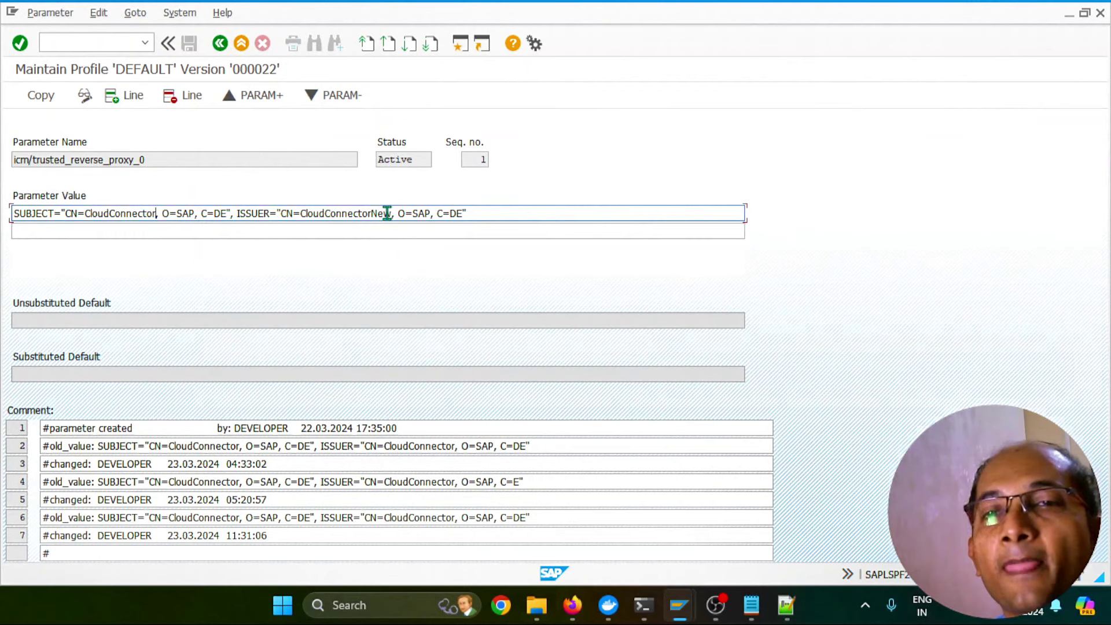
pyautogui.press('Left')
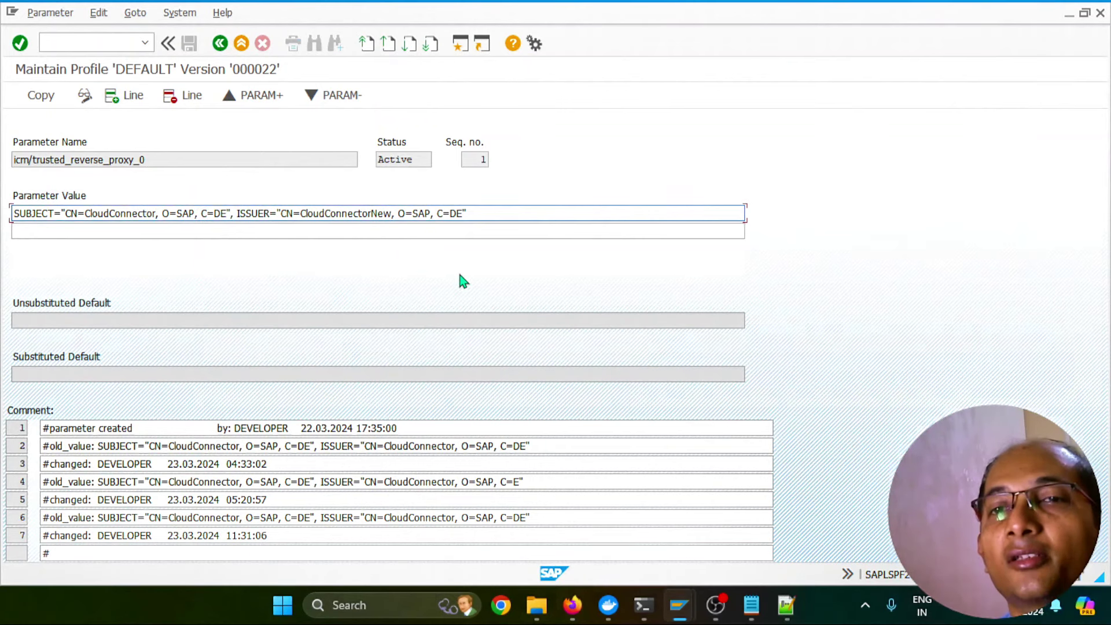
pyautogui.press('Delete')
pyautogui.press('BackSpace')
pyautogui.press('BackSpace')
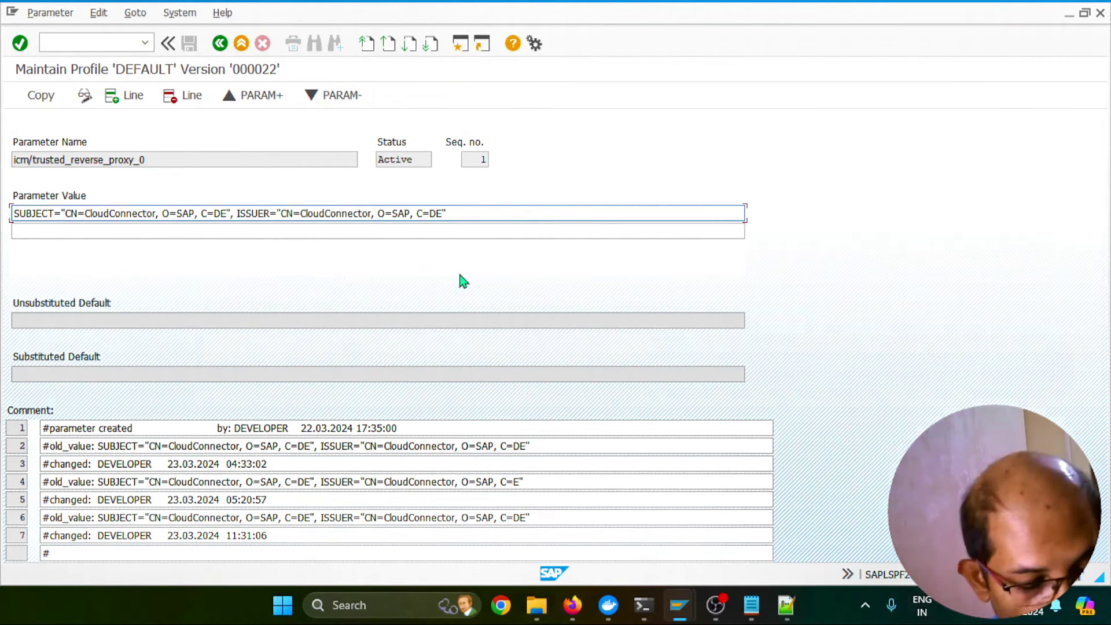
pyautogui.hotkey('alt', 'Tab')
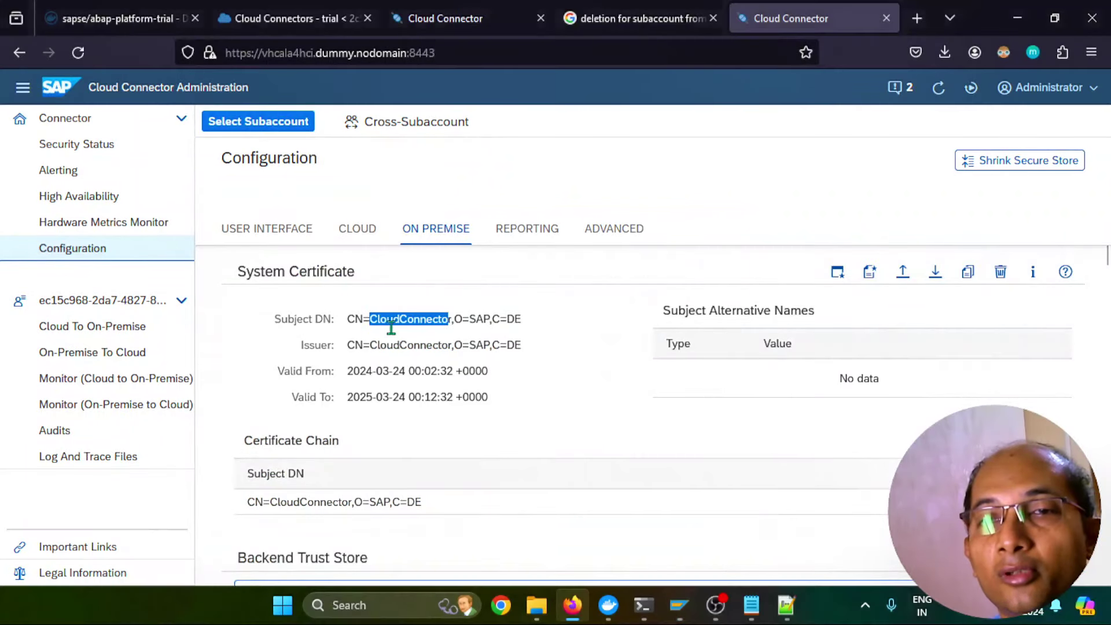
# Compare the Cloud Connector Subject DN CN=CloudConnector,O=SAP,C=DE, then return to the parameter value
pyautogui.click(379, 319)
pyautogui.moveTo(347, 319); pyautogui.dragTo(386, 319)
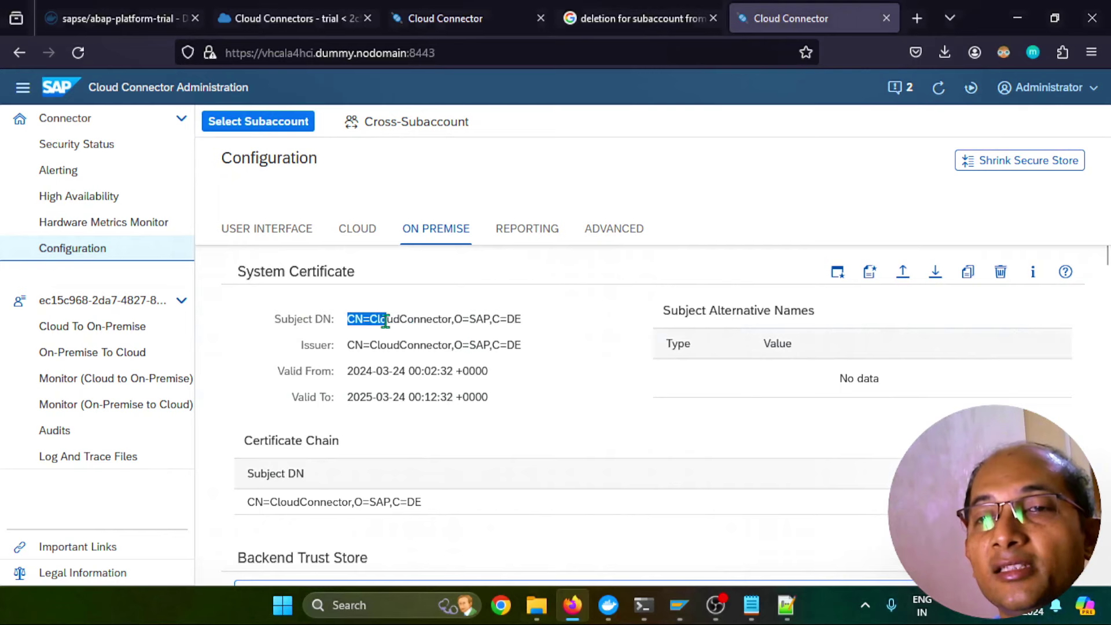
pyautogui.click(474, 320)
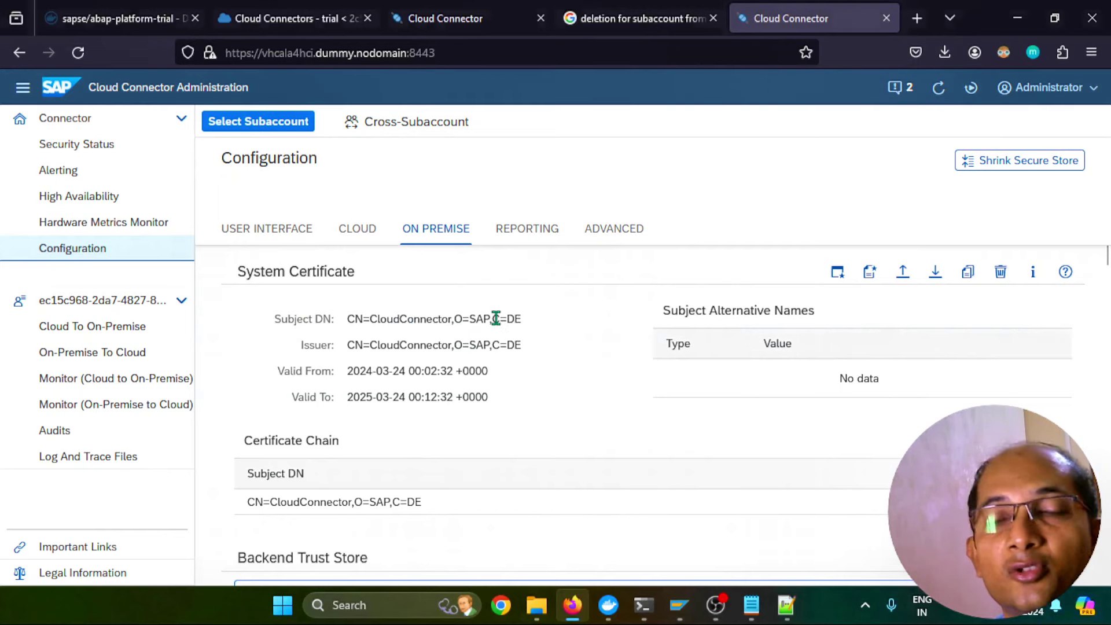
pyautogui.hotkey('alt', 'Tab')
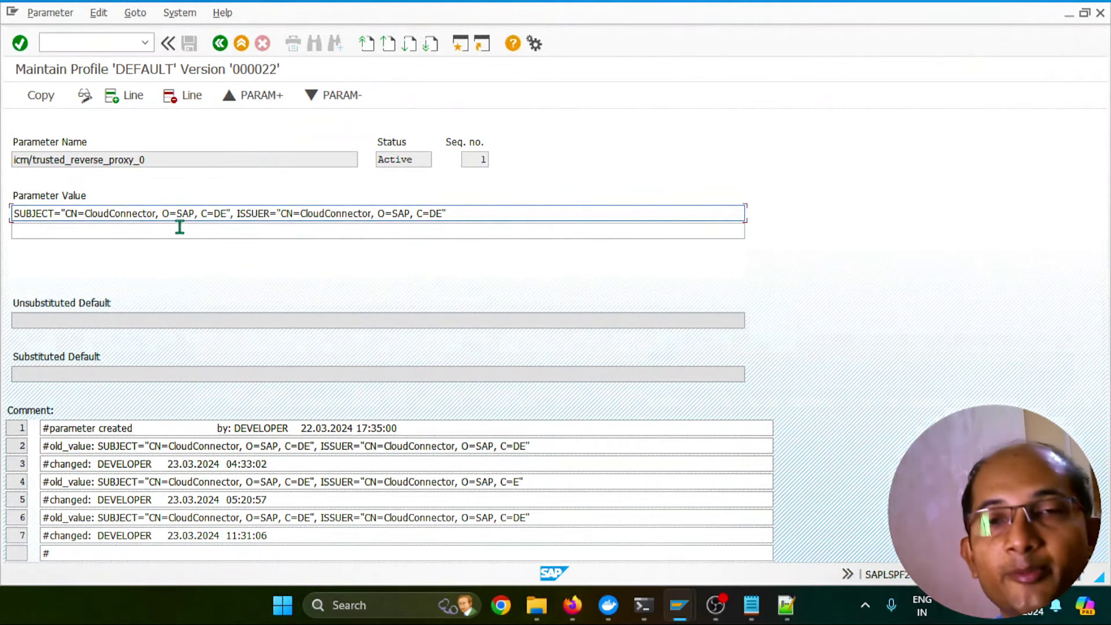
pyautogui.click(162, 213)
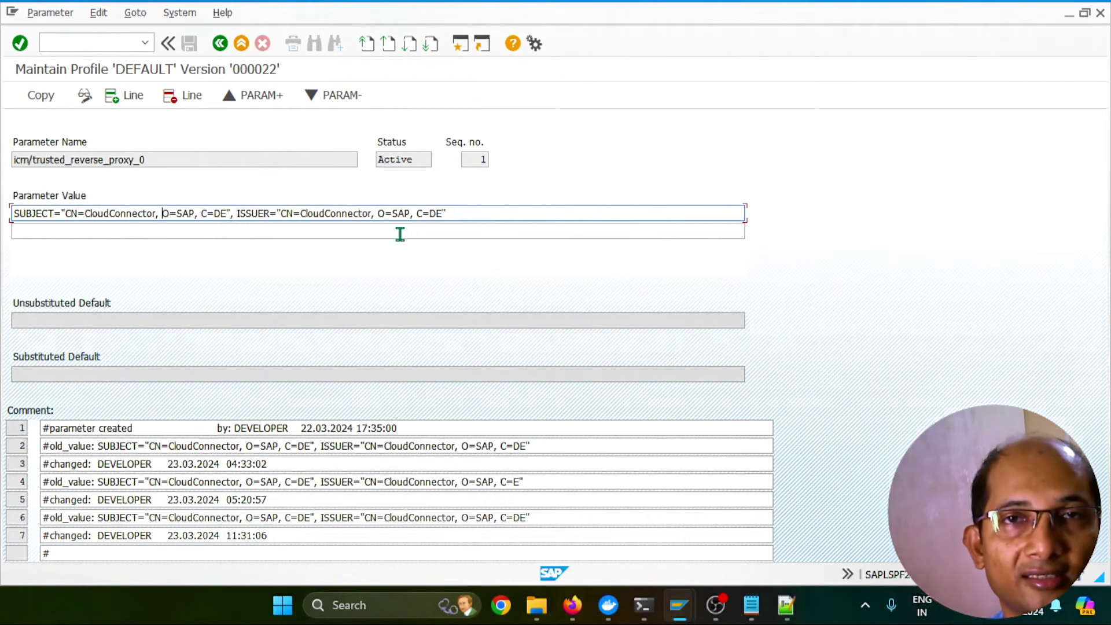
# In /nrz10, import the profiles of the active servers via Utilities > Import profiles
pyautogui.click(95, 44)
pyautogui.write('/')
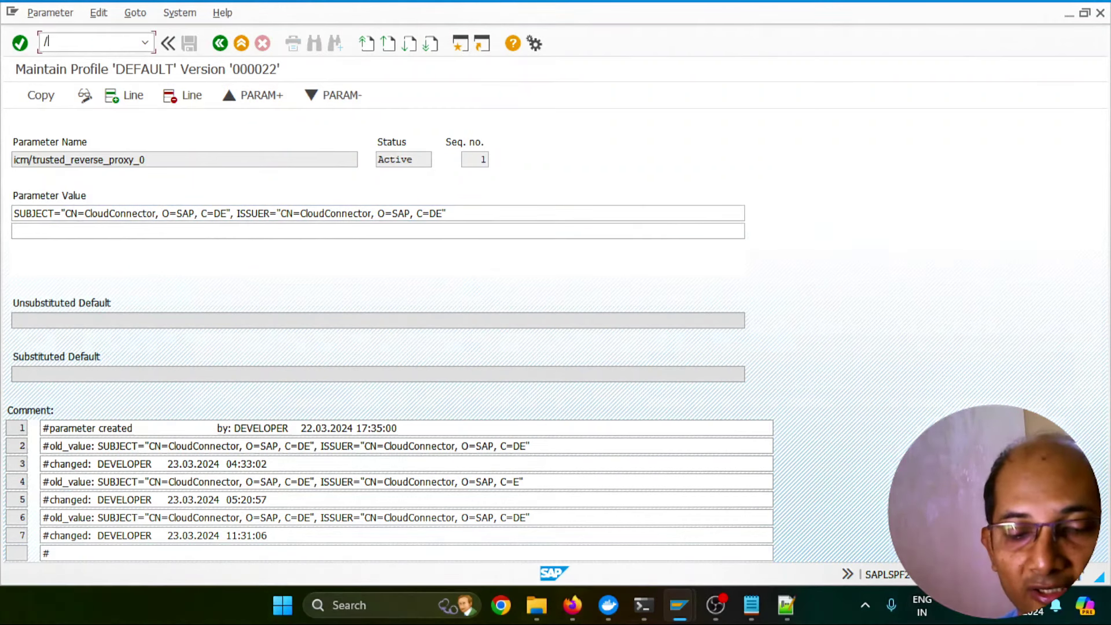
pyautogui.write('nrz10')
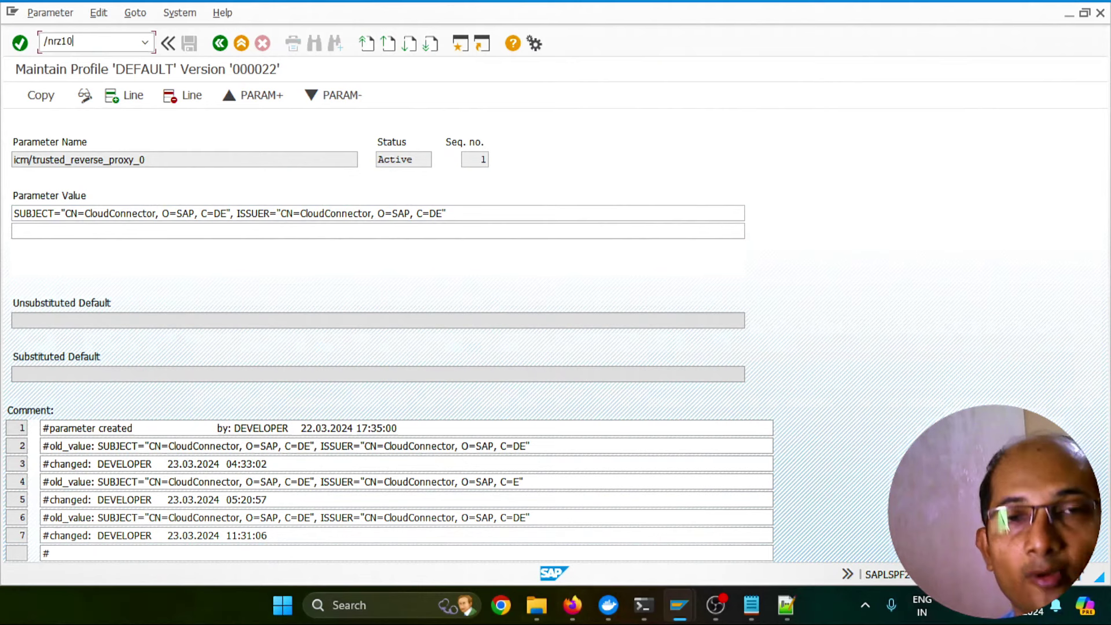
pyautogui.press('Return')
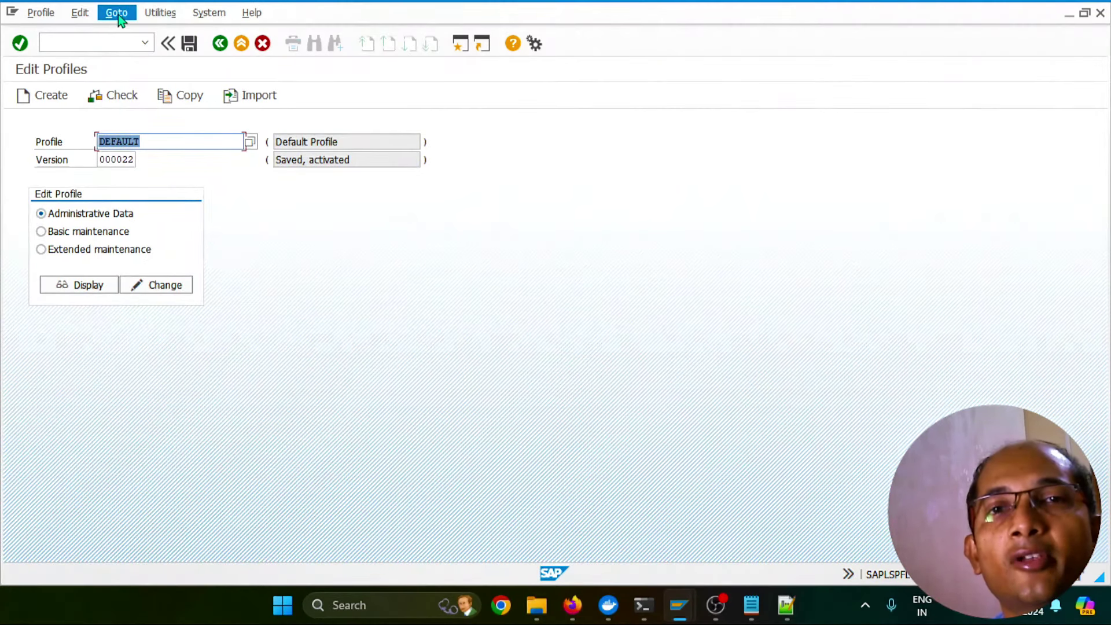
pyautogui.click(119, 16)
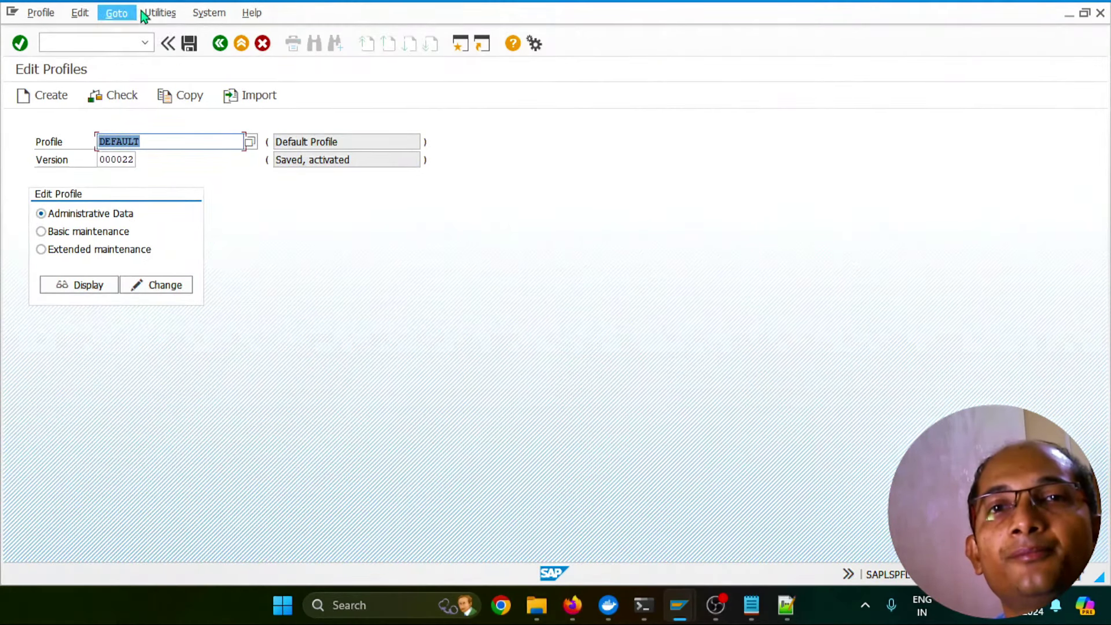
pyautogui.moveTo(158, 12)
pyautogui.moveTo(179, 50)
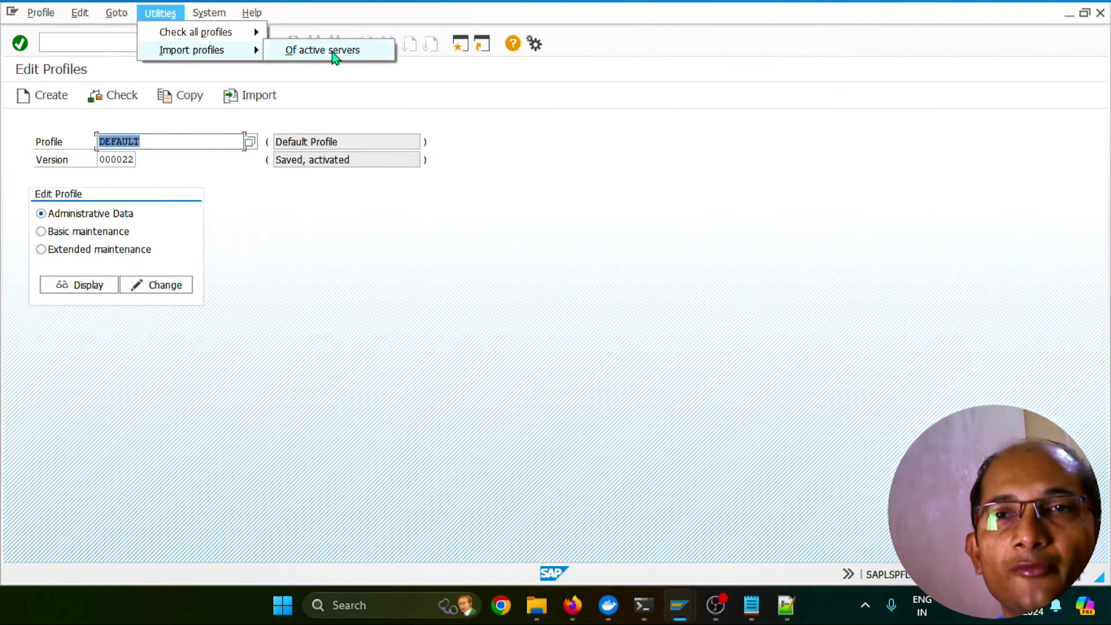
pyautogui.click(333, 53)
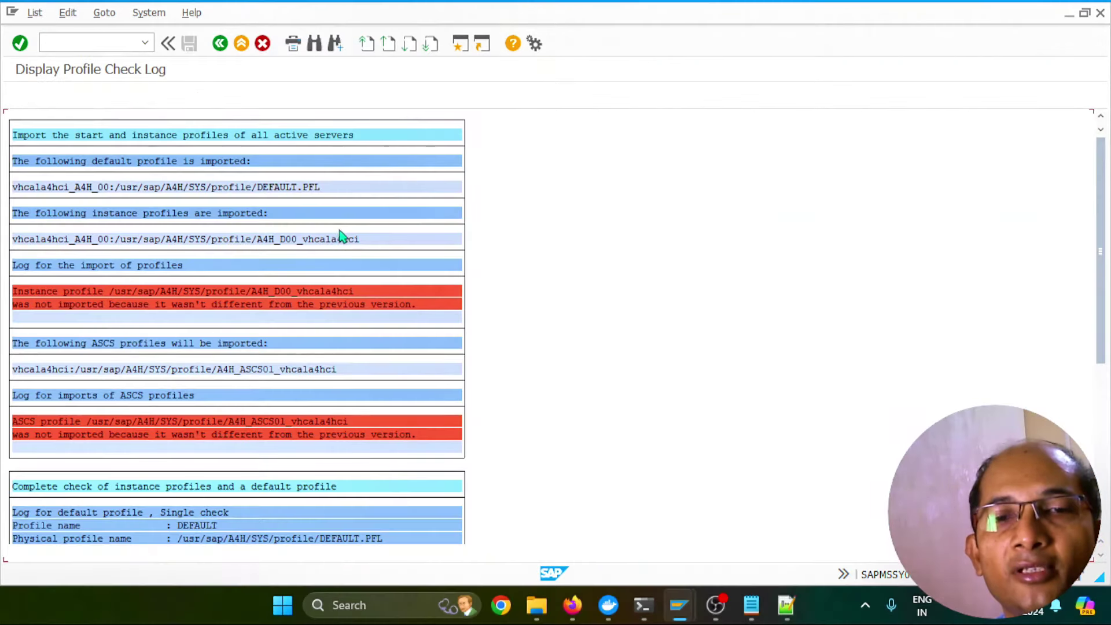
# Return to the profile editor and open DEFAULT with extended maintenance for changing
pyautogui.press('F3')
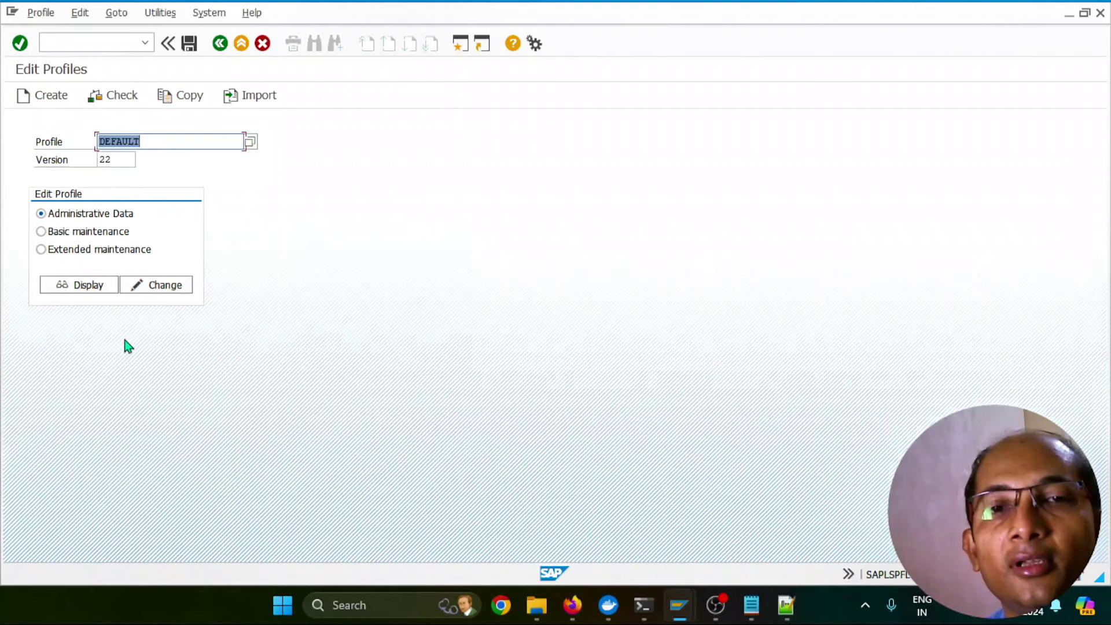
pyautogui.click(78, 252)
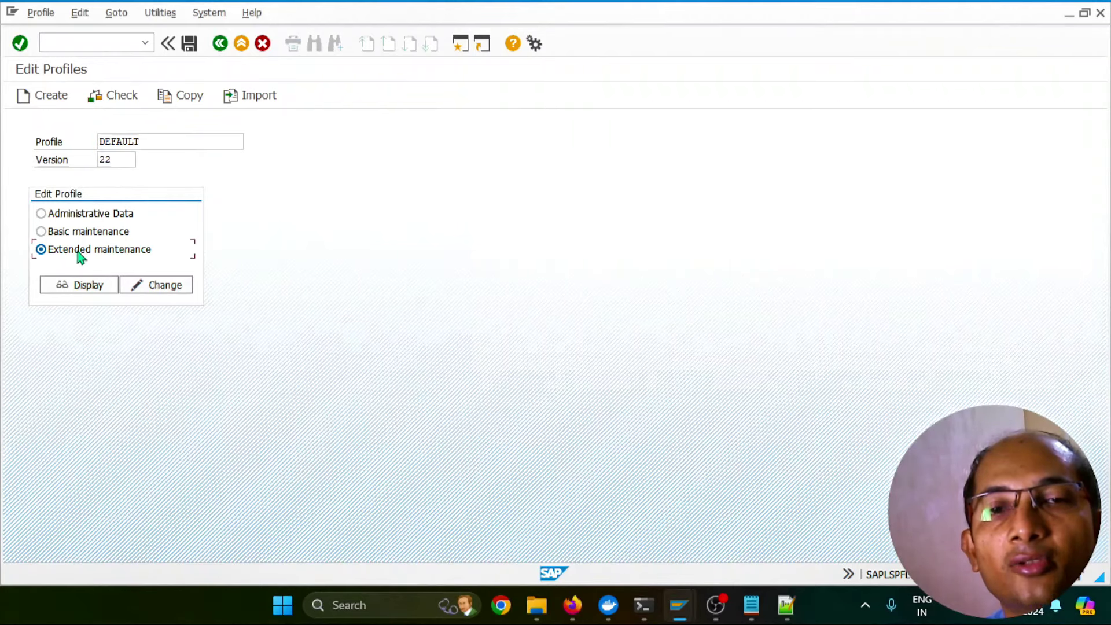
pyautogui.click(156, 286)
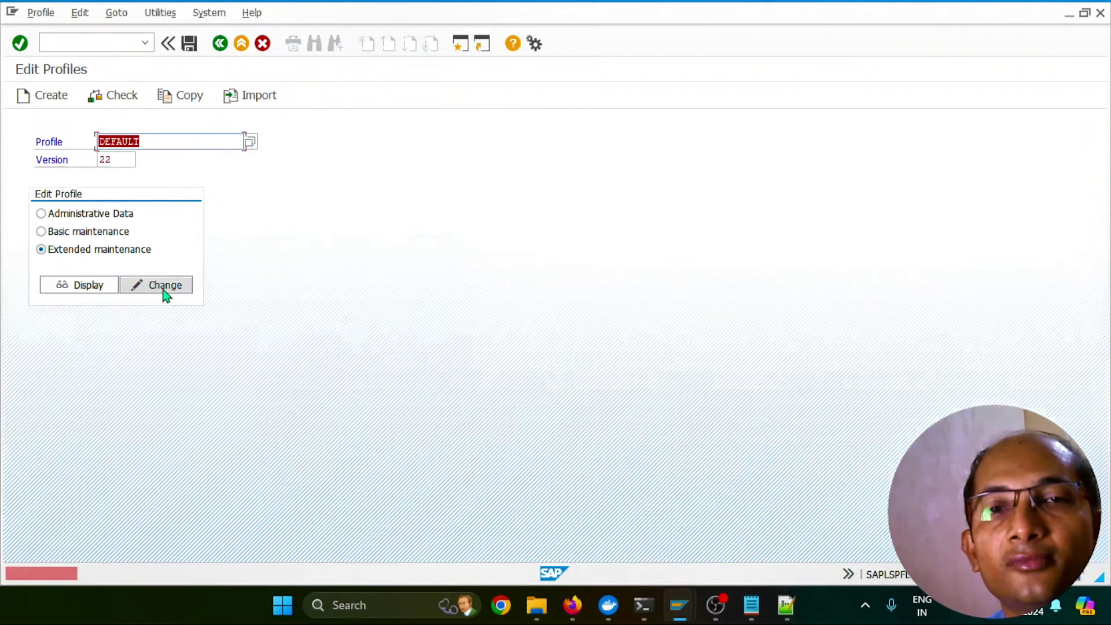
# Open DEFAULT profile version 000023 and the icm/trusted_reverse_proxy_0 parameter for editing
pyautogui.press('F4')
pyautogui.scroll(-2, 276, 521)
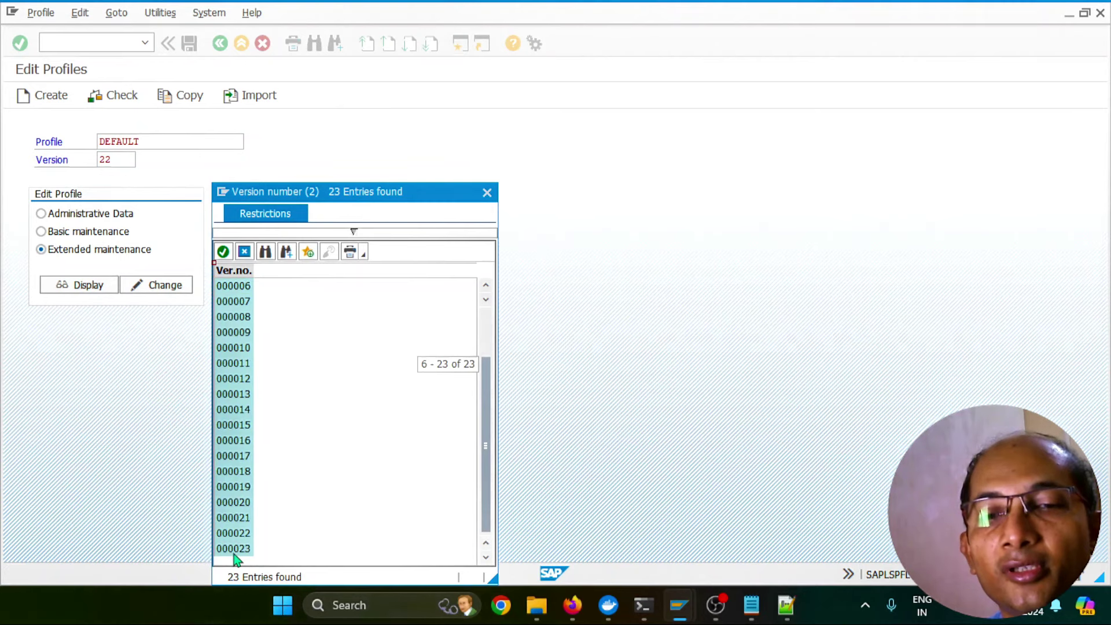
pyautogui.doubleClick(235, 550)
pyautogui.click(168, 290)
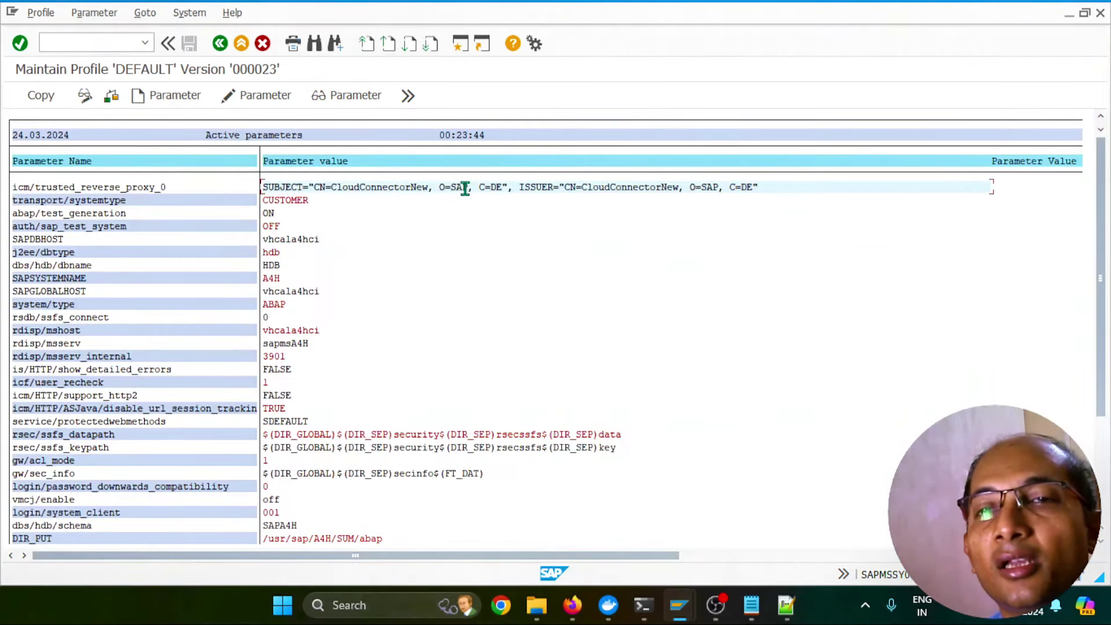
pyautogui.click(137, 189)
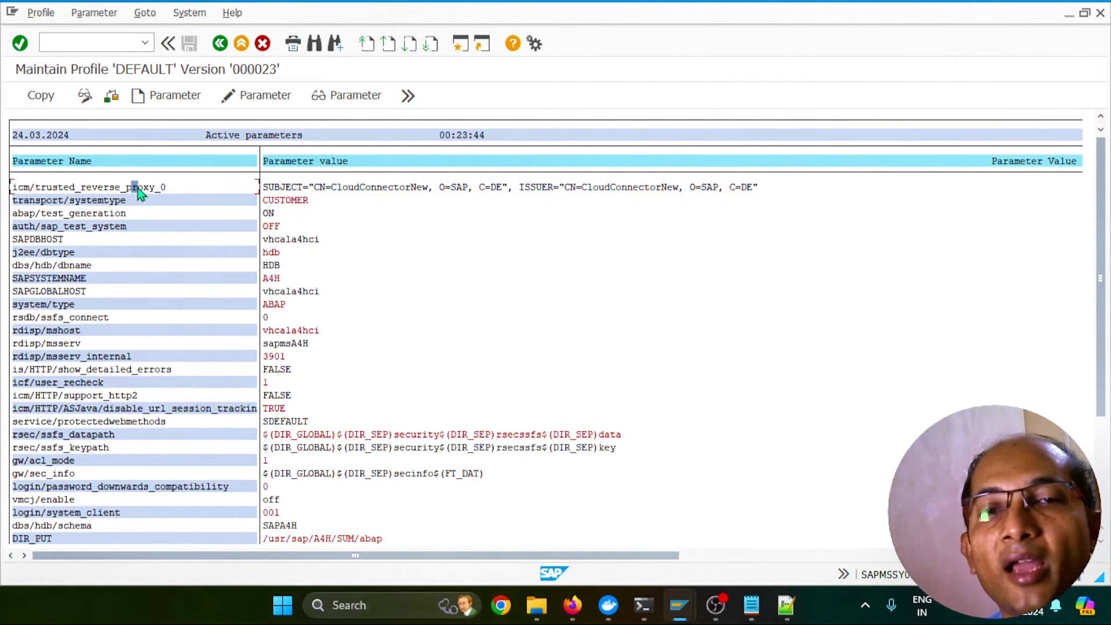
pyautogui.click(269, 96)
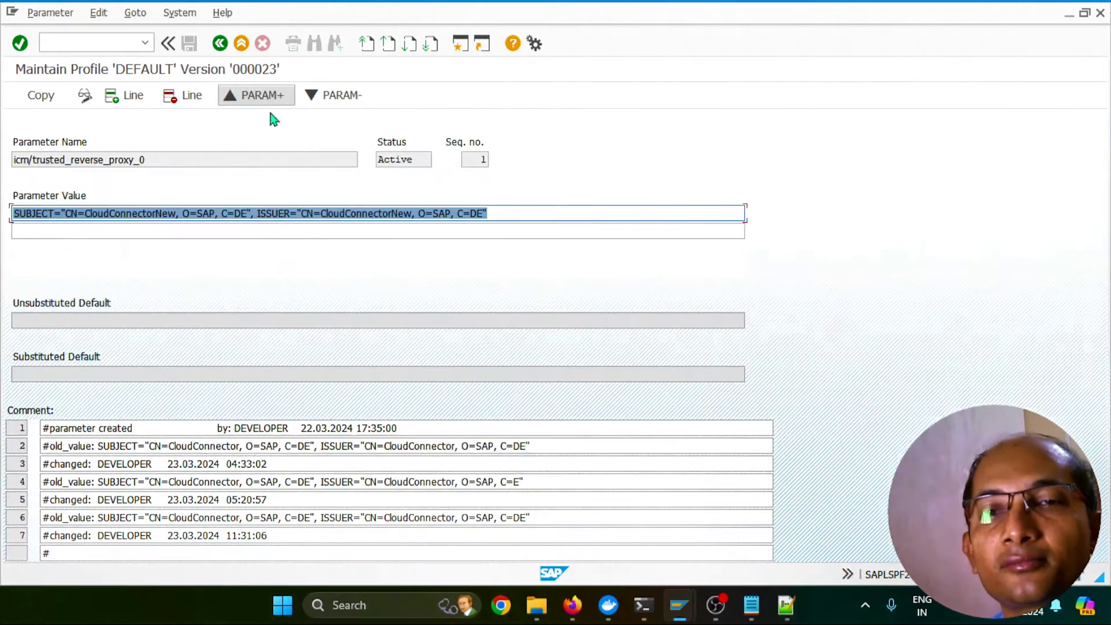
# Remove 'New' from both subject and issuer CN values and apply the change with Copy
pyautogui.click(120, 214)
pyautogui.click(176, 214)
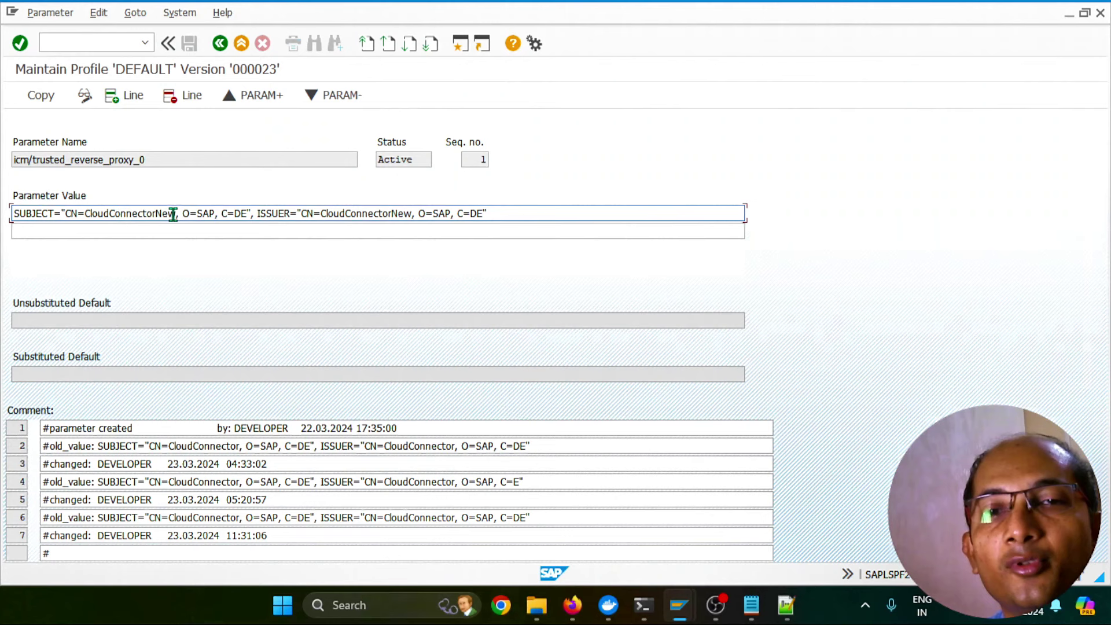
pyautogui.press('BackSpace')
pyautogui.press('BackSpace')
pyautogui.press('BackSpace')
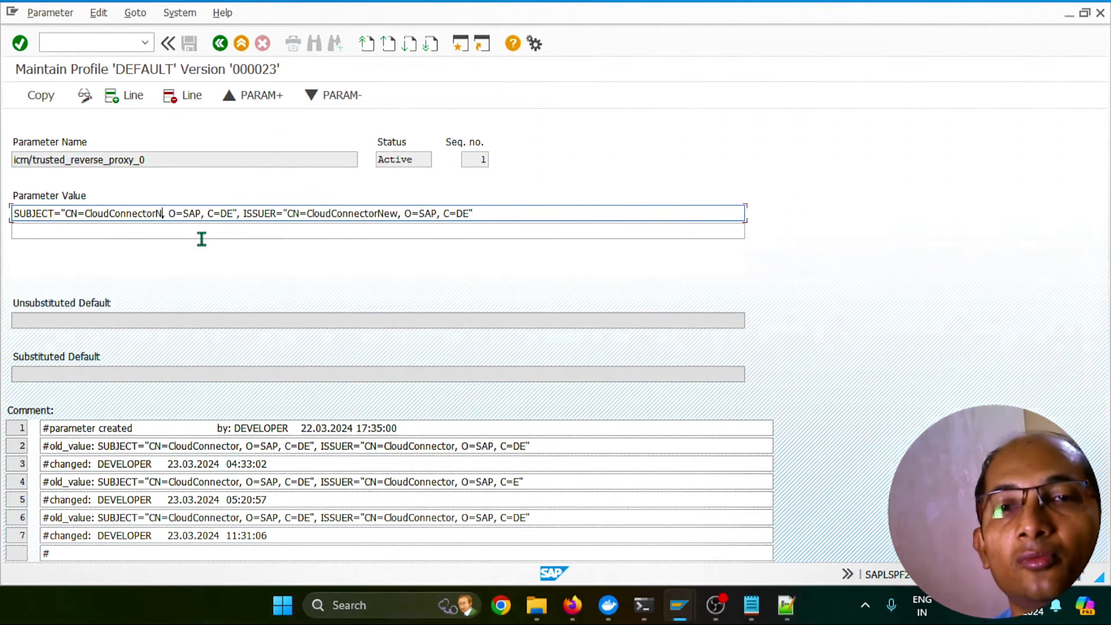
pyautogui.click(393, 213)
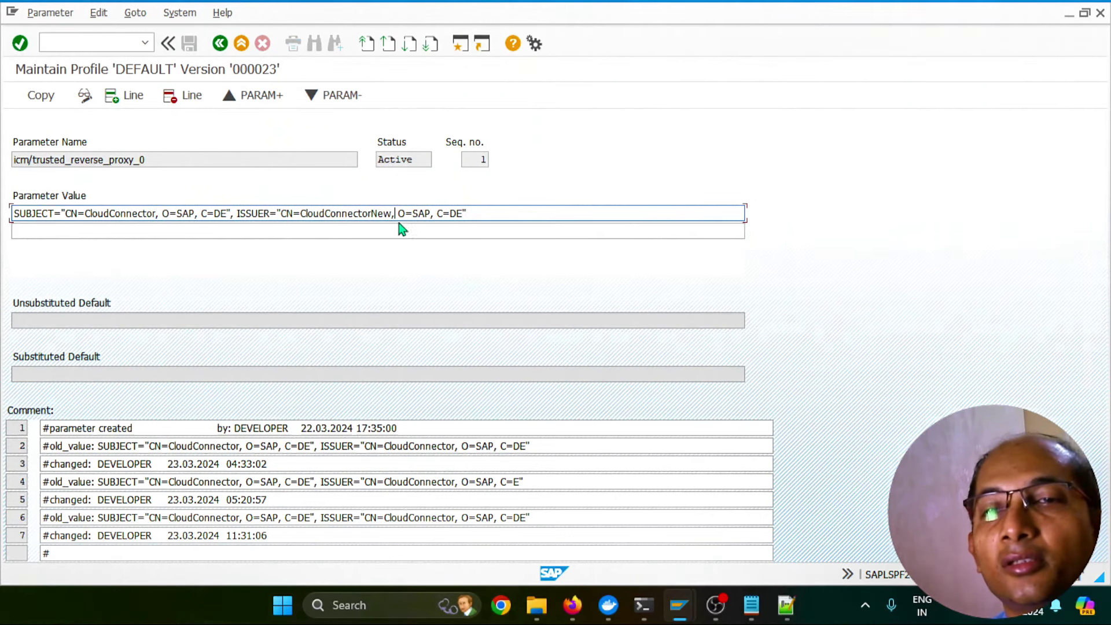
pyautogui.press('BackSpace')
pyautogui.press('BackSpace')
pyautogui.press('BackSpace')
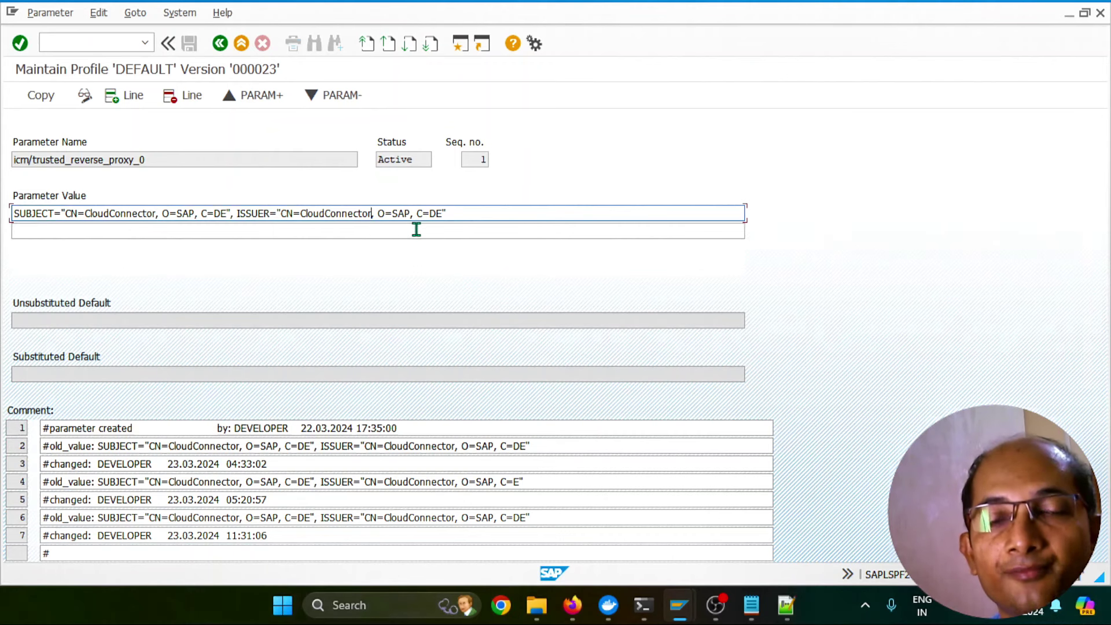
pyautogui.click(41, 96)
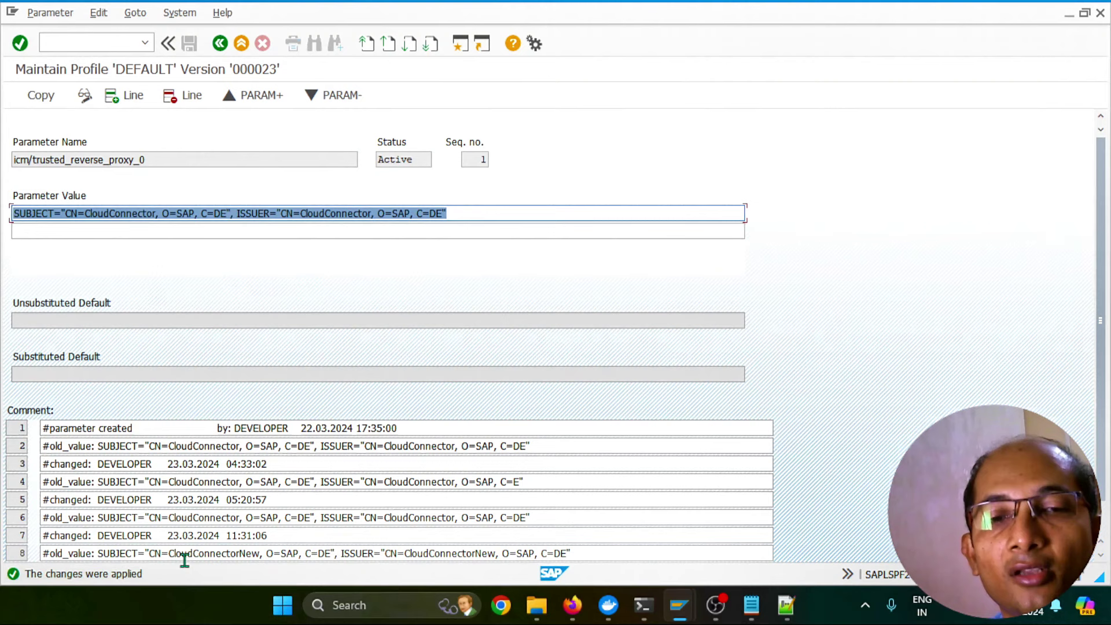
pyautogui.click(227, 46)
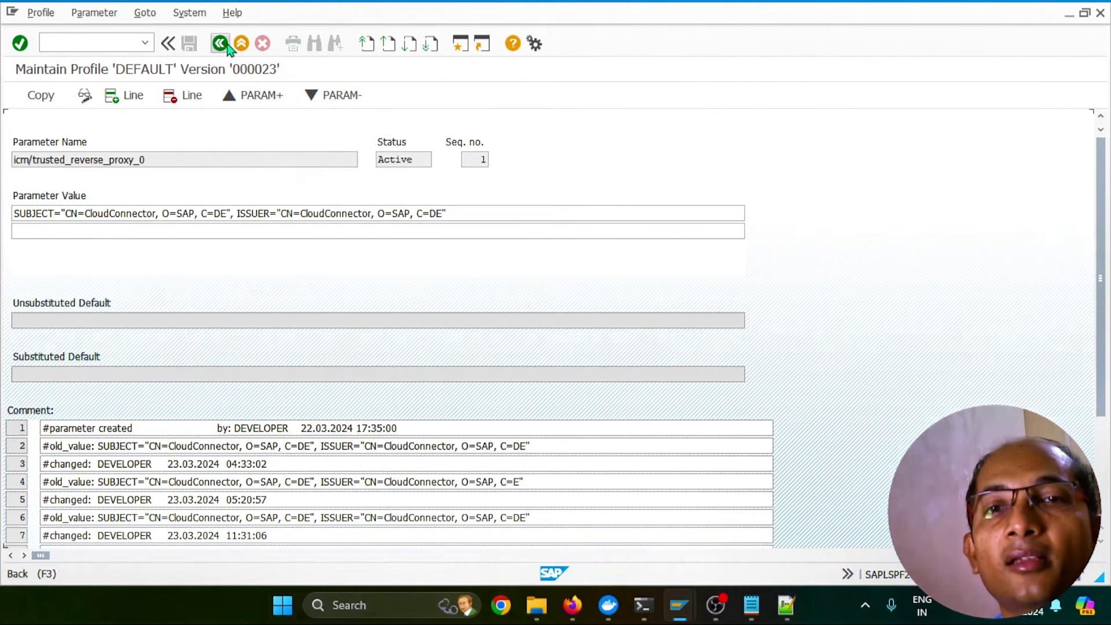
# Copy the corrected trusted reverse proxy parameter into the DEFAULT profile and save it
pyautogui.click(221, 44)
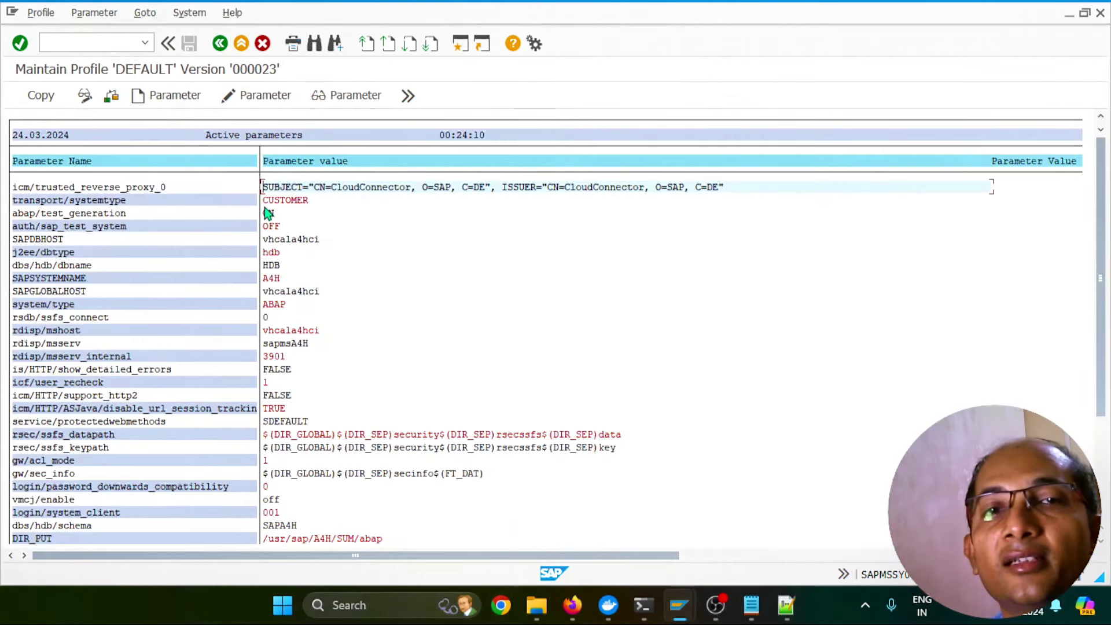
pyautogui.click(46, 93)
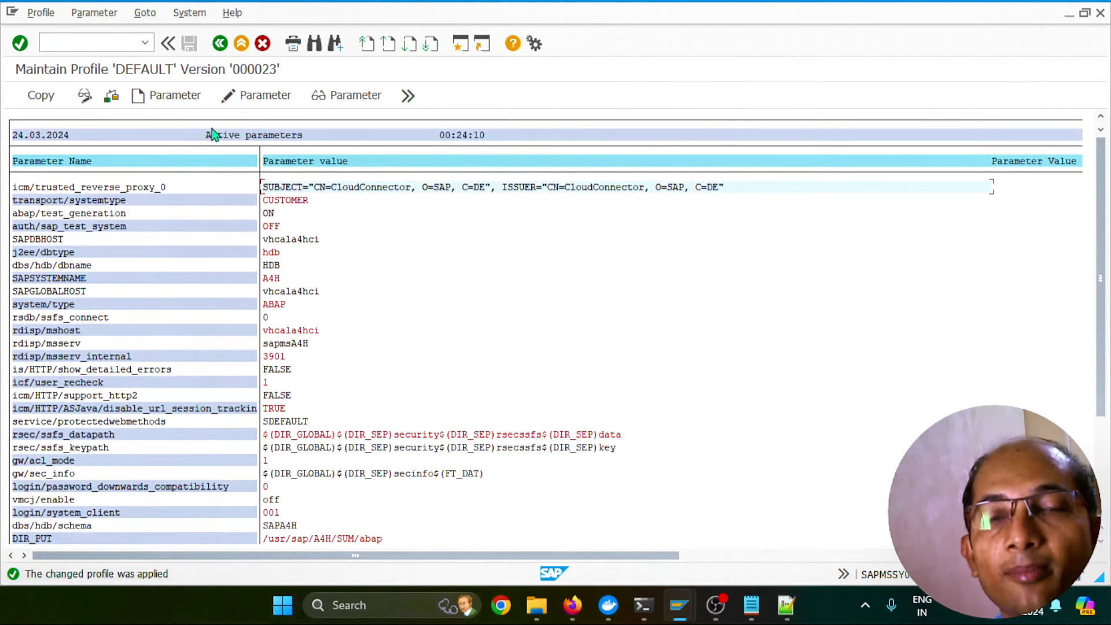
pyautogui.click(220, 44)
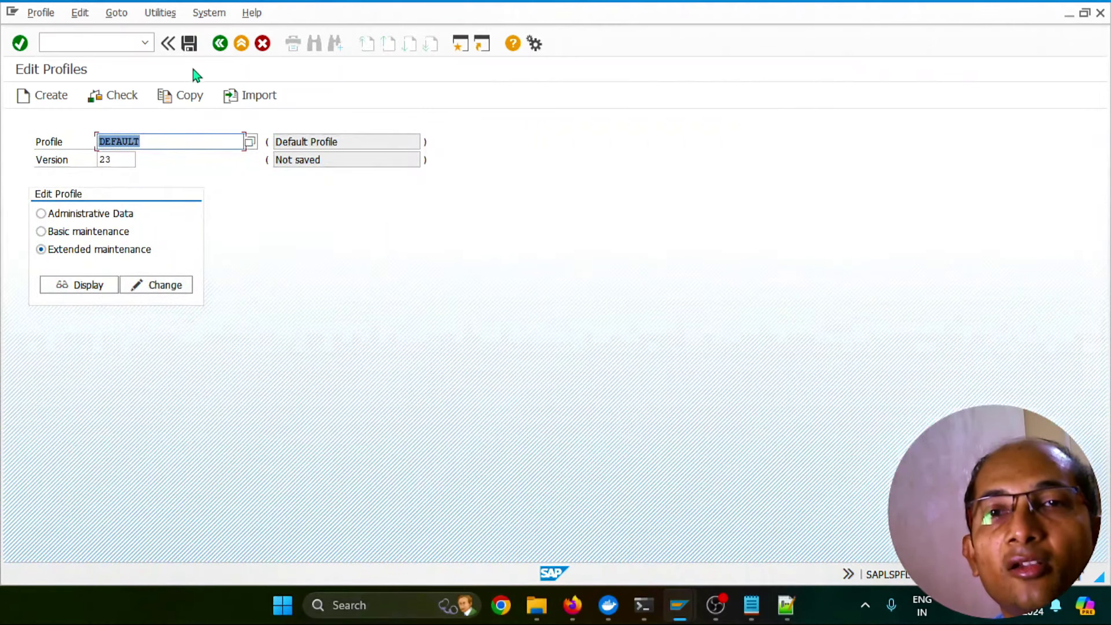
pyautogui.click(189, 44)
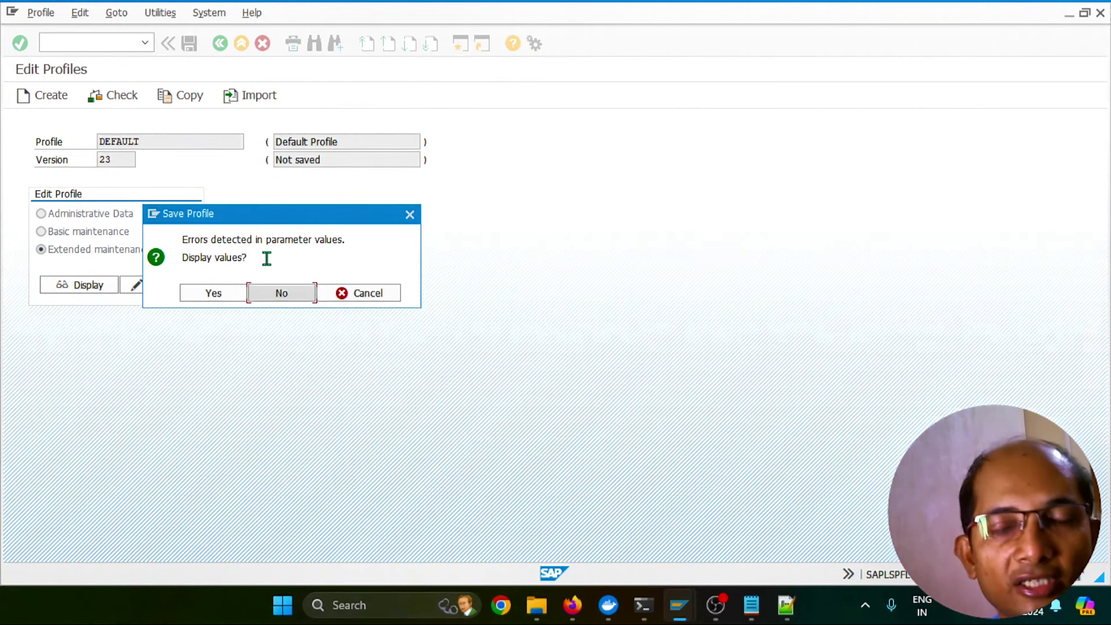
# Activate the saved DEFAULT profile as version 000024 without displaying flagged values, acknowledging the restart note
pyautogui.click(281, 293)
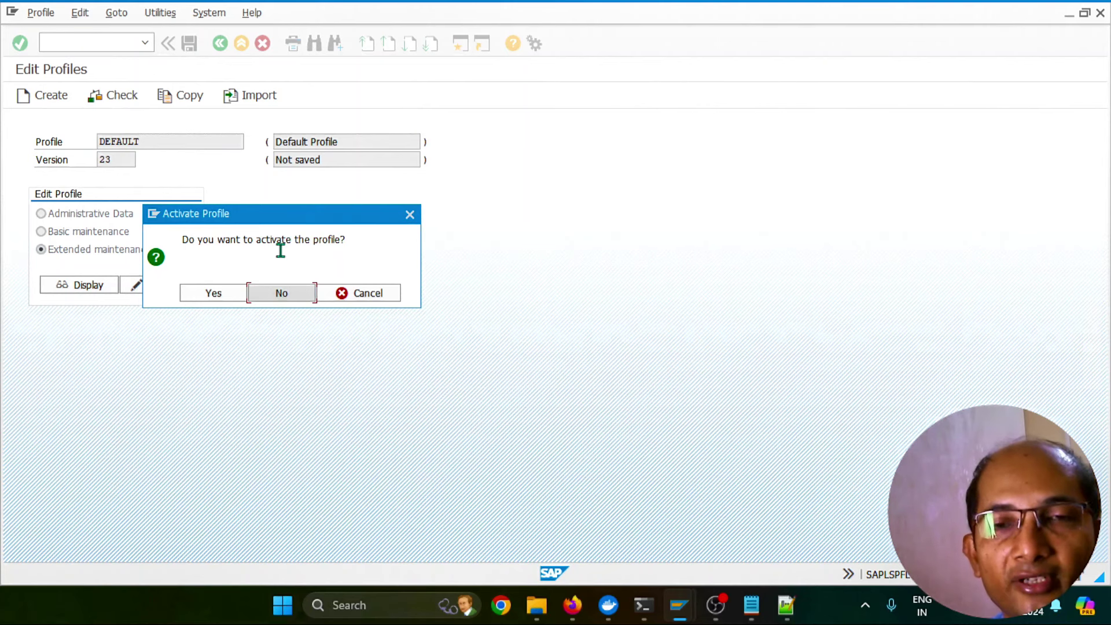
pyautogui.click(225, 295)
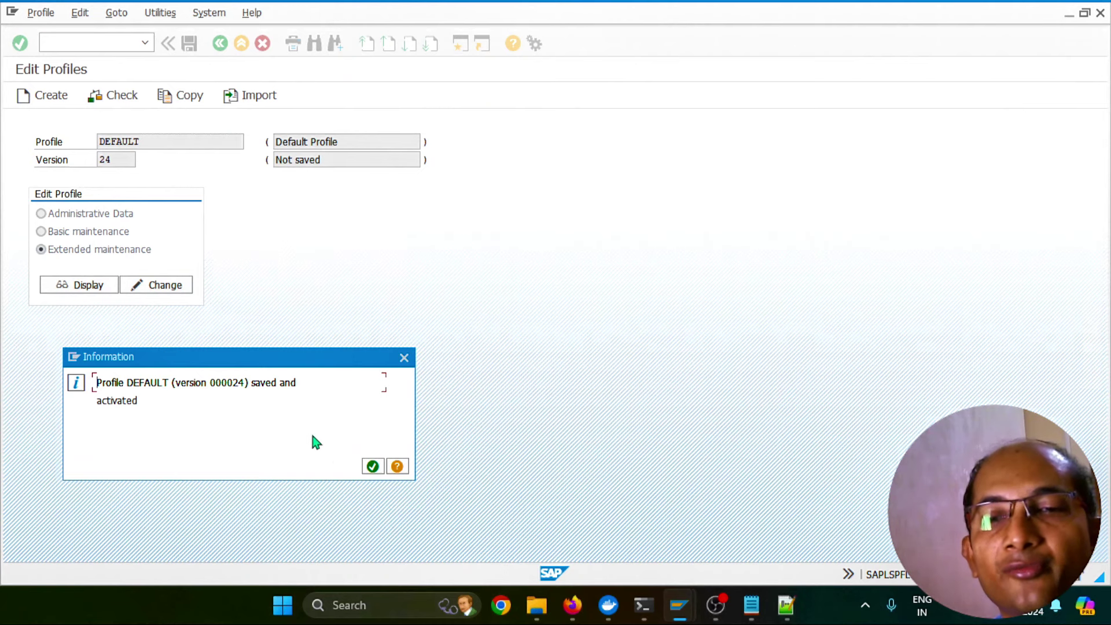
pyautogui.click(373, 467)
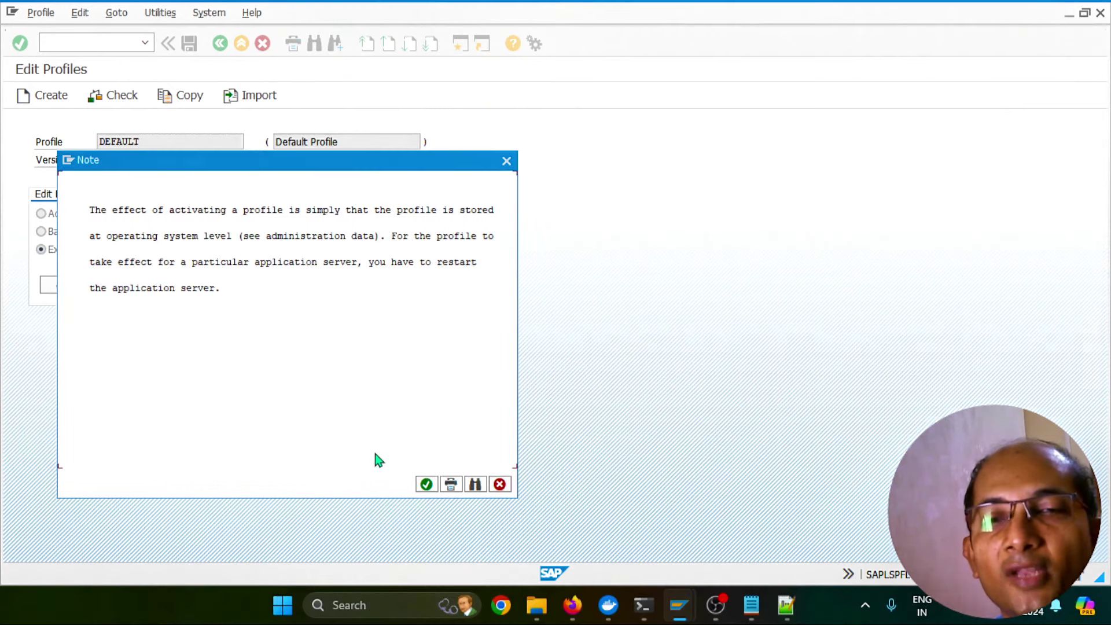
pyautogui.click(426, 485)
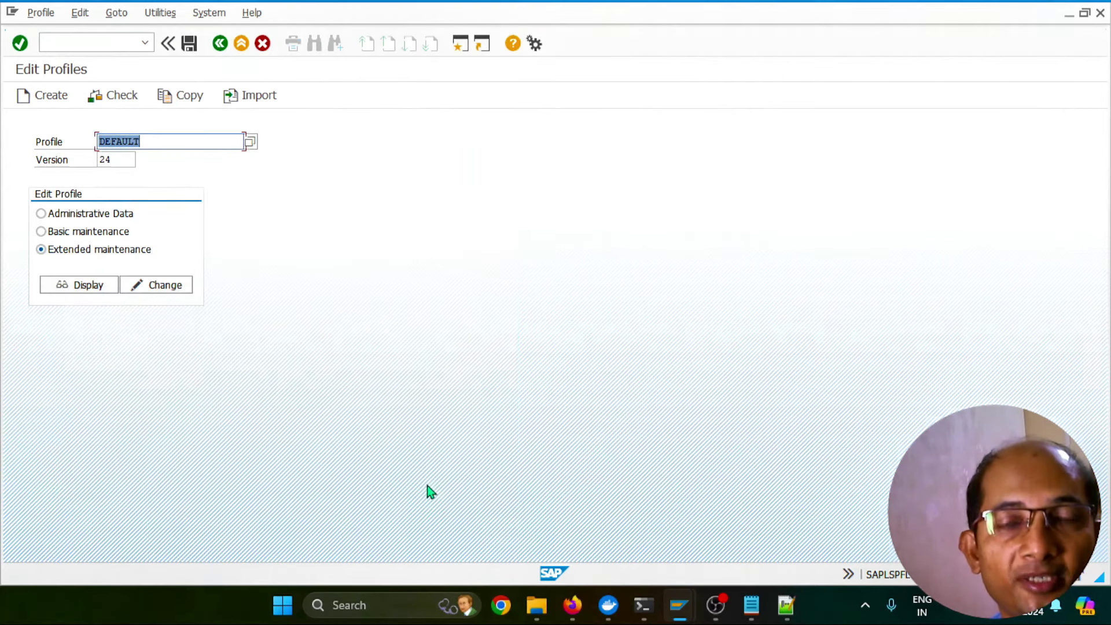
pyautogui.click(96, 42)
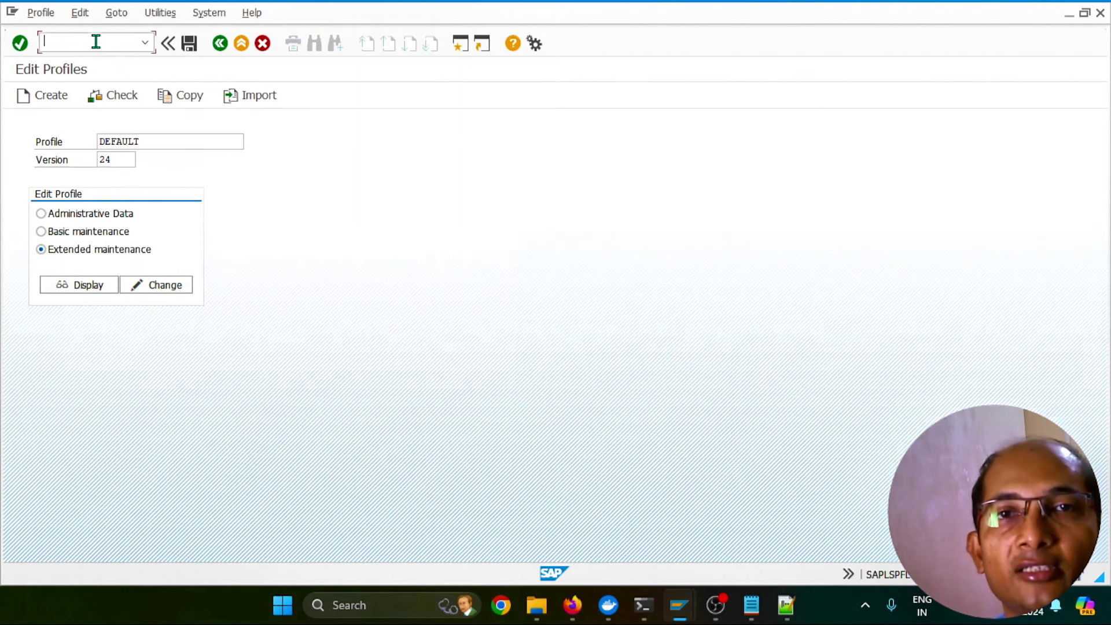
# In SMICM, perform a global hard shutdown and restart of all ICM processes
pyautogui.write('/osmic')
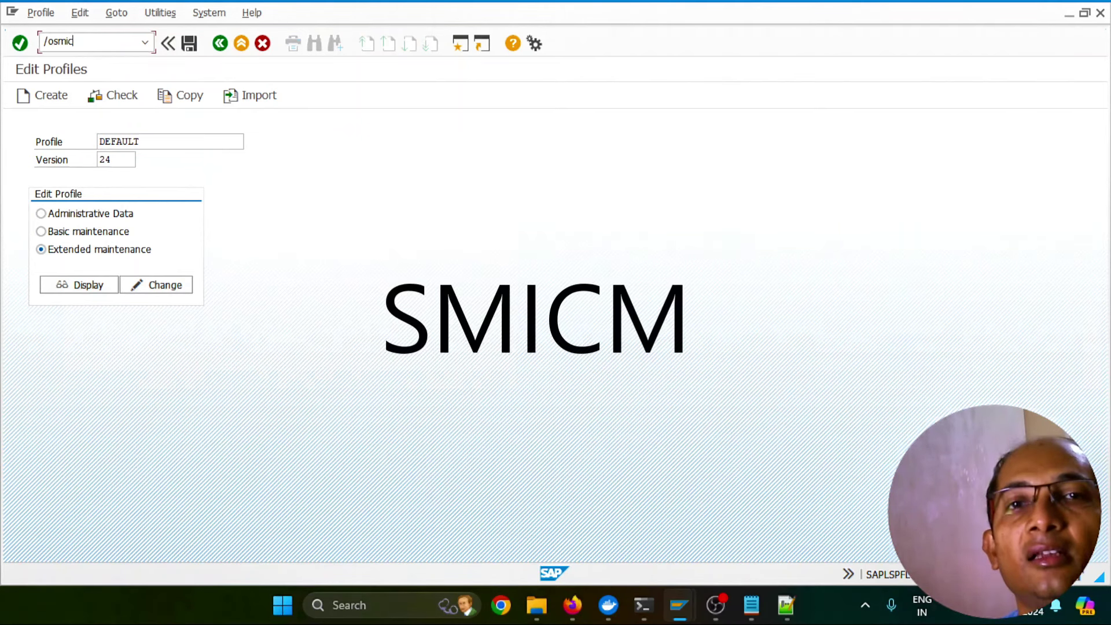
pyautogui.write('m')
pyautogui.press('Return')
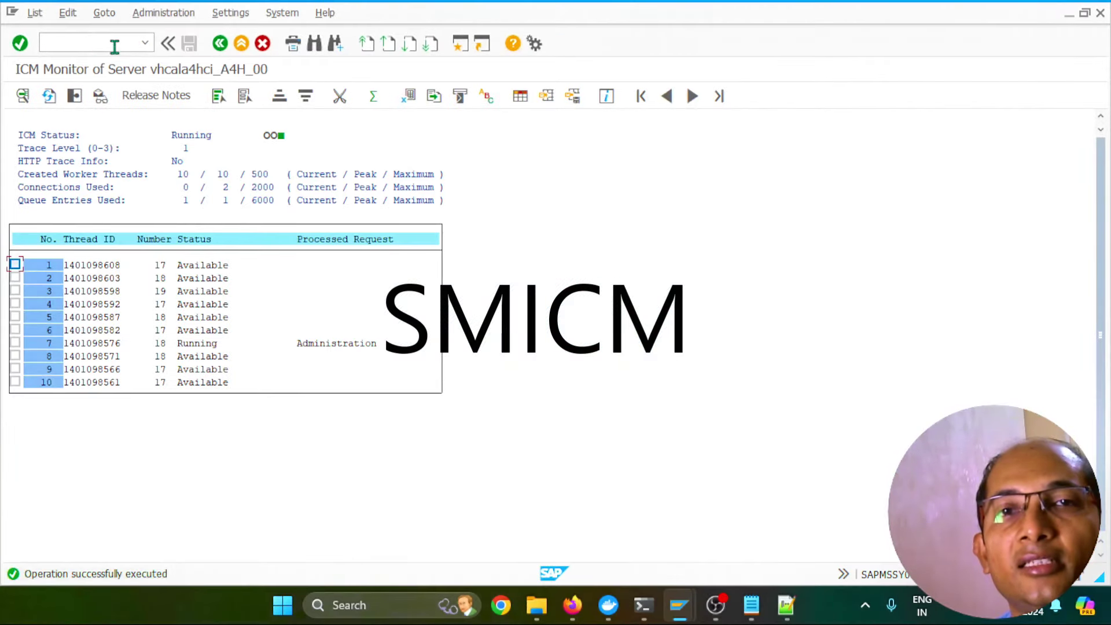
pyautogui.click(170, 15)
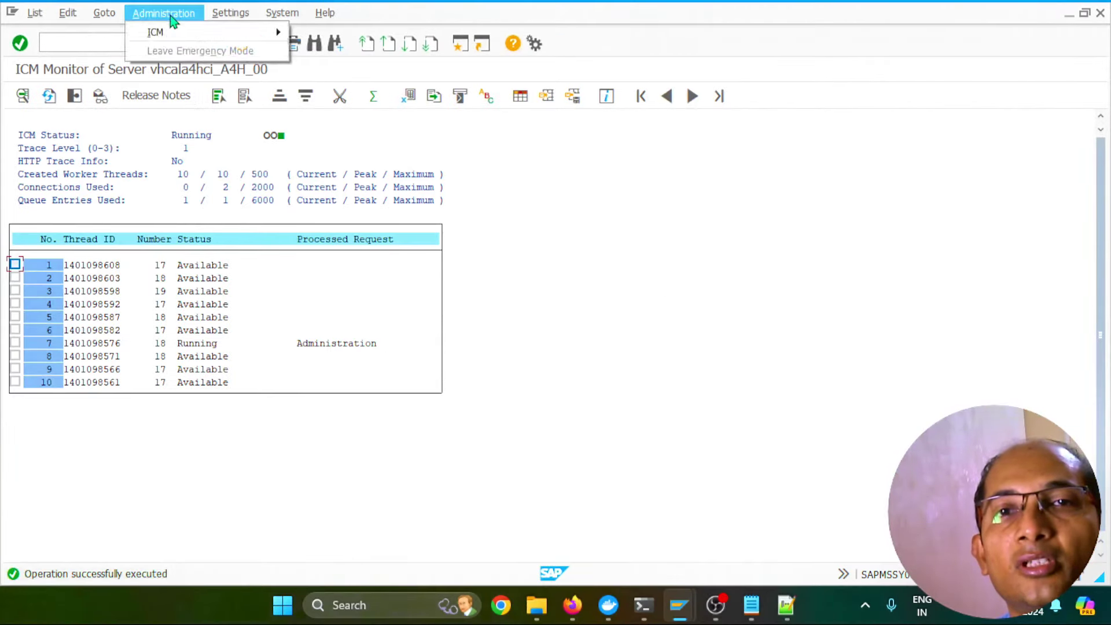
pyautogui.moveTo(178, 35)
pyautogui.moveTo(337, 58)
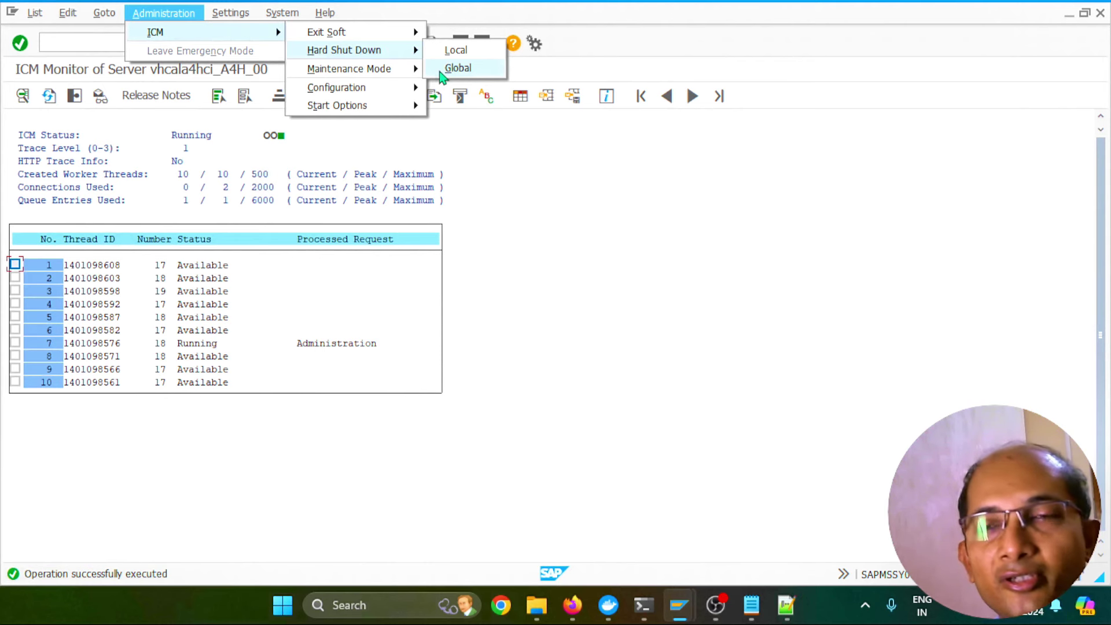
pyautogui.click(466, 68)
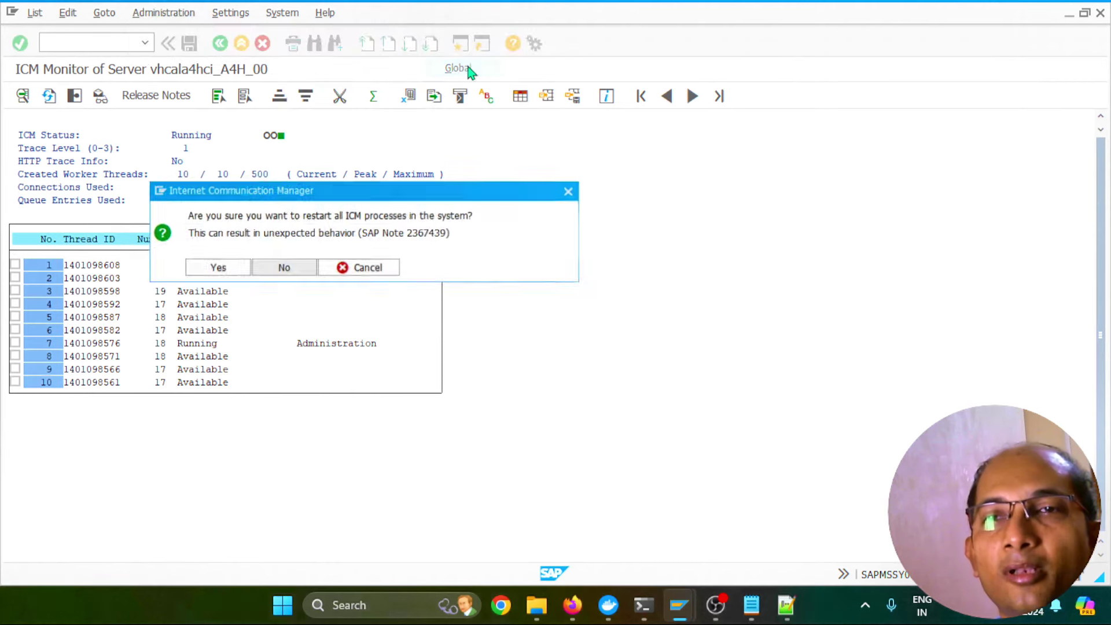
pyautogui.click(221, 268)
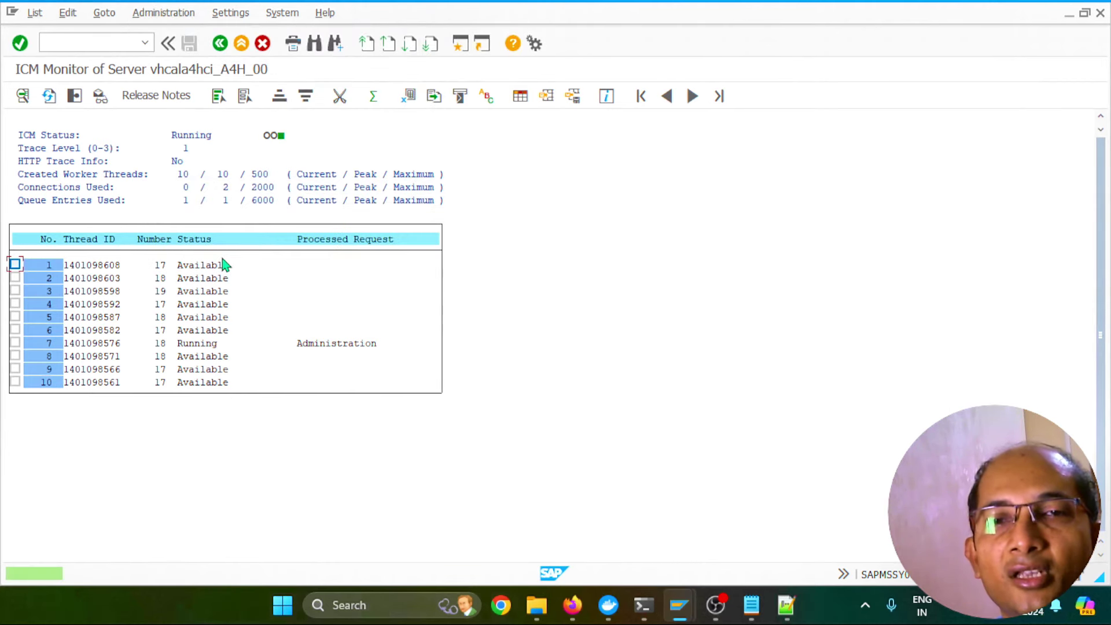
# Display the ICM parameters and verify icm/trusted_reverse_proxy[0] trusts CN=CloudConnector, O=SAP, C=DE
pyautogui.click(104, 12)
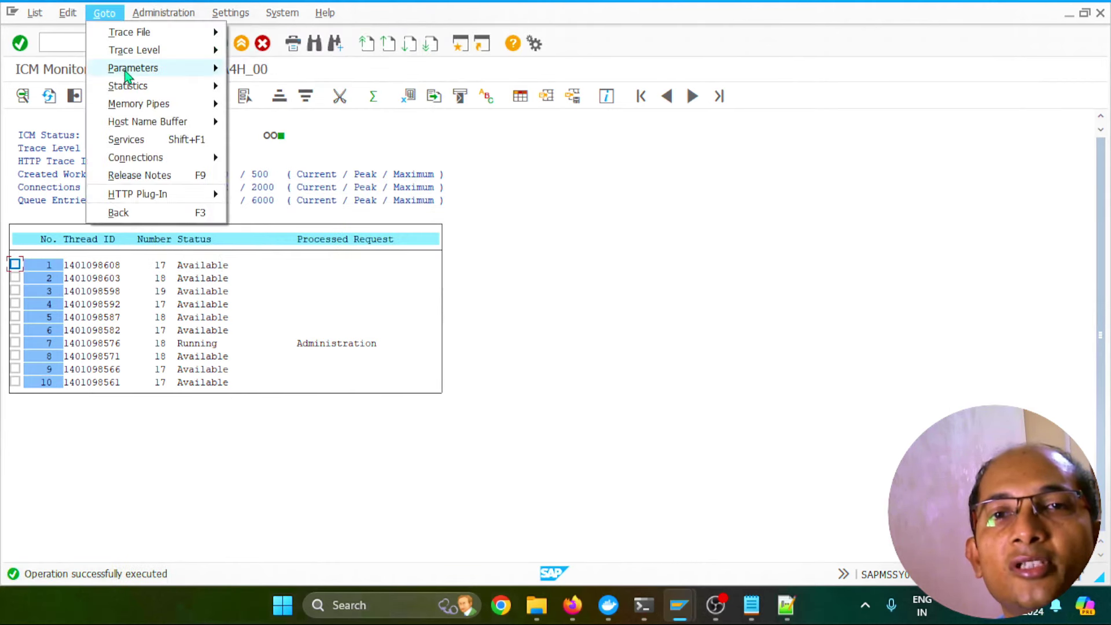
pyautogui.moveTo(176, 74)
pyautogui.click(259, 70)
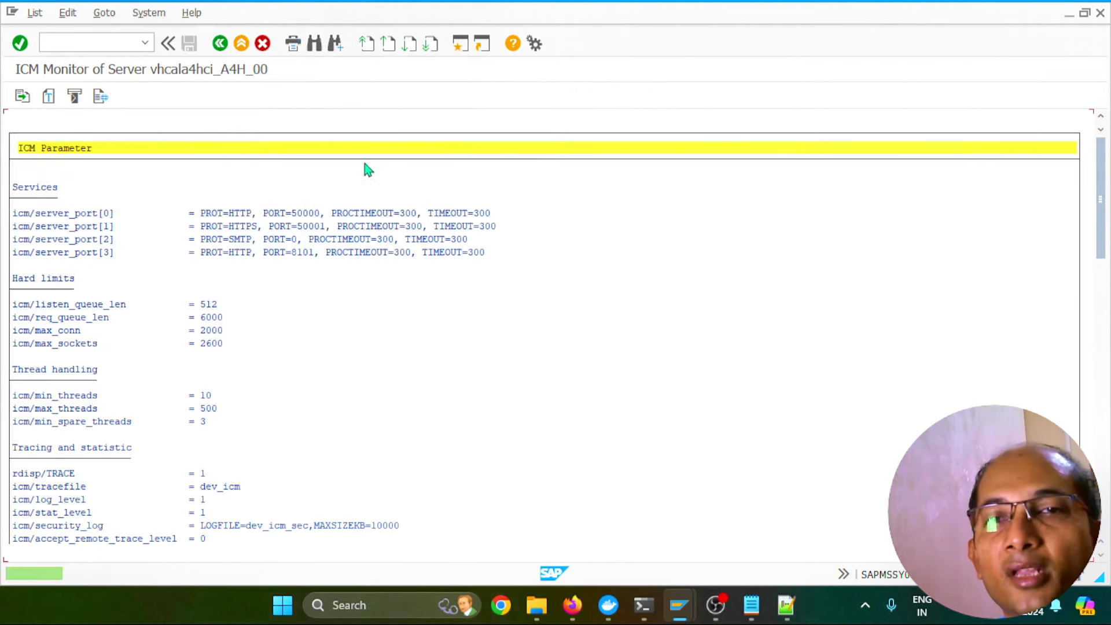
pyautogui.moveTo(1100, 243); pyautogui.dragTo(1100, 432)
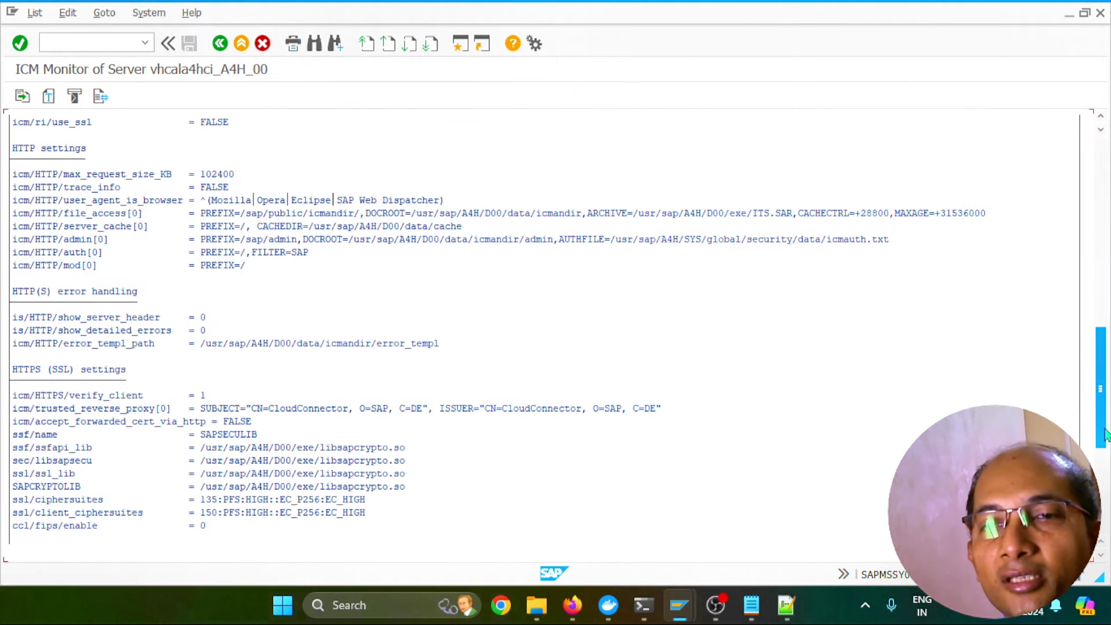
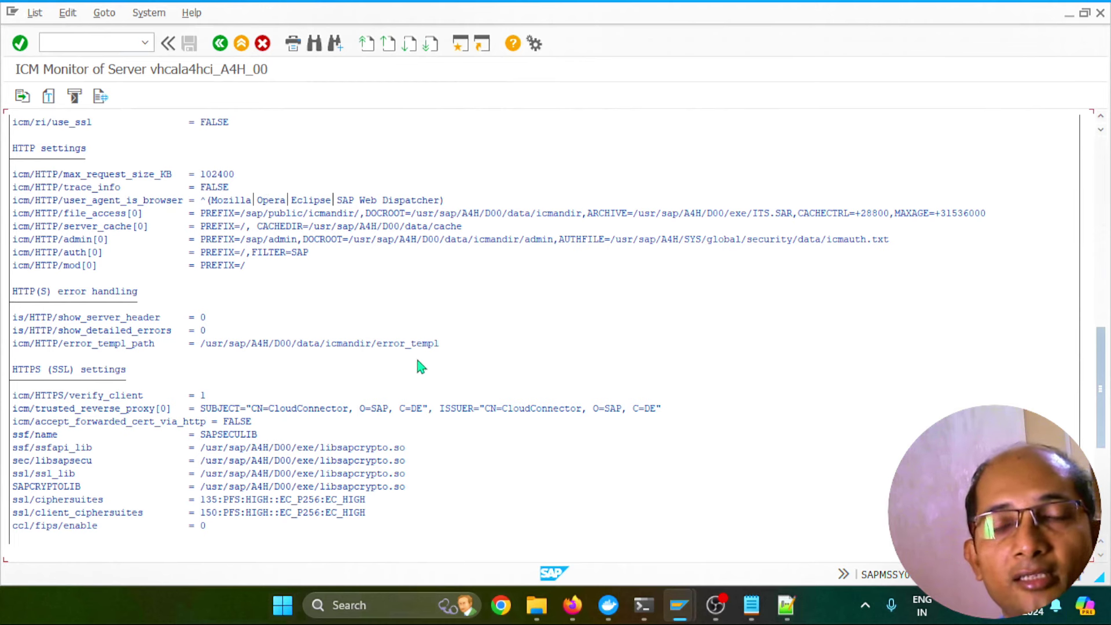
# Bring Firefox's Cloud Connector configuration page, showing certificate CN=CloudConnector,O=SAP,C=DE, to the front
pyautogui.click(570, 602)
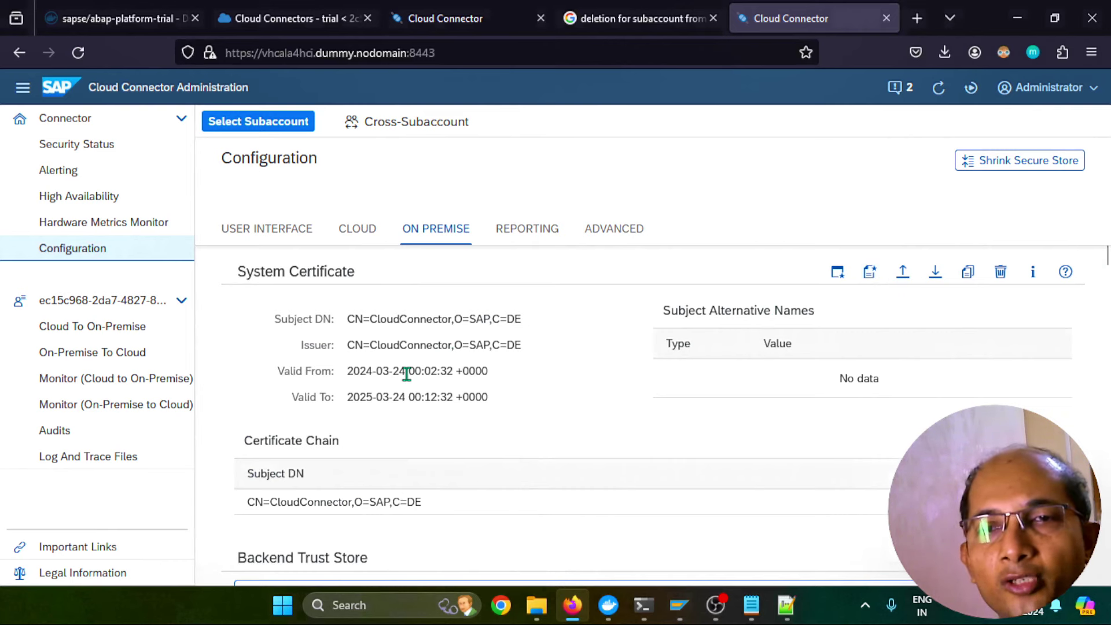
pyautogui.scroll(-5, 408, 373)
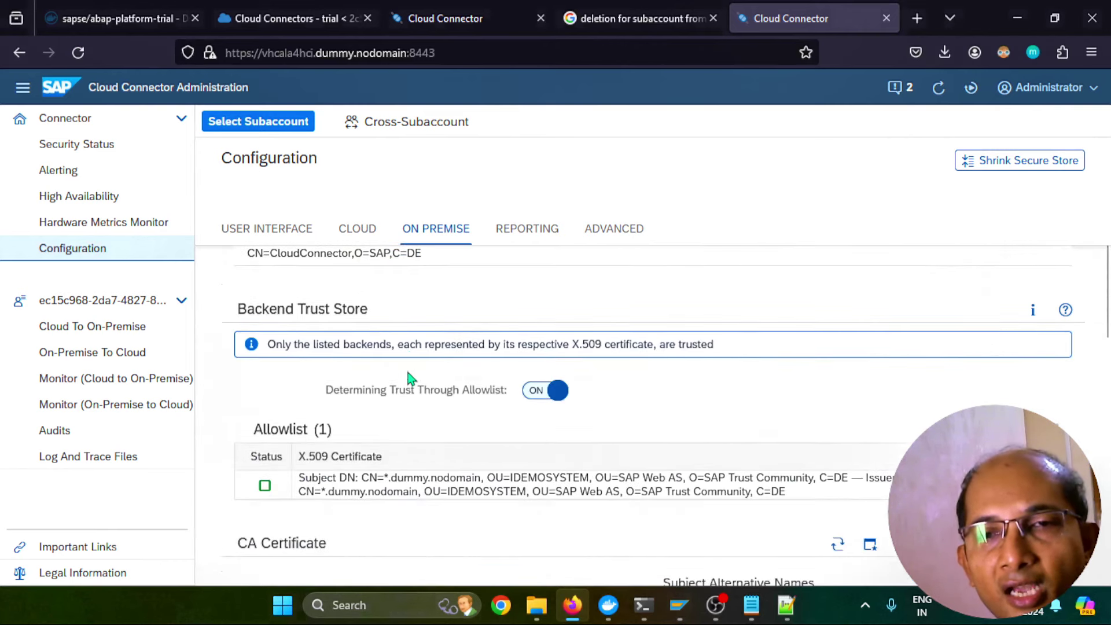
pyautogui.scroll(-3, 409, 377)
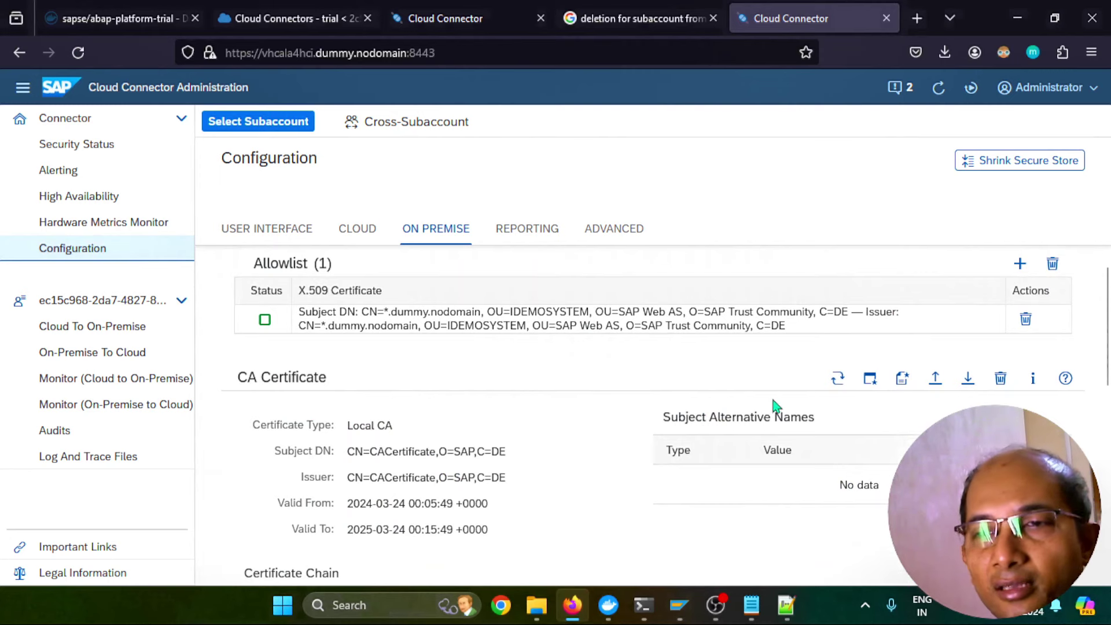
pyautogui.scroll(-3, 640, 418)
pyautogui.scroll(-3, 640, 418)
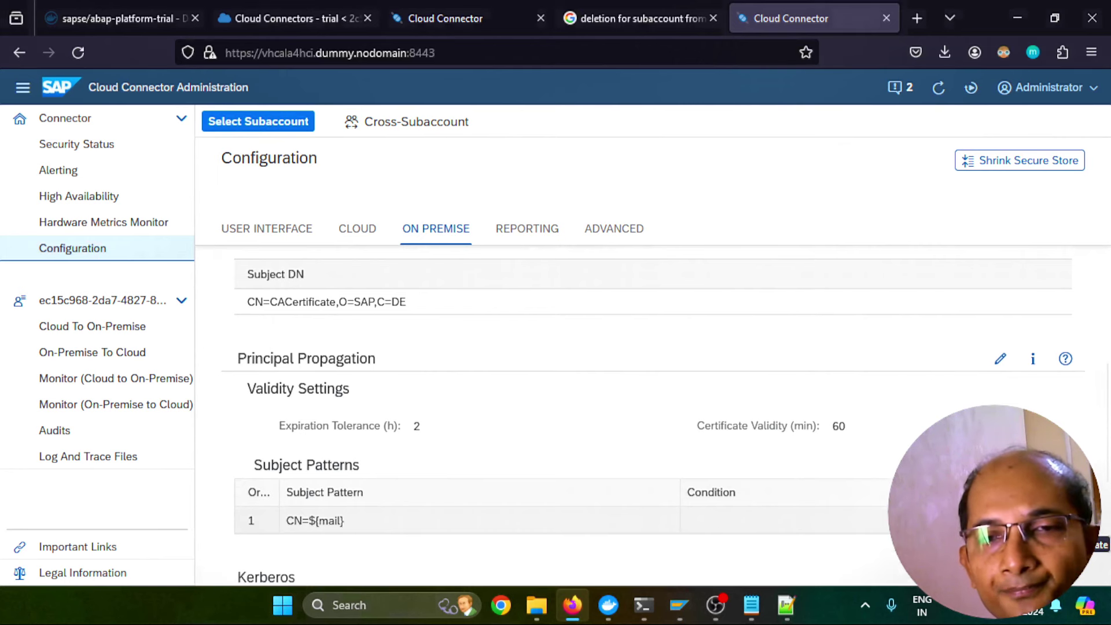
pyautogui.scroll(-2, 550, 399)
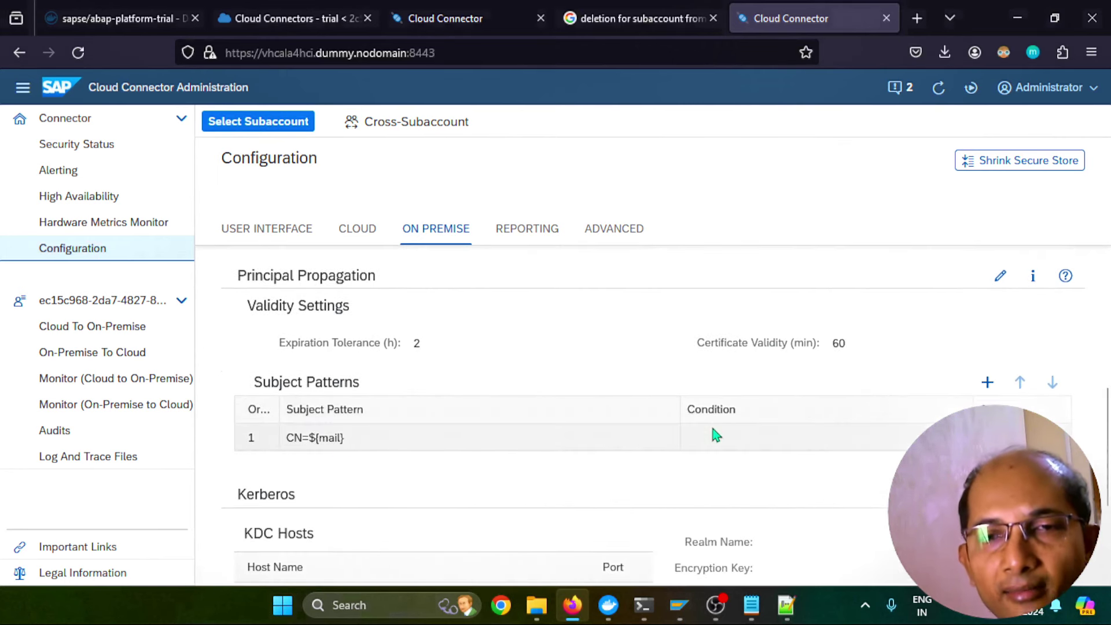
pyautogui.scroll(-3, 716, 434)
pyautogui.scroll(-1, 716, 435)
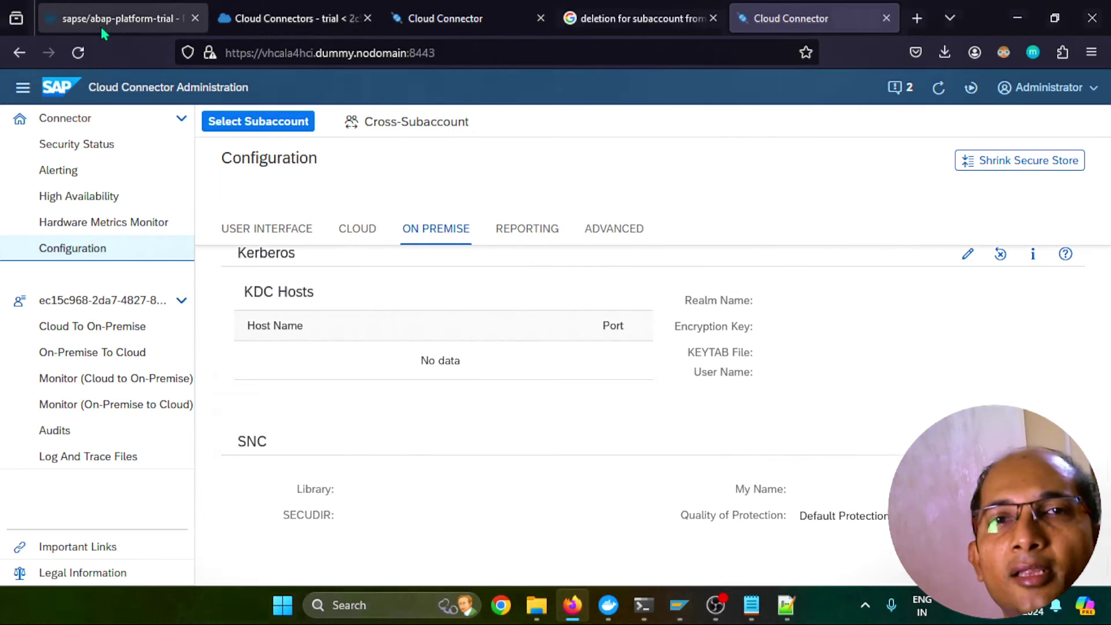
# Check the resource-less vhcala4hci:50001 access control mapping, then return to SAP GUI's ICM Monitor
pyautogui.click(417, 22)
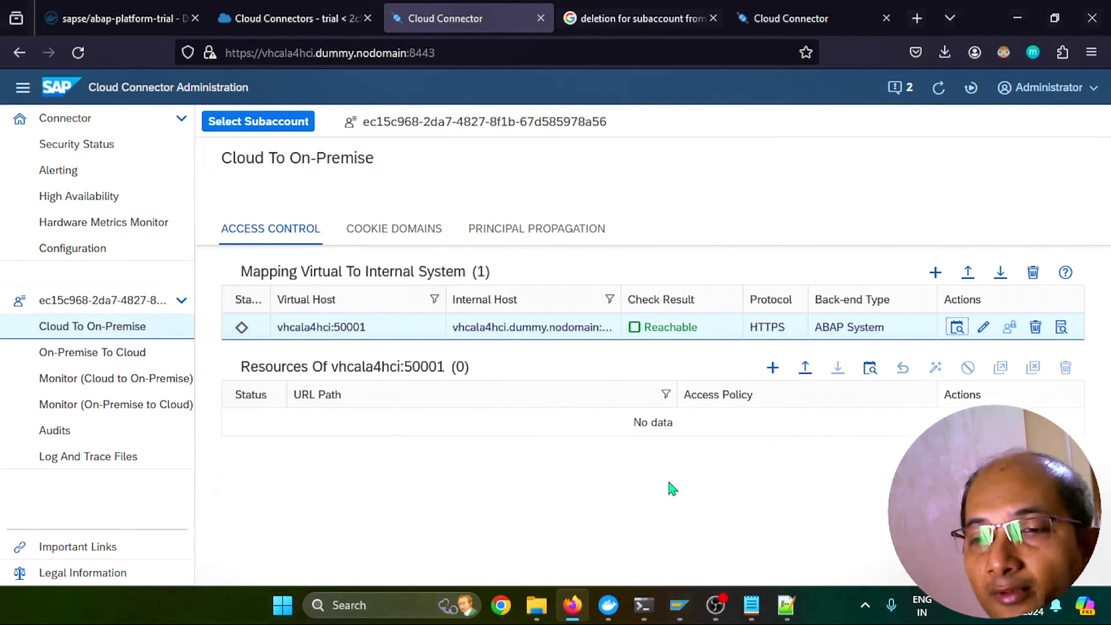
pyautogui.moveTo(679, 605)
pyautogui.click(857, 521)
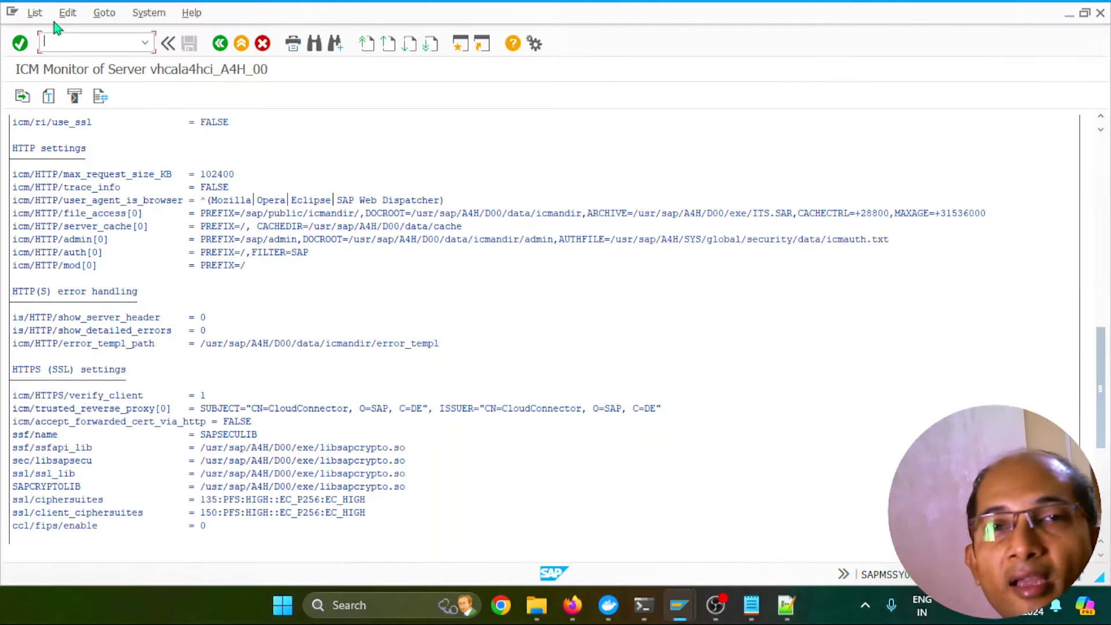
# Open SICF and filter the ICF services by service name PING
pyautogui.write('/o')
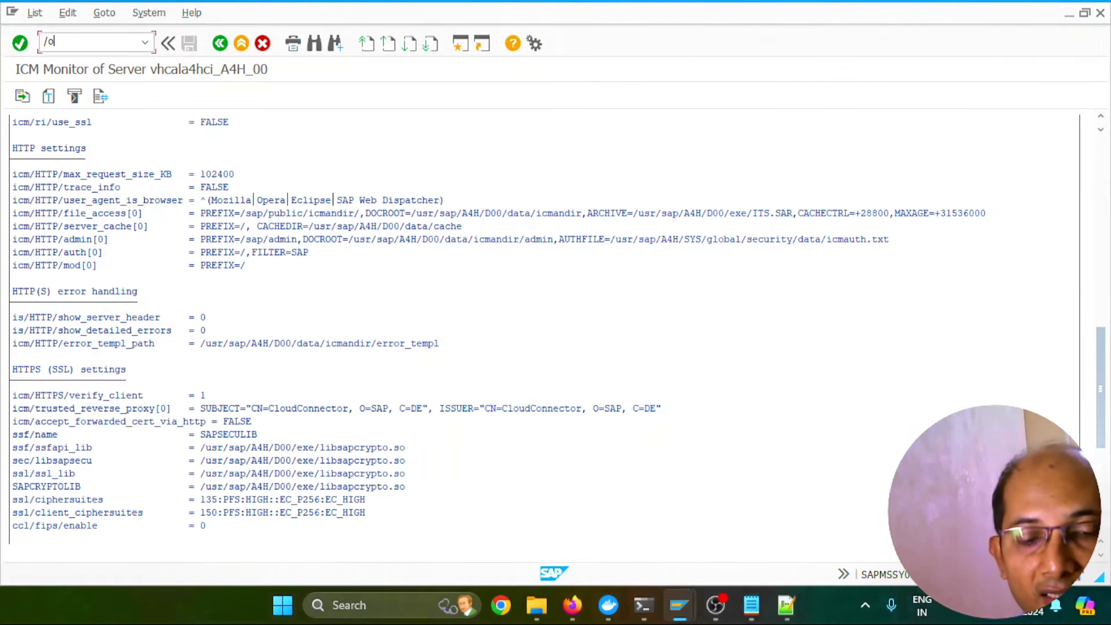
pyautogui.write('al11')
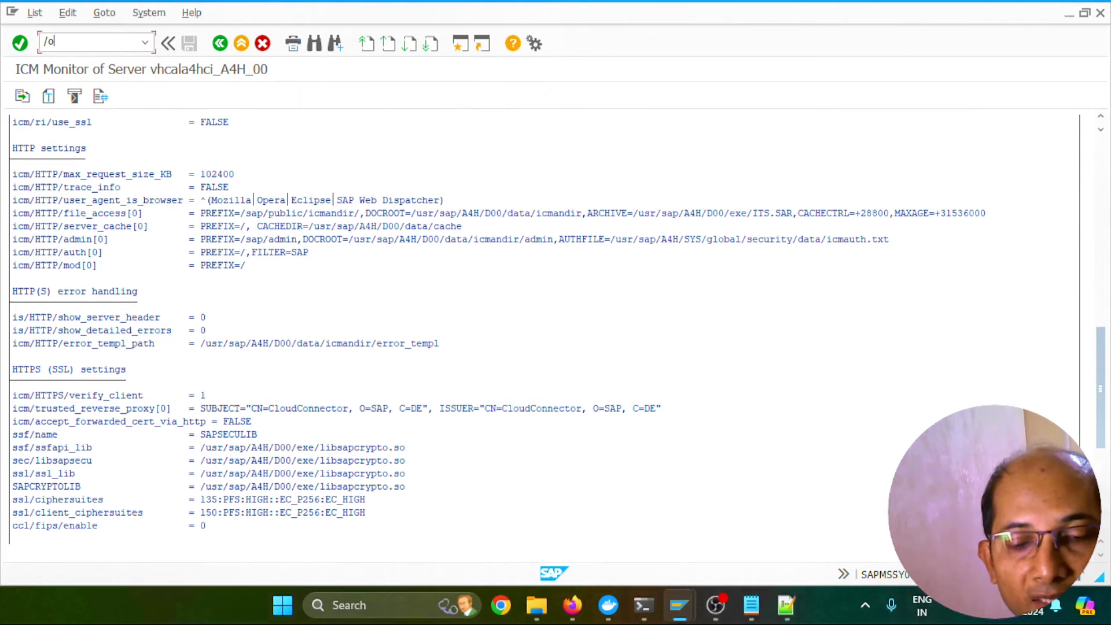
pyautogui.press('Return')
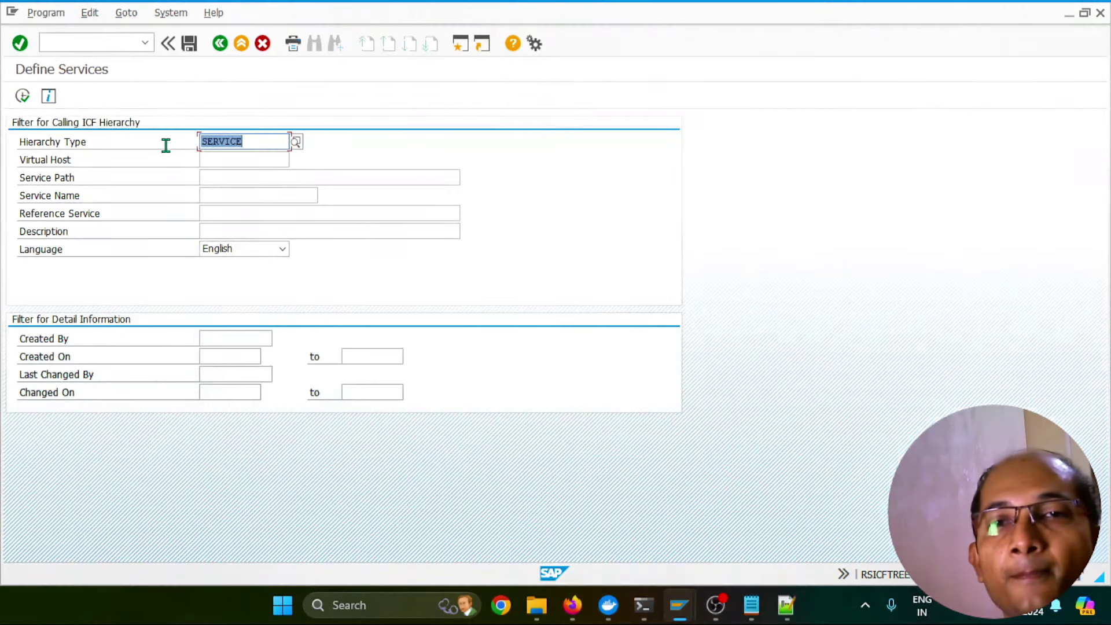
pyautogui.click(216, 194)
pyautogui.write('PING')
pyautogui.doubleClick(216, 194)
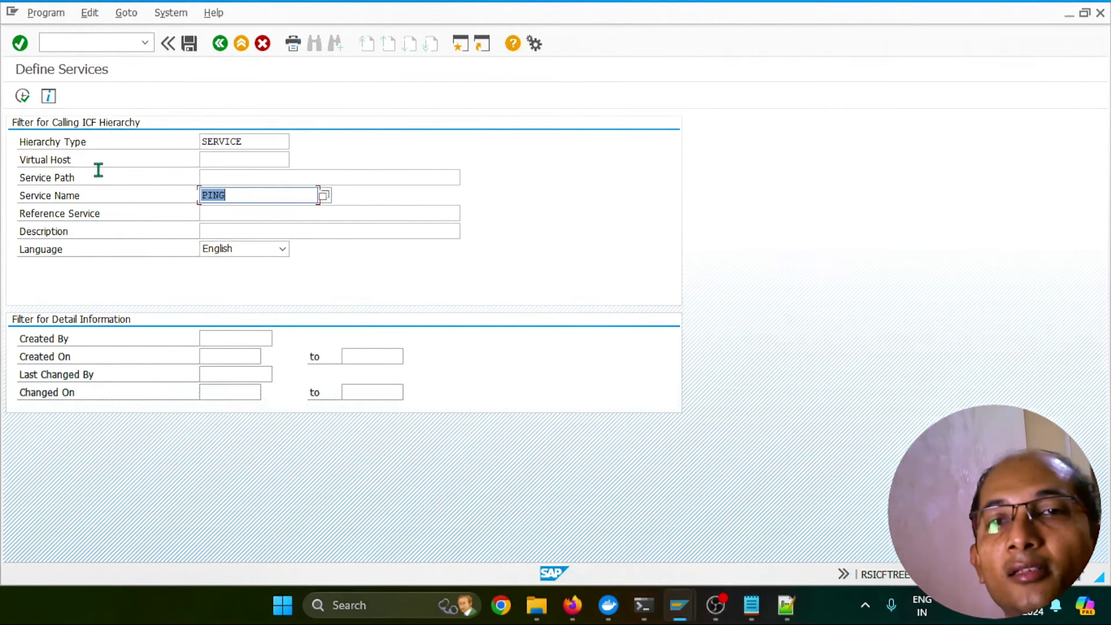
pyautogui.click(22, 96)
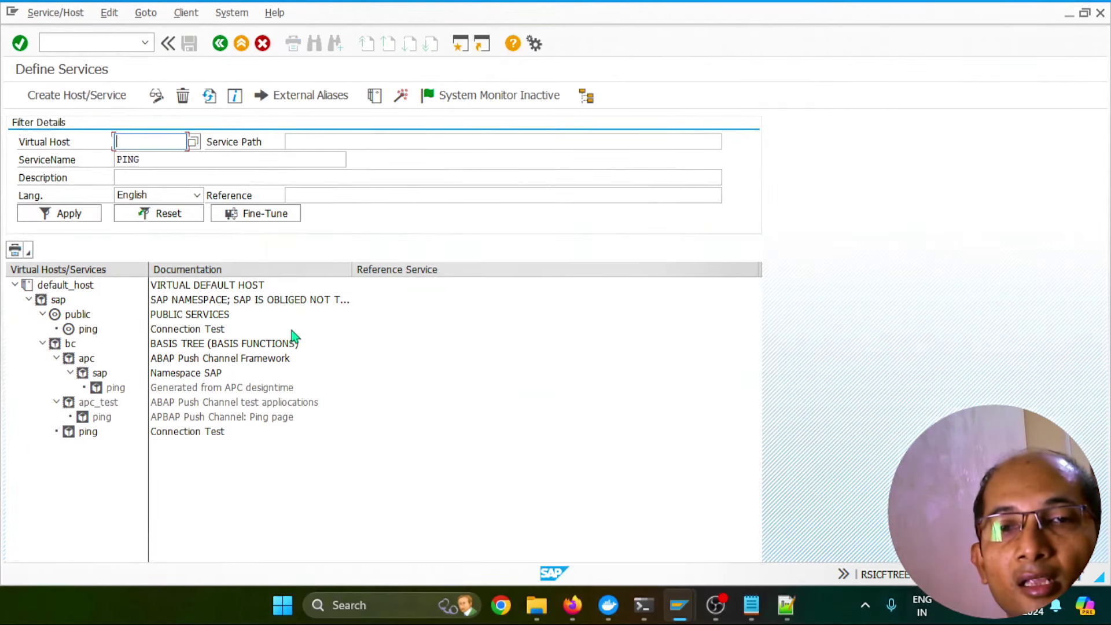
# Confirm the ping service under public is active, with Activate Service greyed out
pyautogui.click(89, 434)
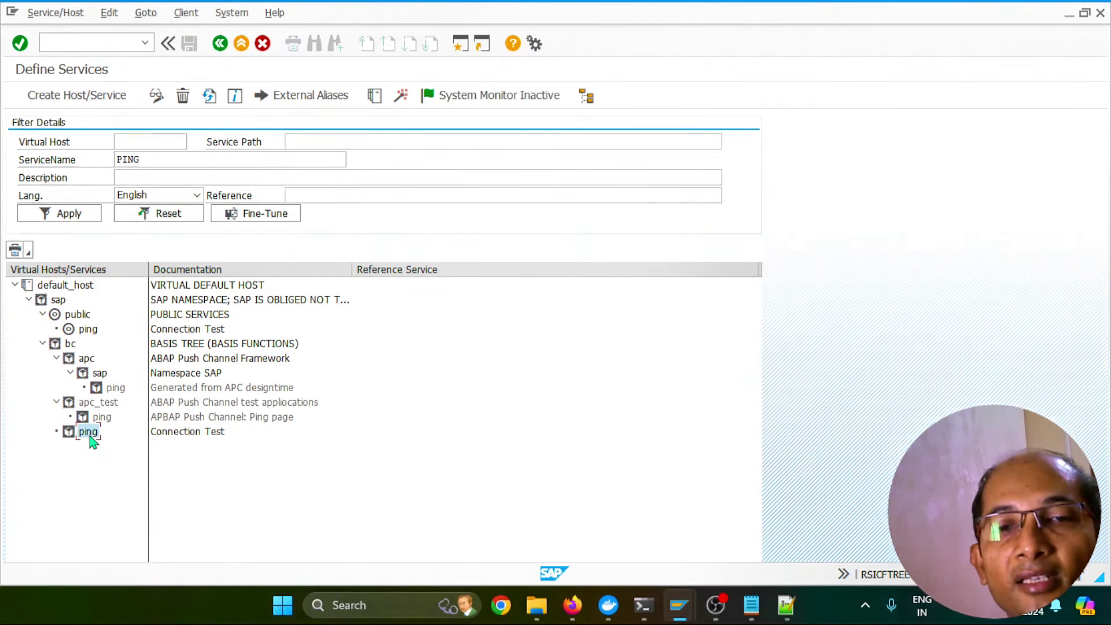
pyautogui.click(89, 330)
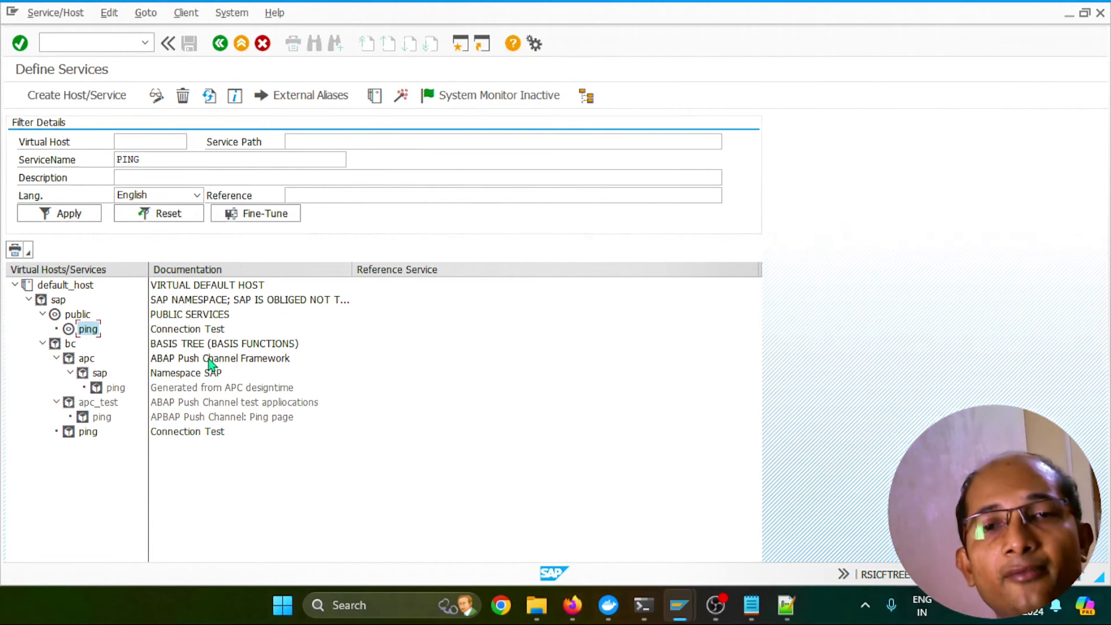
pyautogui.rightClick(91, 337)
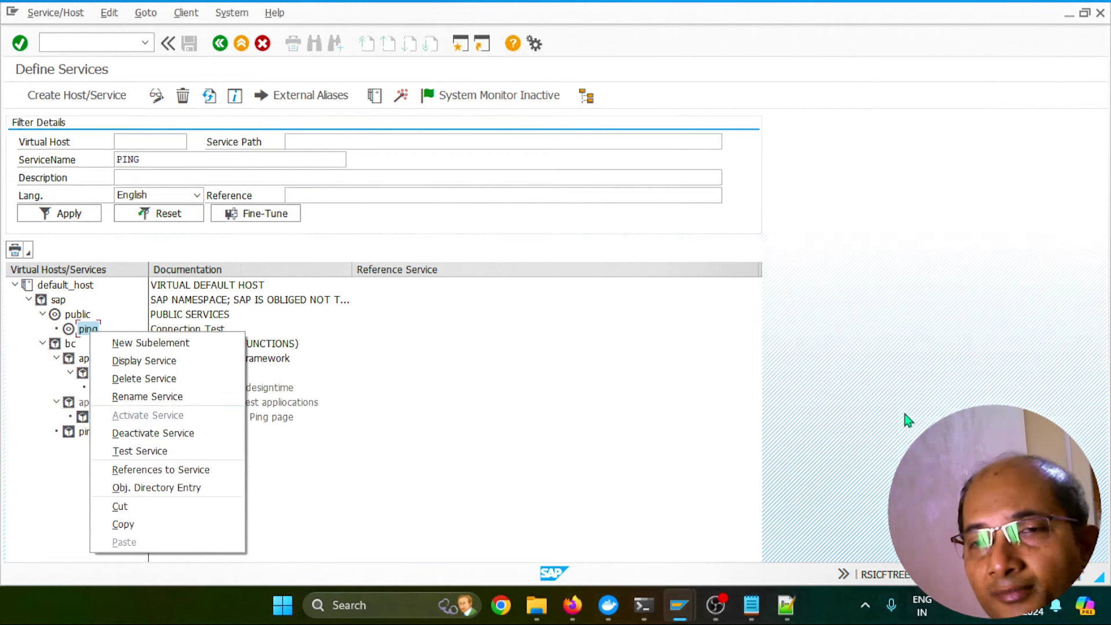
pyautogui.click(145, 415)
pyautogui.click(88, 431)
pyautogui.click(88, 330)
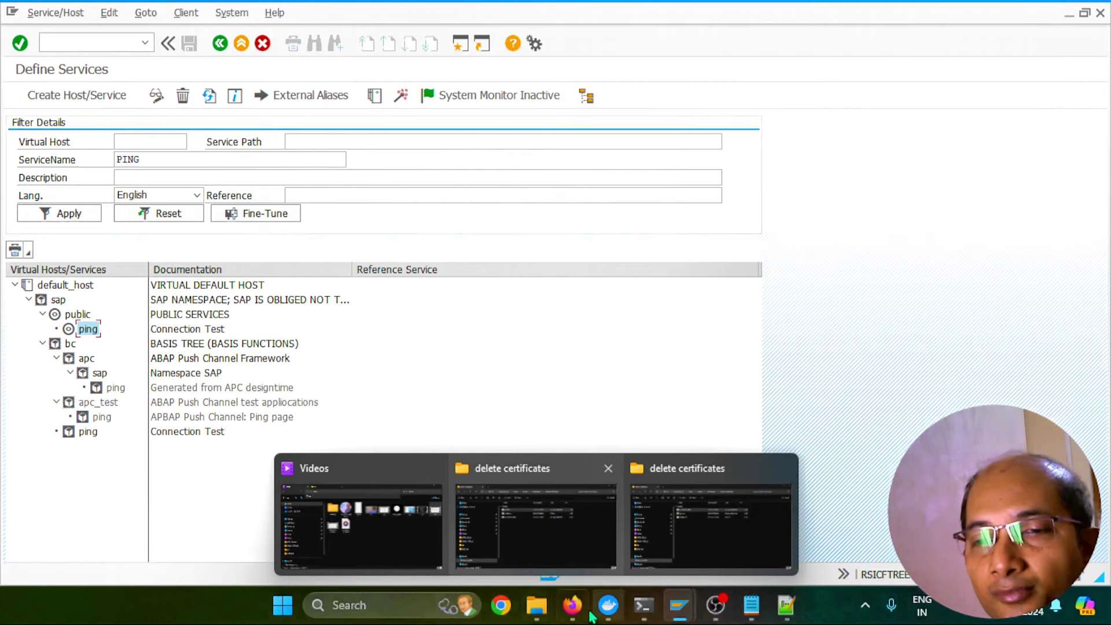
# Add and save resource /sap/ with Path And All Sub-Paths on vhcala4hci:50001
pyautogui.click(571, 605)
pyautogui.click(773, 368)
pyautogui.click(472, 228)
pyautogui.write('/sap/')
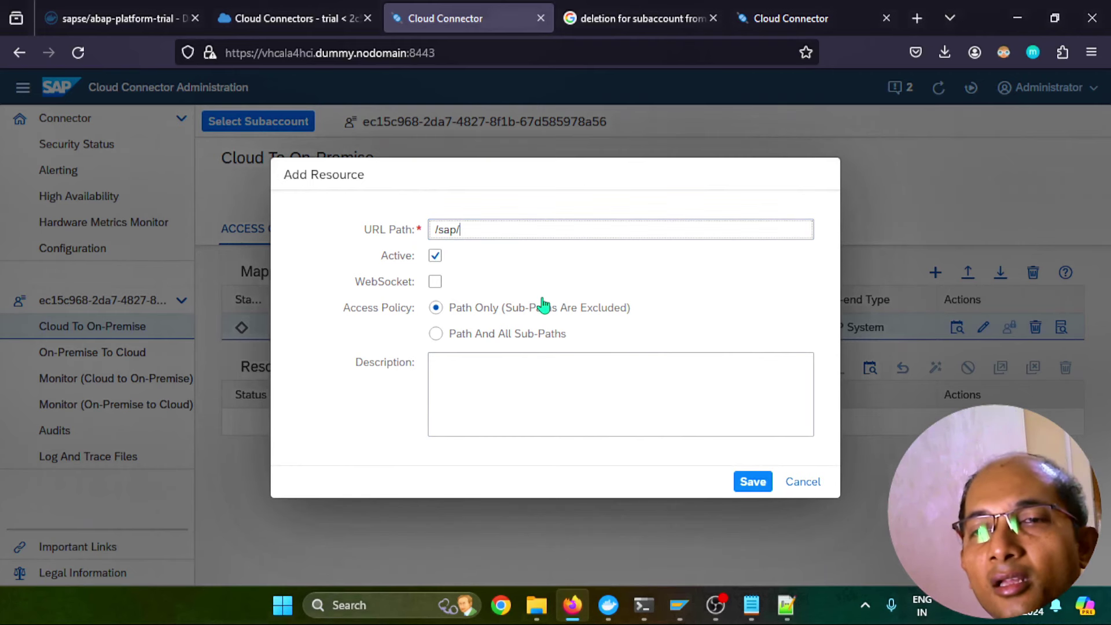
pyautogui.click(450, 334)
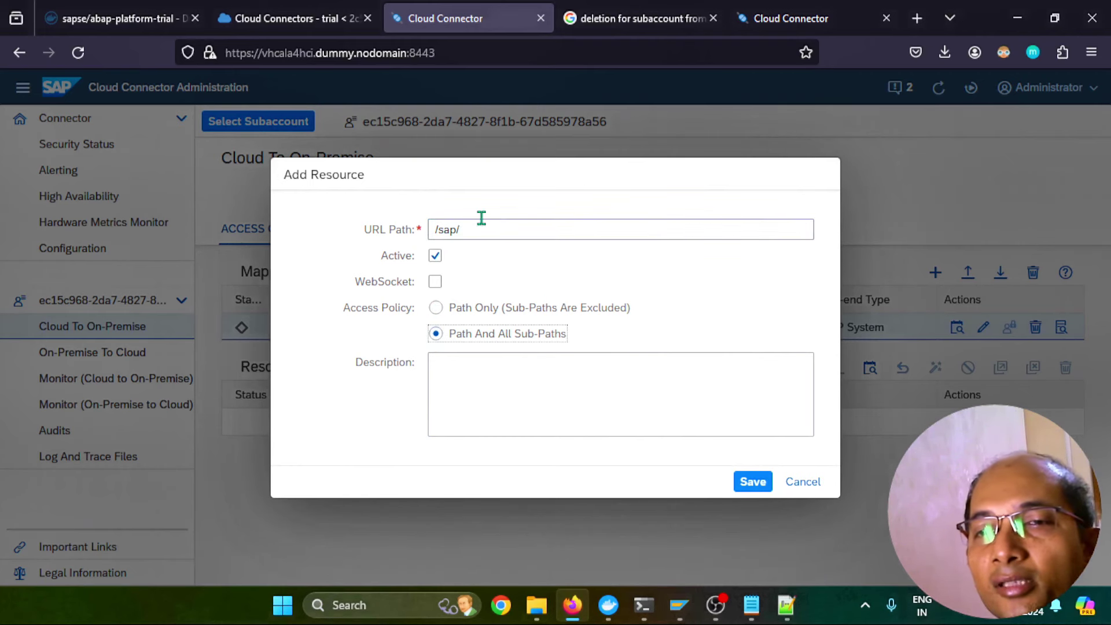
pyautogui.click(752, 482)
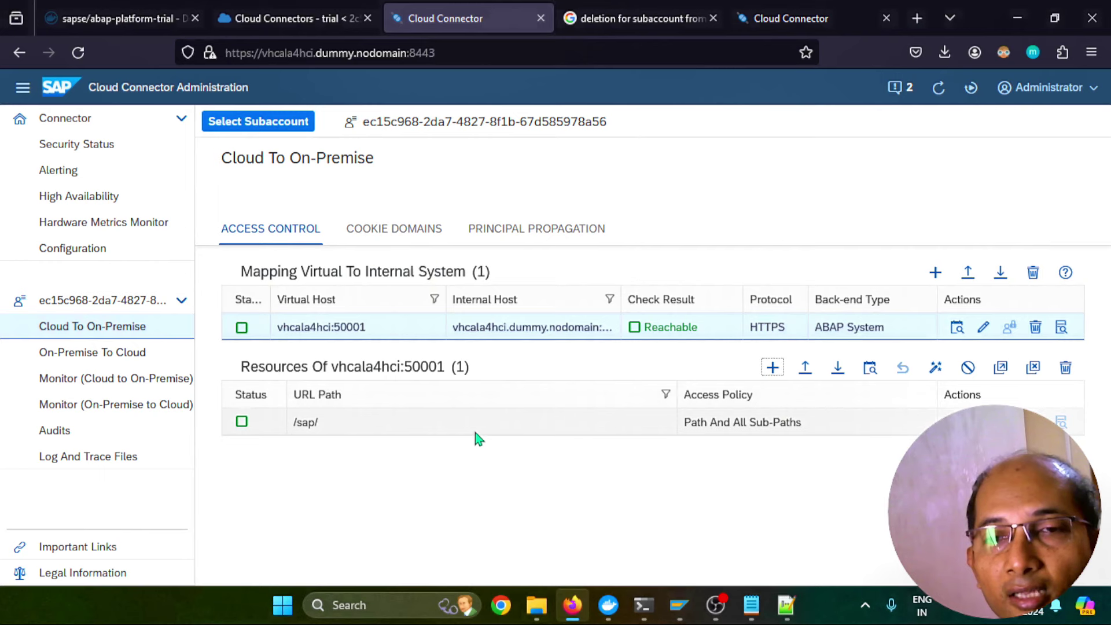
pyautogui.click(276, 21)
# Check exposed back-end vhcala4hci:50001, then open the SAP_ABAP_BACKEND destination under Destinations
pyautogui.scroll(-3, 950, 222)
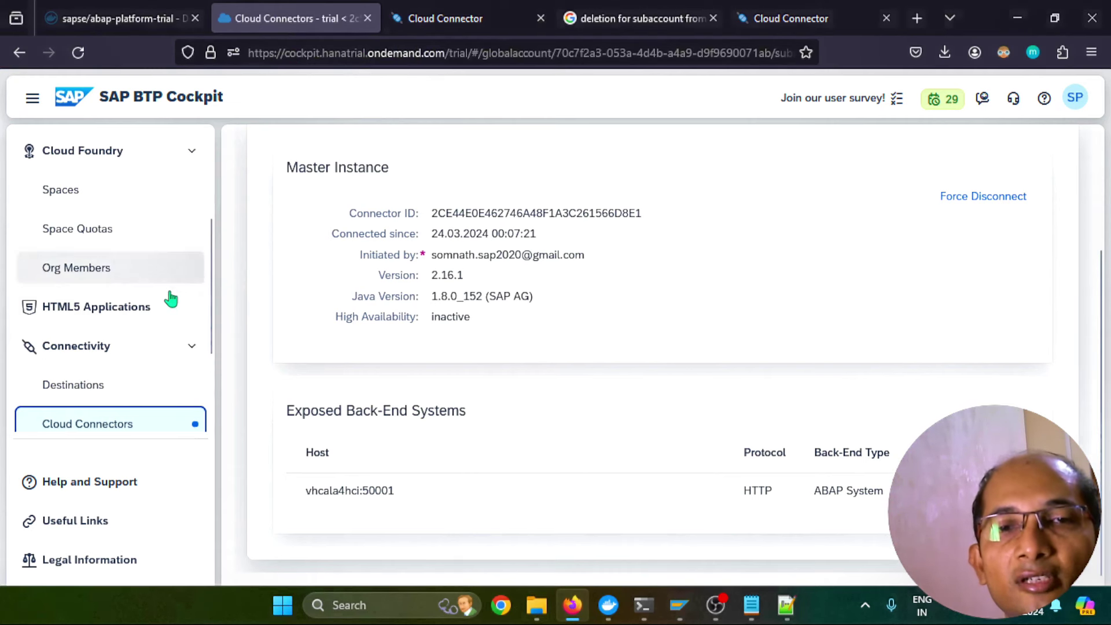
pyautogui.scroll(3, 171, 307)
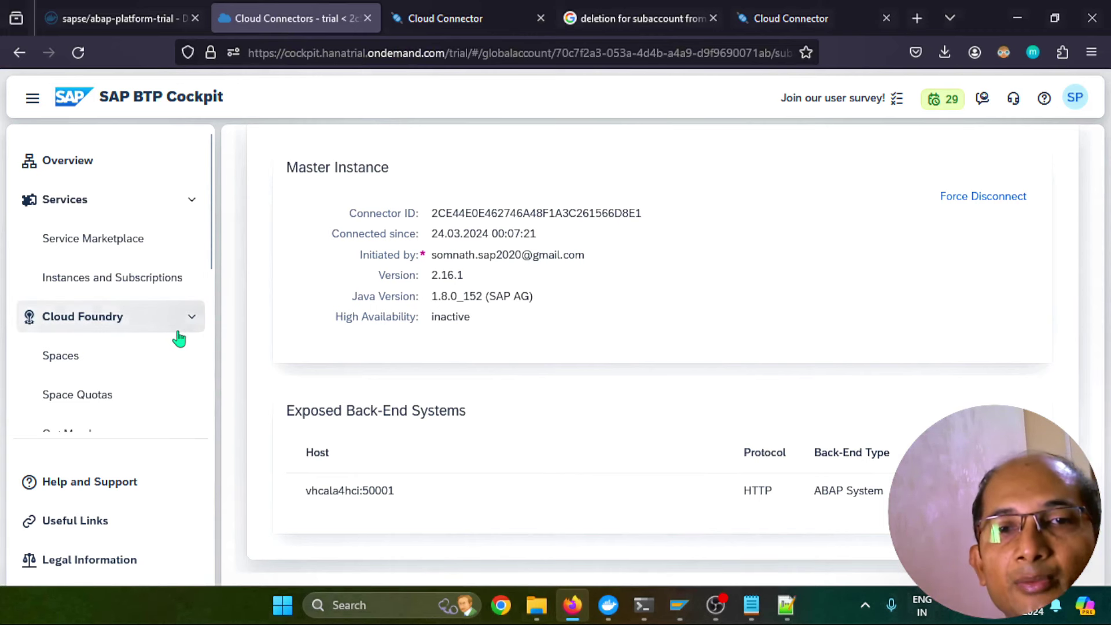
pyautogui.scroll(-2, 173, 341)
pyautogui.scroll(1, 169, 344)
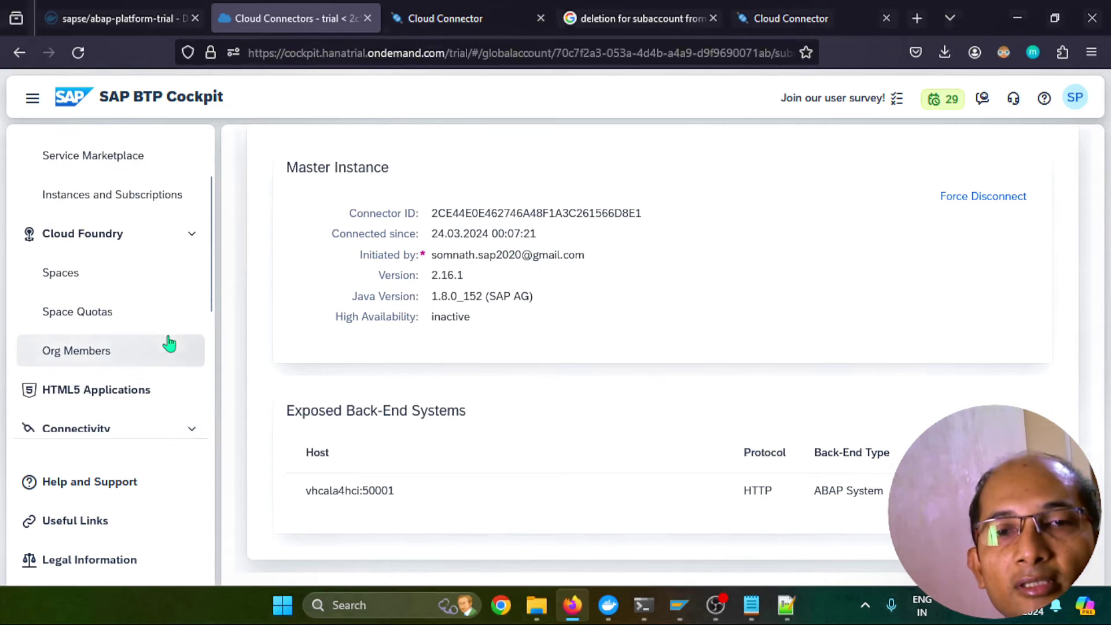
pyautogui.scroll(-2, 169, 344)
pyautogui.click(84, 388)
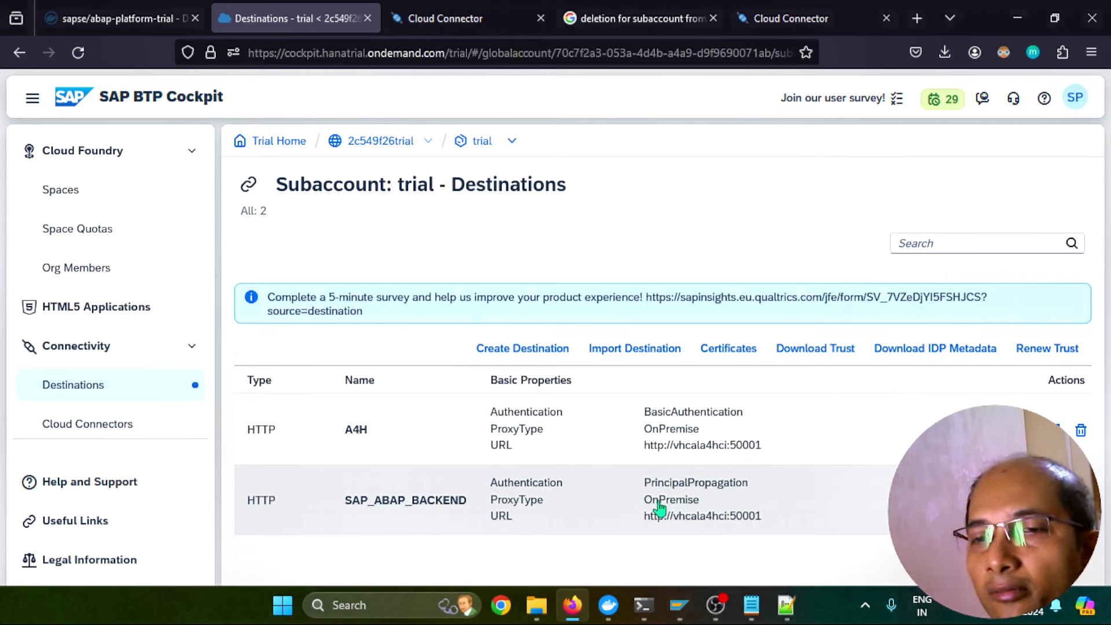
pyautogui.click(810, 499)
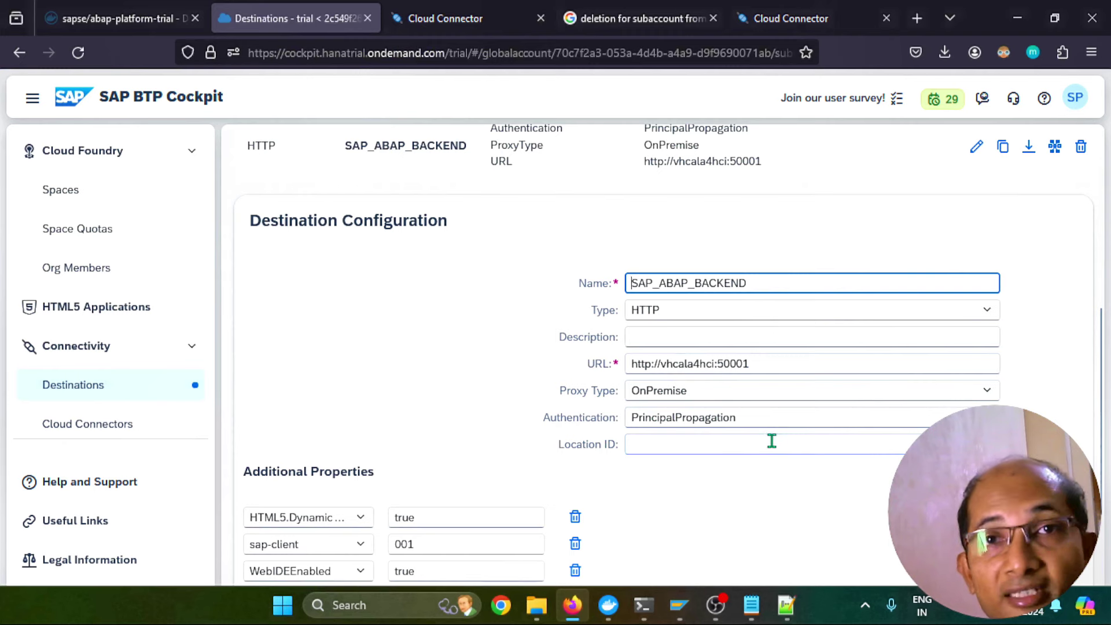
# Save the SAP_ABAP_BACKEND destination with PrincipalPropagation authentication
pyautogui.scroll(-2, 526, 414)
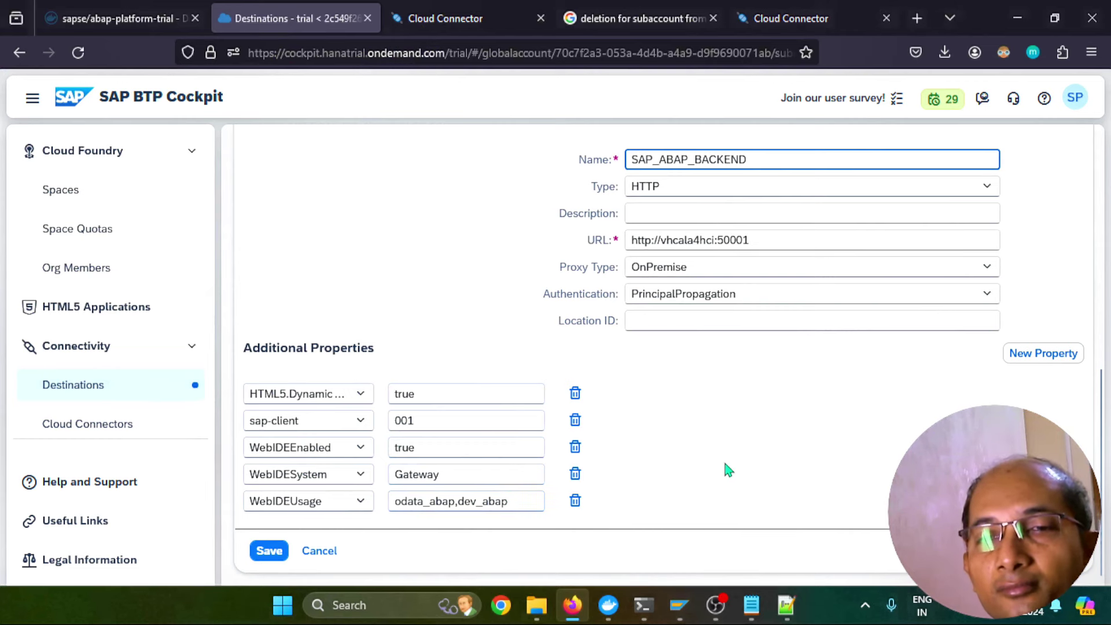
pyautogui.scroll(4, 728, 470)
pyautogui.scroll(-4, 728, 470)
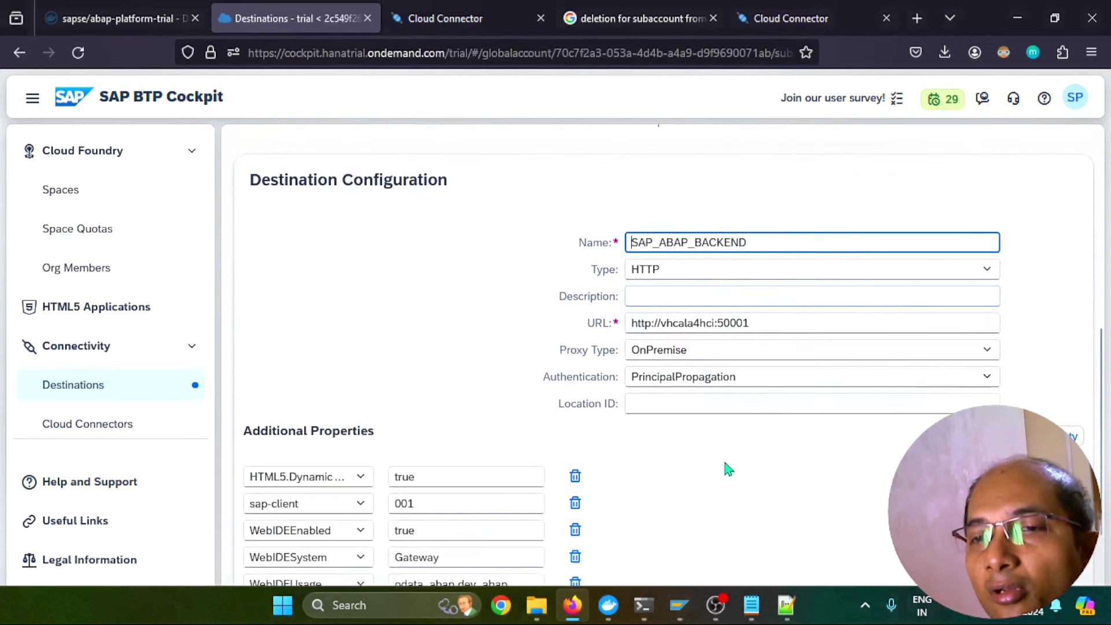
pyautogui.click(281, 552)
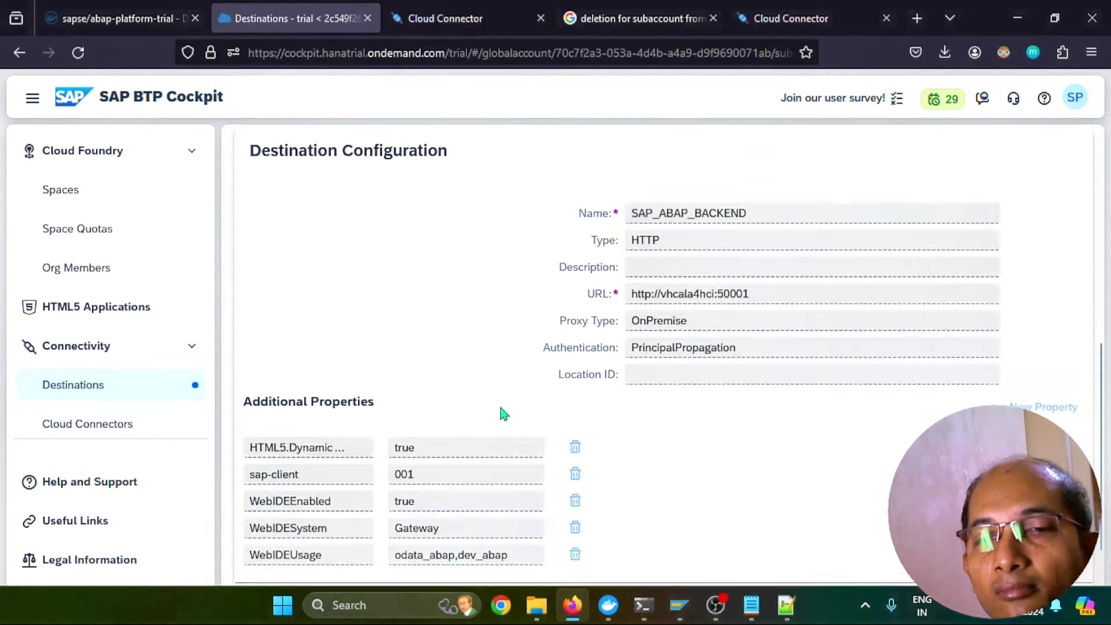
# Run Check Connection on SAP_ABAP_BACKEND and close the successful result
pyautogui.scroll(3, 802, 432)
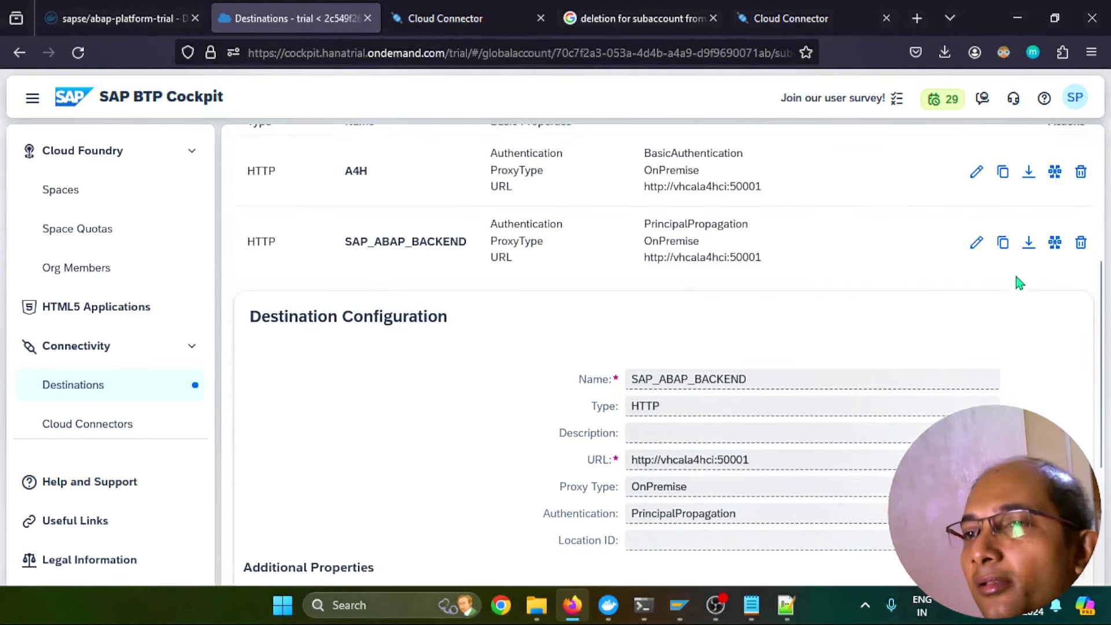
pyautogui.click(1055, 243)
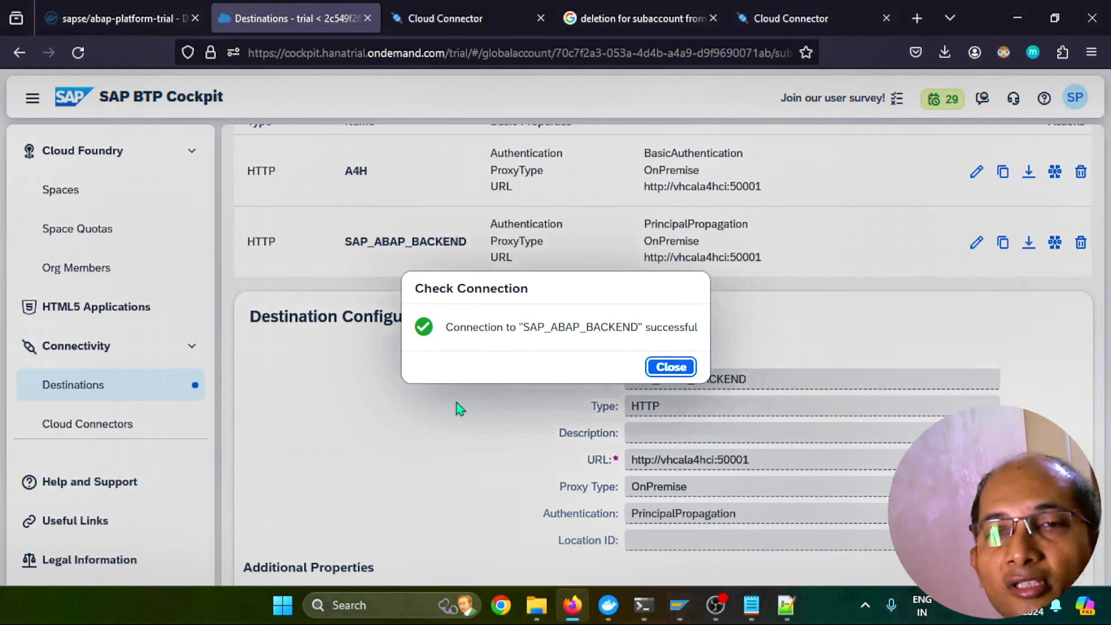
pyautogui.click(667, 368)
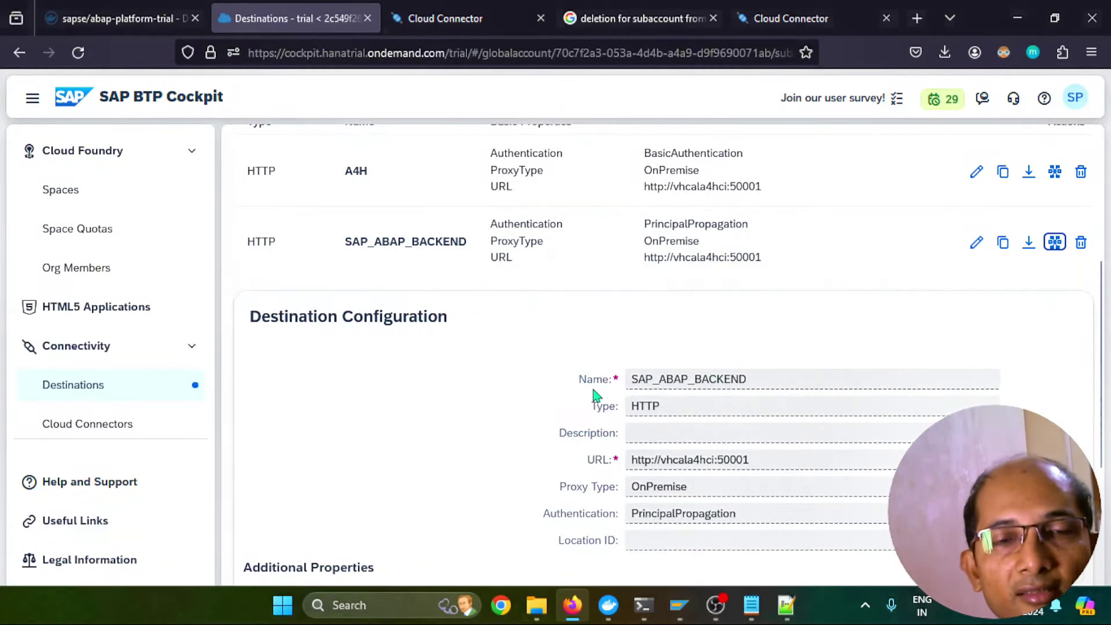
pyautogui.scroll(5, 223, 272)
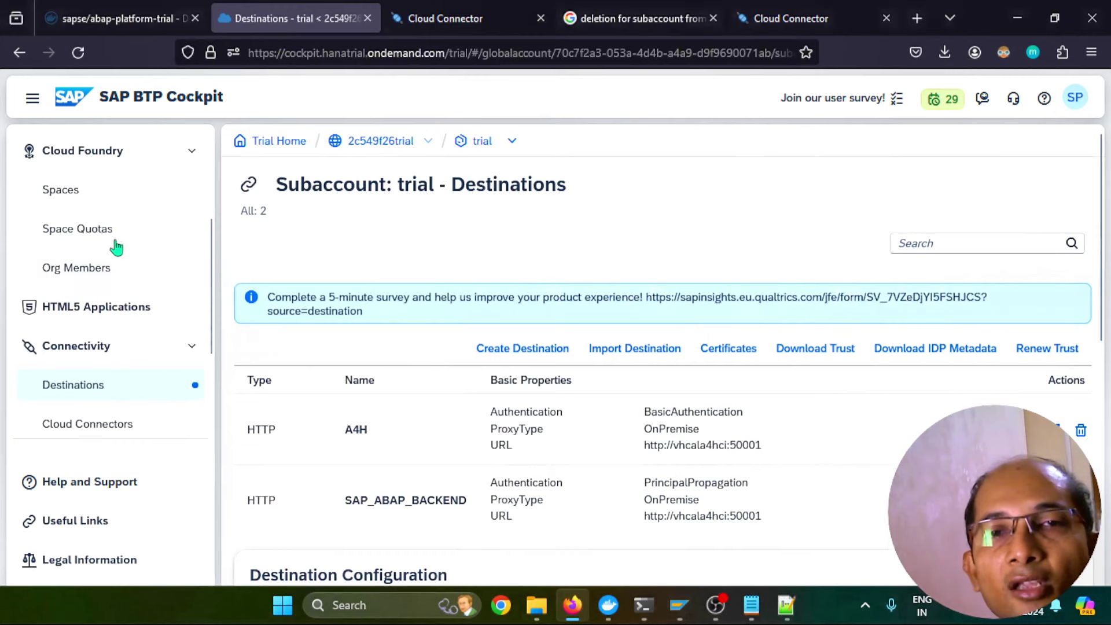
# Start the html5userapi-srv application in the dev space
pyautogui.click(86, 197)
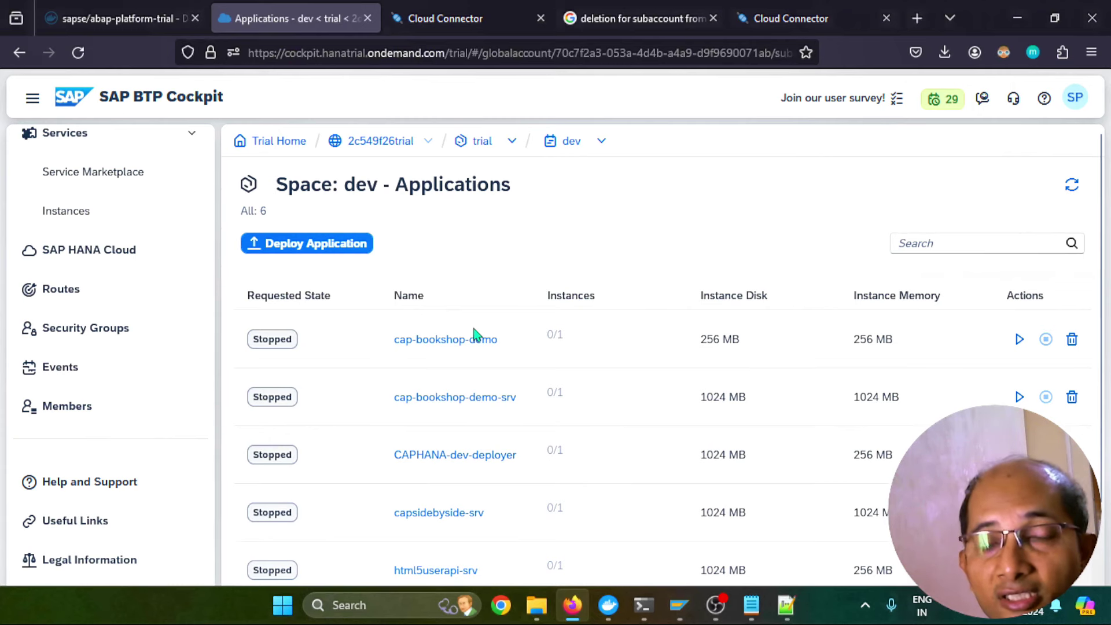
pyautogui.scroll(-2, 534, 348)
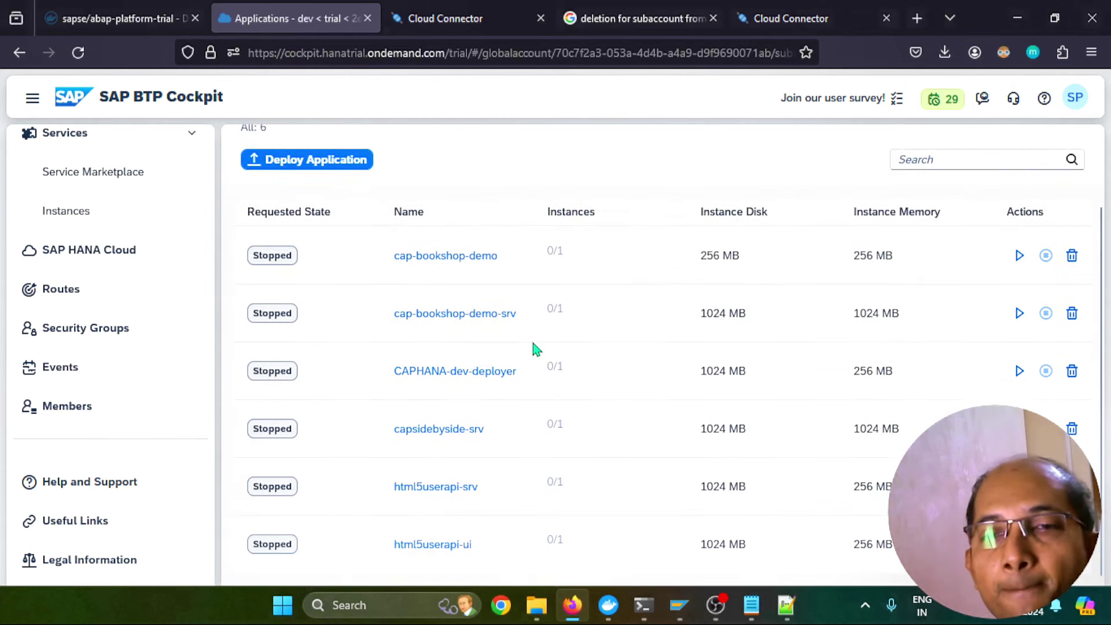
pyautogui.click(436, 489)
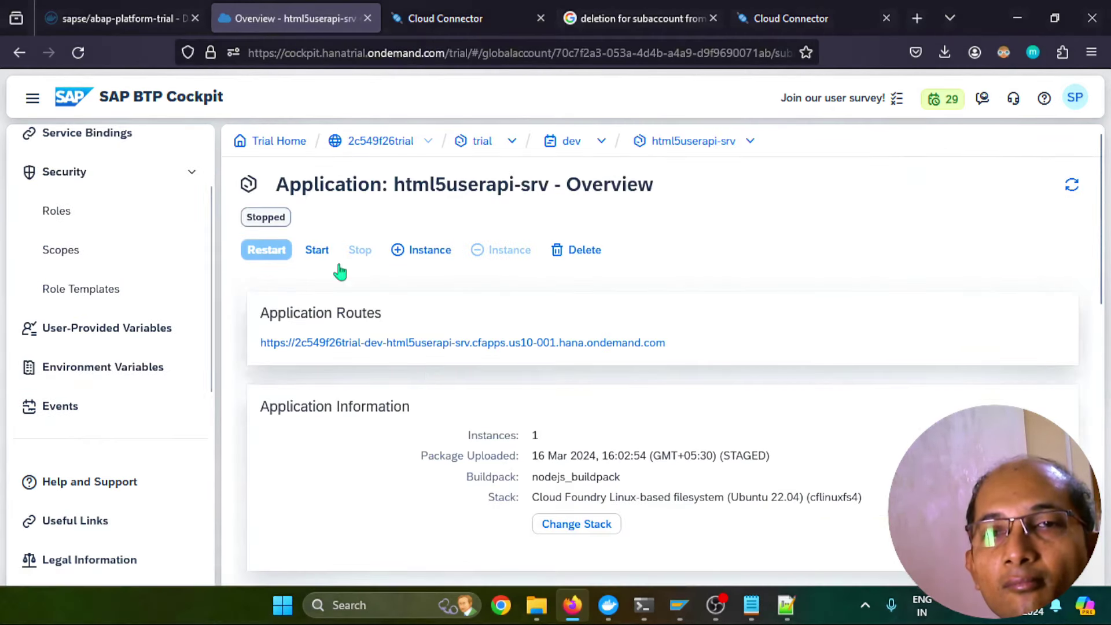
pyautogui.click(325, 254)
# Start the html5userapi-ui application from the dev space list
pyautogui.doubleClick(572, 142)
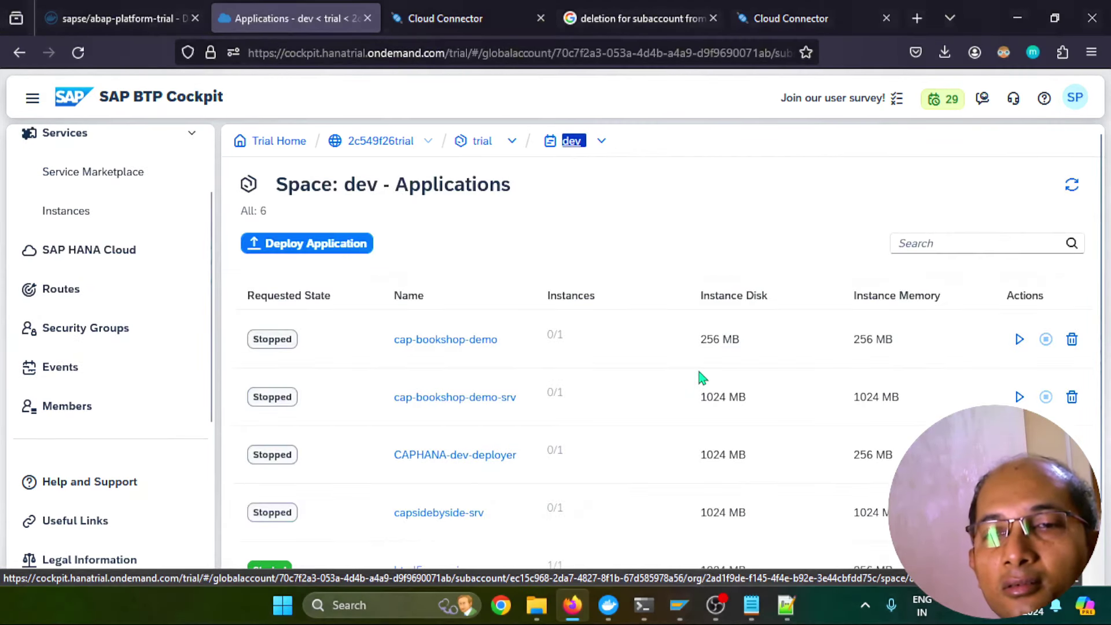
pyautogui.scroll(-2, 460, 509)
pyautogui.click(434, 544)
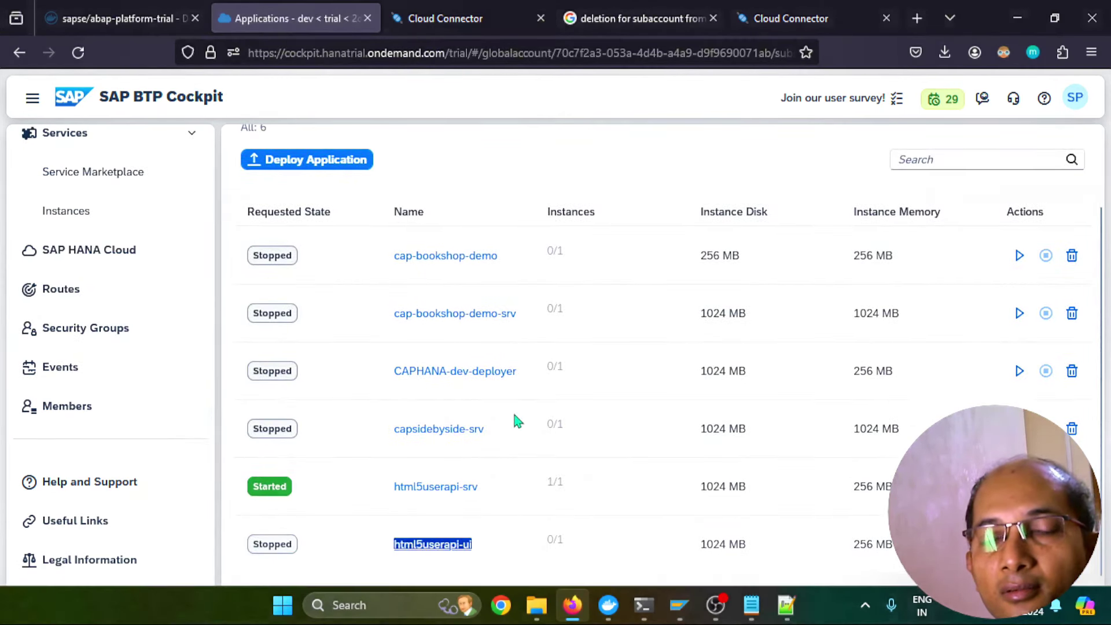
pyautogui.click(317, 249)
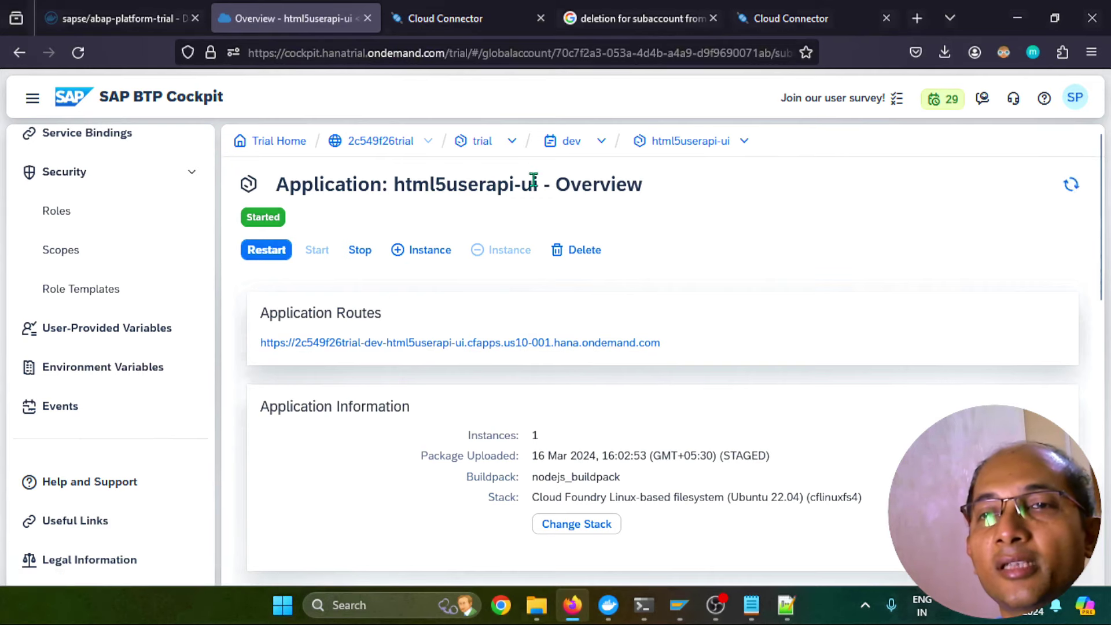
pyautogui.click(539, 344)
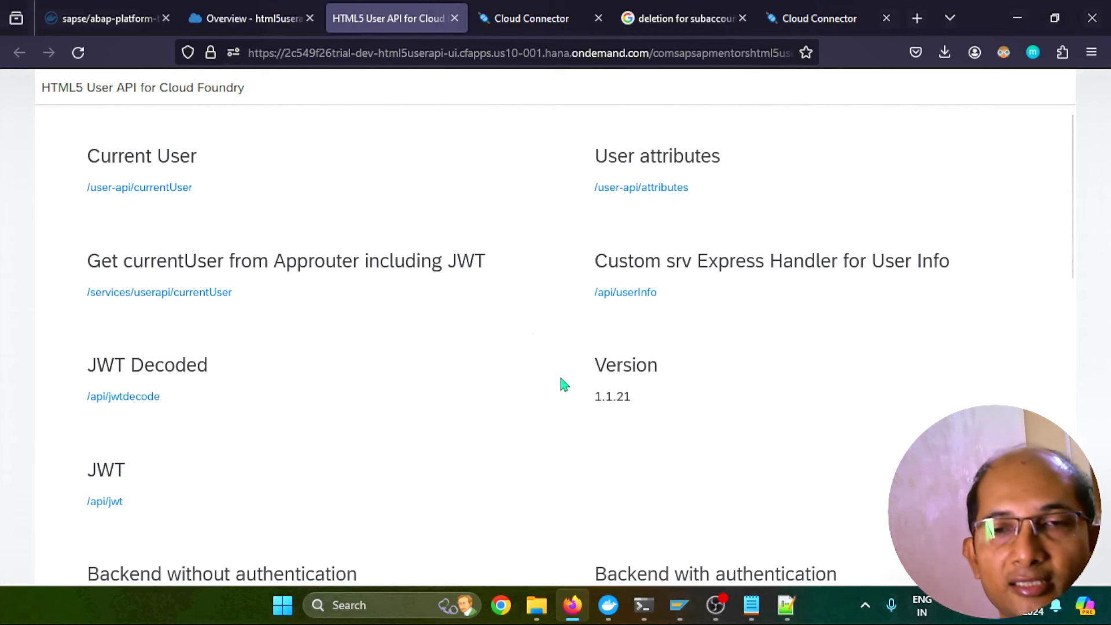
# Call /sap/public/ping from the app; it fails generating an authorization token for vhcala4hci:50001
pyautogui.scroll(-3, 556, 365)
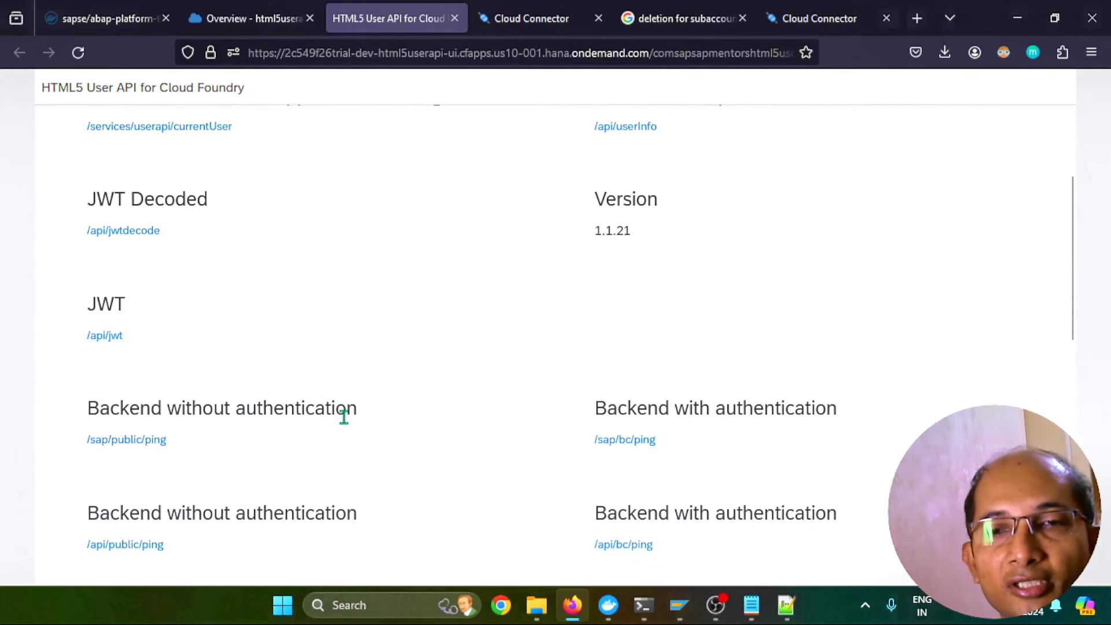
pyautogui.click(148, 441)
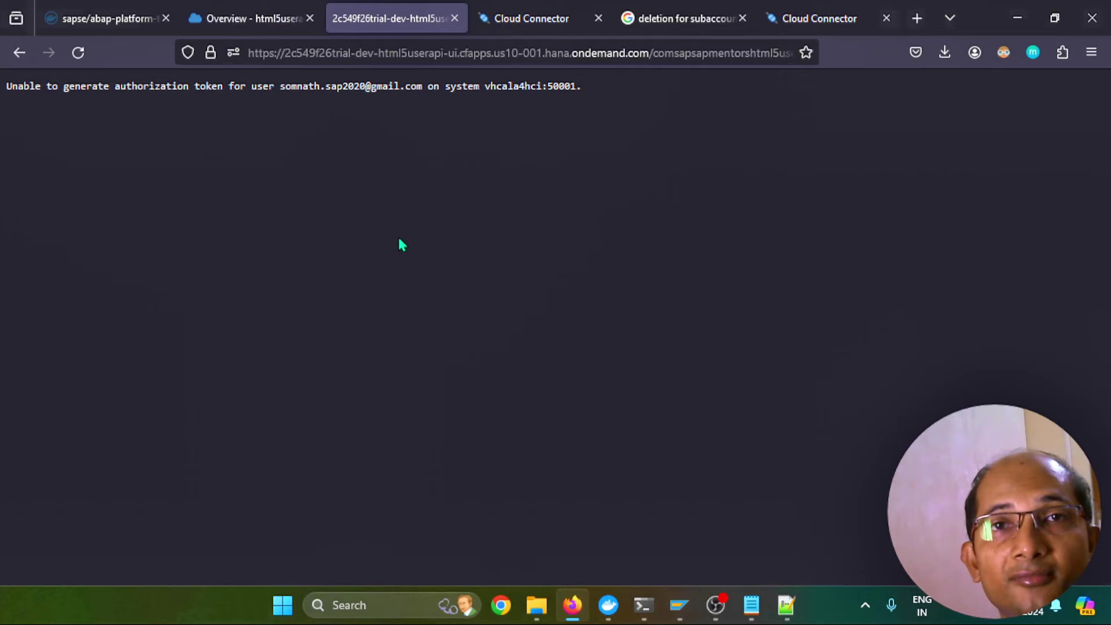
# View /user-api/currentUser, then /services/userapi/currentUser with the approuter's JWT
pyautogui.hotkey('alt', 'Left')
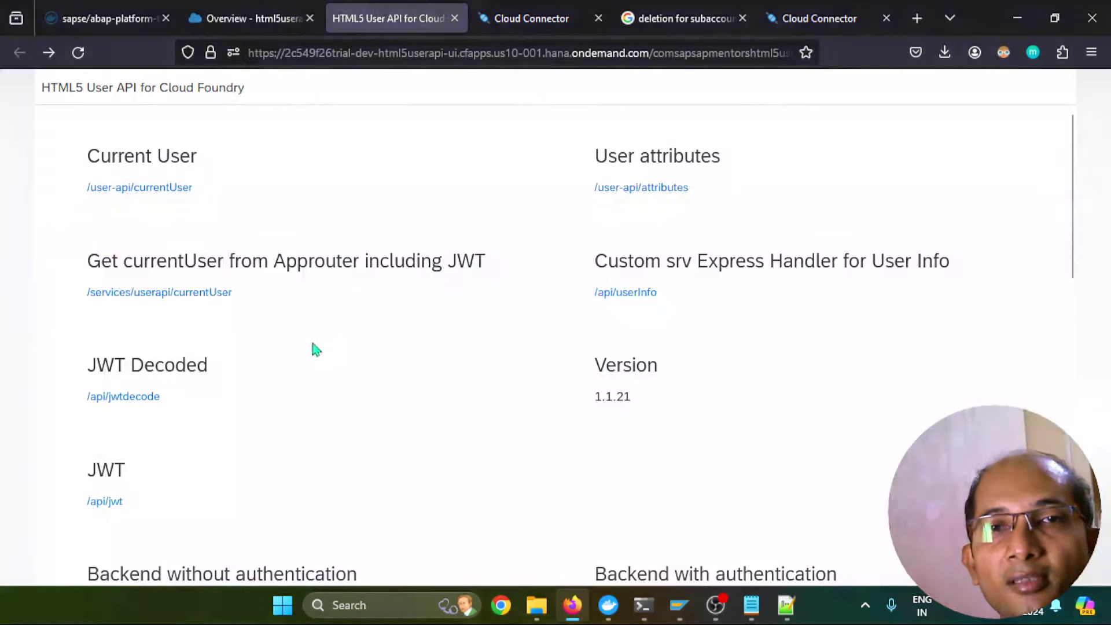
pyautogui.click(182, 189)
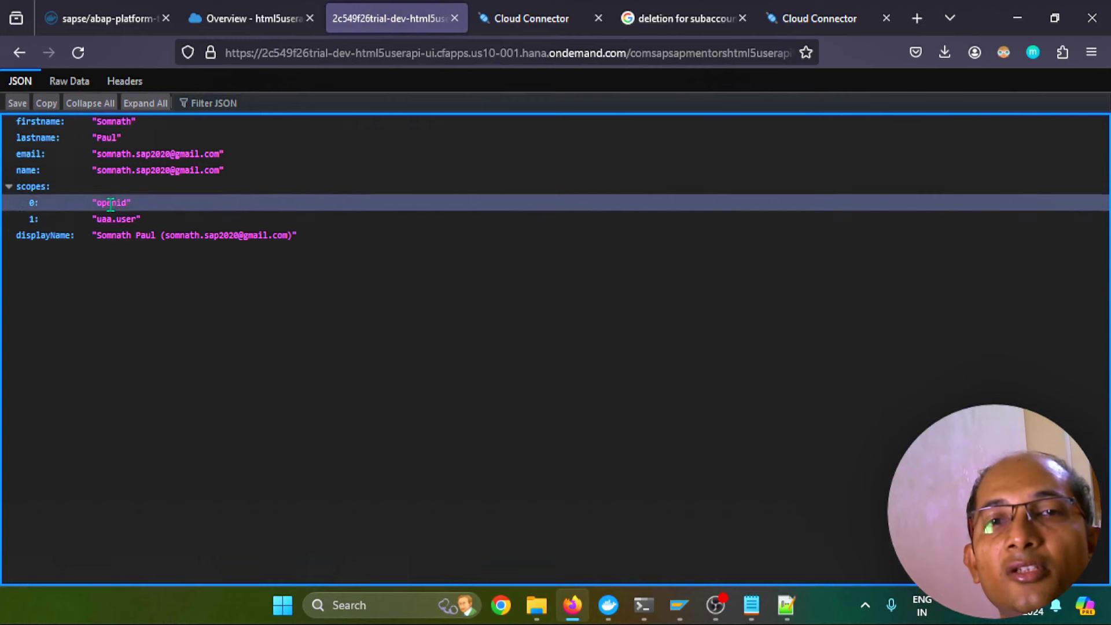
pyautogui.click(19, 51)
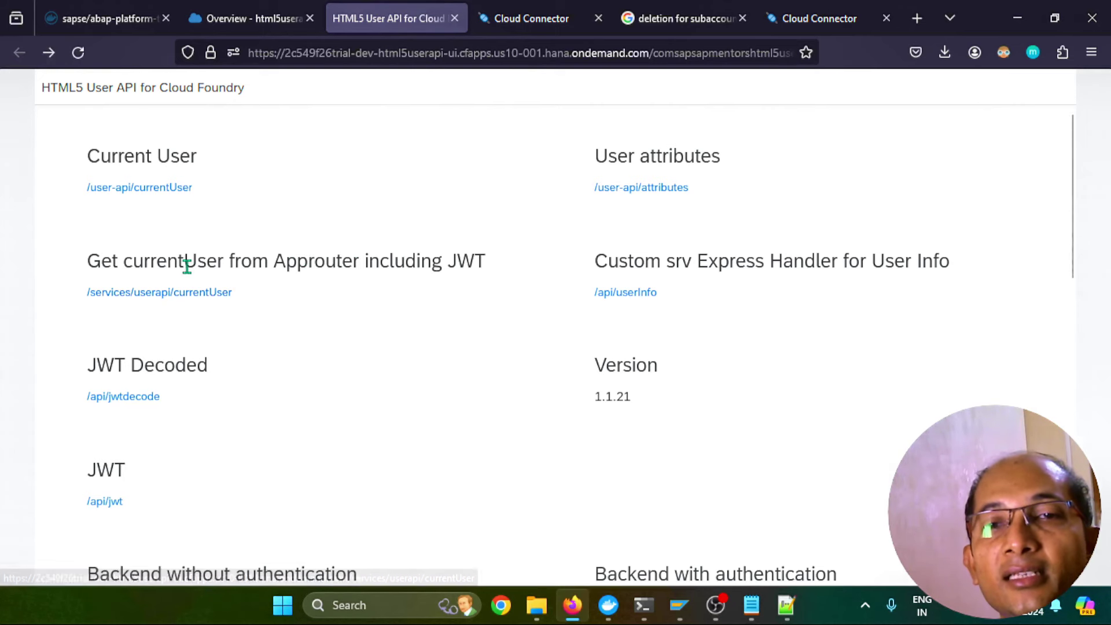
pyautogui.click(205, 292)
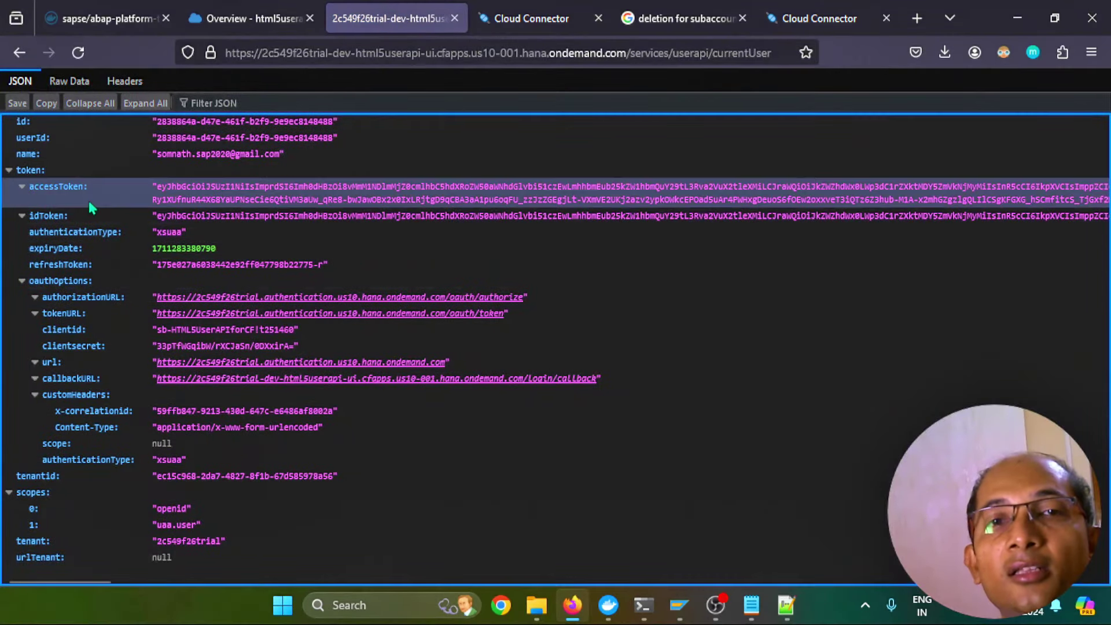
# Copy the accessToken value and open jwt.io in a new tab
pyautogui.moveTo(155, 189); pyautogui.dragTo(969, 200)
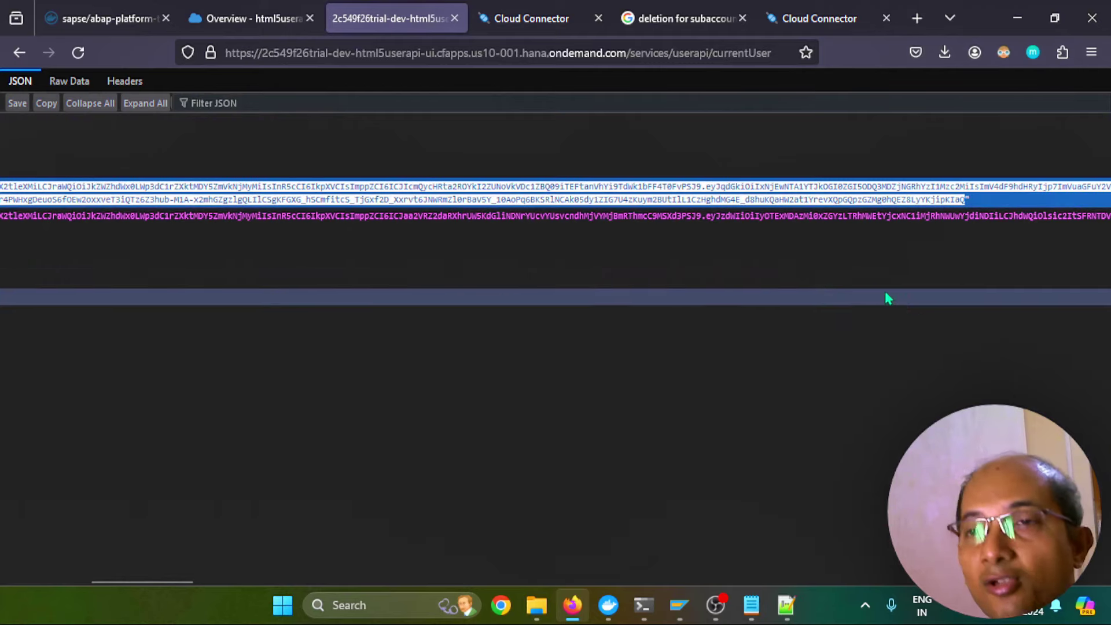
pyautogui.hotkey('ctrl', 't')
pyautogui.write('jwt.io')
pyautogui.press('Return')
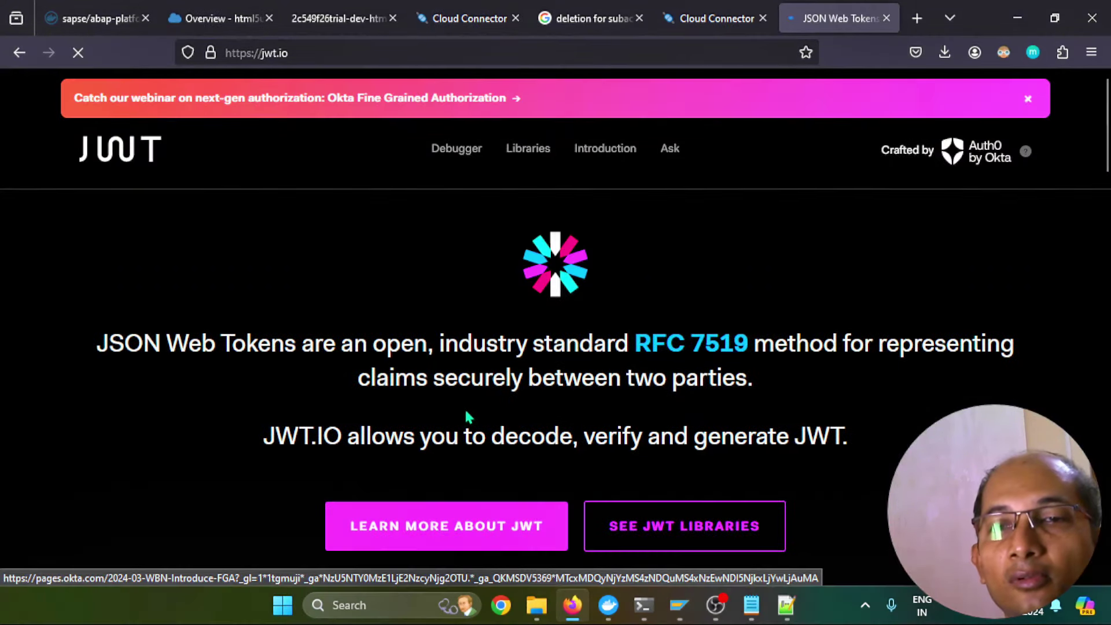
# Paste the access token into jwt.io's Encoded box and highlight the payload's email claim
pyautogui.scroll(-4, 460, 405)
pyautogui.scroll(-4, 370, 472)
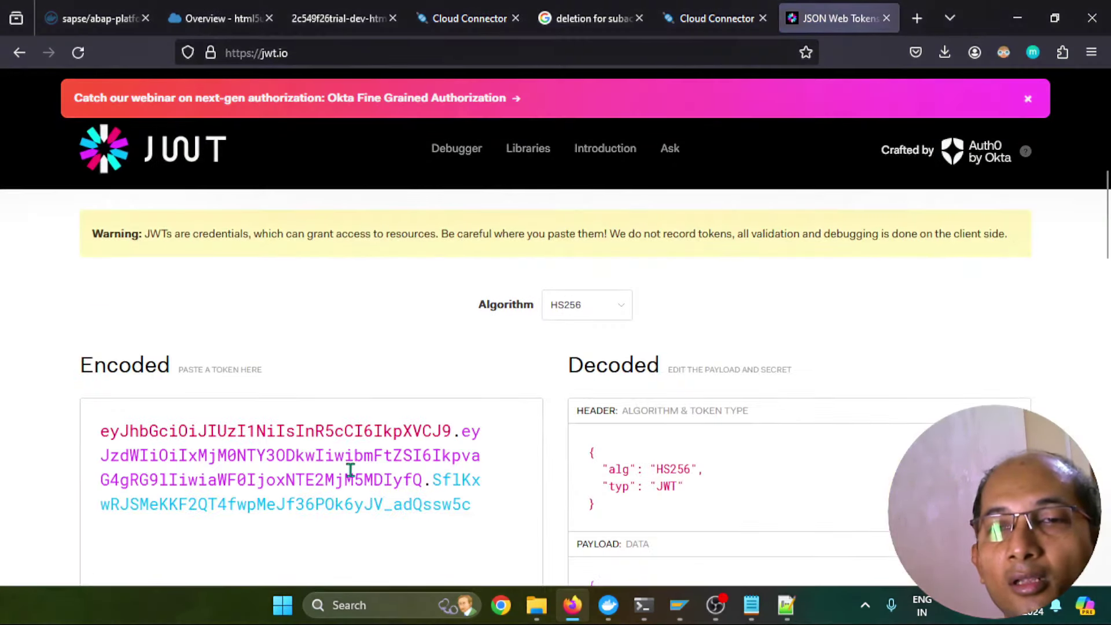
pyautogui.click(314, 470)
pyautogui.hotkey('ctrl', 'a')
pyautogui.hotkey('ctrl', 'v')
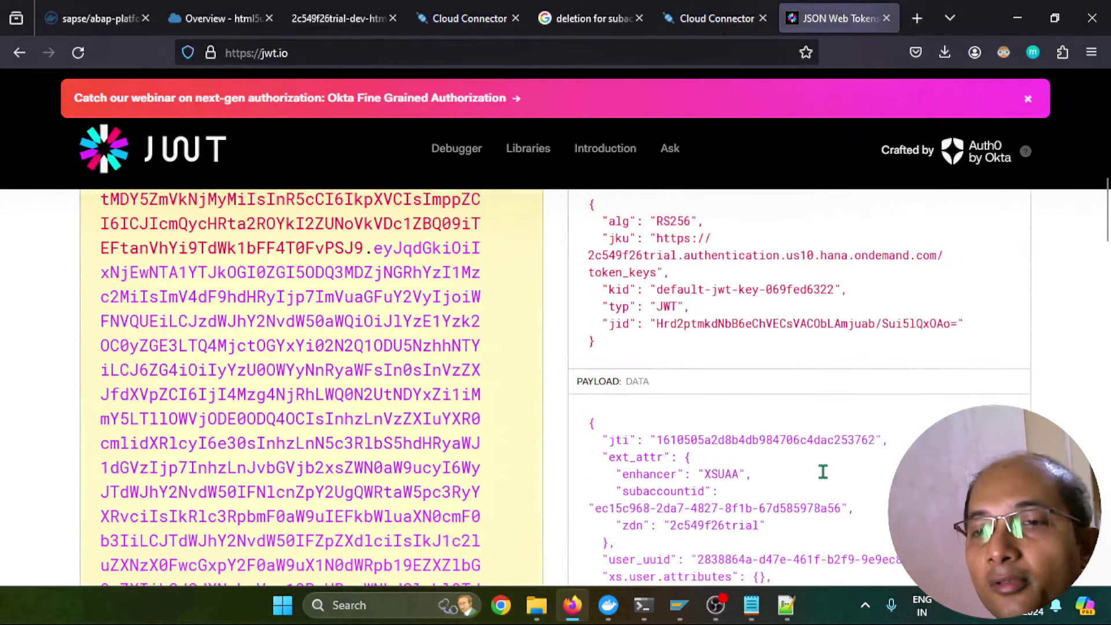
pyautogui.scroll(-5, 823, 472)
pyautogui.scroll(-5, 822, 470)
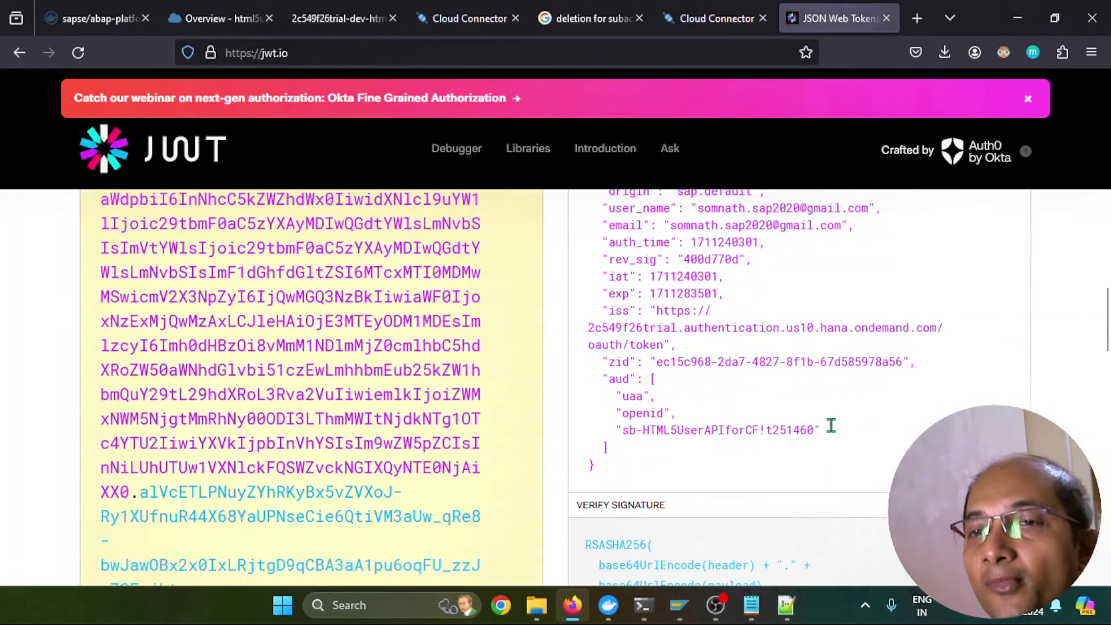
pyautogui.scroll(2, 831, 425)
pyautogui.scroll(2, 831, 426)
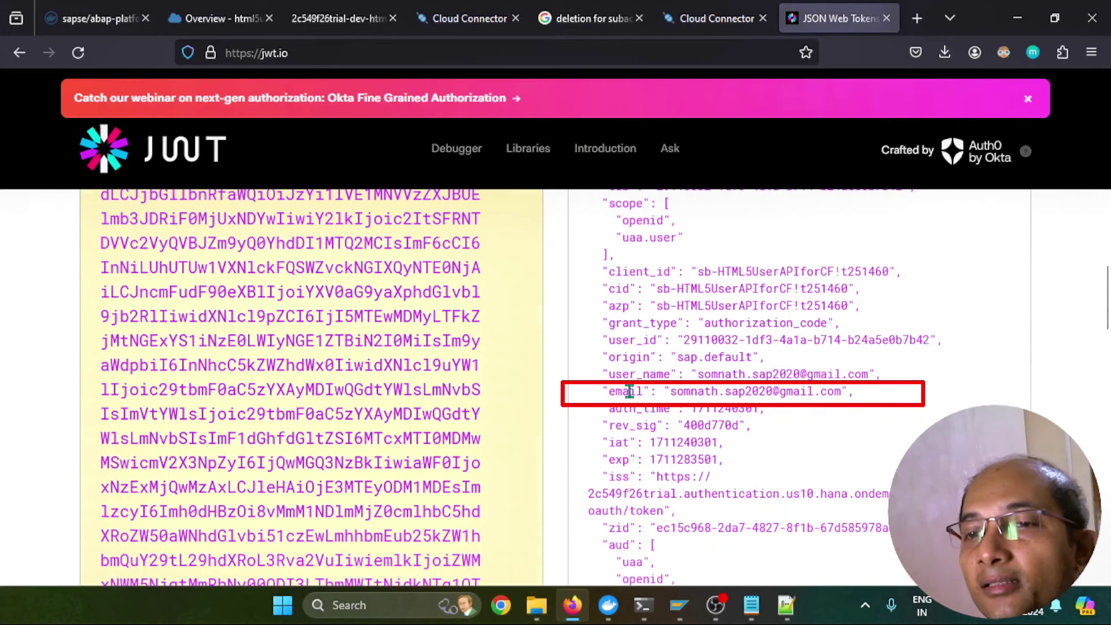
pyautogui.moveTo(613, 392); pyautogui.dragTo(644, 391)
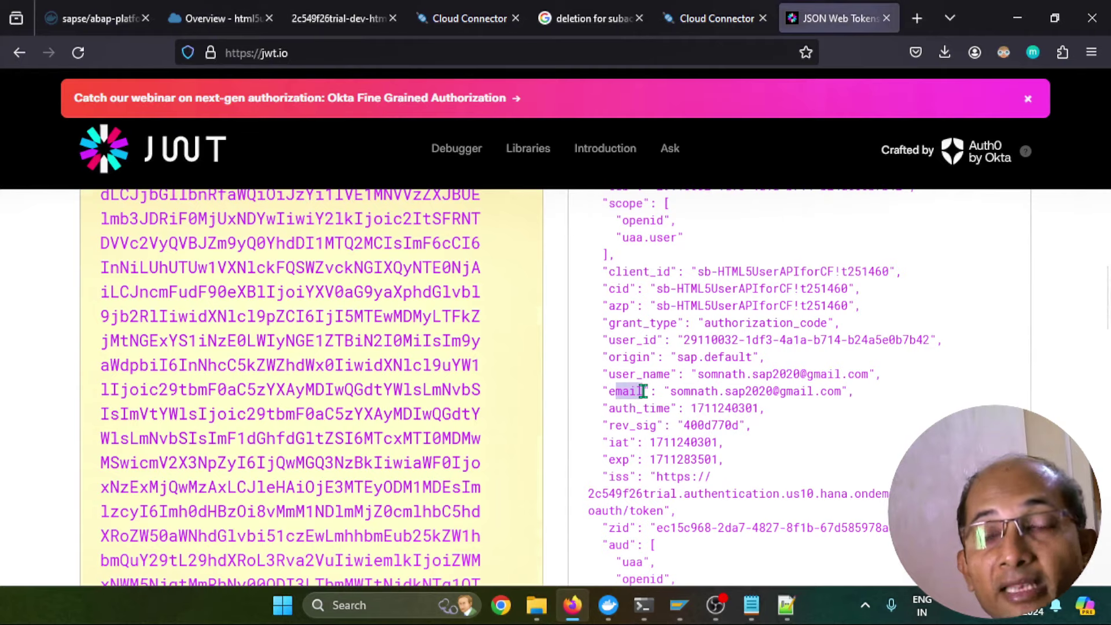
# Open the On Premise configuration in Cloud Connector Administration
pyautogui.click(460, 17)
pyautogui.click(105, 248)
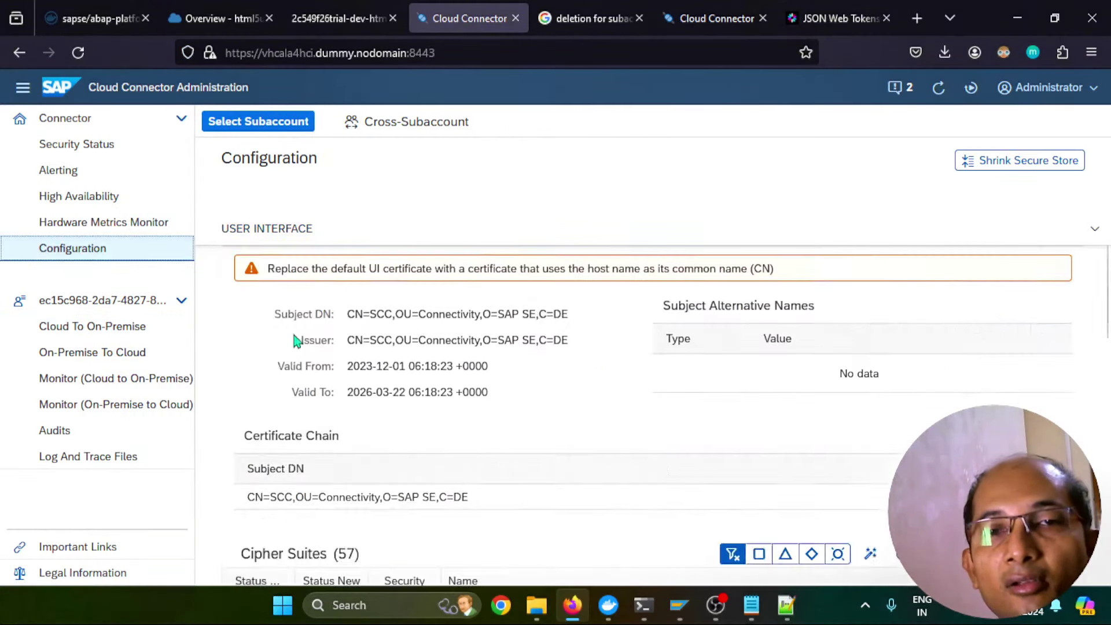
pyautogui.click(446, 246)
pyautogui.scroll(-10, 547, 439)
pyautogui.scroll(-2, 546, 435)
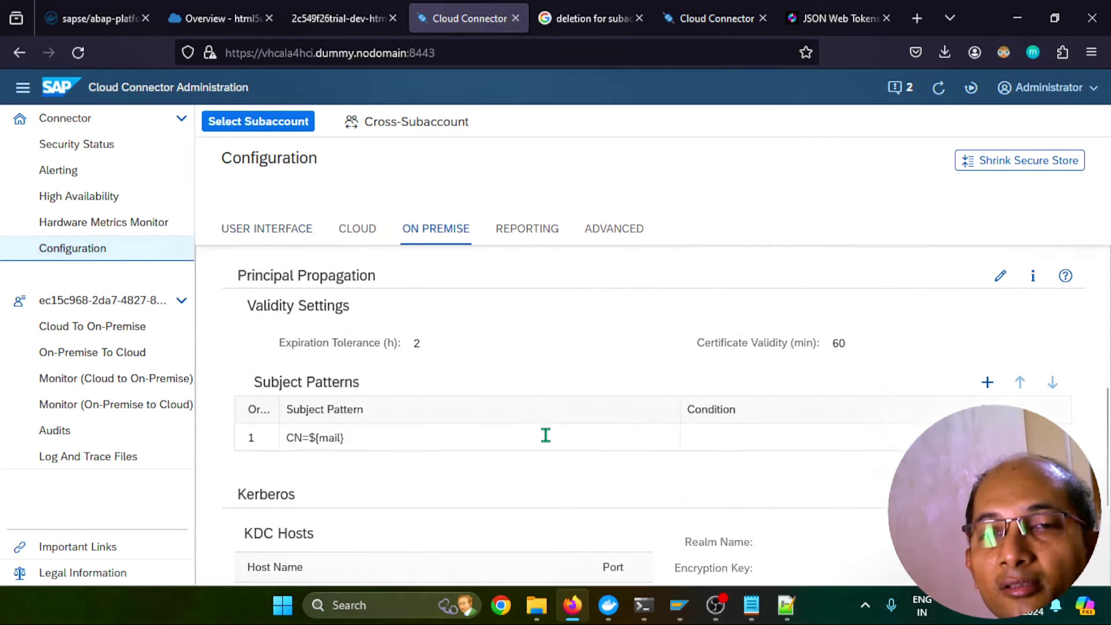
# Set the principal propagation subject pattern to CN=${email} and save it
pyautogui.click(1024, 438)
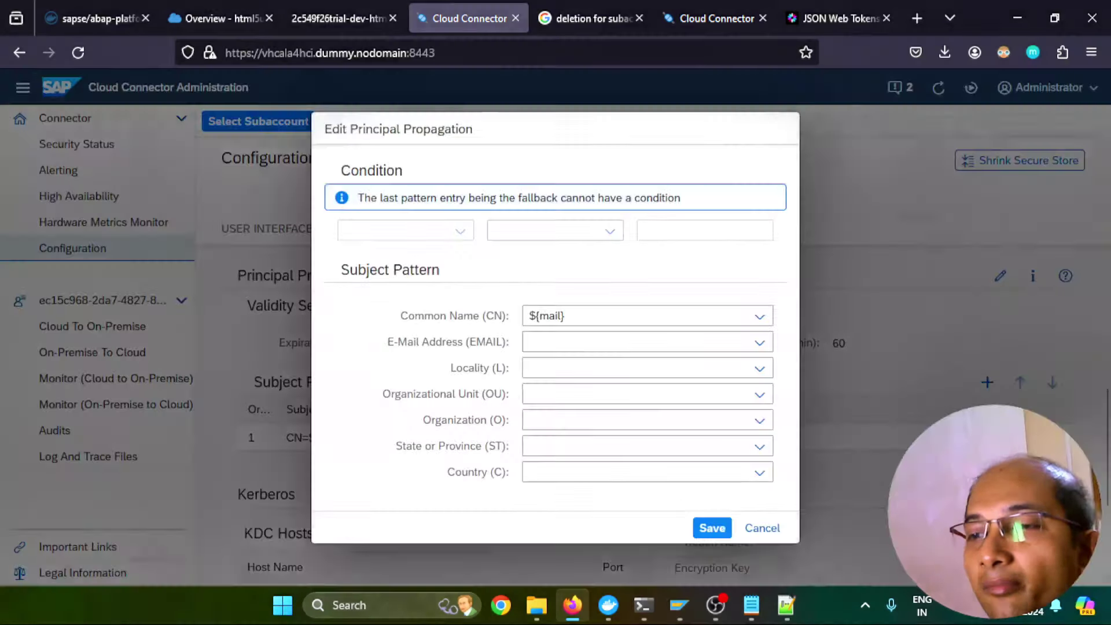
pyautogui.click(550, 316)
pyautogui.click(760, 316)
pyautogui.click(580, 391)
pyautogui.click(712, 528)
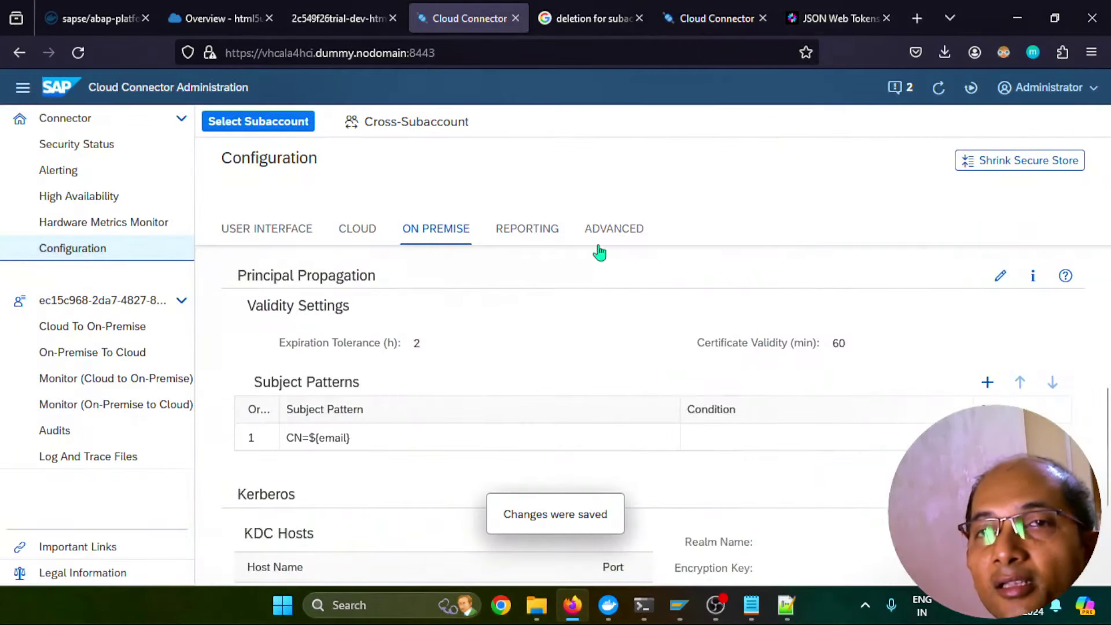
pyautogui.click(326, 19)
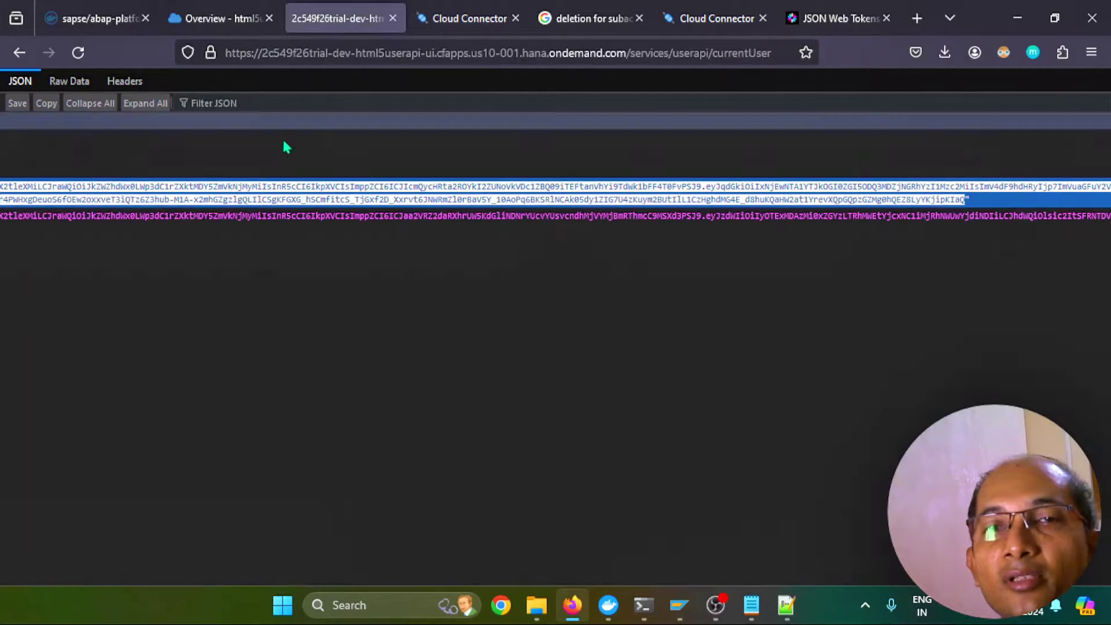
# Confirm /sap/public/ping answers 'Server reached.', then return to the User API start page
pyautogui.click(19, 52)
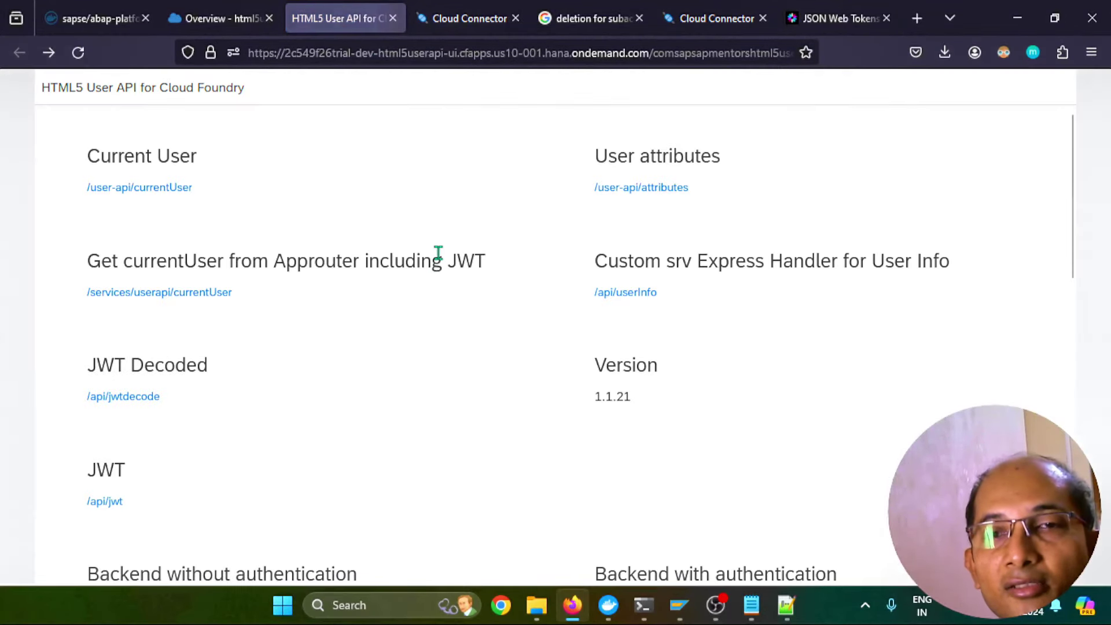
pyautogui.scroll(-5, 437, 257)
pyautogui.click(144, 278)
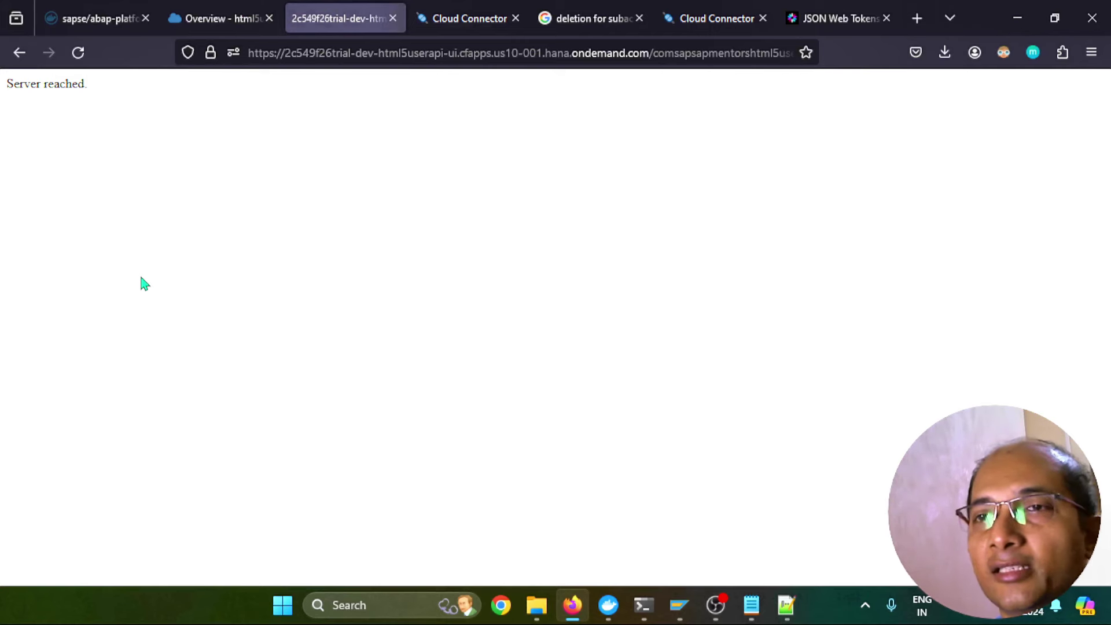
pyautogui.click(21, 54)
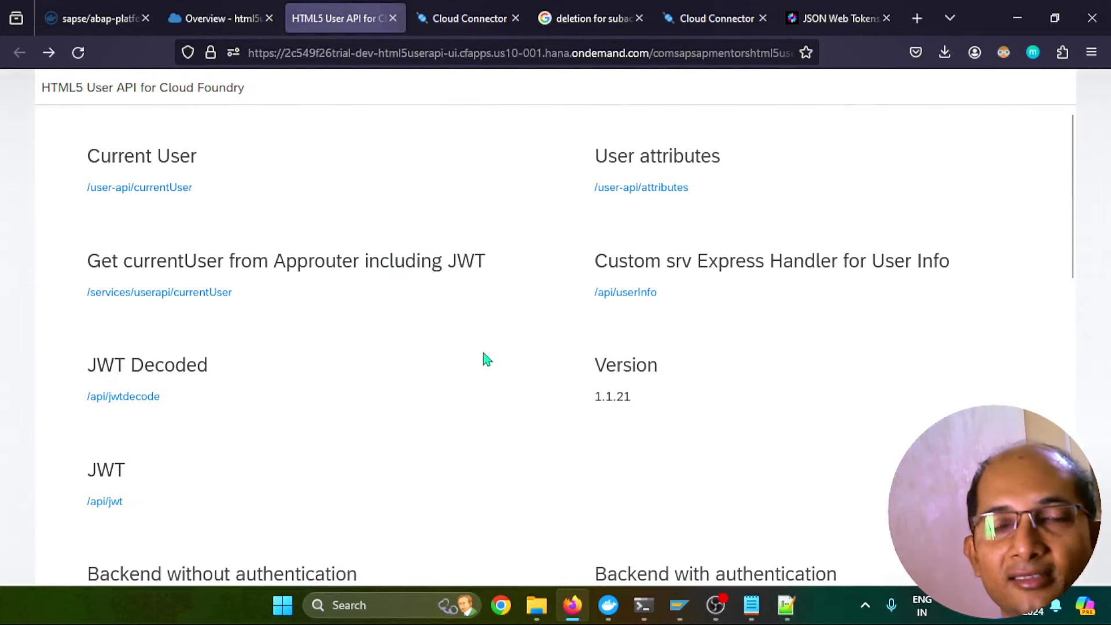
pyautogui.scroll(-4, 485, 359)
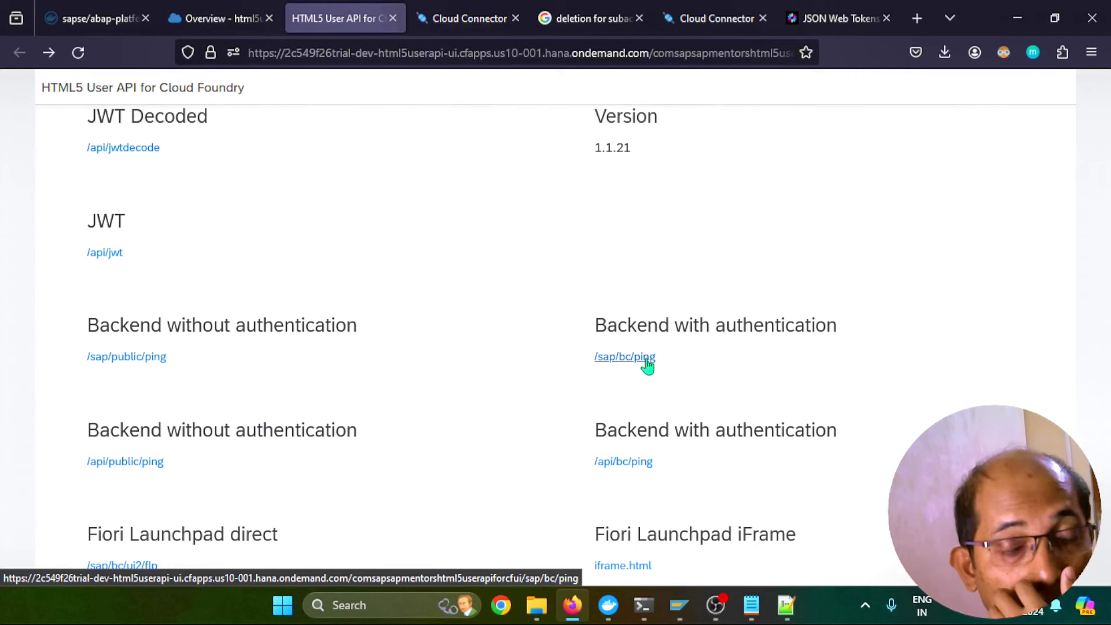
# Call /sap/bc/ping and sign in with the trial account's e-mail and password
pyautogui.click(647, 358)
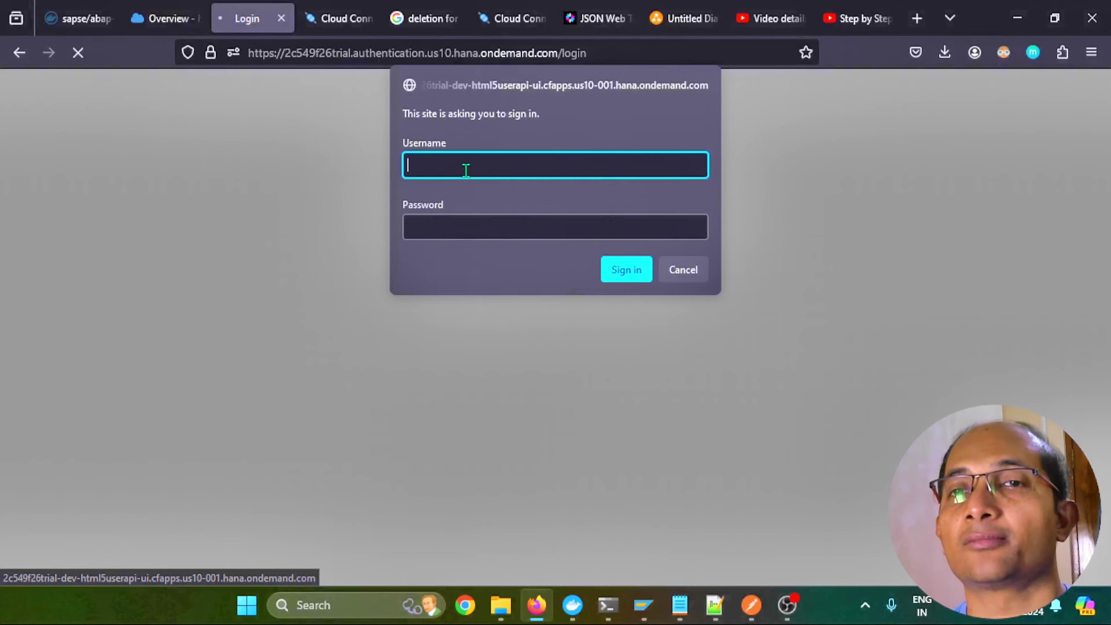
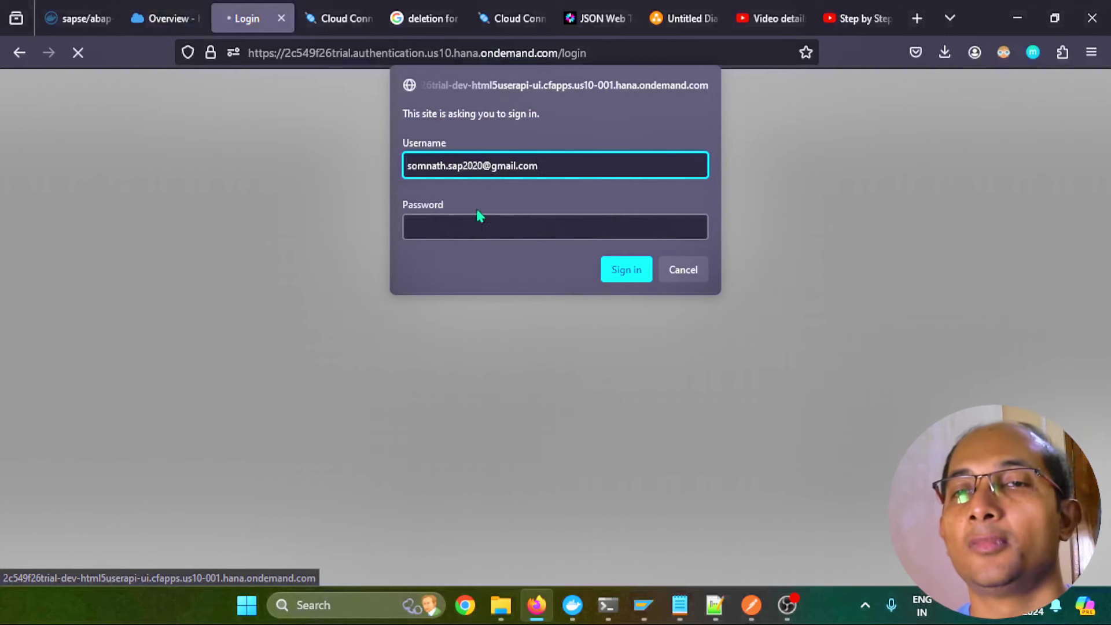
pyautogui.click(471, 226)
pyautogui.write('•••••••')
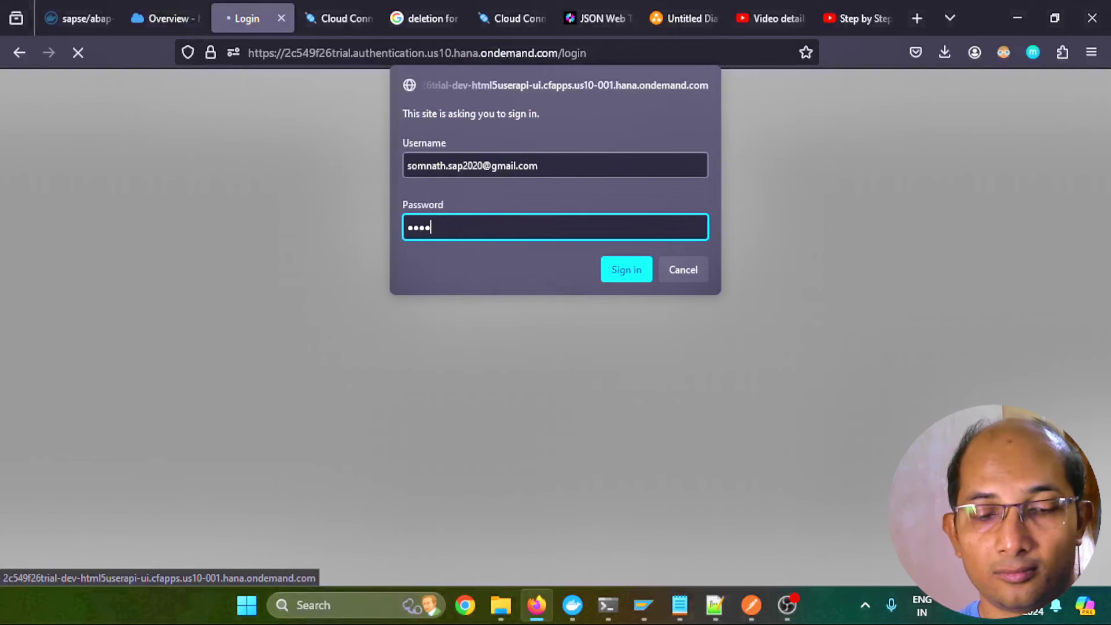
pyautogui.write('••')
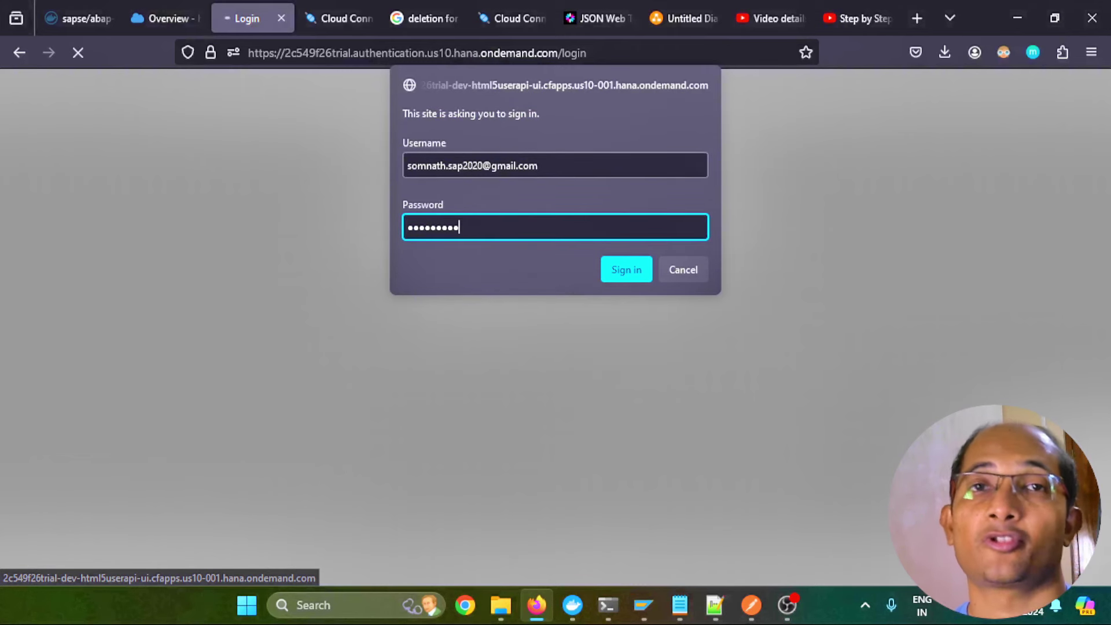
pyautogui.press('Return')
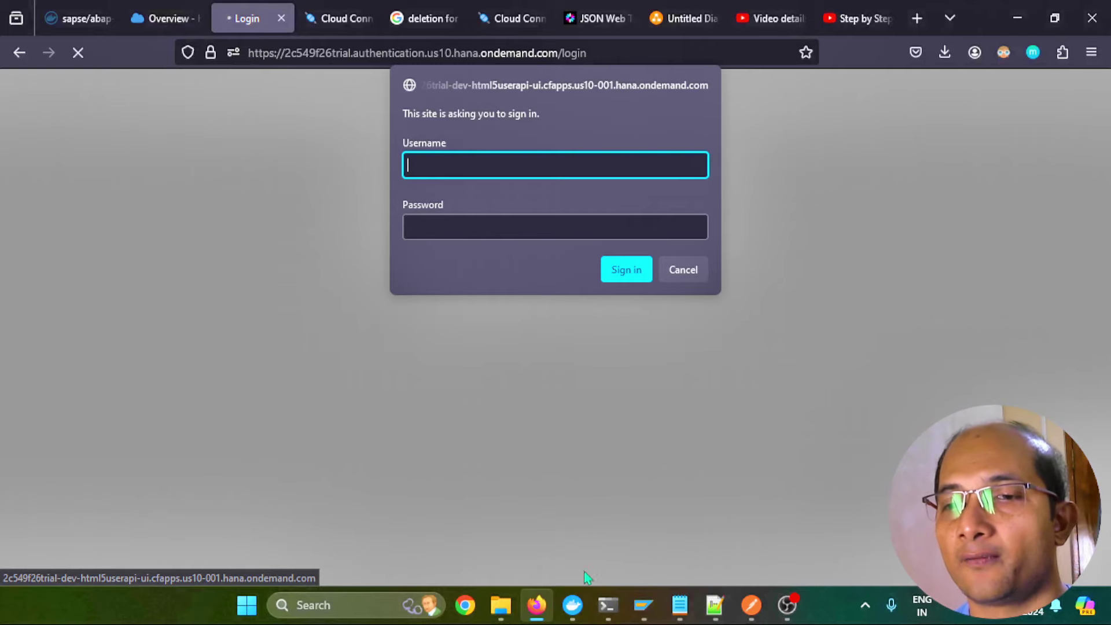
pyautogui.click(643, 605)
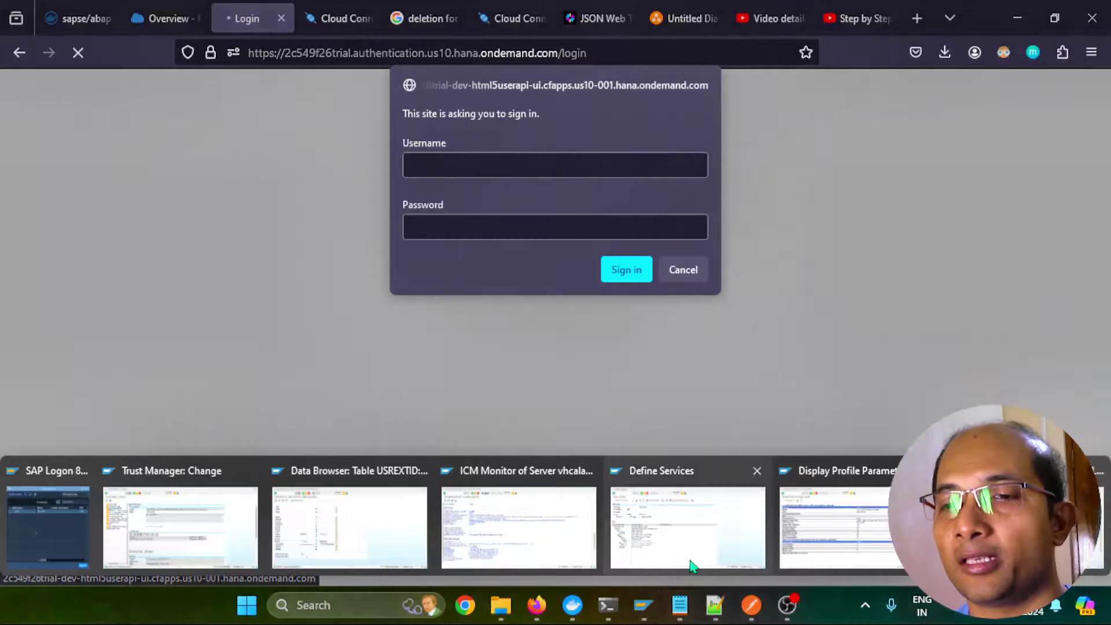
# Set the ICM trace level to 3 in the ICM Monitor
pyautogui.click(690, 561)
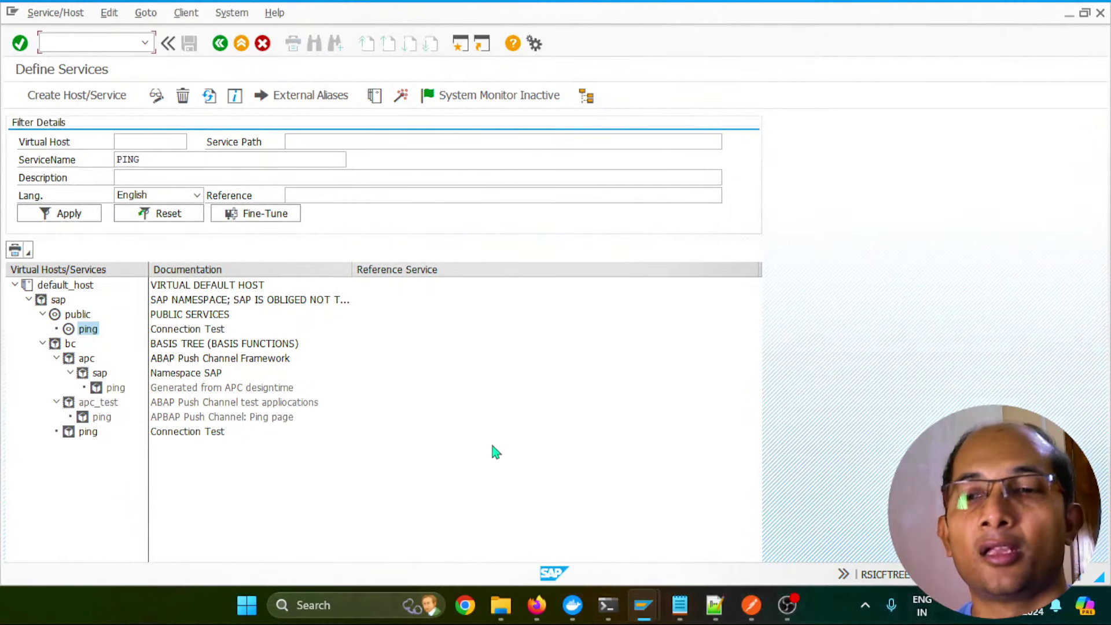
pyautogui.moveTo(644, 604)
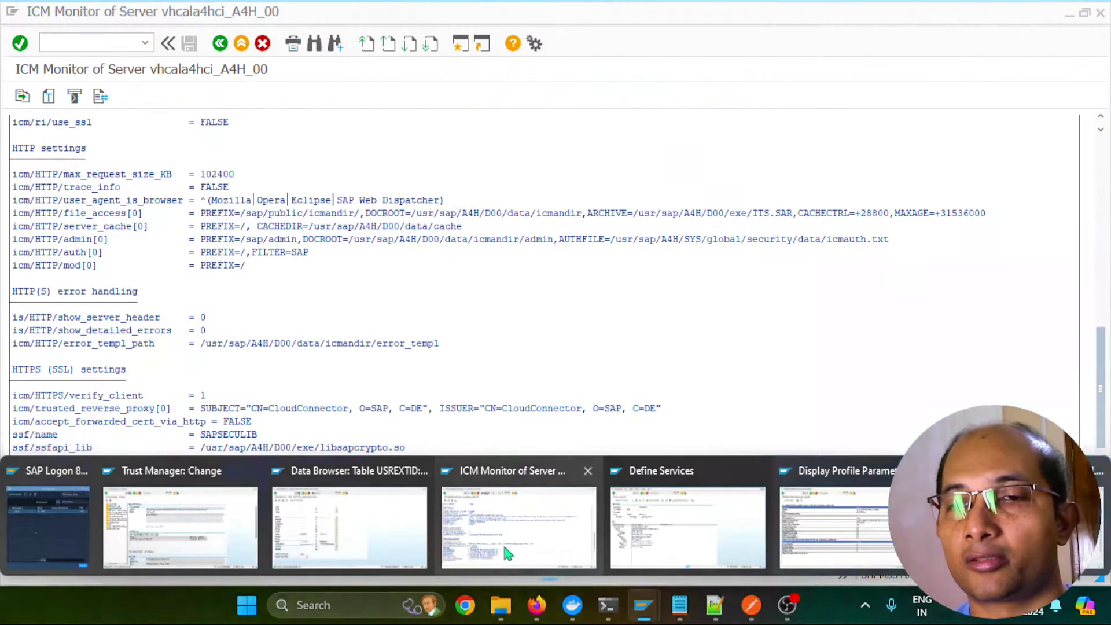
pyautogui.click(518, 570)
pyautogui.click(220, 45)
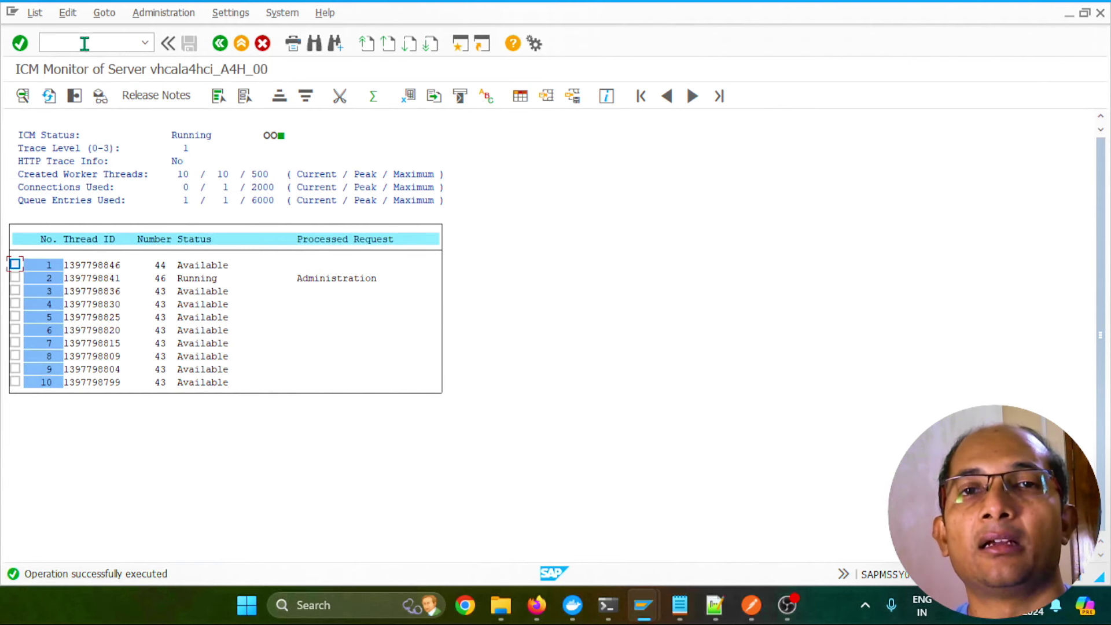
pyautogui.click(104, 17)
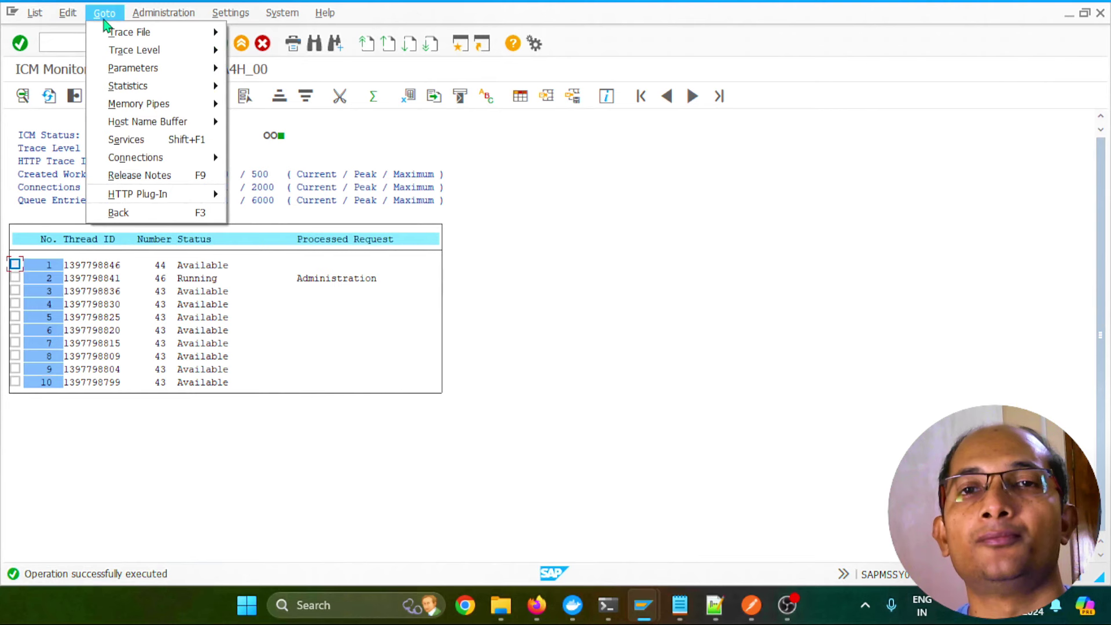
pyautogui.moveTo(116, 49)
pyautogui.click(238, 51)
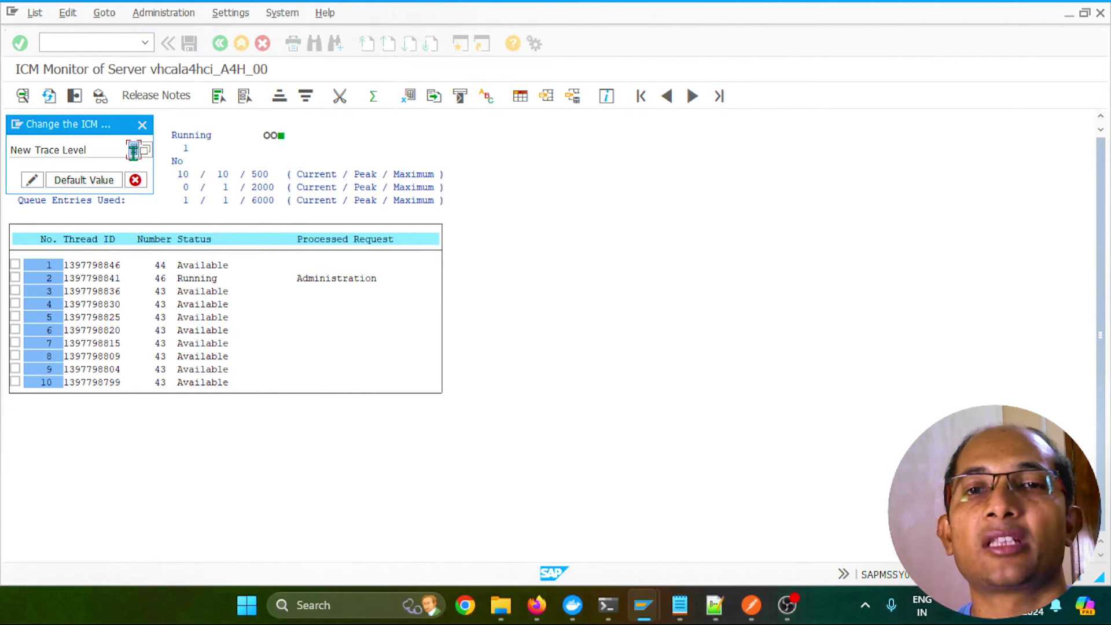
pyautogui.write('3')
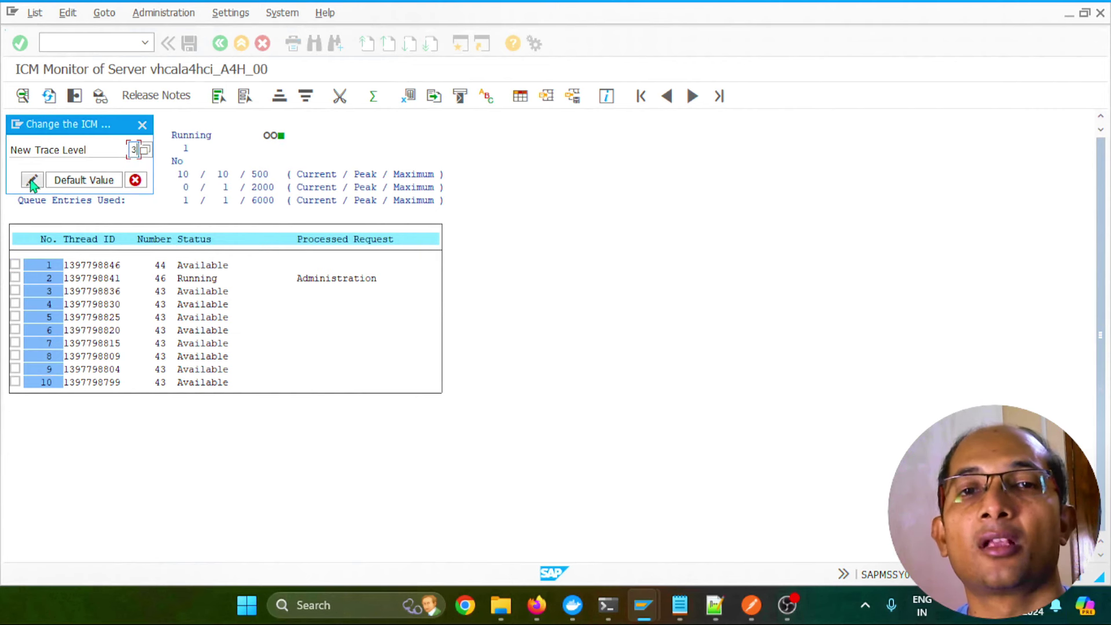
pyautogui.click(37, 185)
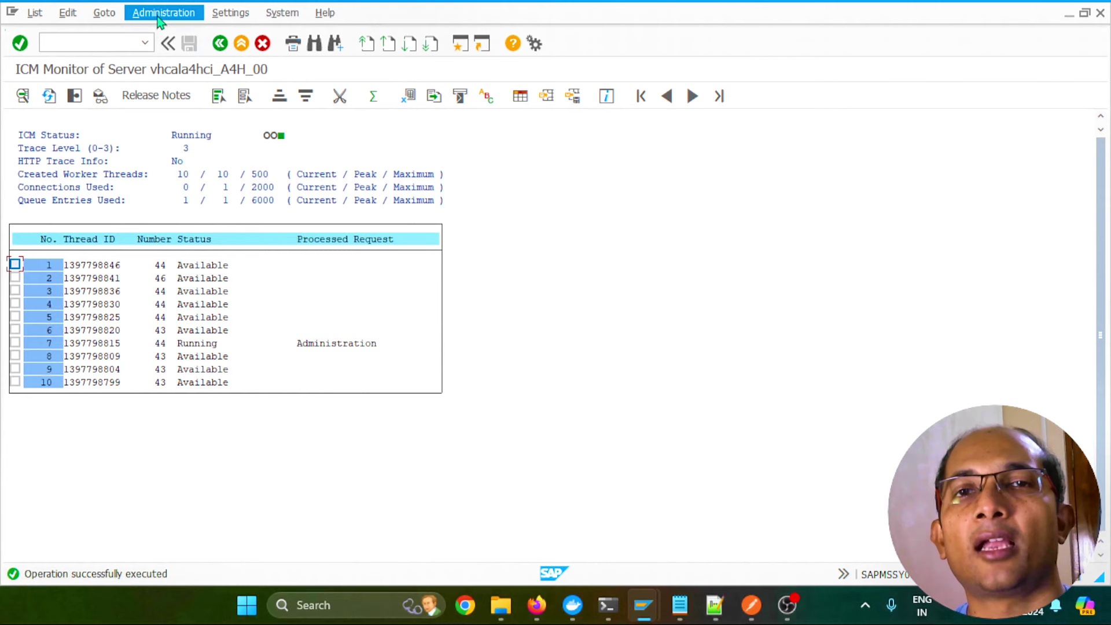
# Reset the ICM trace file, confirming the reset
pyautogui.click(104, 13)
pyautogui.moveTo(129, 38)
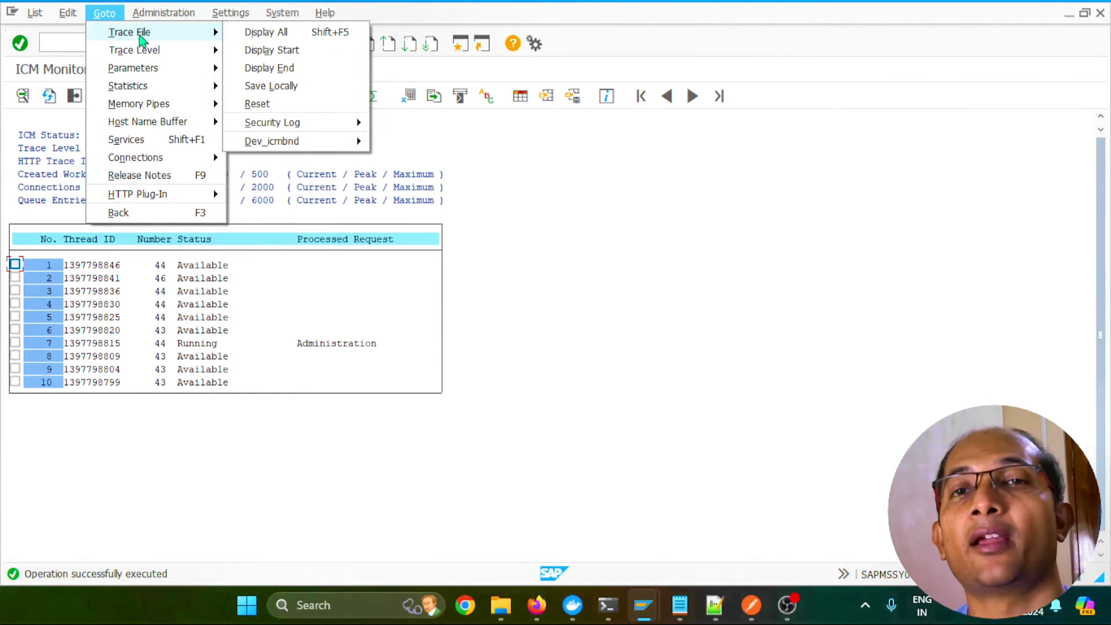
pyautogui.click(253, 106)
pyautogui.click(223, 269)
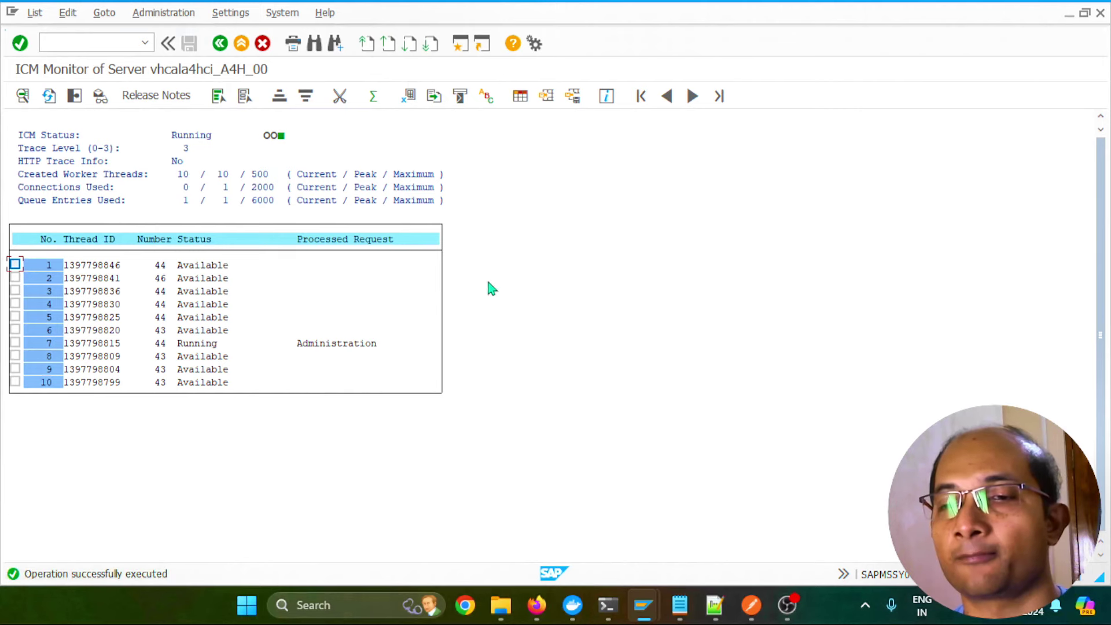
pyautogui.click(539, 607)
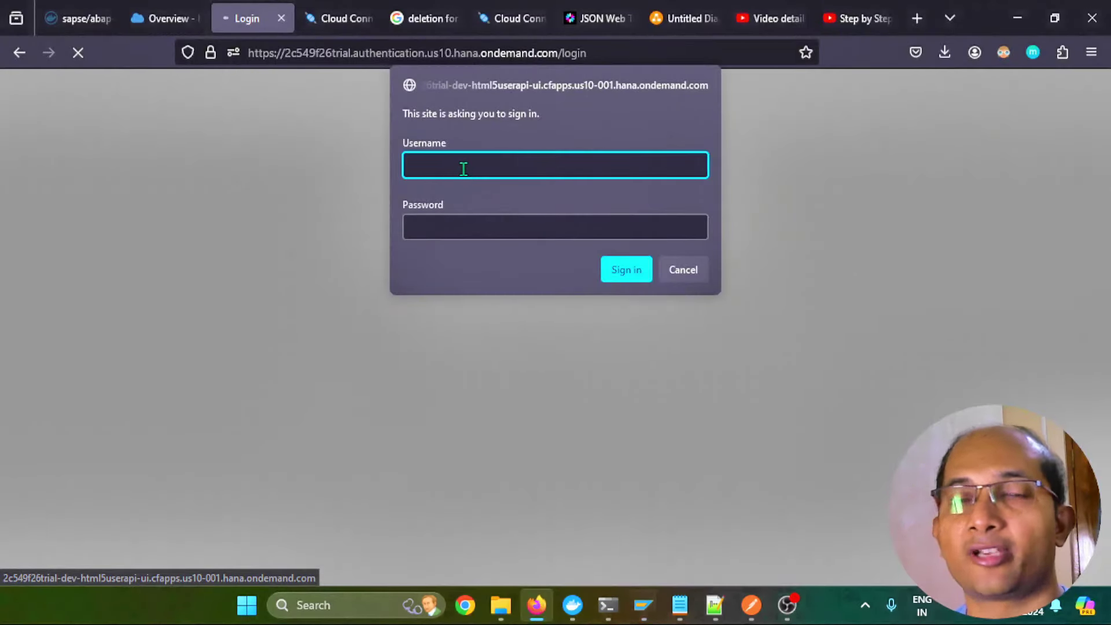
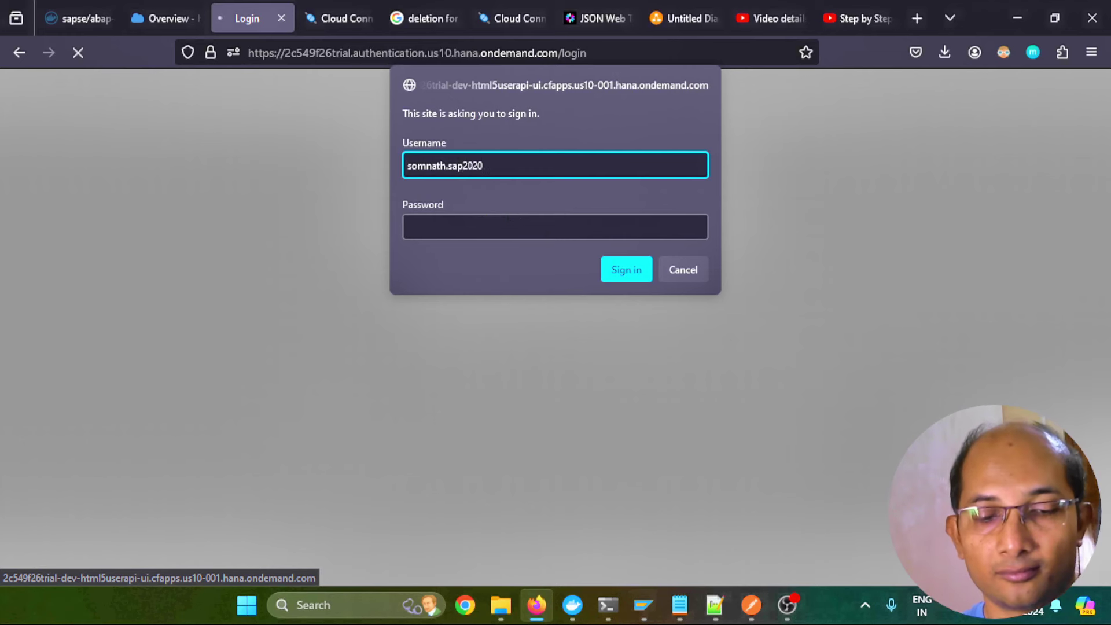
# Resubmit the trial account's e-mail and password, then bring the ICM Monitor forward
pyautogui.press('Tab')
pyautogui.write('********')
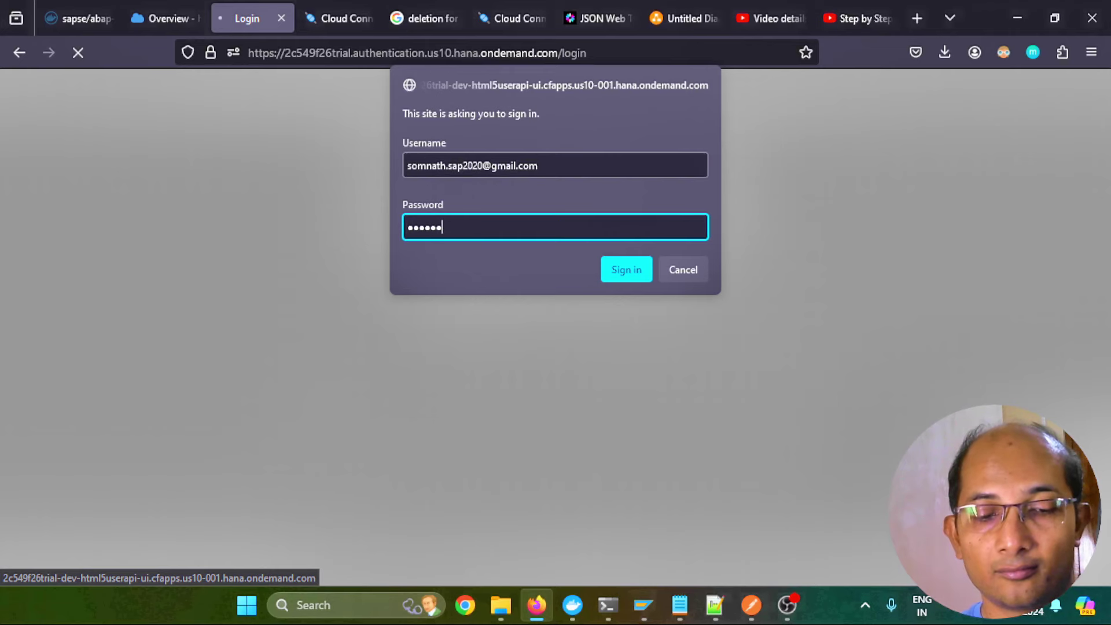
pyautogui.write('*')
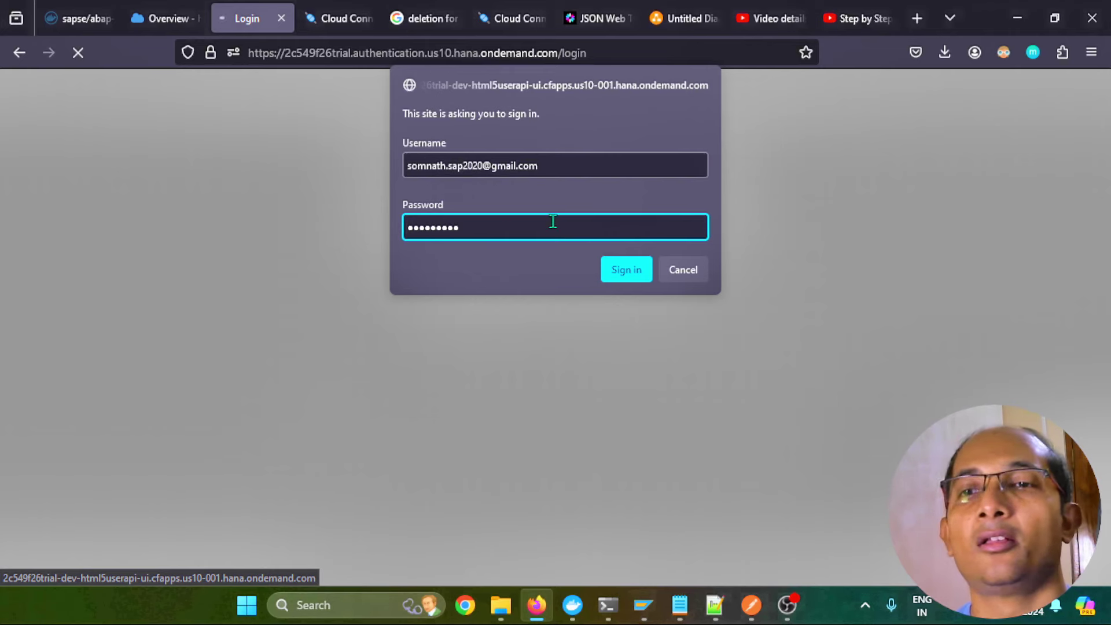
pyautogui.click(620, 268)
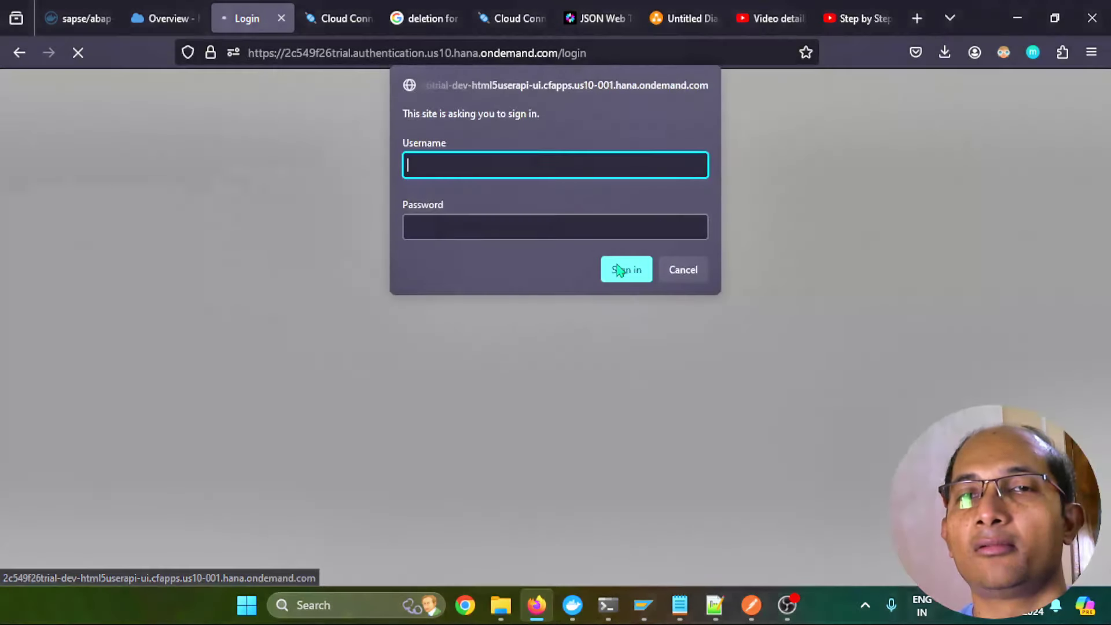
pyautogui.click(643, 605)
pyautogui.click(585, 540)
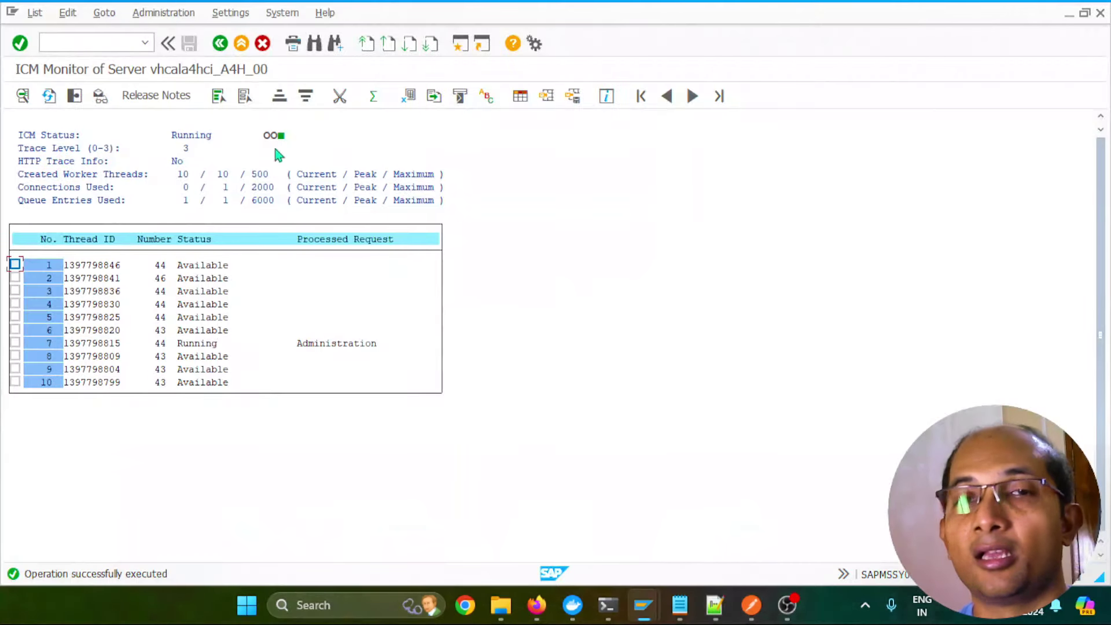
# Display the ICM trace file end, search 'auth', and open the HTTP/1.1 401 Unauthorized hit
pyautogui.click(116, 17)
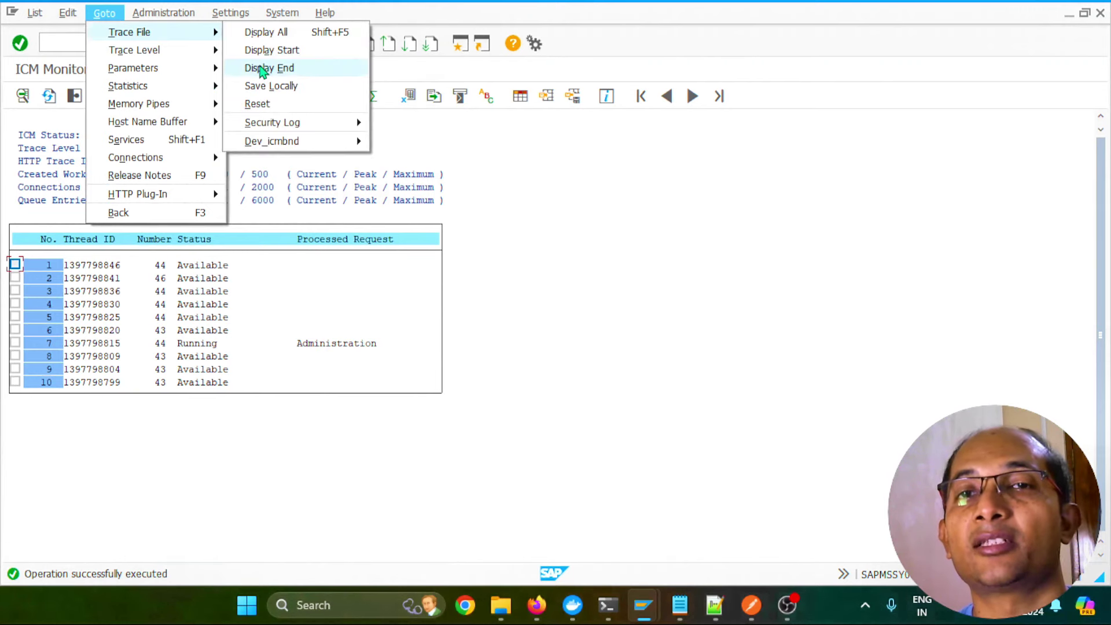
pyautogui.click(262, 69)
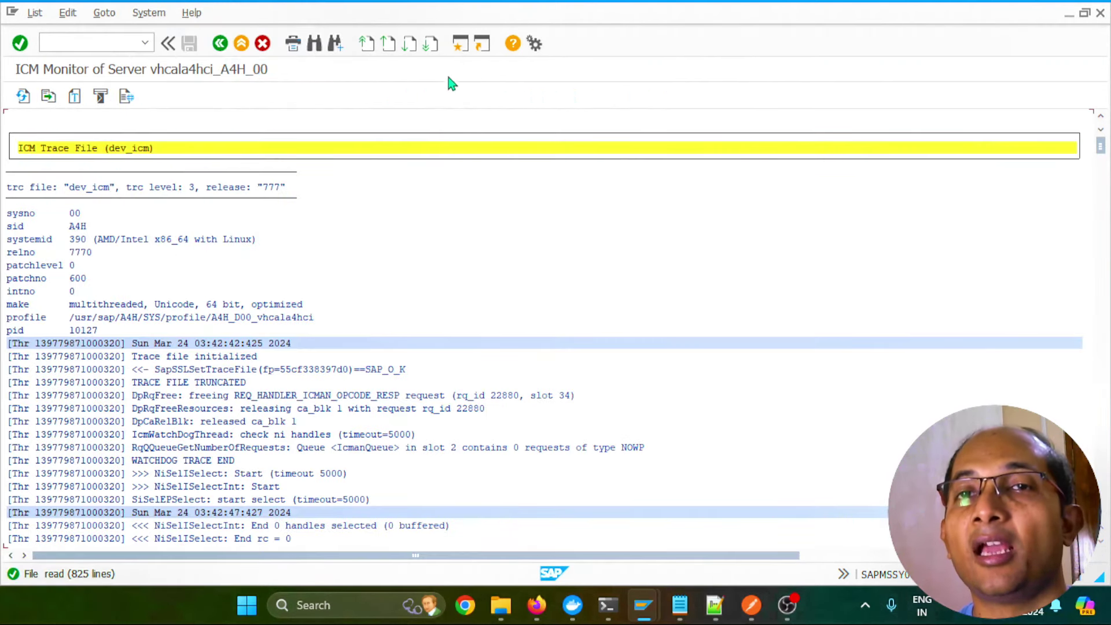
pyautogui.click(314, 43)
pyautogui.write('auth')
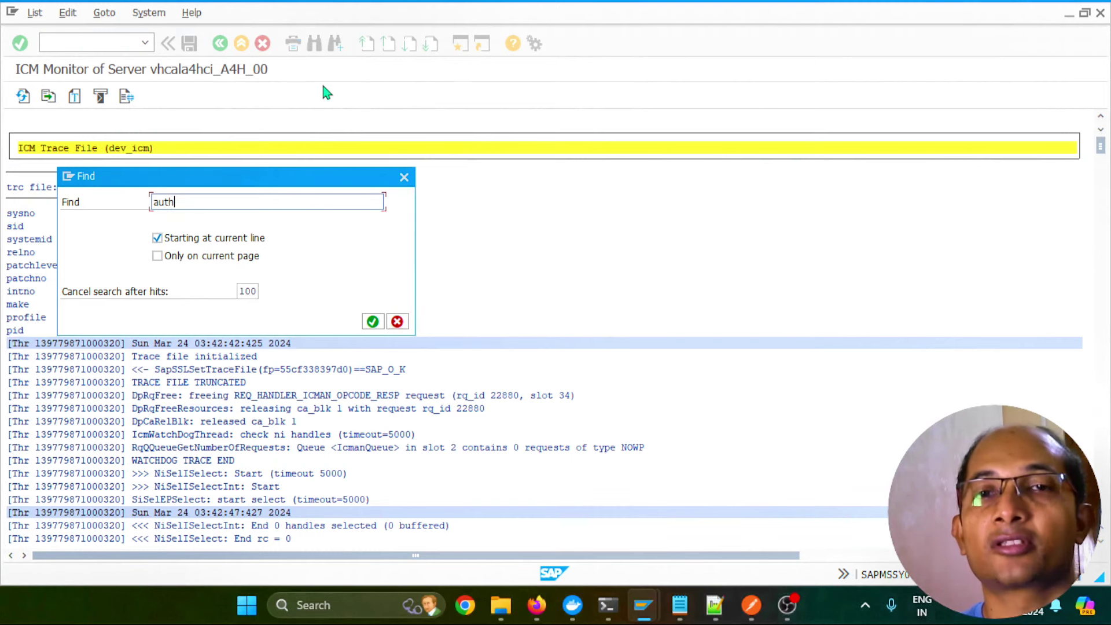
pyautogui.press('Return')
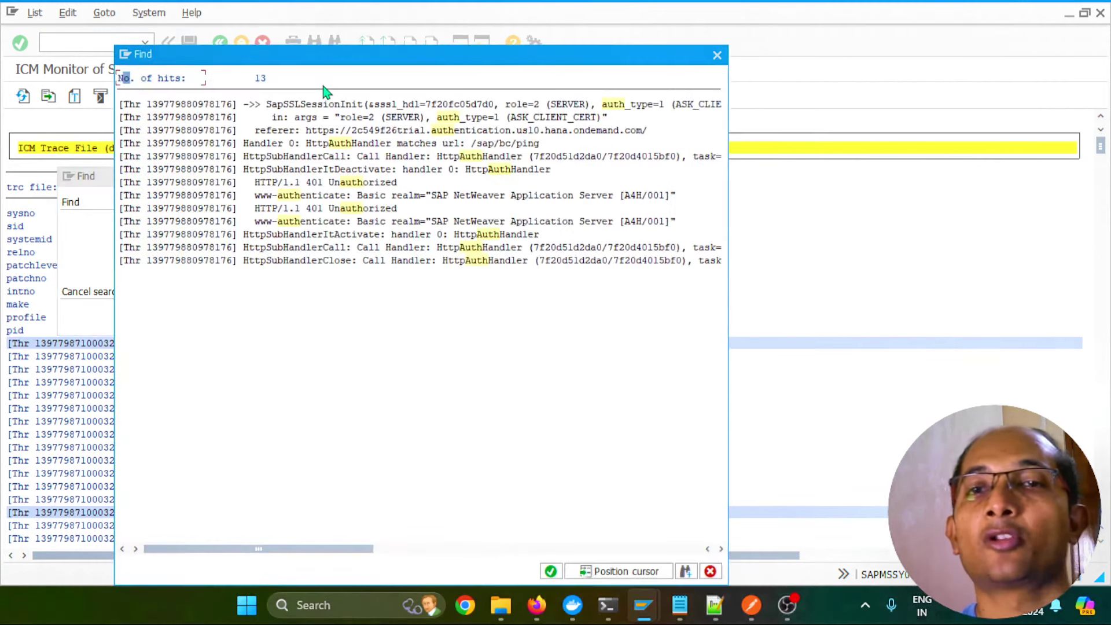
pyautogui.doubleClick(346, 210)
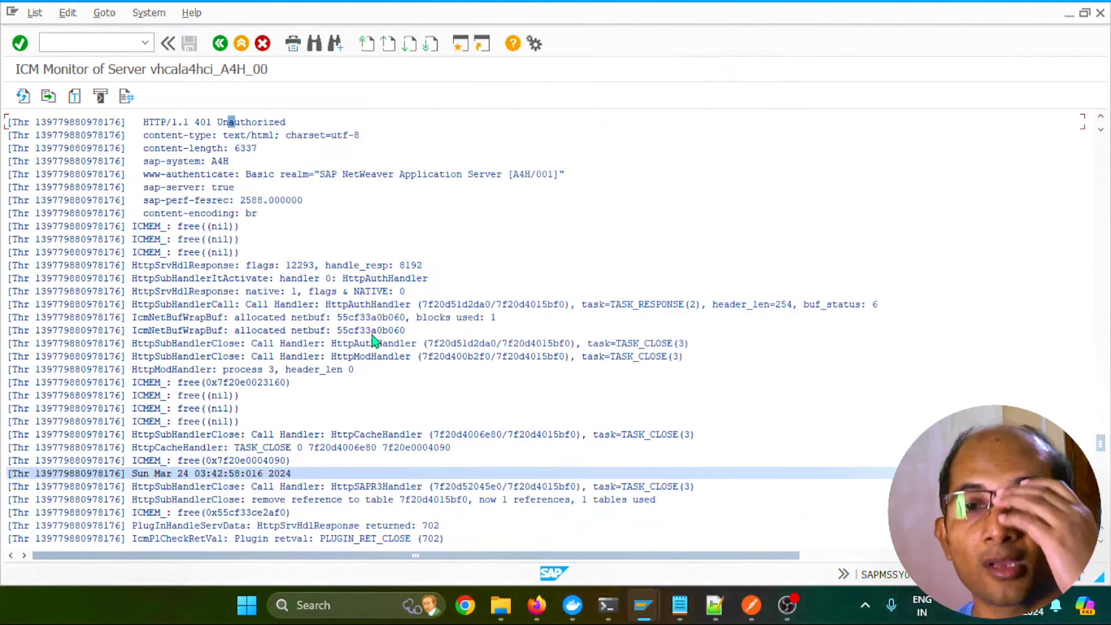
pyautogui.scroll(3, 249, 127)
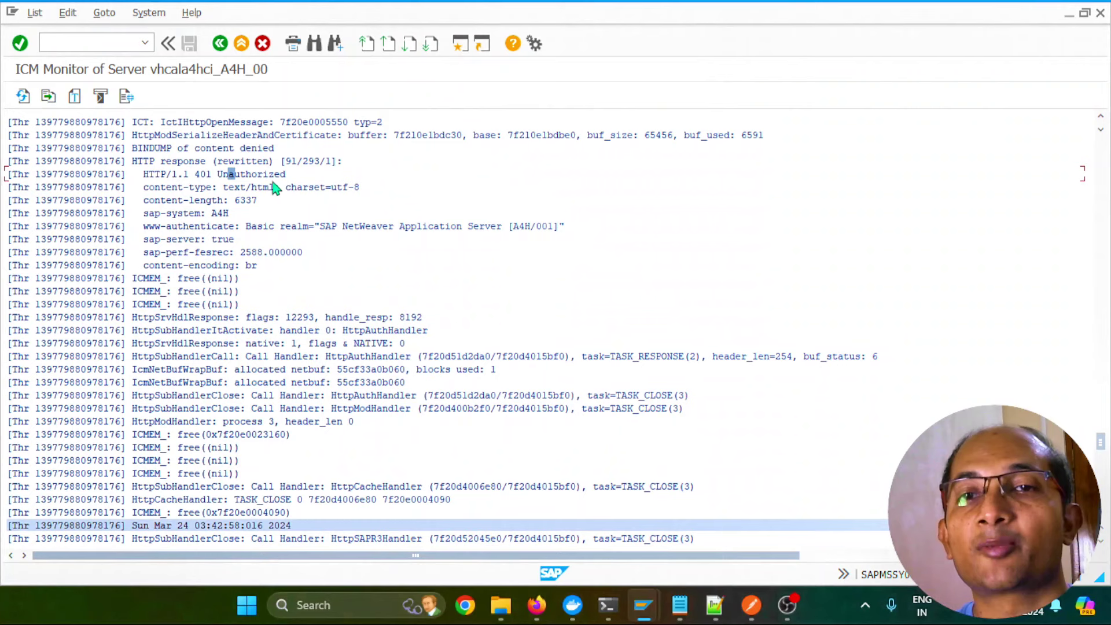
pyautogui.scroll(2, 254, 191)
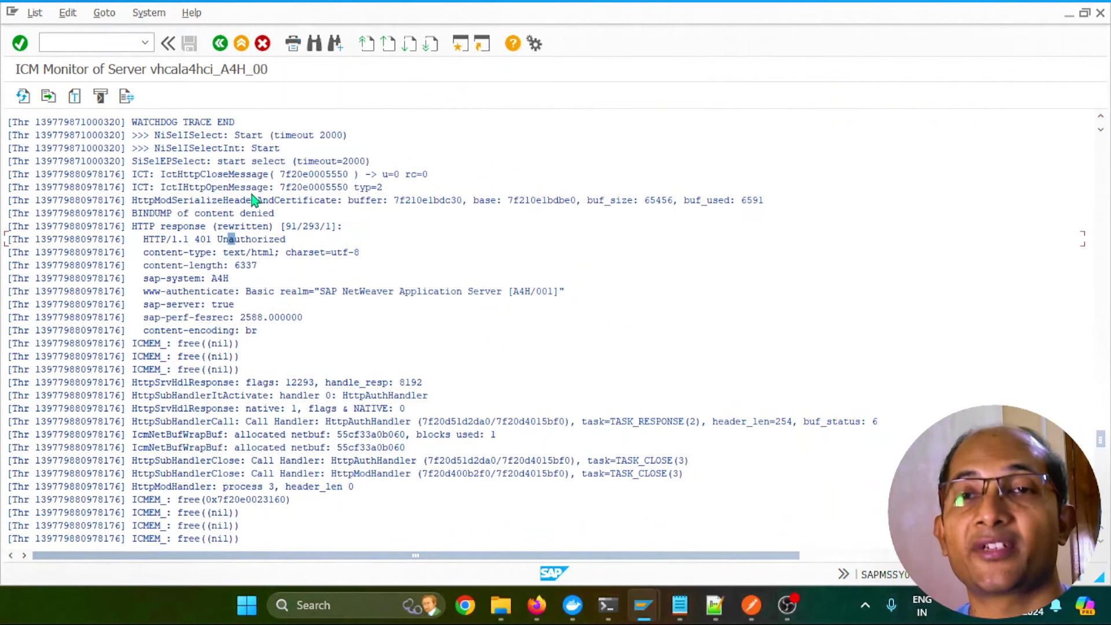
pyautogui.click(335, 43)
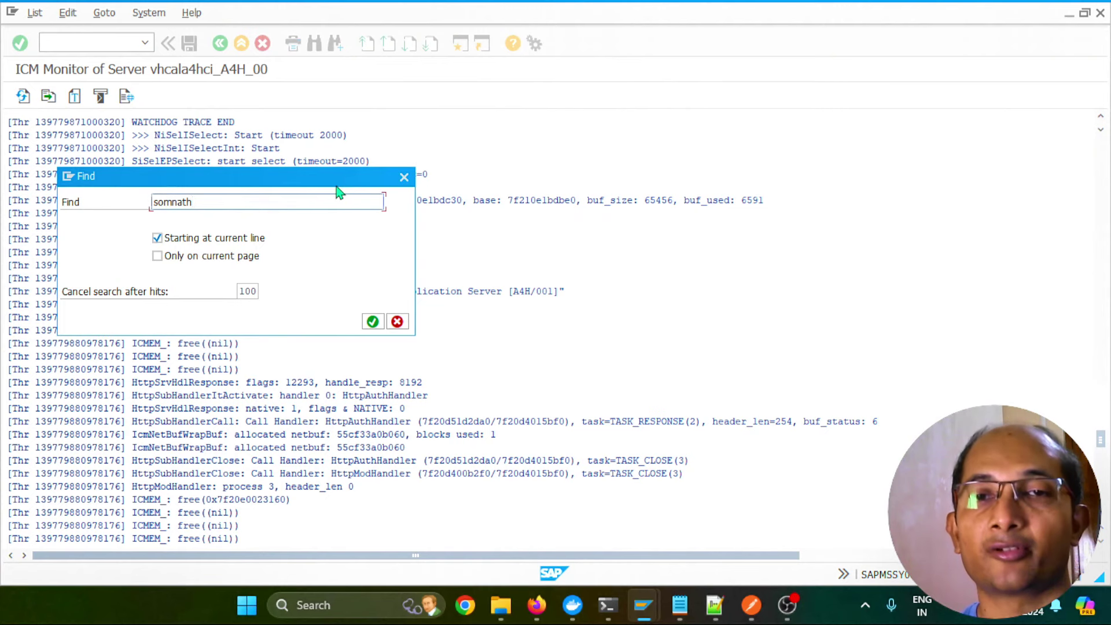
pyautogui.press('Return')
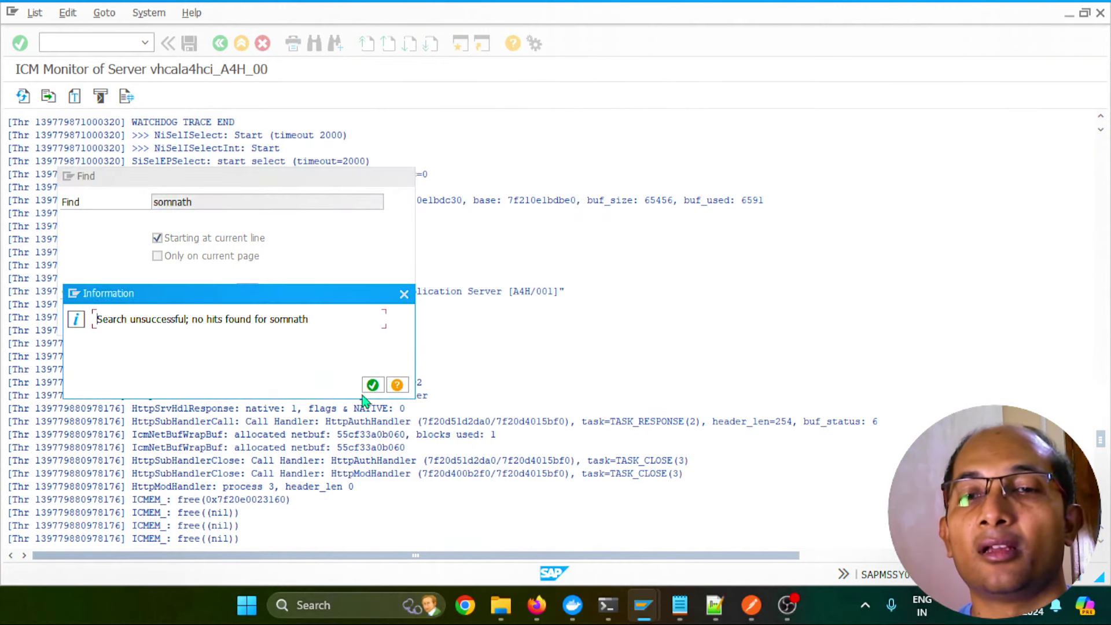
pyautogui.click(373, 385)
pyautogui.click(157, 237)
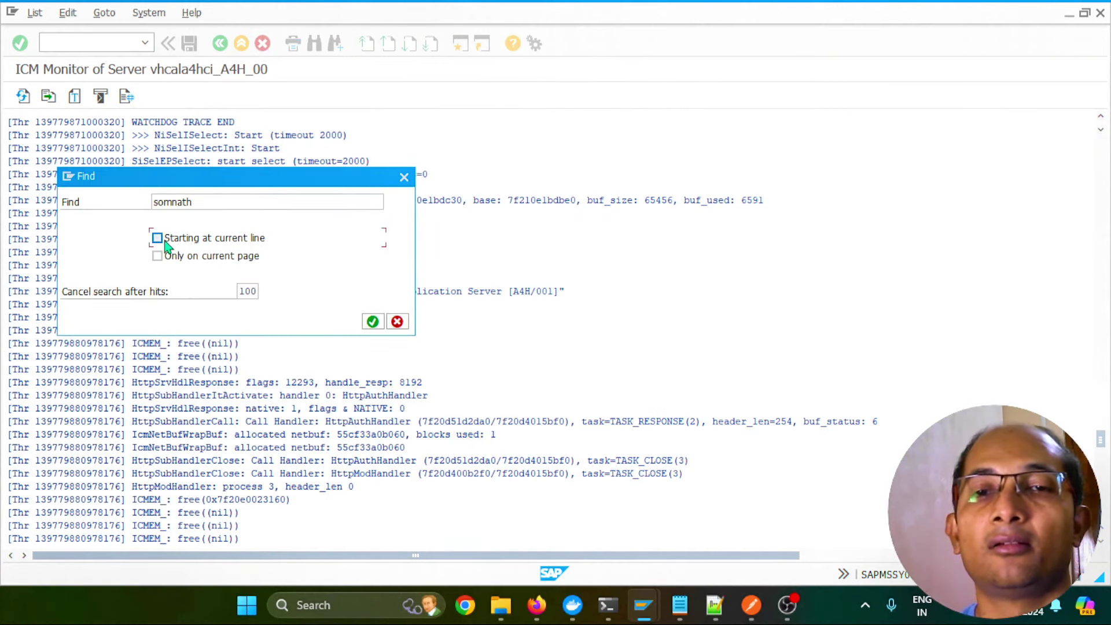
pyautogui.press('Return')
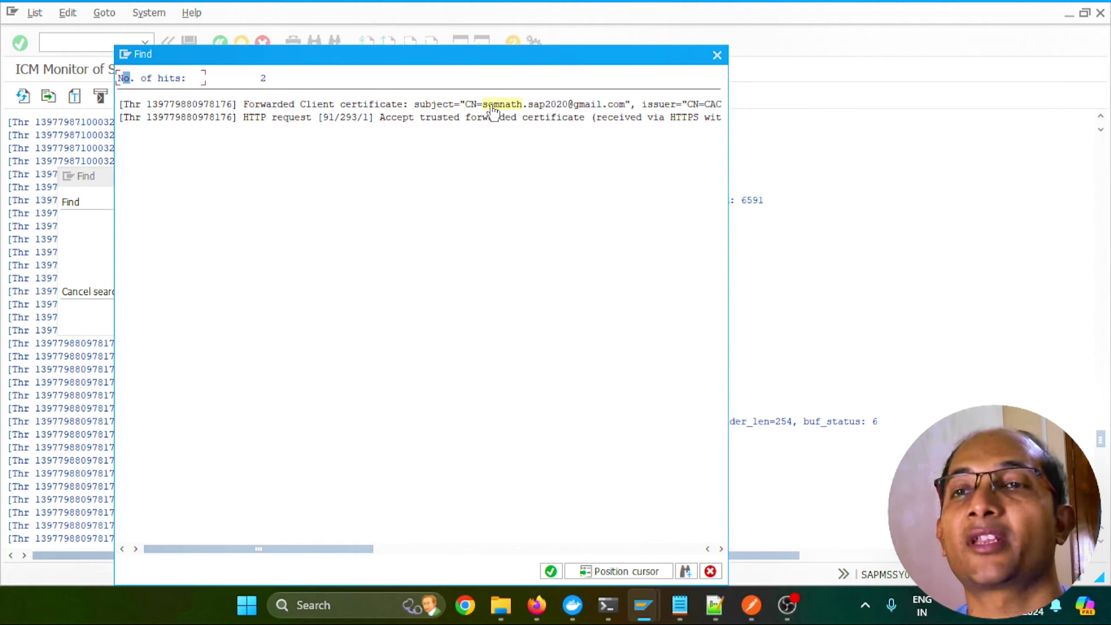
pyautogui.moveTo(324, 550); pyautogui.dragTo(349, 550)
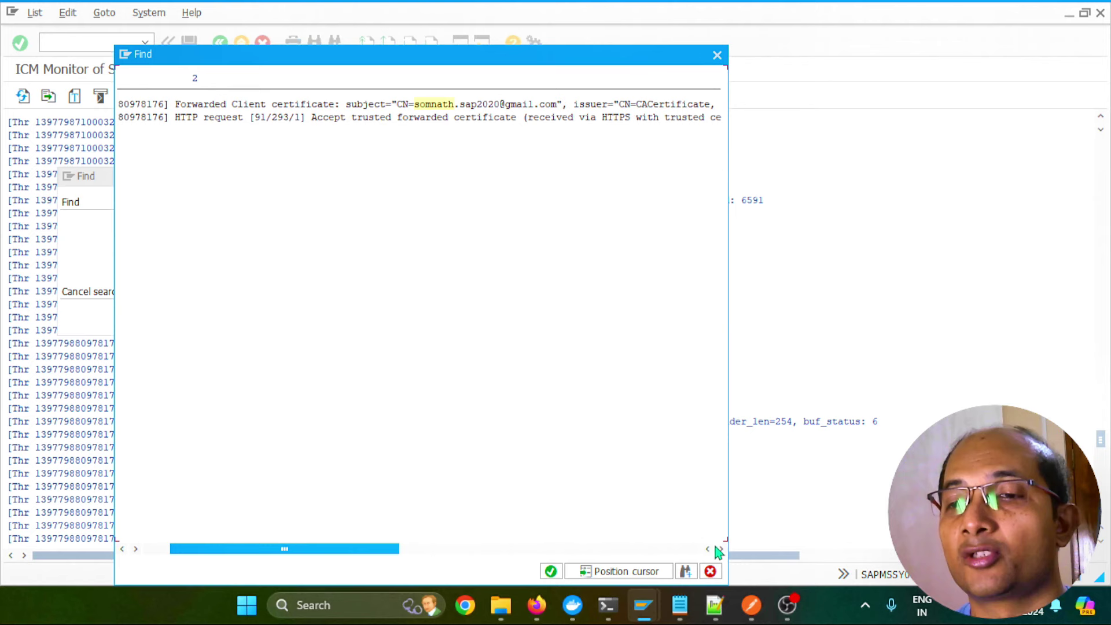
pyautogui.click(710, 571)
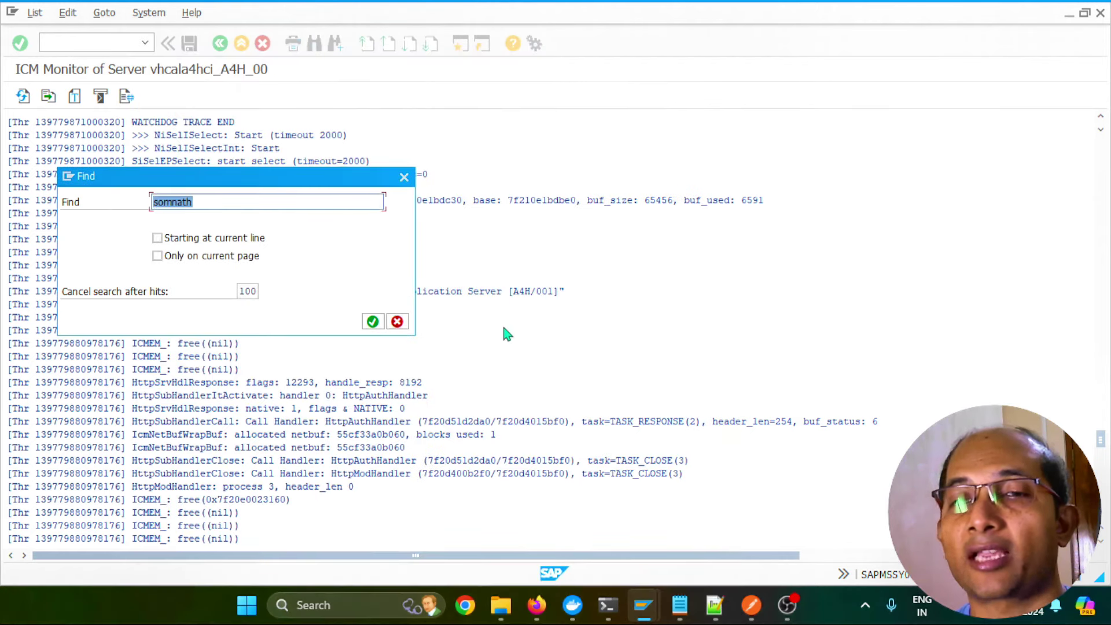
pyautogui.click(397, 322)
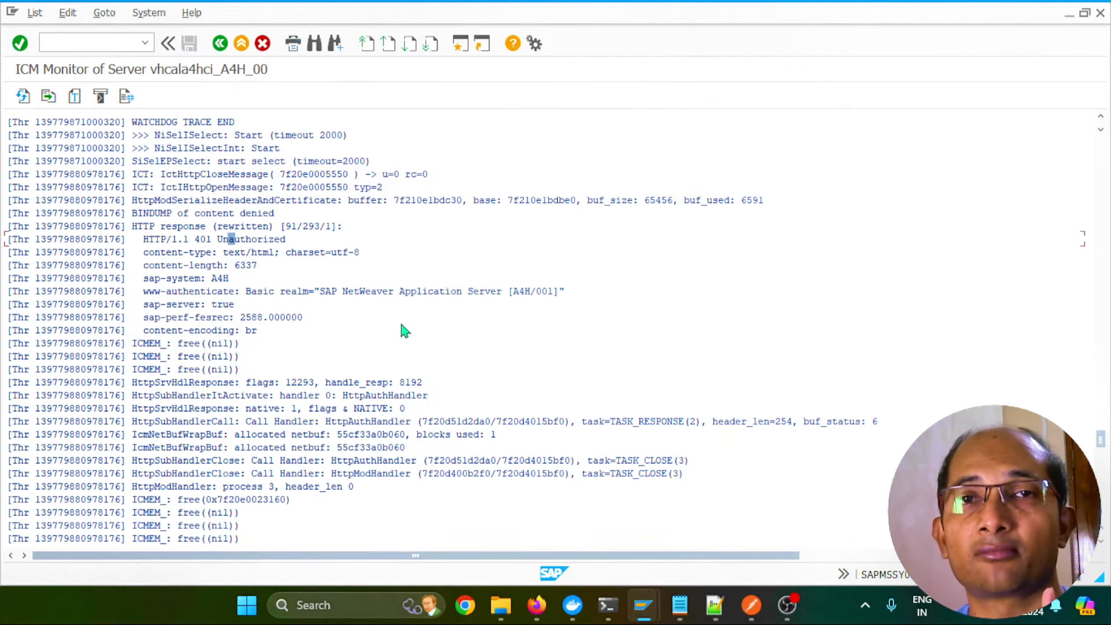
pyautogui.hotkey('alt', 'Tab')
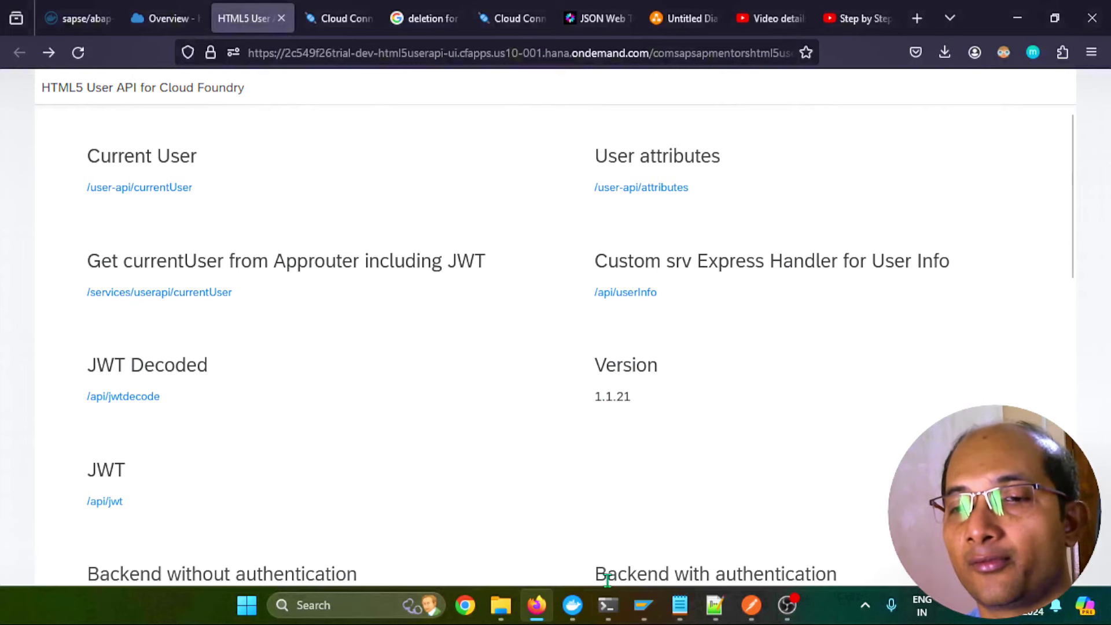
# Run SEC_TRACE_ANALYZER with 'Logon Trace (got HTTP 401)' ticked and reset work process trace files
pyautogui.moveTo(643, 605)
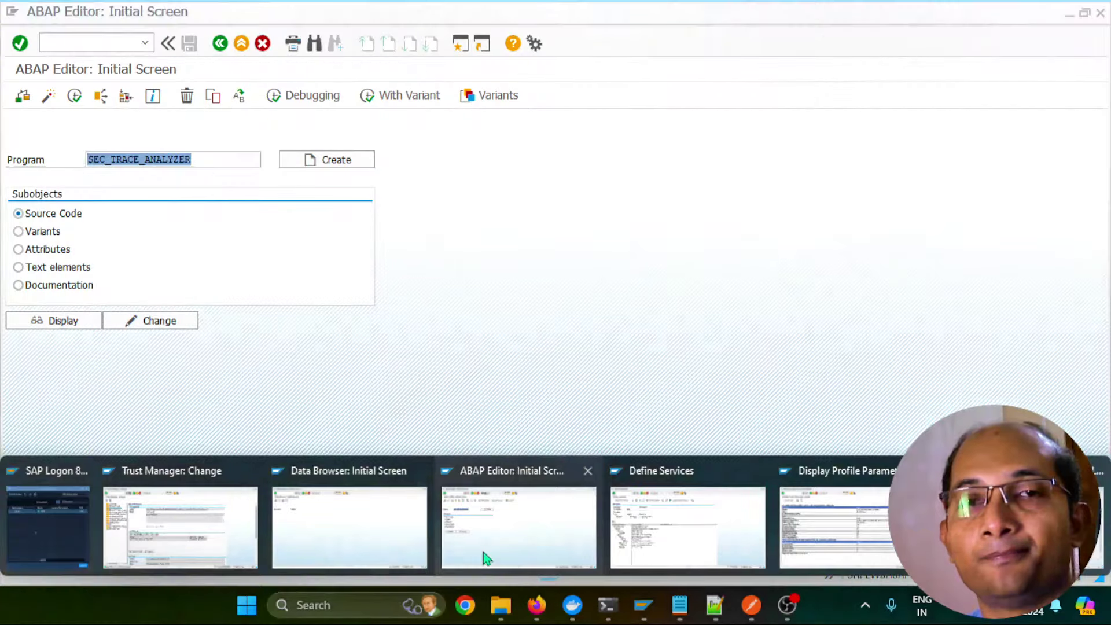
pyautogui.click(484, 552)
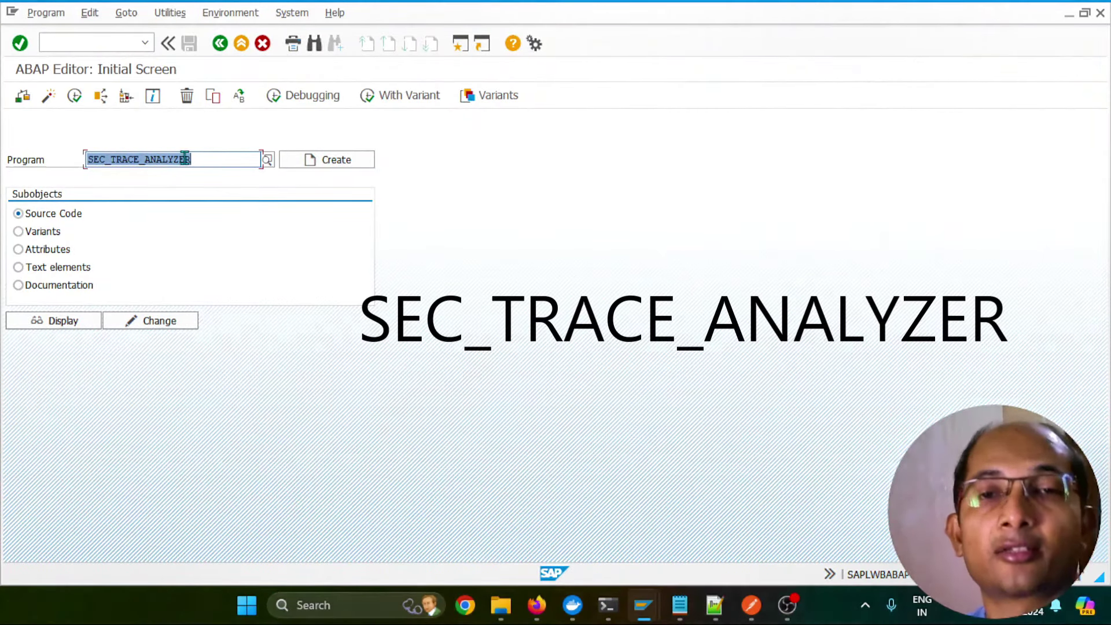
pyautogui.click(74, 96)
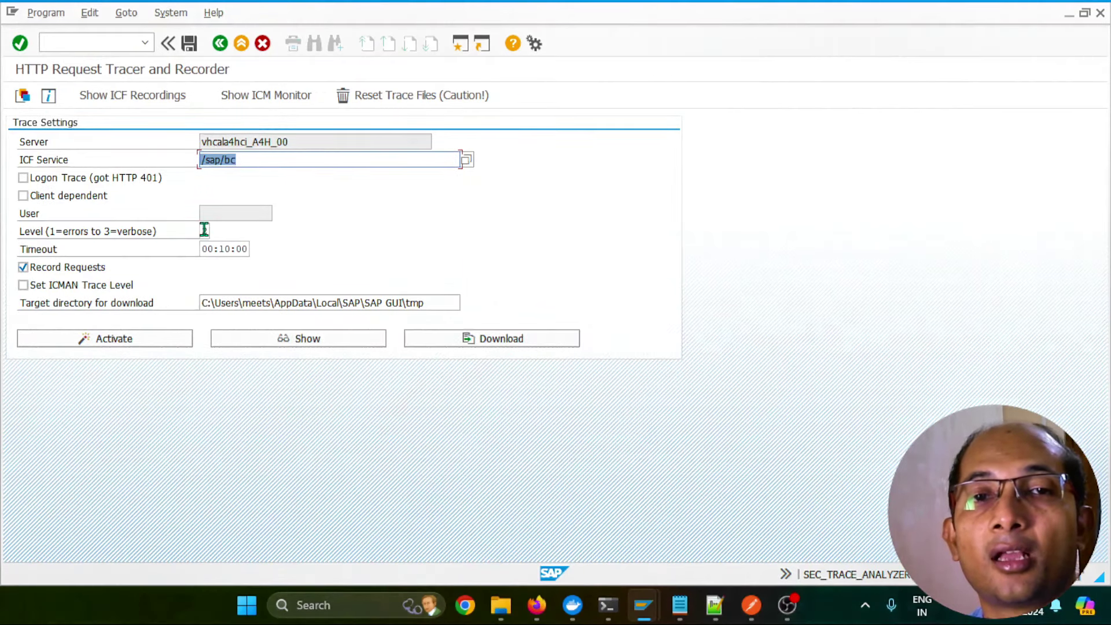
pyautogui.click(24, 179)
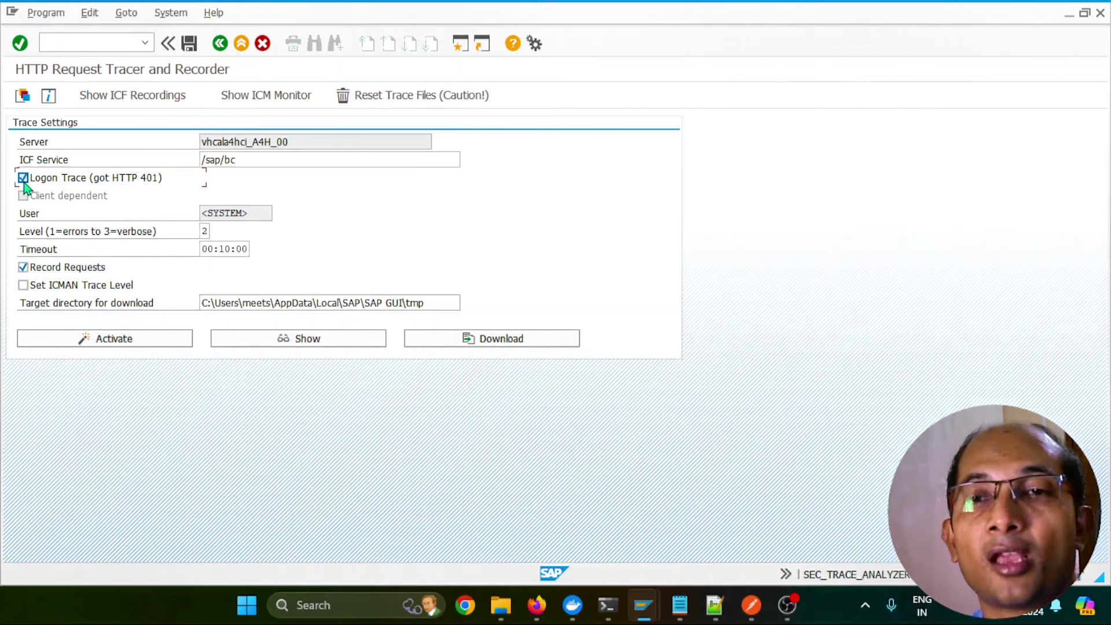
pyautogui.click(403, 103)
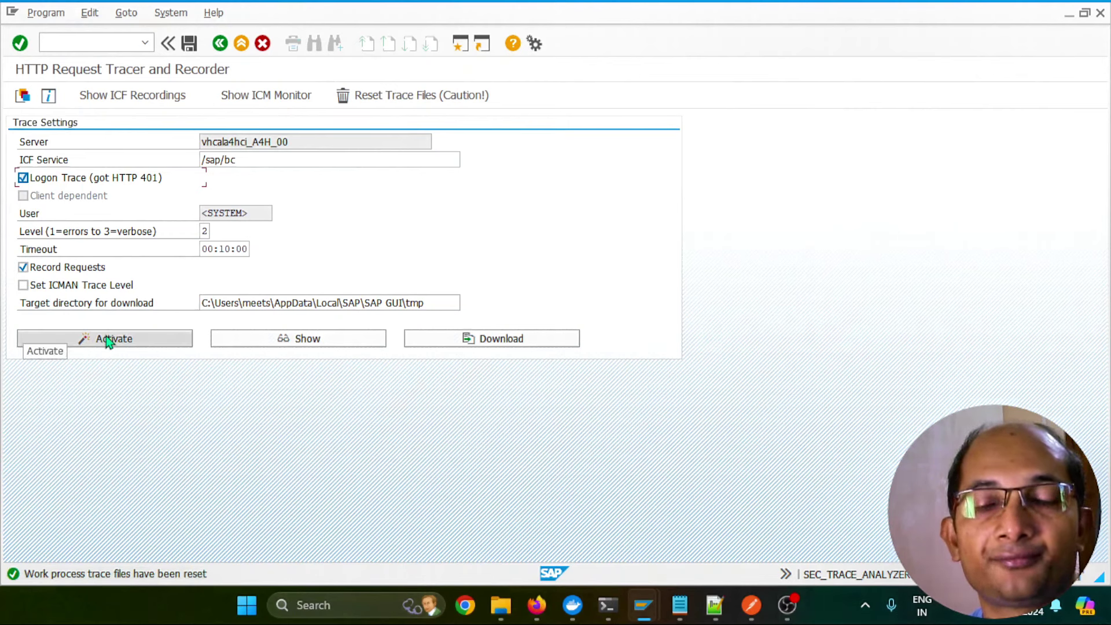
pyautogui.click(543, 605)
pyautogui.scroll(-3, 699, 342)
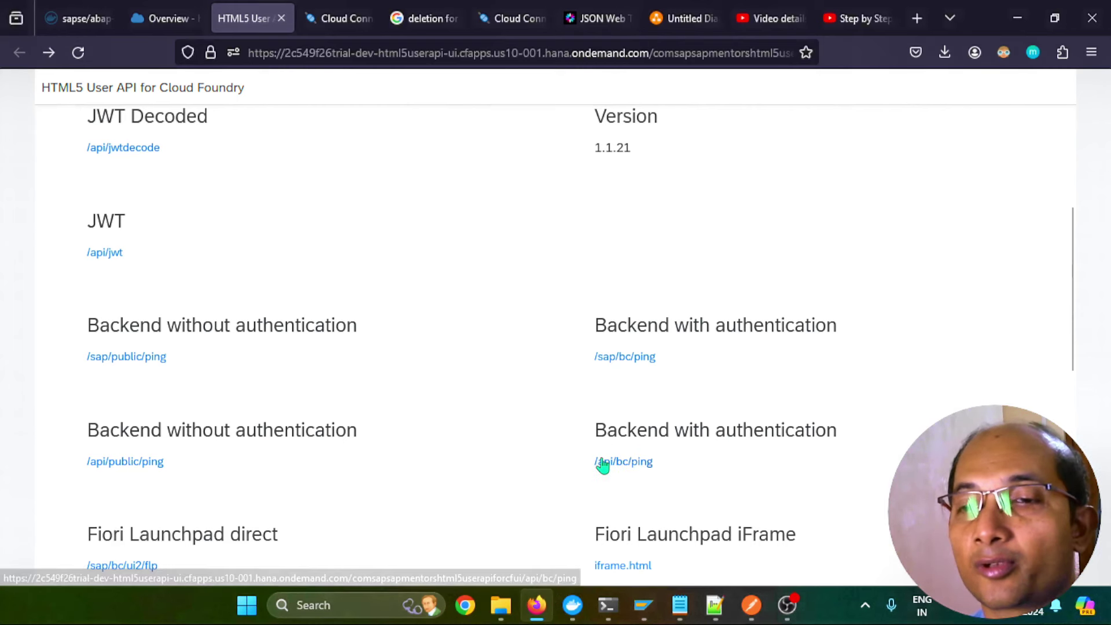
# Call /api/bc/ping, see status code 401, and return to the start page
pyautogui.click(638, 464)
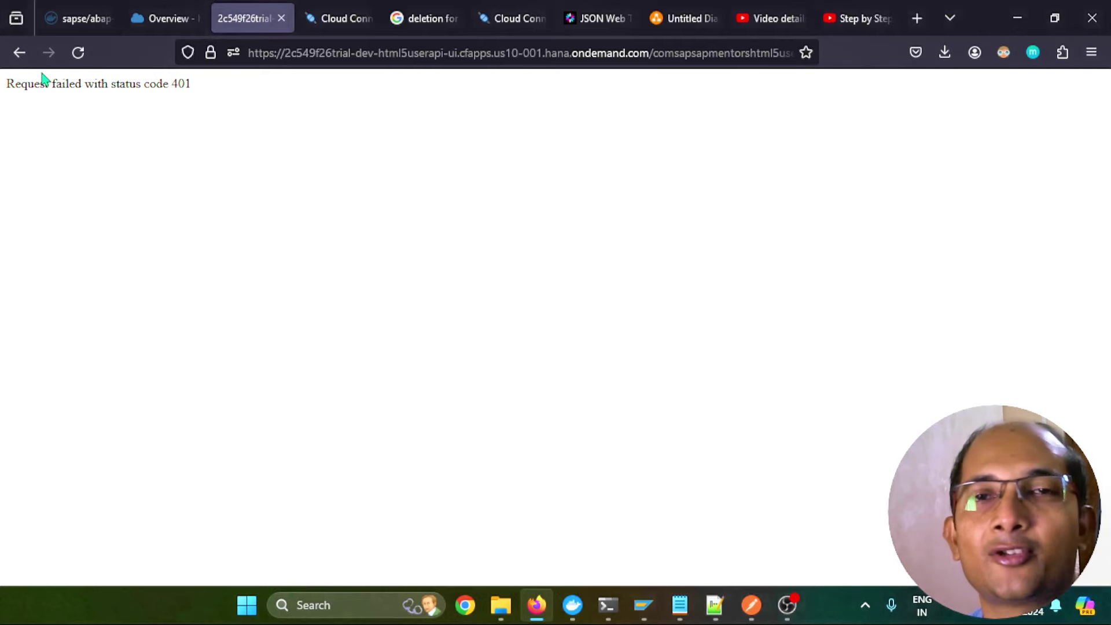
pyautogui.click(19, 52)
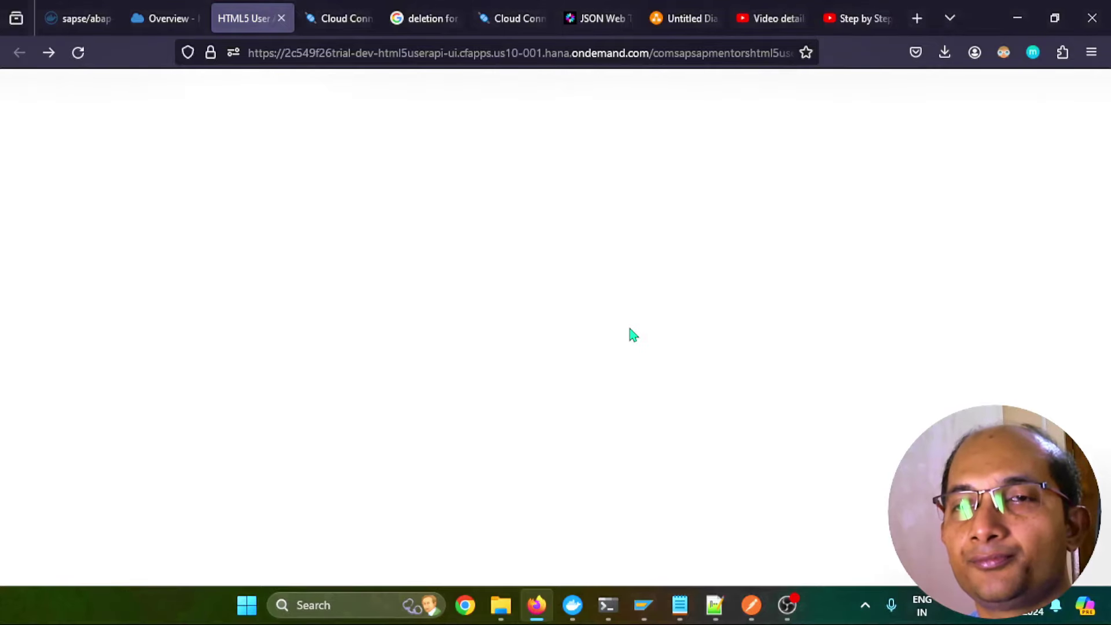
pyautogui.scroll(-5, 634, 336)
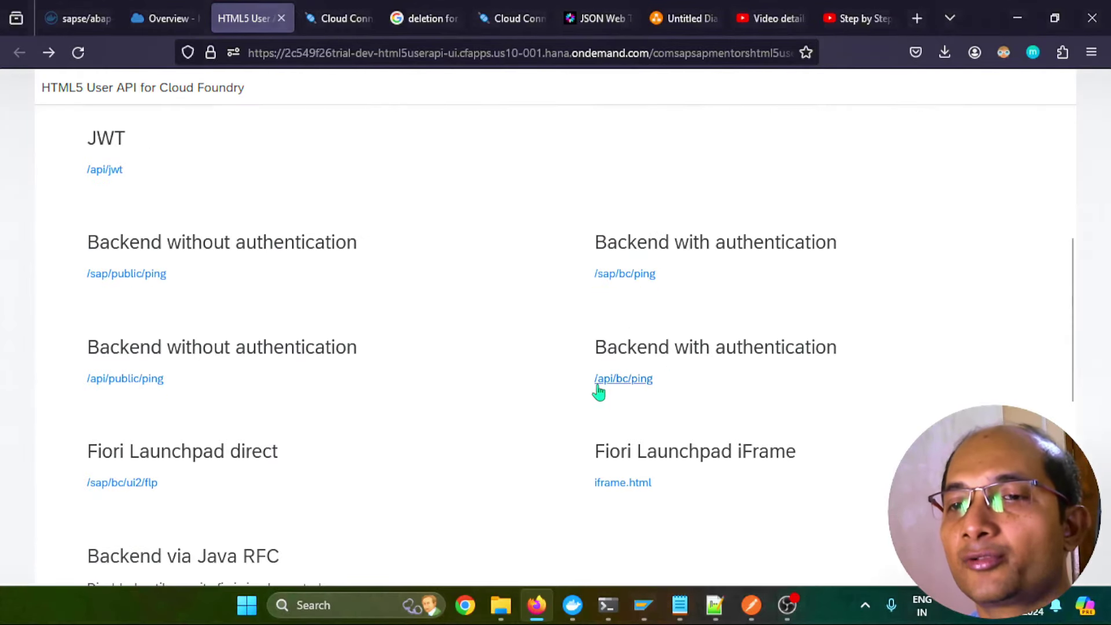
pyautogui.hotkey('alt', 'Tab')
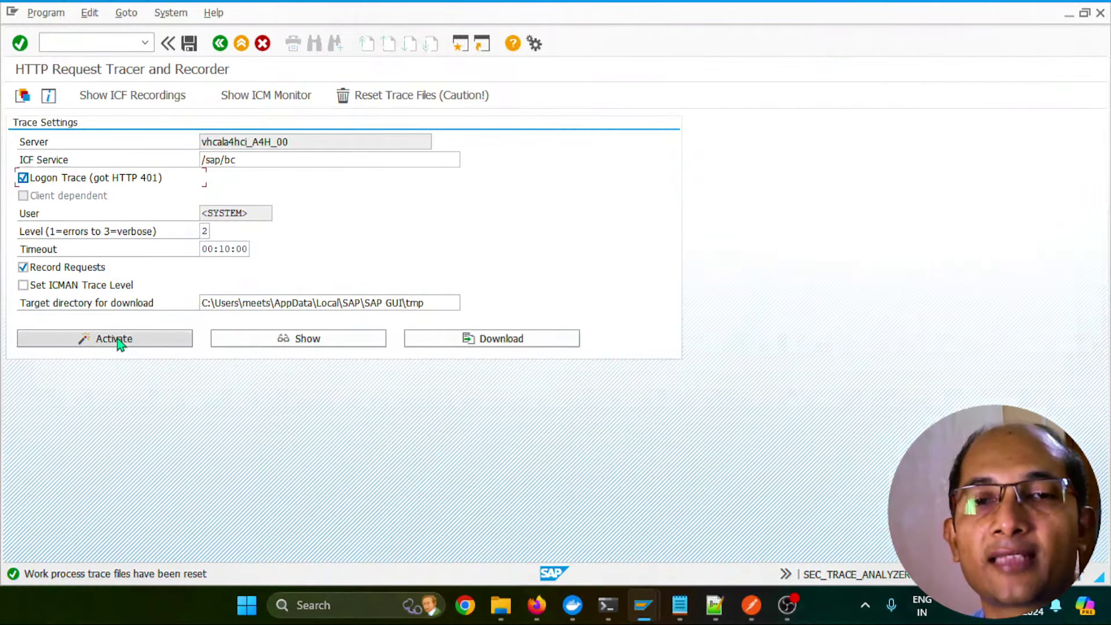
# Activate the logon trace, rerun /api/bc/ping (401 again), then deactivate the trace
pyautogui.click(116, 339)
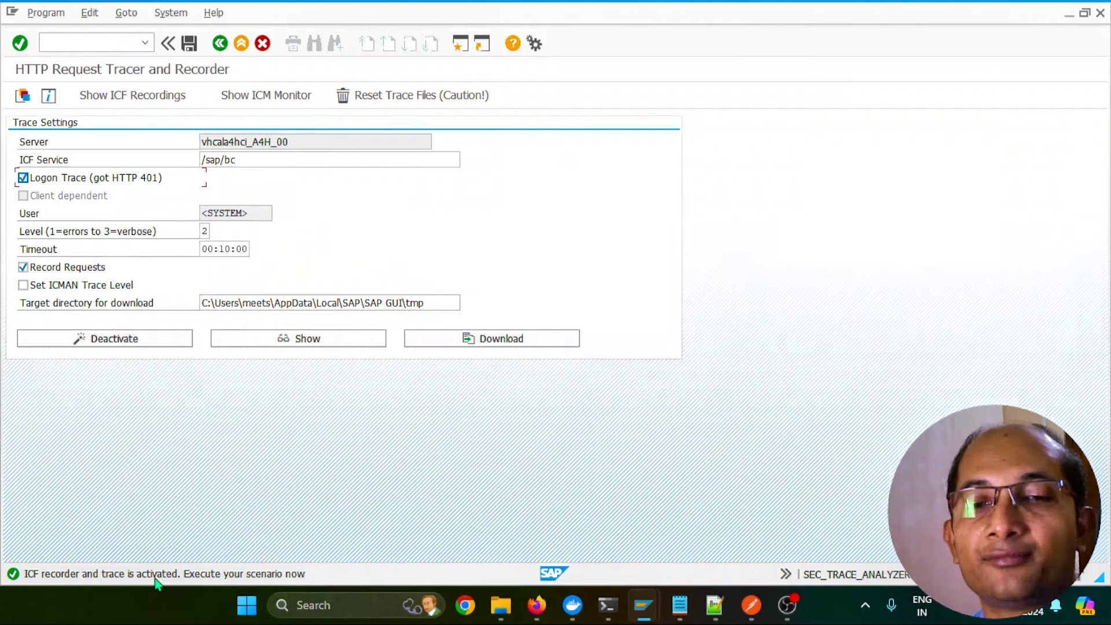
pyautogui.hotkey('alt', 'Tab')
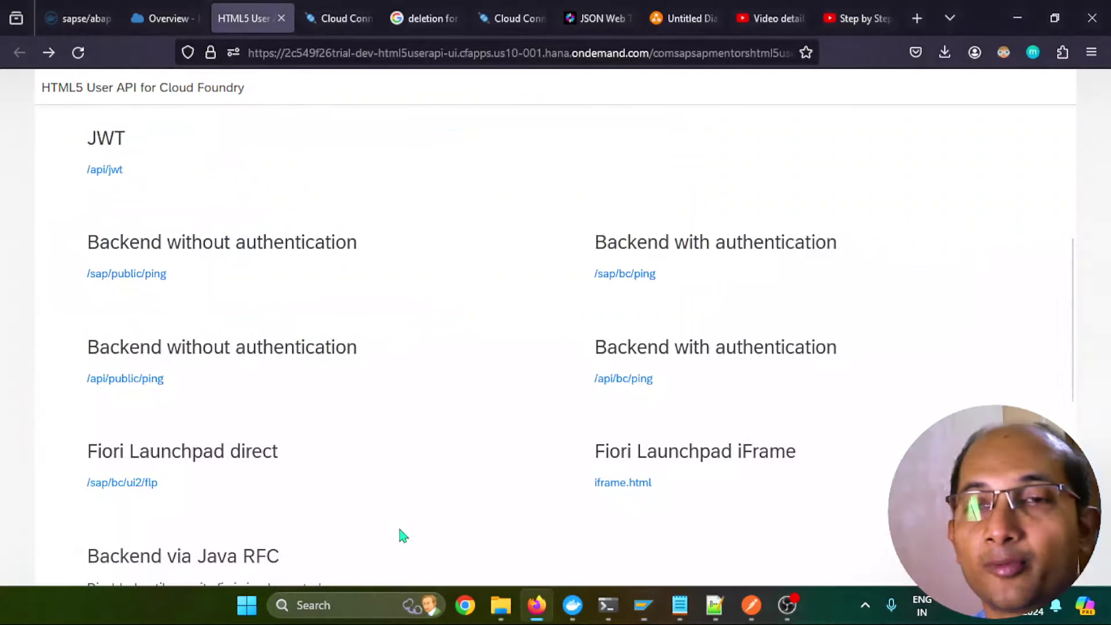
pyautogui.click(629, 381)
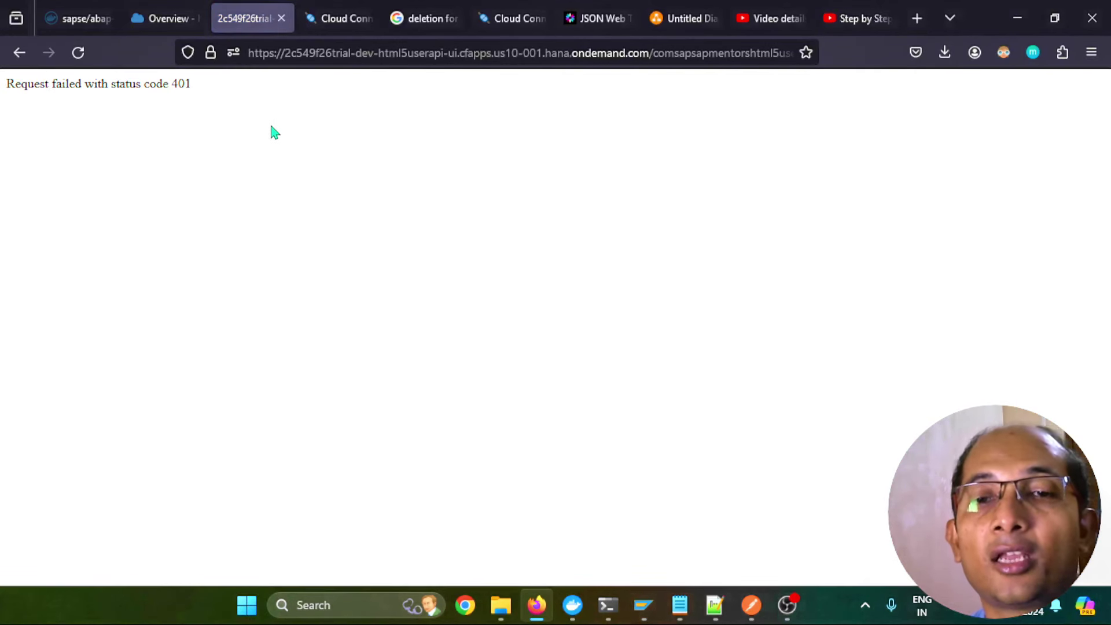
pyautogui.hotkey('alt', 'Tab')
pyautogui.click(118, 340)
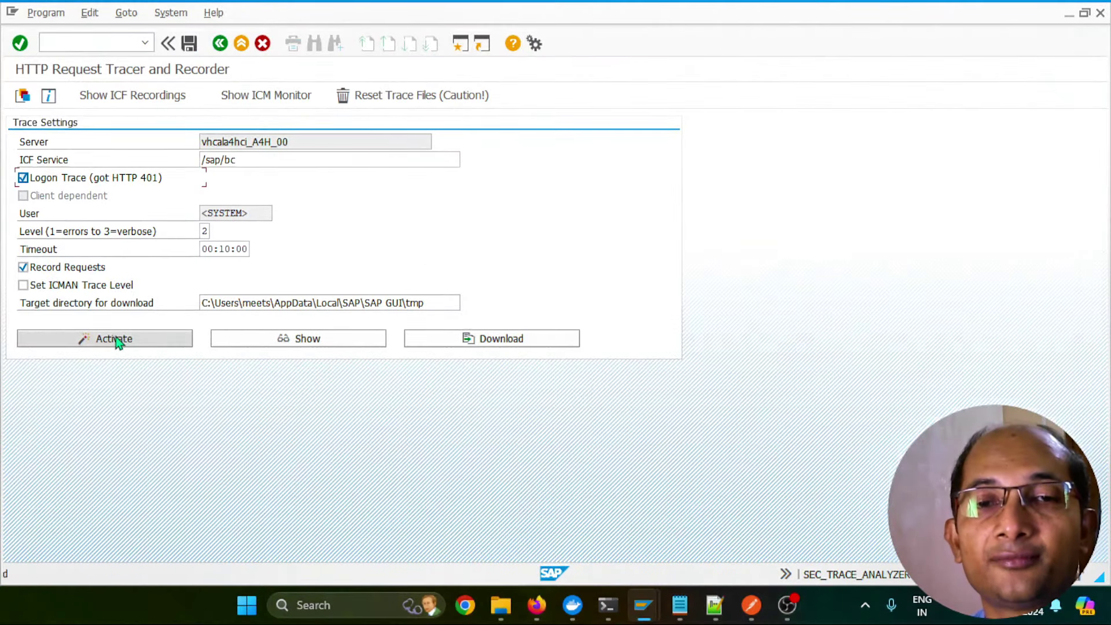
# Show the recorded trace and search it for USREXTID, finding 0 matching entries
pyautogui.click(289, 338)
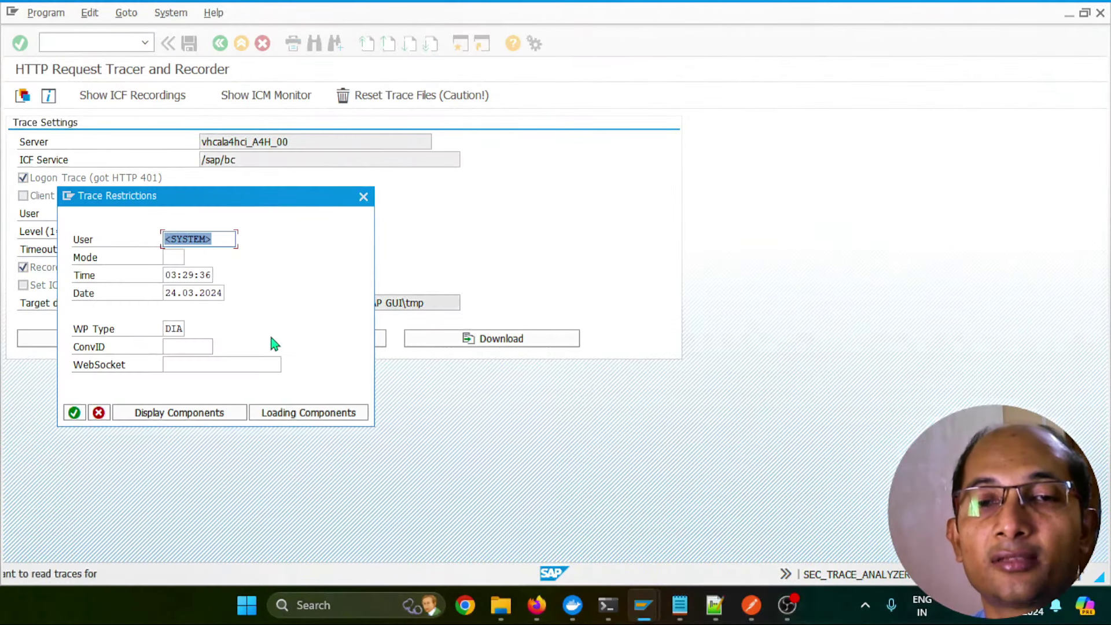
pyautogui.click(74, 413)
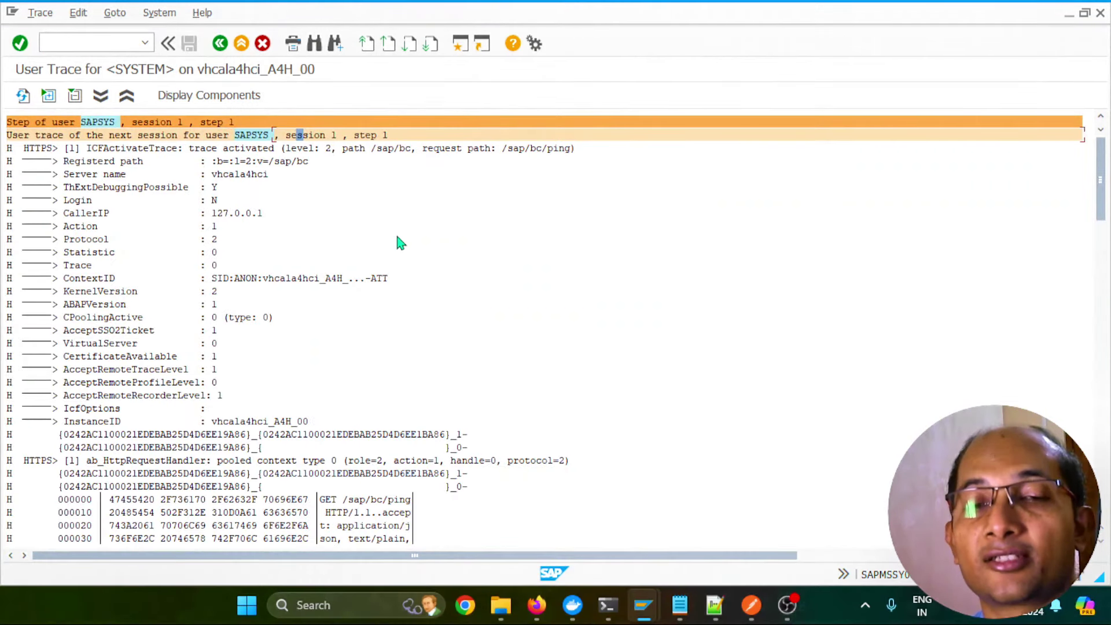
pyautogui.click(313, 45)
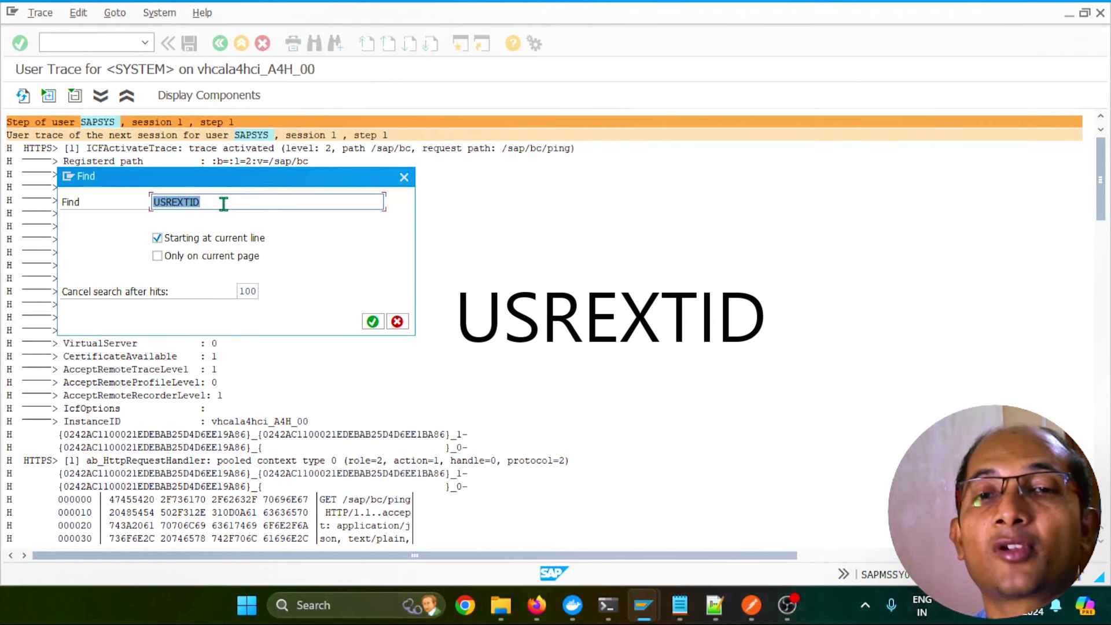
pyautogui.click(218, 237)
pyautogui.press('Return')
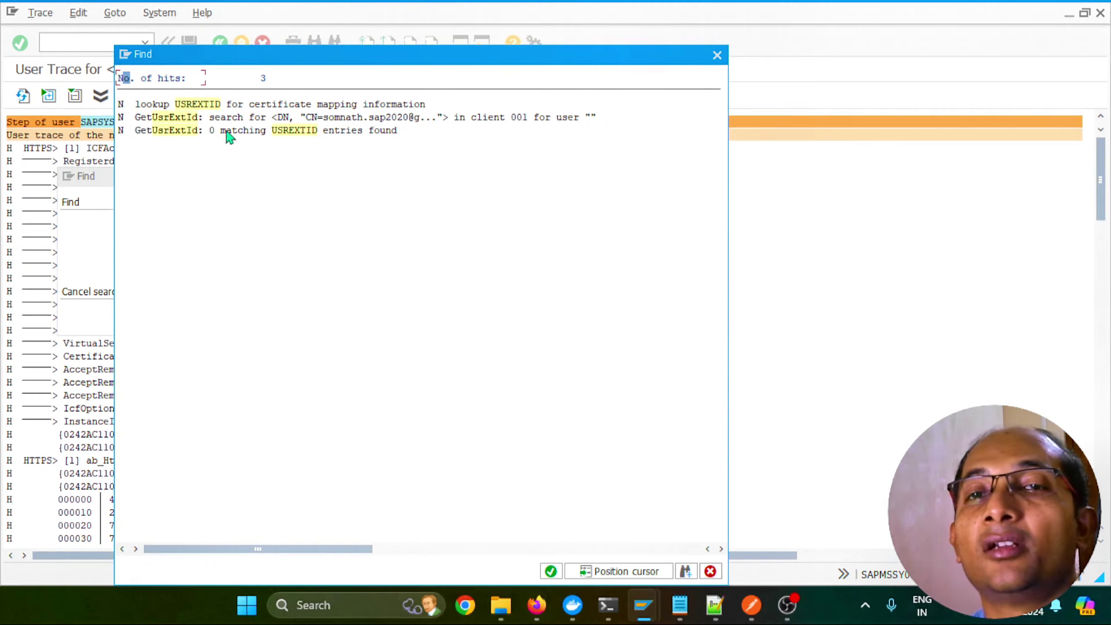
# Jump to the first USREXTID hit and mark the CertGetInfo lookup line where no mapping entry is found
pyautogui.doubleClick(202, 105)
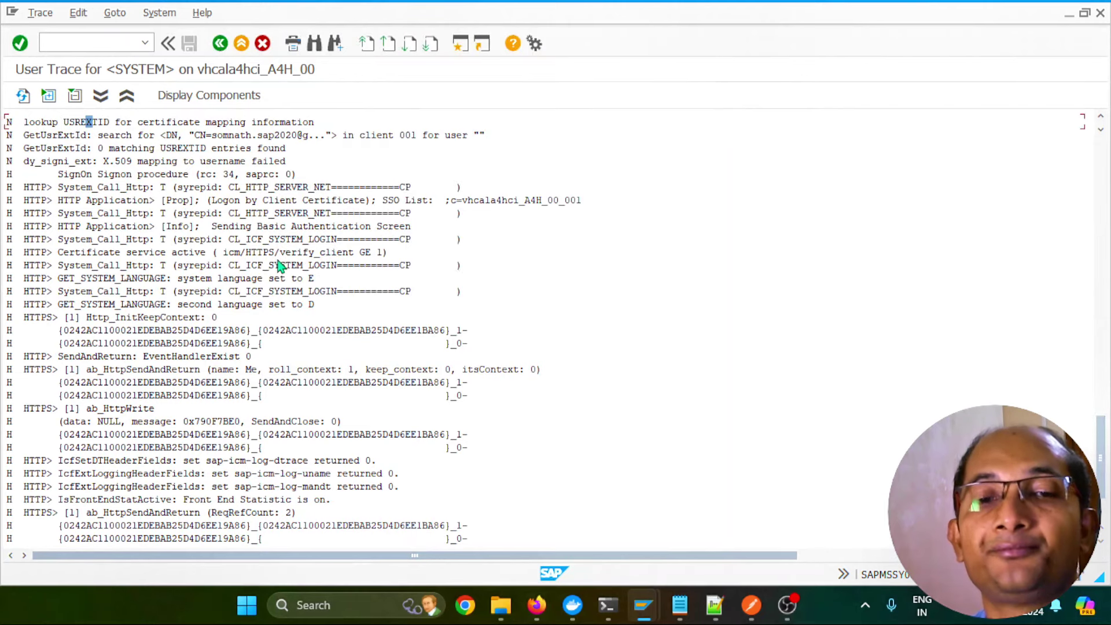
pyautogui.scroll(3, 327, 292)
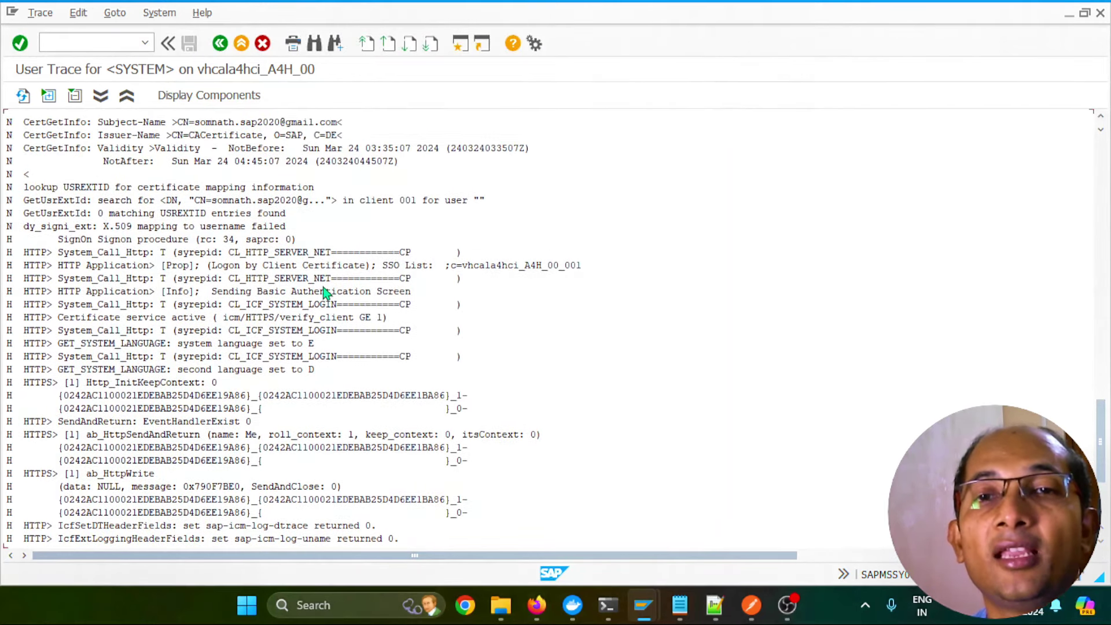
pyautogui.scroll(2, 326, 292)
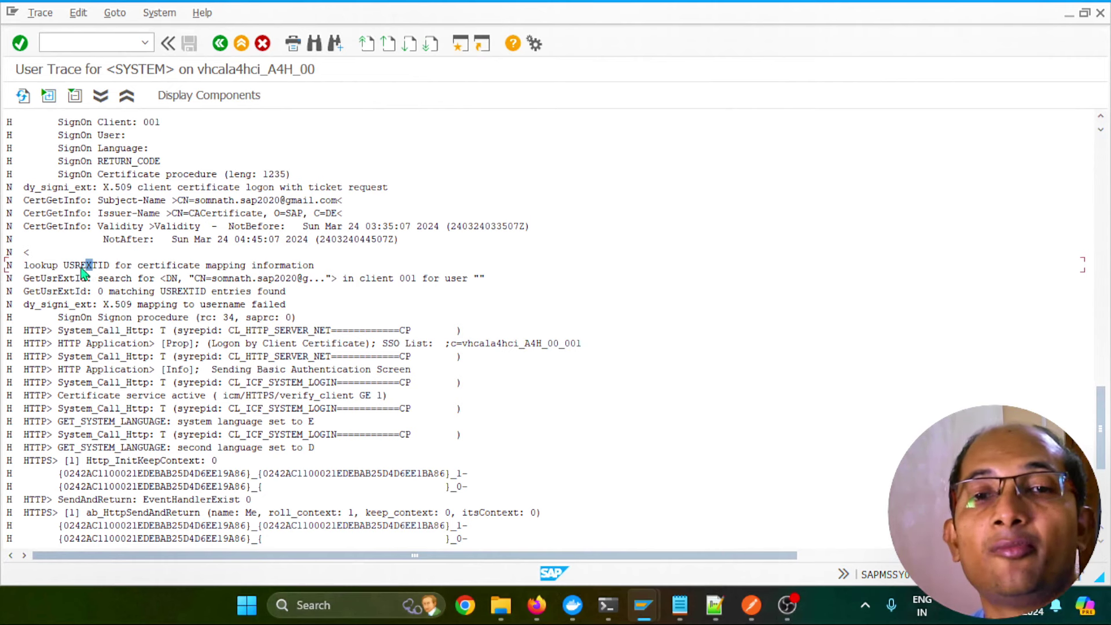
pyautogui.click(157, 265)
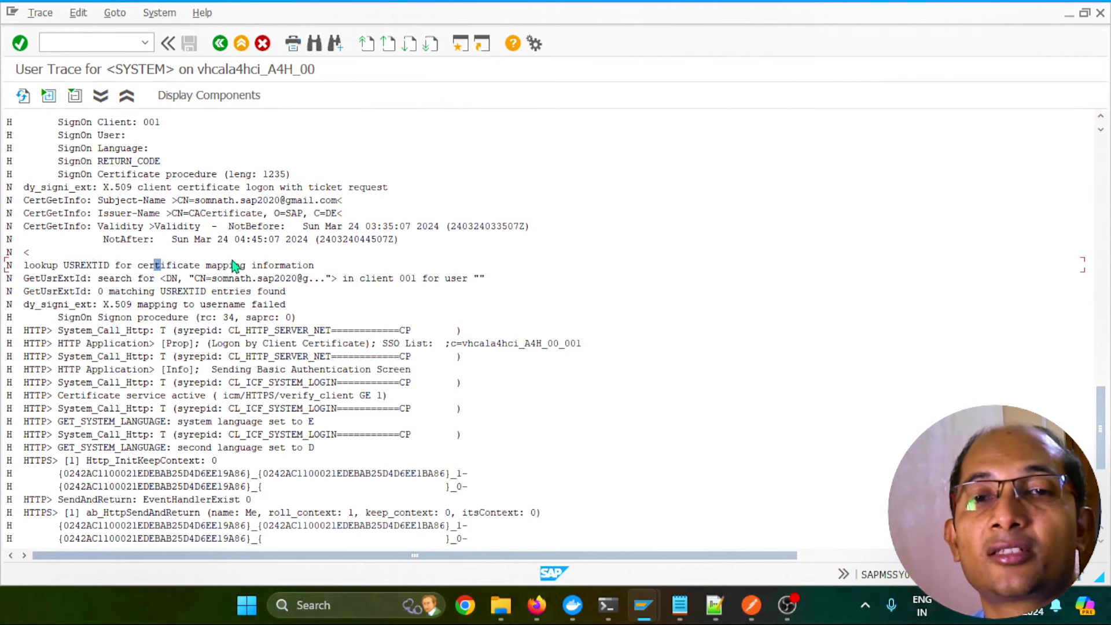
pyautogui.click(315, 266)
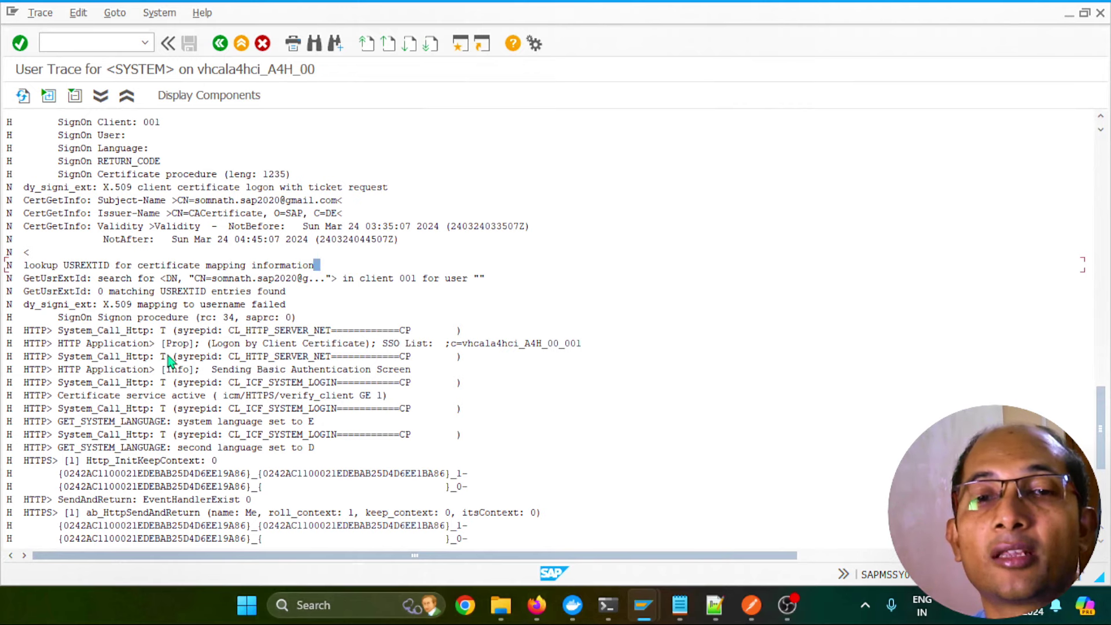
pyautogui.moveTo(537, 615)
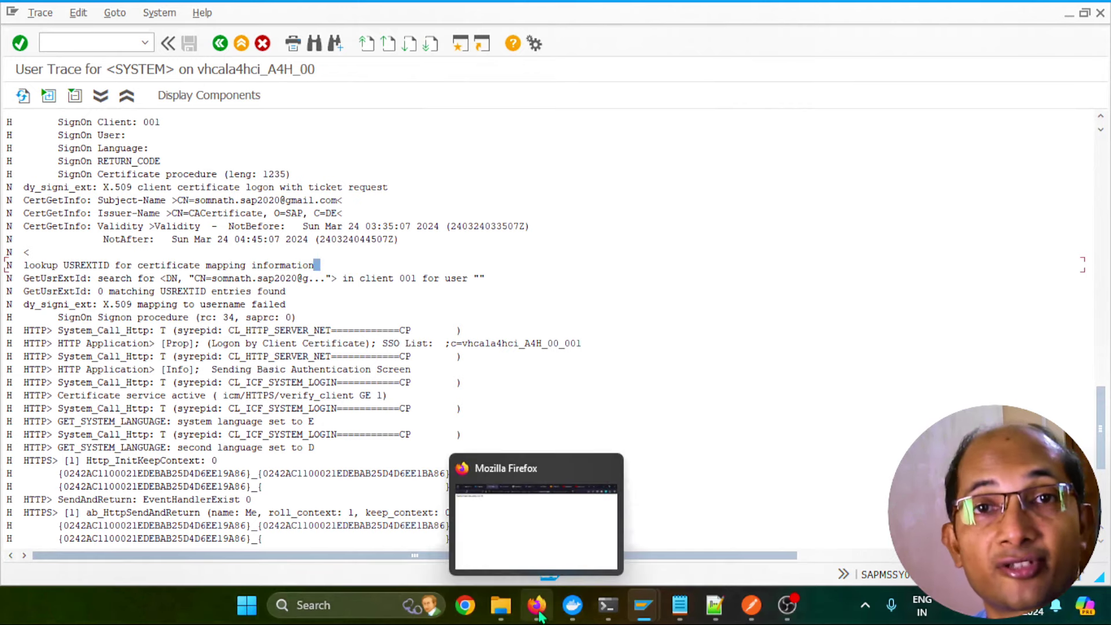
pyautogui.click(538, 615)
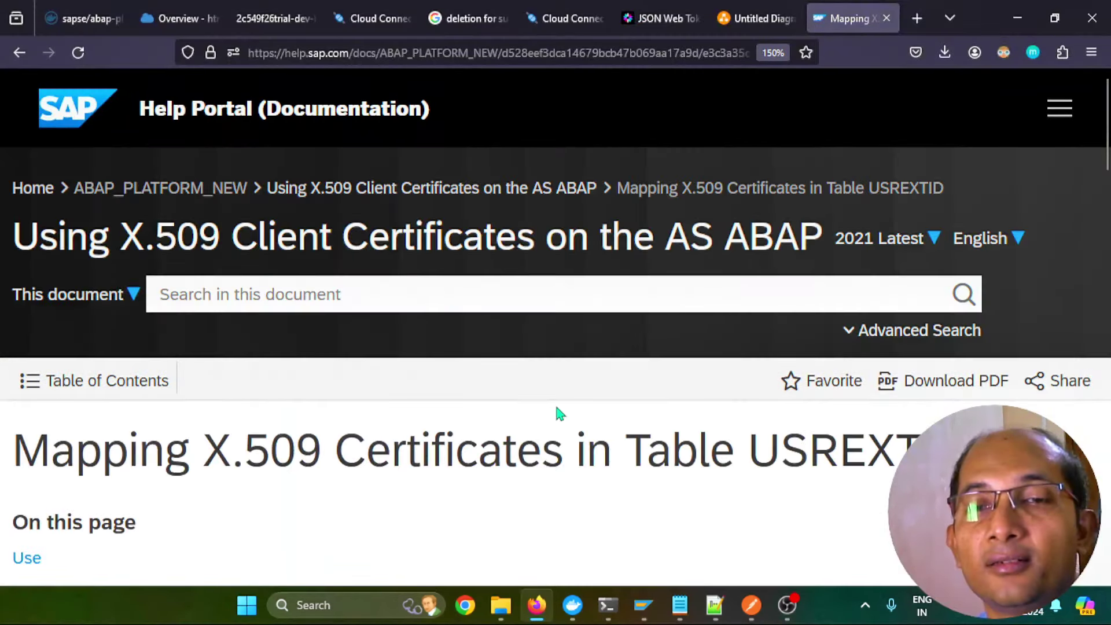
# Read the USREXTID help page and highlight the mass configuration heading and report RSUSREXT
pyautogui.scroll(-3, 559, 413)
pyautogui.scroll(1, 168, 249)
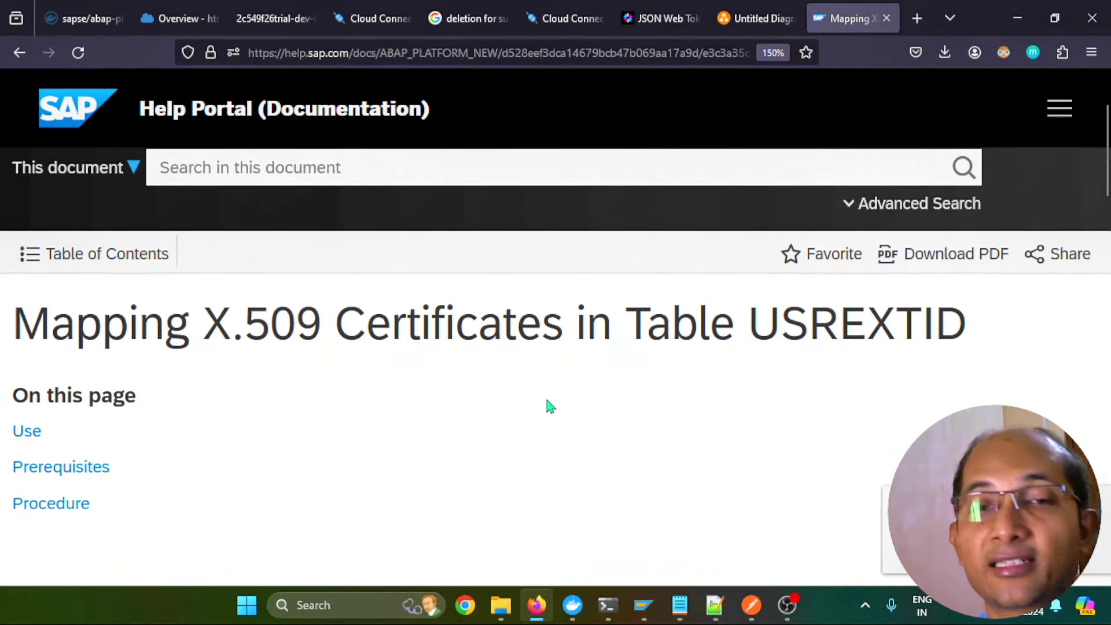
pyautogui.scroll(-3, 547, 405)
pyautogui.scroll(-2, 550, 407)
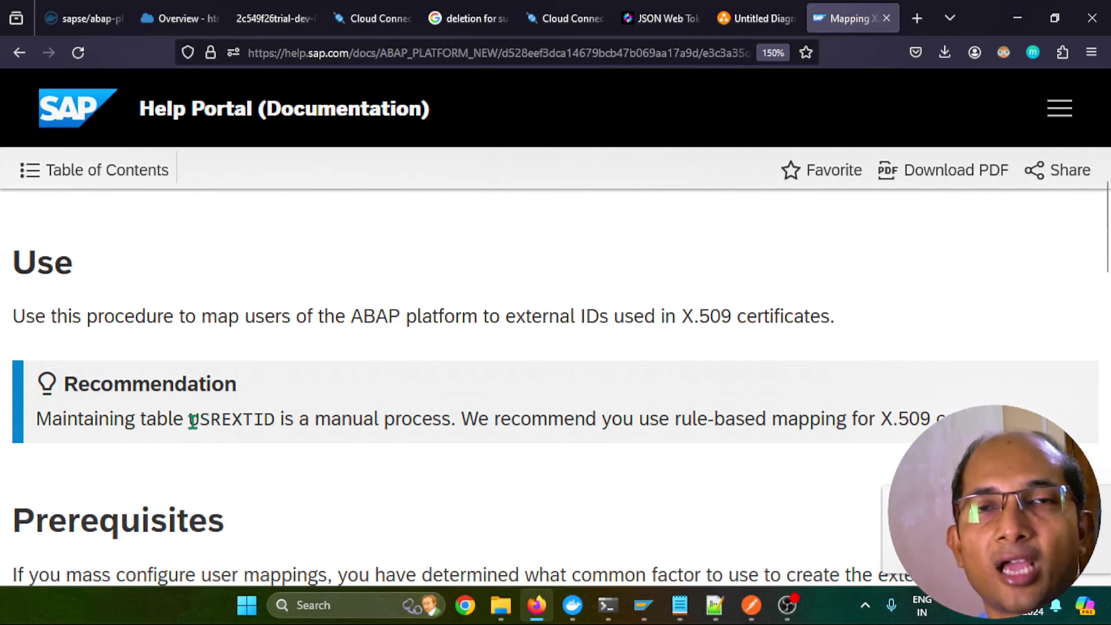
pyautogui.scroll(-5, 429, 418)
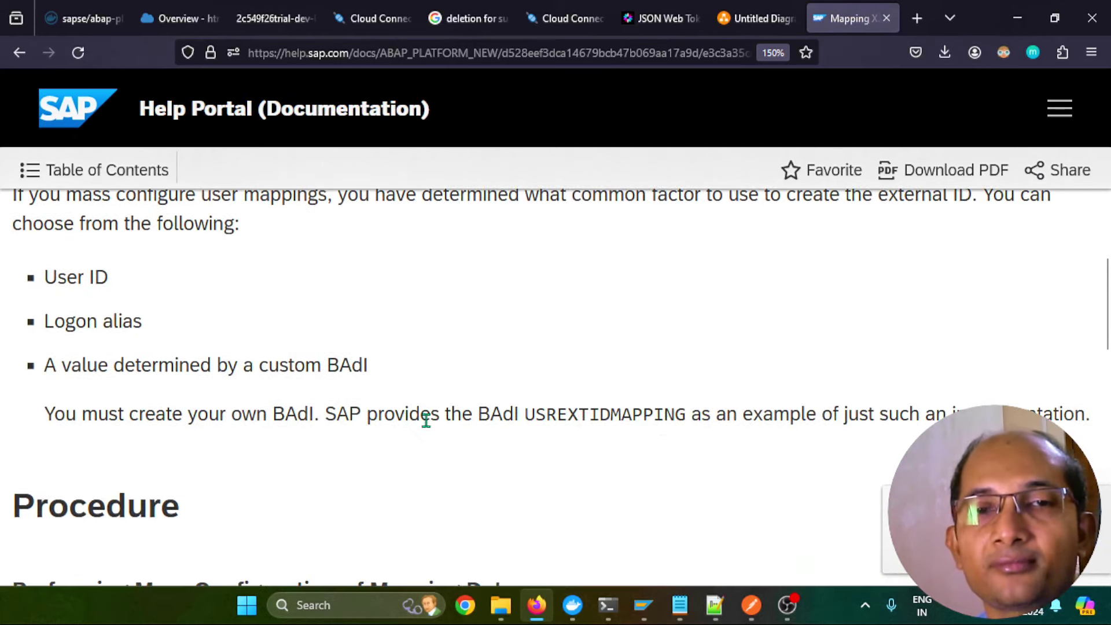
pyautogui.scroll(-6, 427, 422)
pyautogui.scroll(5, 429, 428)
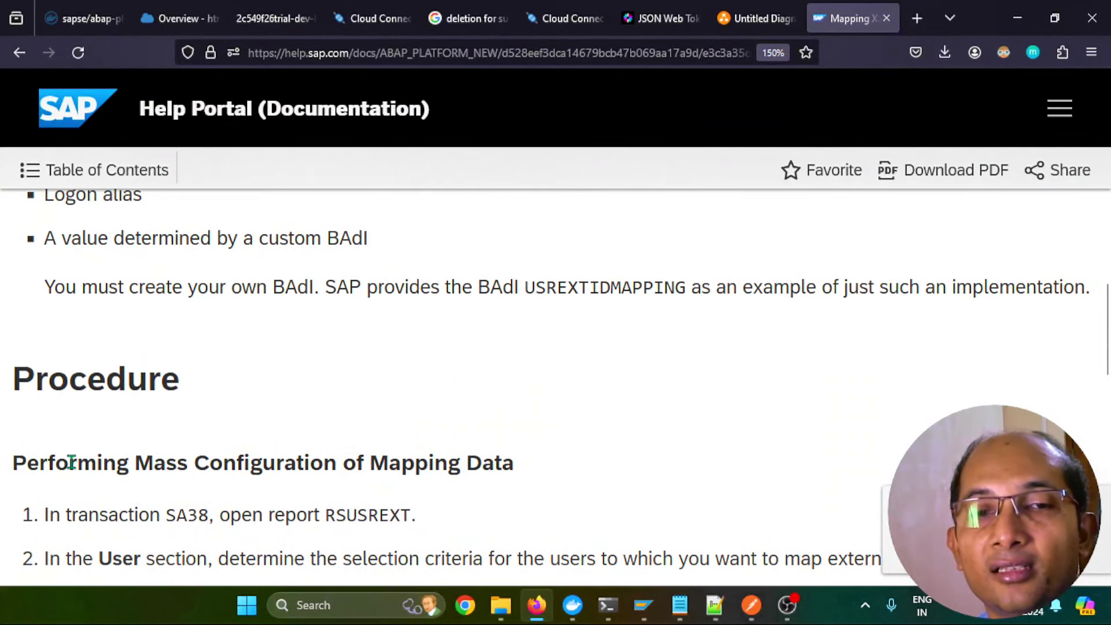
pyautogui.moveTo(56, 463); pyautogui.dragTo(434, 461)
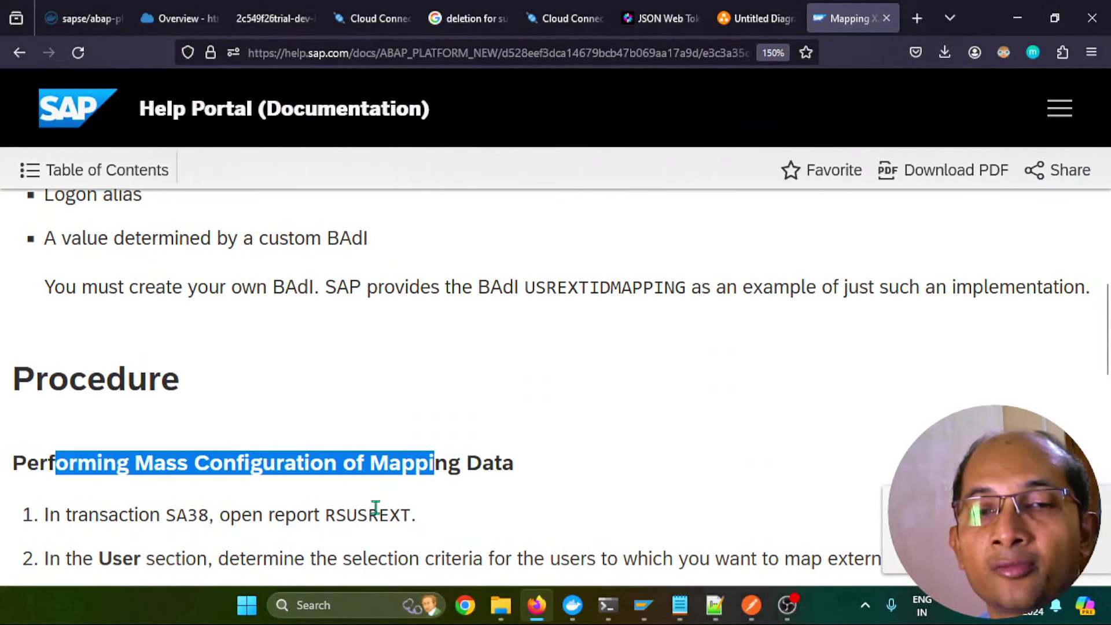
pyautogui.moveTo(336, 515); pyautogui.dragTo(389, 515)
# Scroll to the single-user mapping steps and highlight the view name VUSREXTID
pyautogui.scroll(-4, 476, 461)
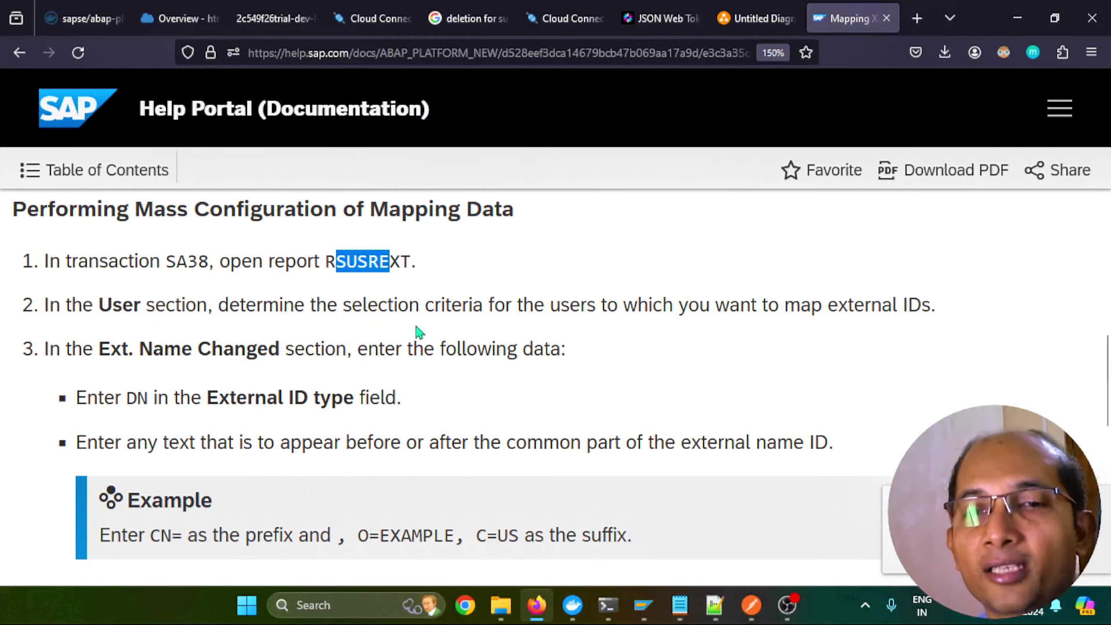
pyautogui.scroll(-6, 463, 402)
pyautogui.scroll(-2, 463, 403)
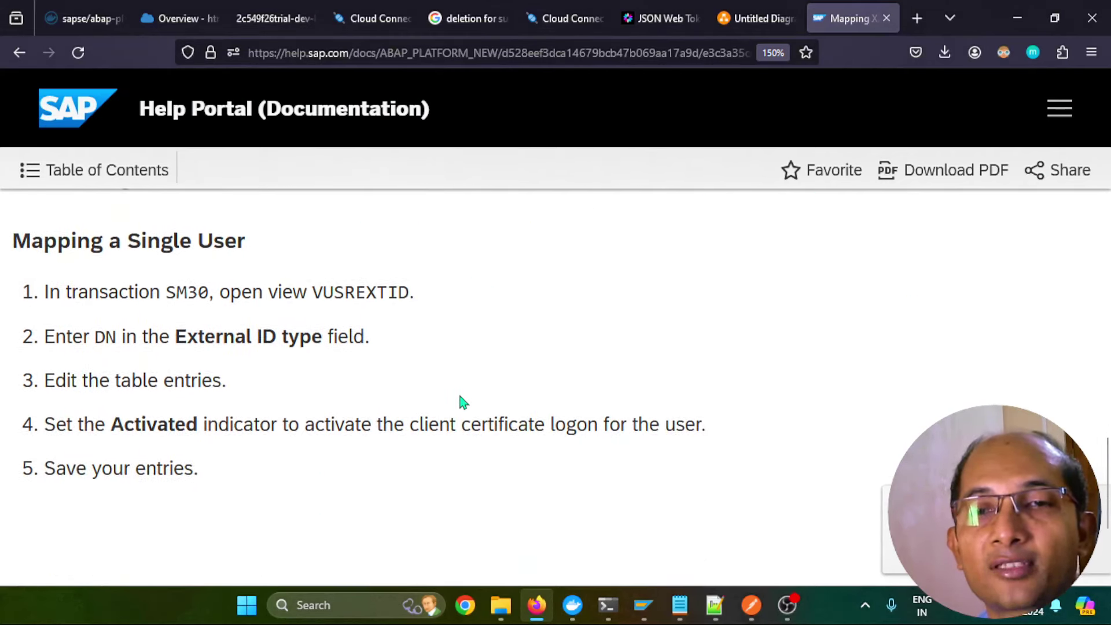
pyautogui.moveTo(313, 295); pyautogui.dragTo(404, 298)
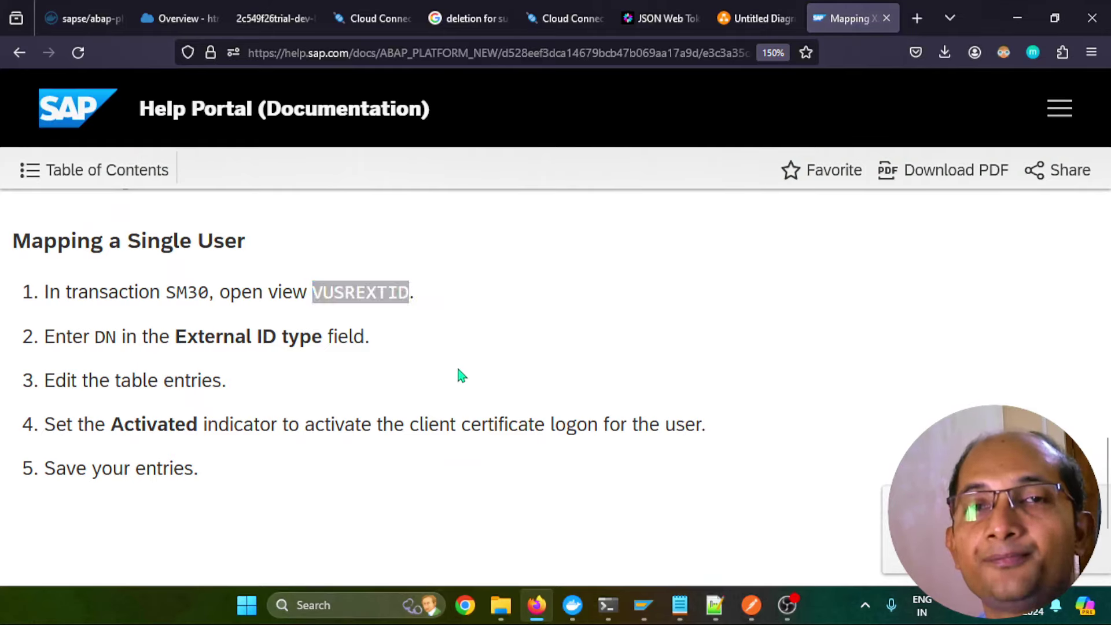
pyautogui.click(644, 605)
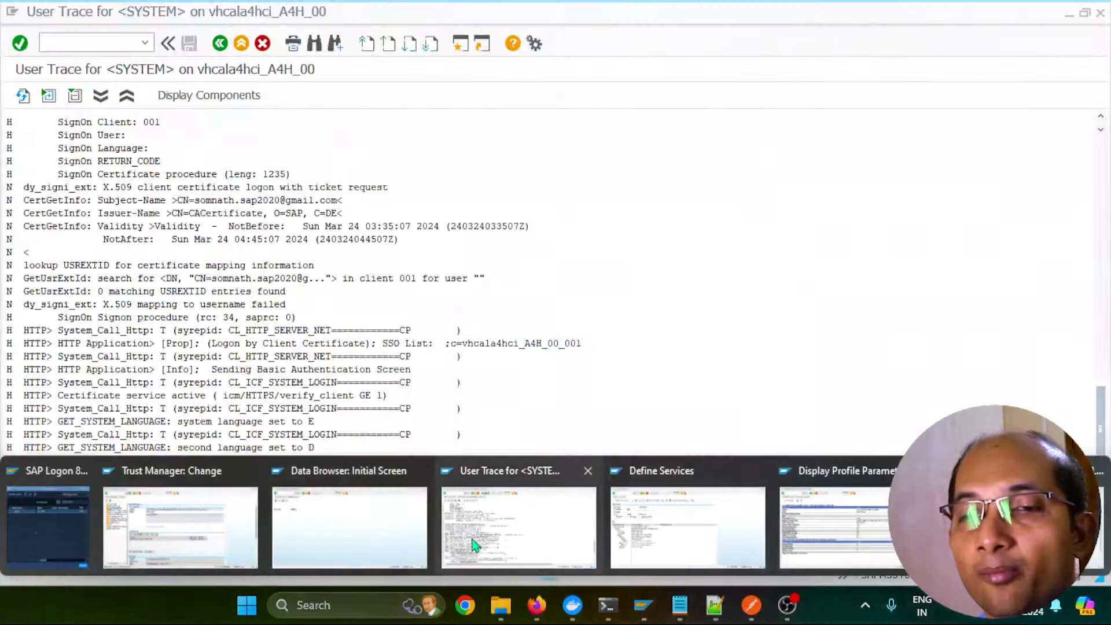
# Back in the Data Browser, select the USREXTID table name and start transaction SM30
pyautogui.click(341, 532)
pyautogui.moveTo(198, 157); pyautogui.dragTo(24, 174)
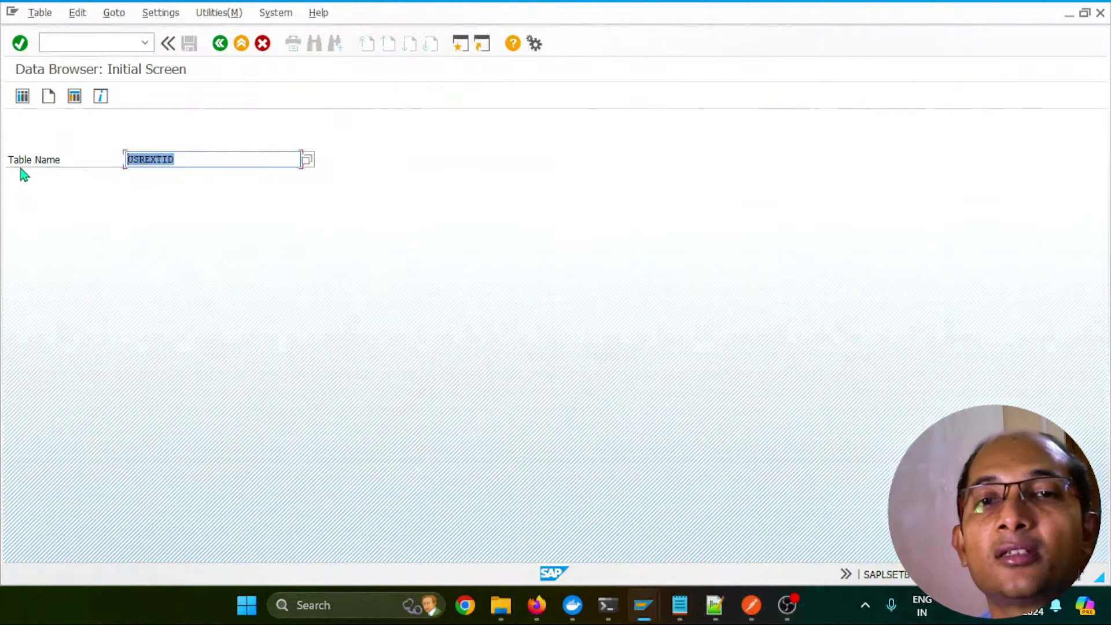
pyautogui.click(69, 38)
pyautogui.write('/')
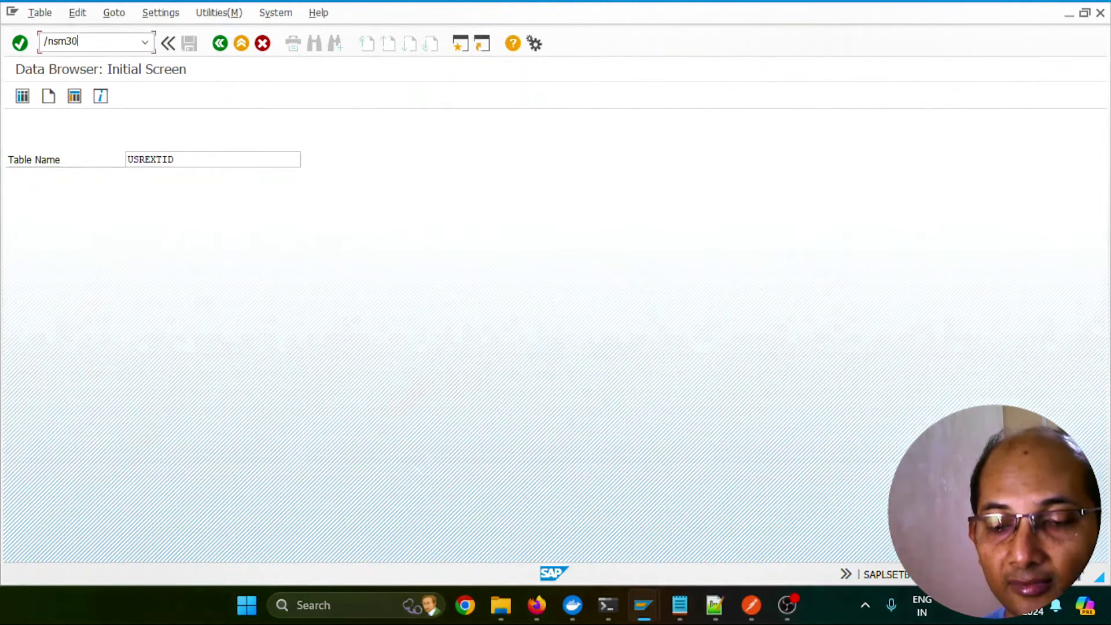
pyautogui.write('nsm30')
pyautogui.press('Return')
# Maintain view VUSREXTID with work area DN and start a new entry
pyautogui.click(145, 305)
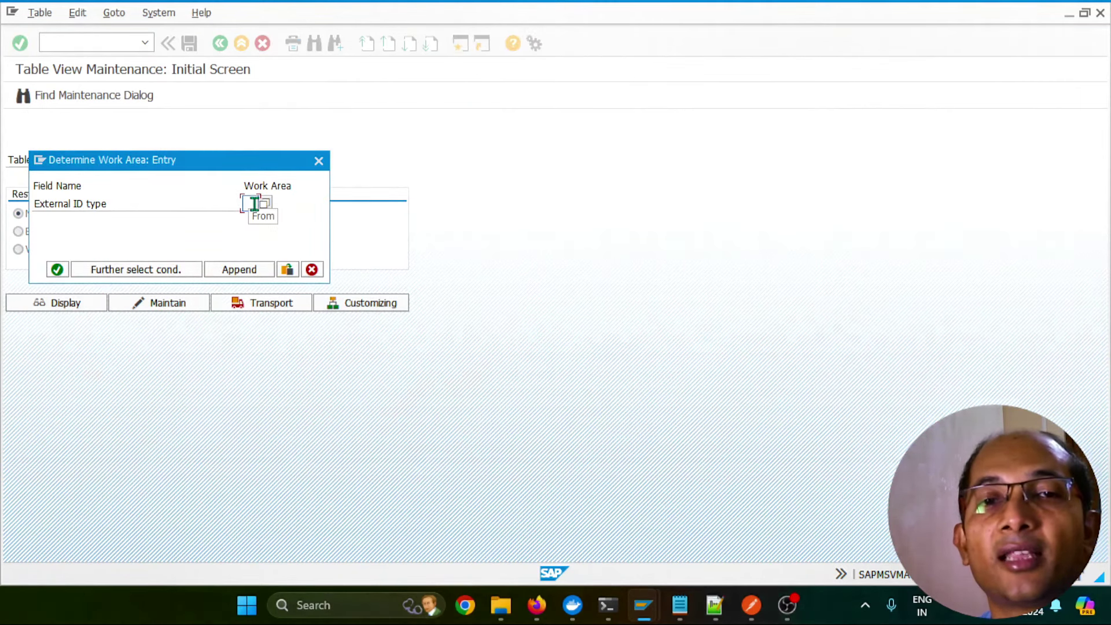
pyautogui.click(254, 204)
pyautogui.write('DN')
pyautogui.click(68, 271)
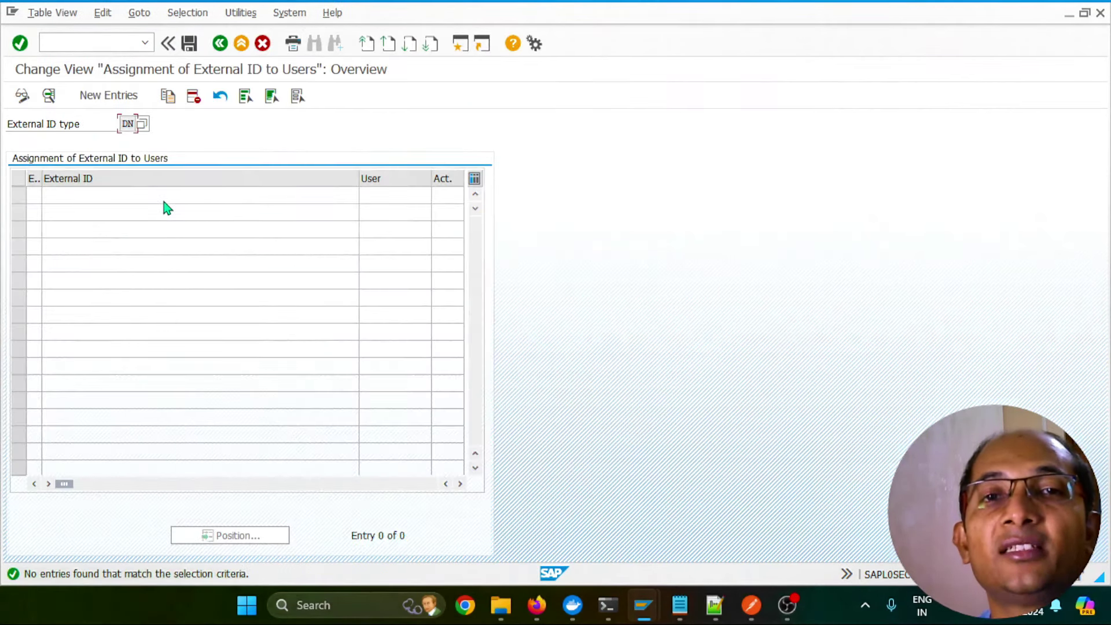
pyautogui.click(107, 96)
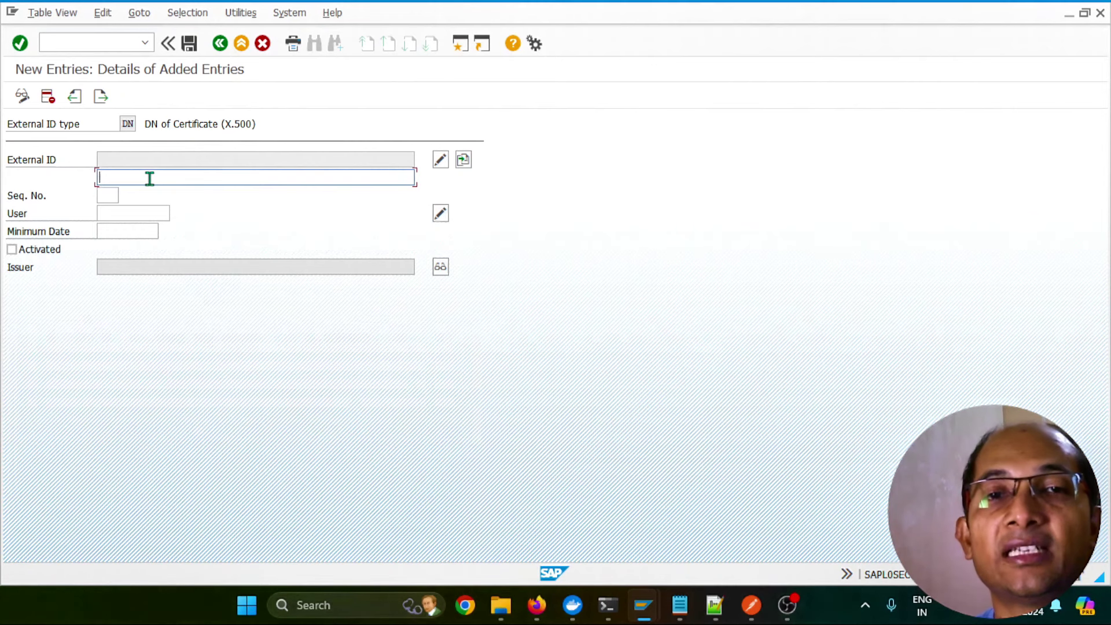
# Map the DN with the user's e-mail as CN to user DEVELOPER, activated, and save
pyautogui.click(122, 212)
pyautogui.write('DEVELOPER')
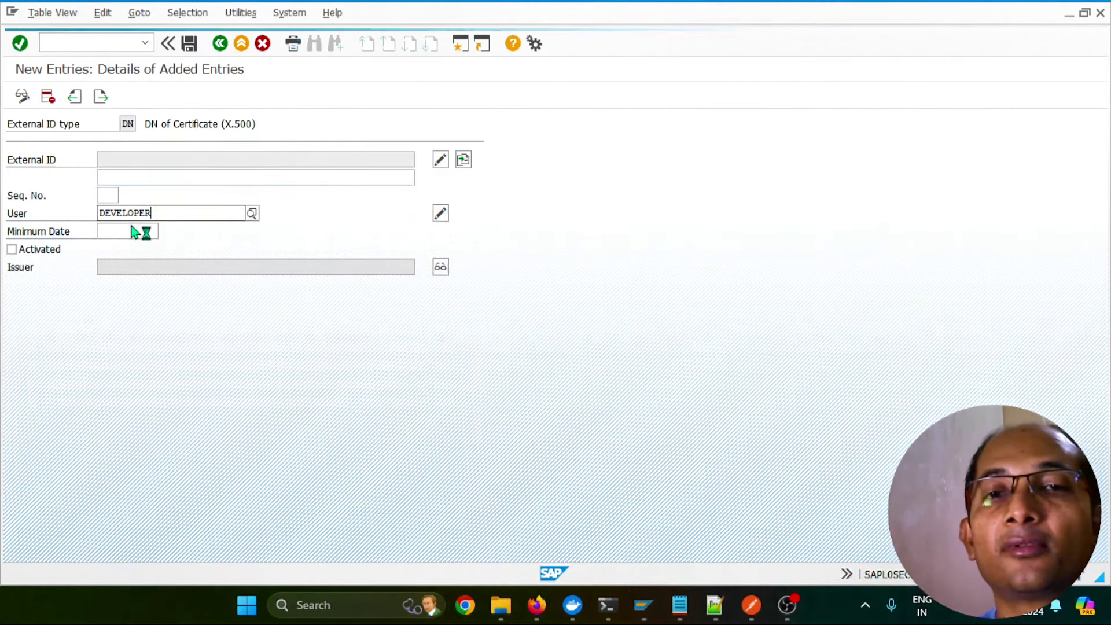
pyautogui.click(141, 248)
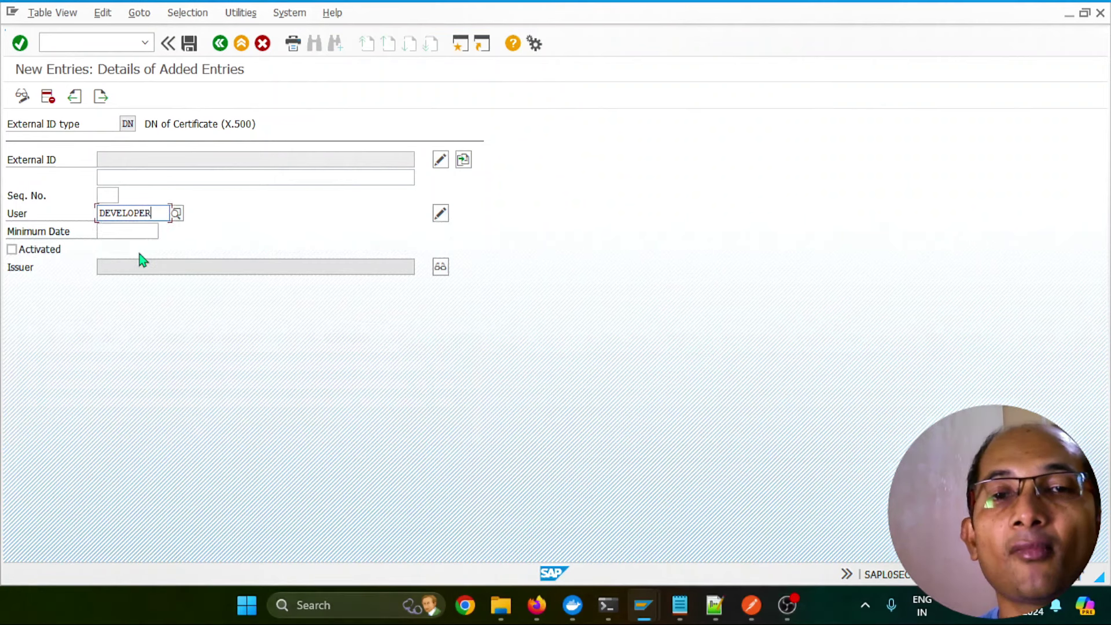
pyautogui.click(12, 249)
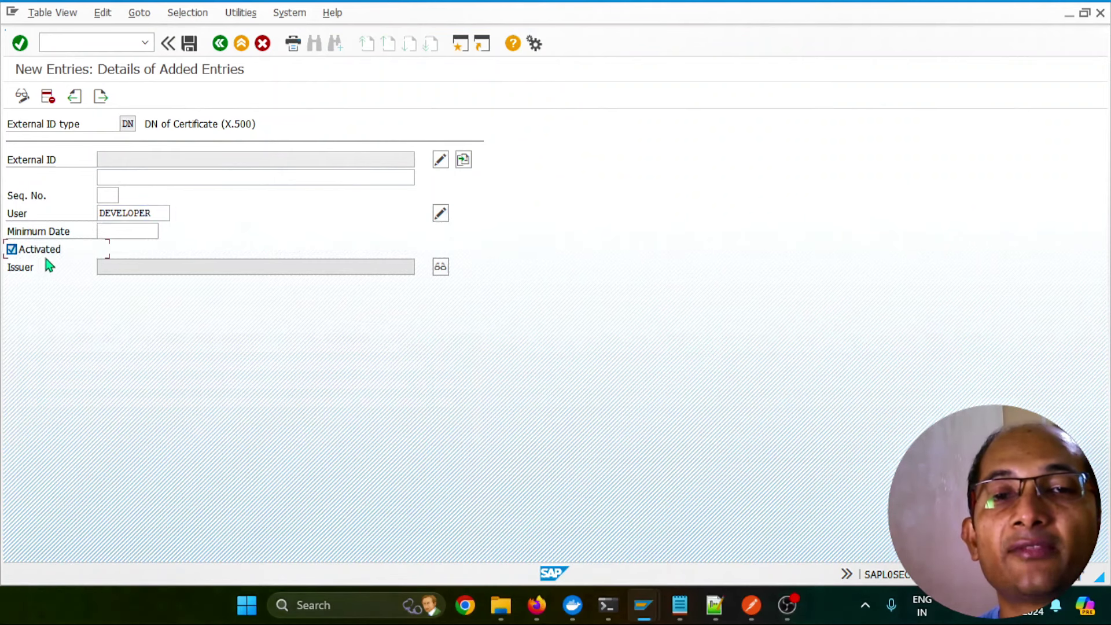
pyautogui.click(126, 181)
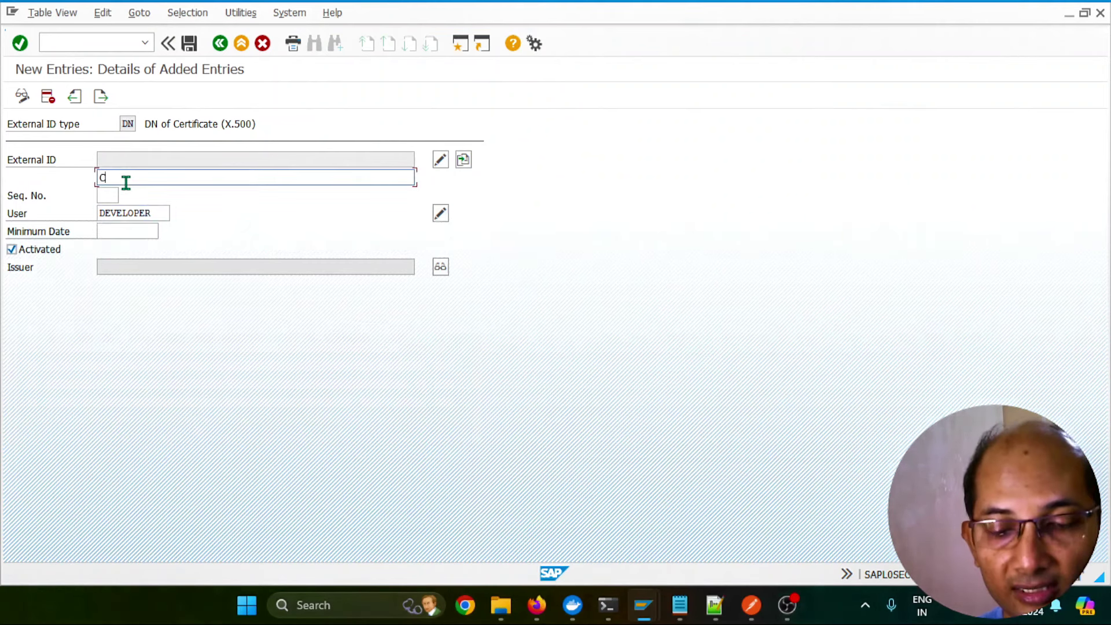
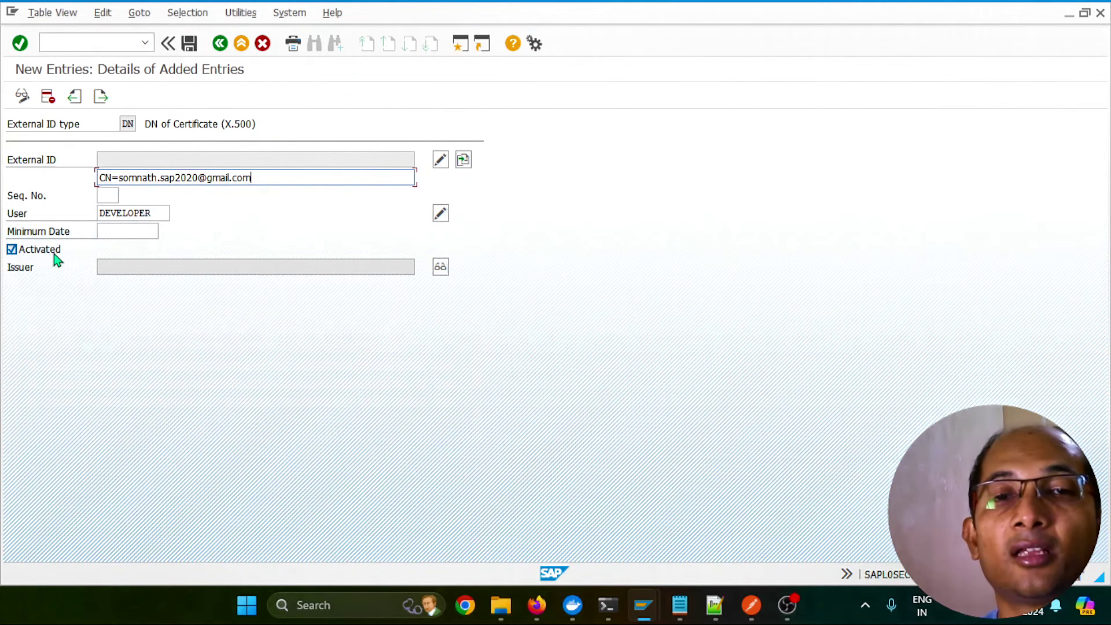
pyautogui.press('Return')
pyautogui.click(191, 45)
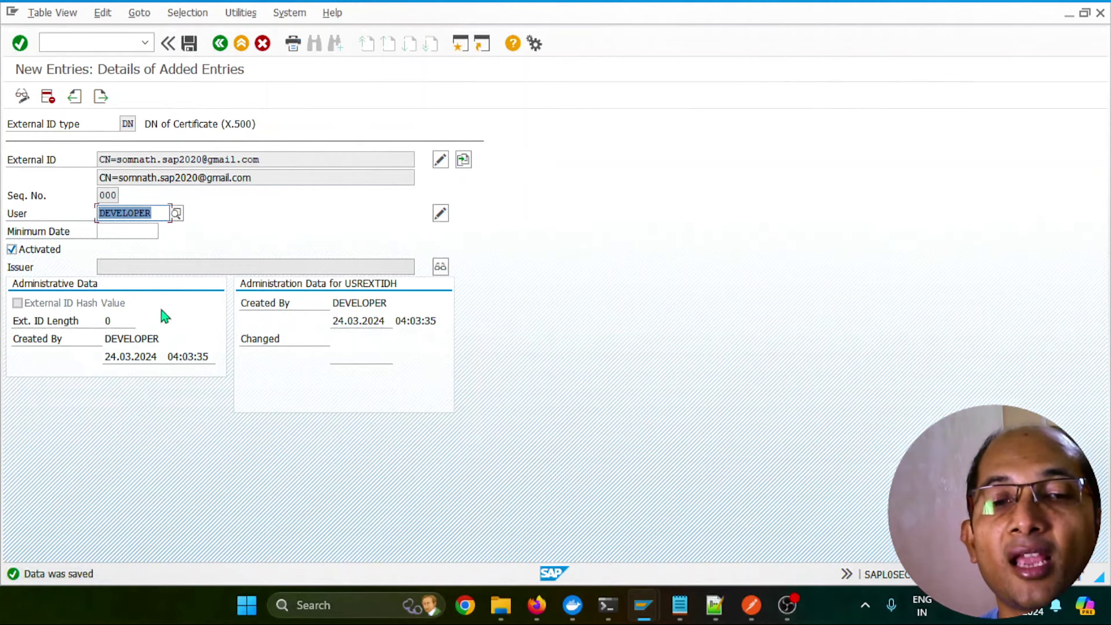
pyautogui.click(405, 515)
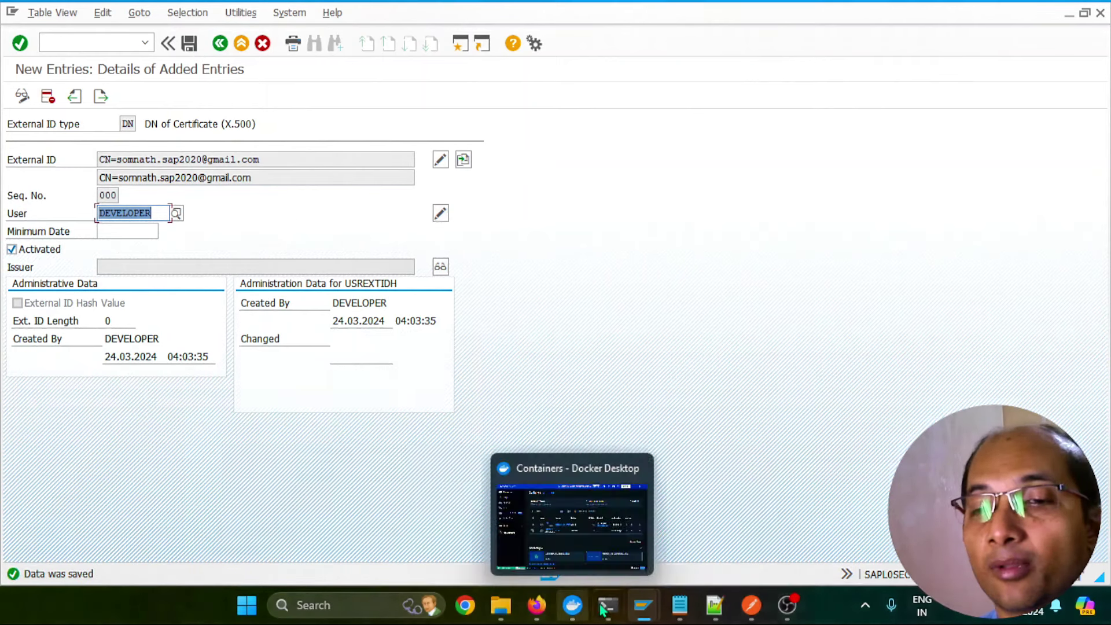
# Display the saved USREXTID DN row for DEVELOPER, then return to the mapping help page
pyautogui.click(22, 95)
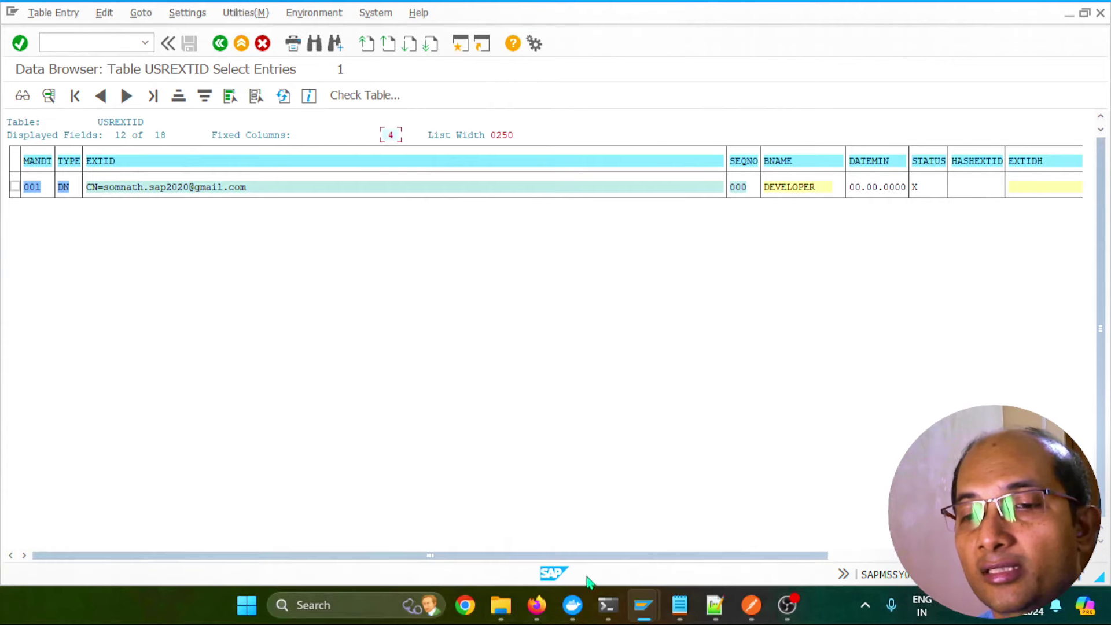
pyautogui.click(537, 605)
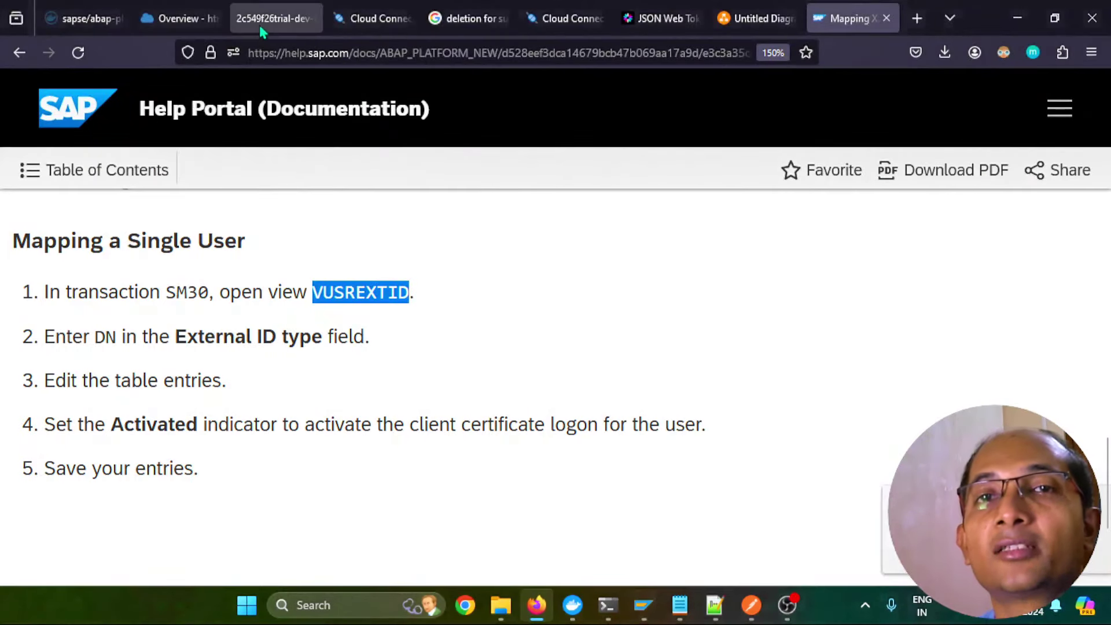
# Reload the 2c549f26trial HTML5 app so /api/bc/ping reports Server reached
pyautogui.click(262, 24)
pyautogui.click(86, 60)
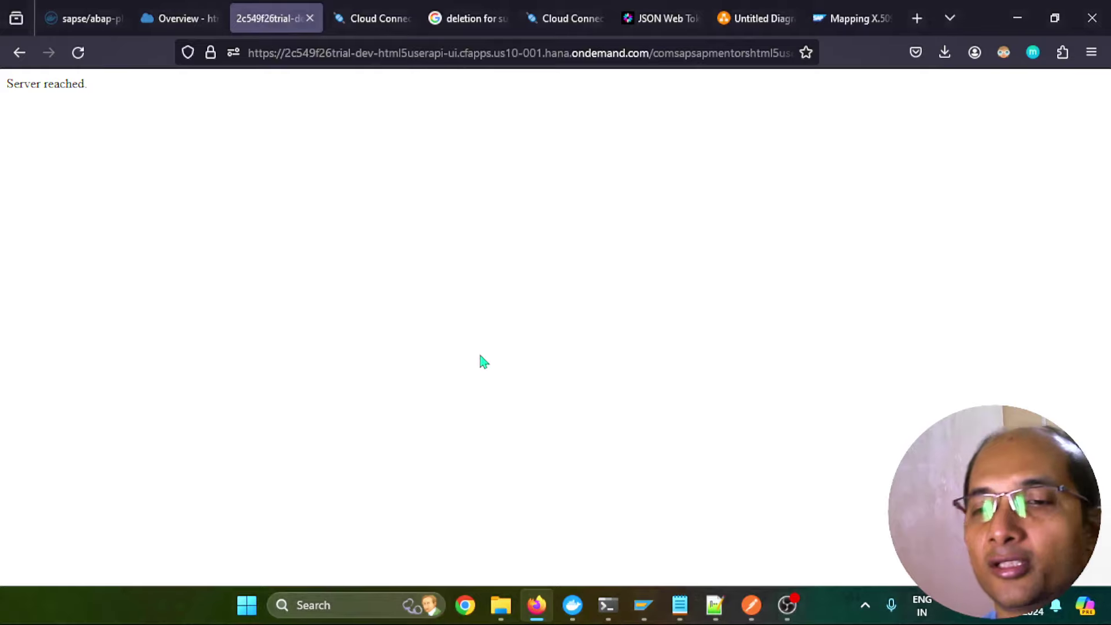
# Delete the DEVELOPER entry in VUSREXTID and save the deletion
pyautogui.moveTo(643, 605)
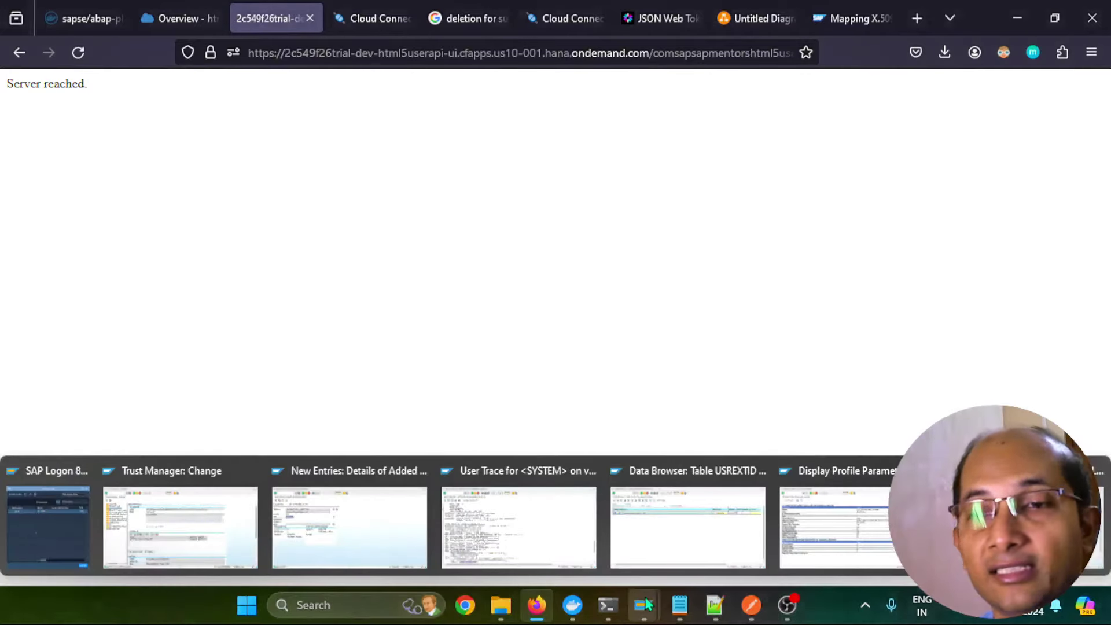
pyautogui.moveTo(495, 547)
pyautogui.click(402, 553)
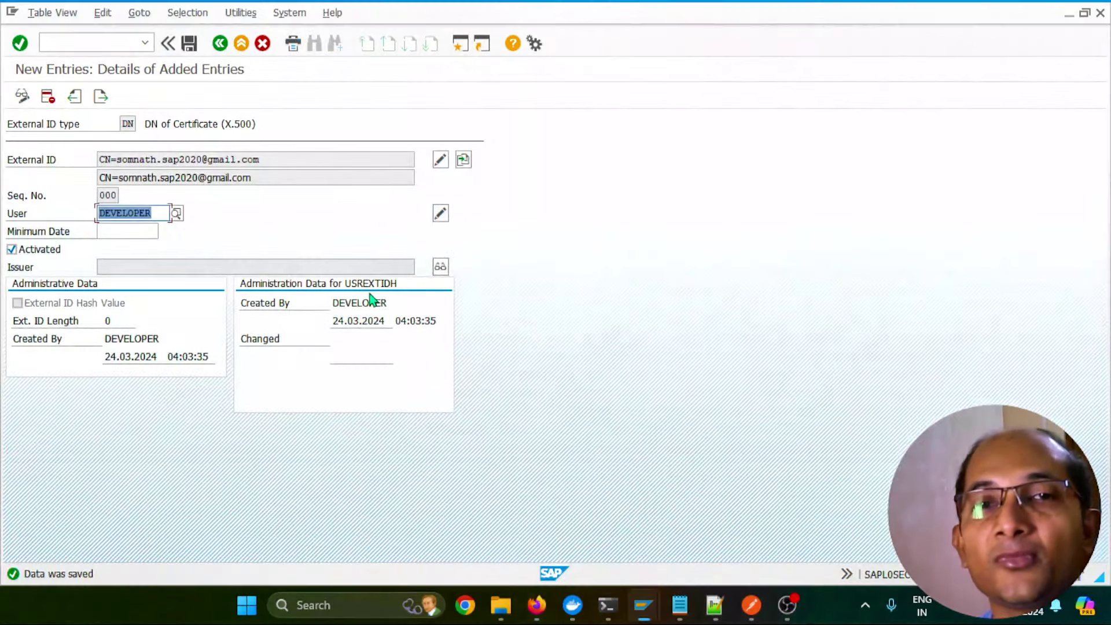
pyautogui.click(48, 96)
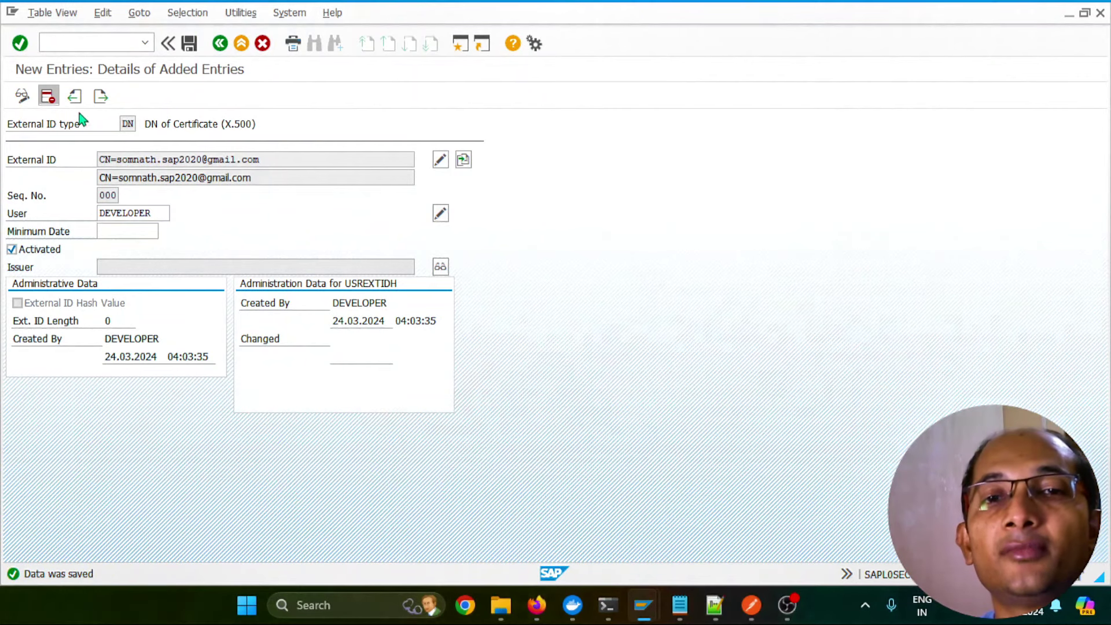
pyautogui.press('Return')
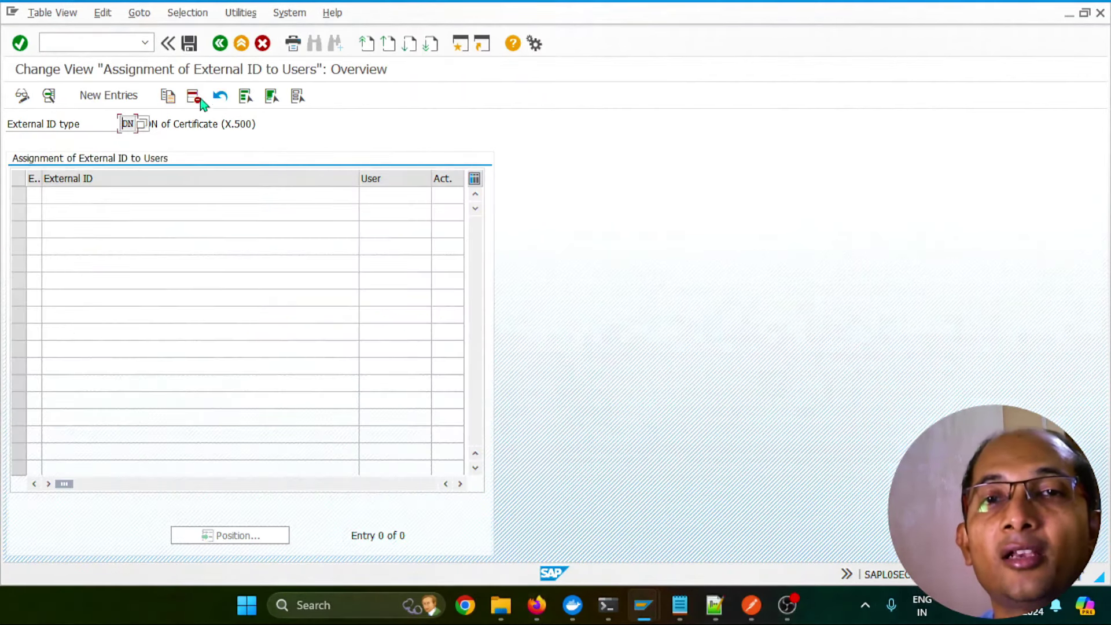
pyautogui.click(190, 43)
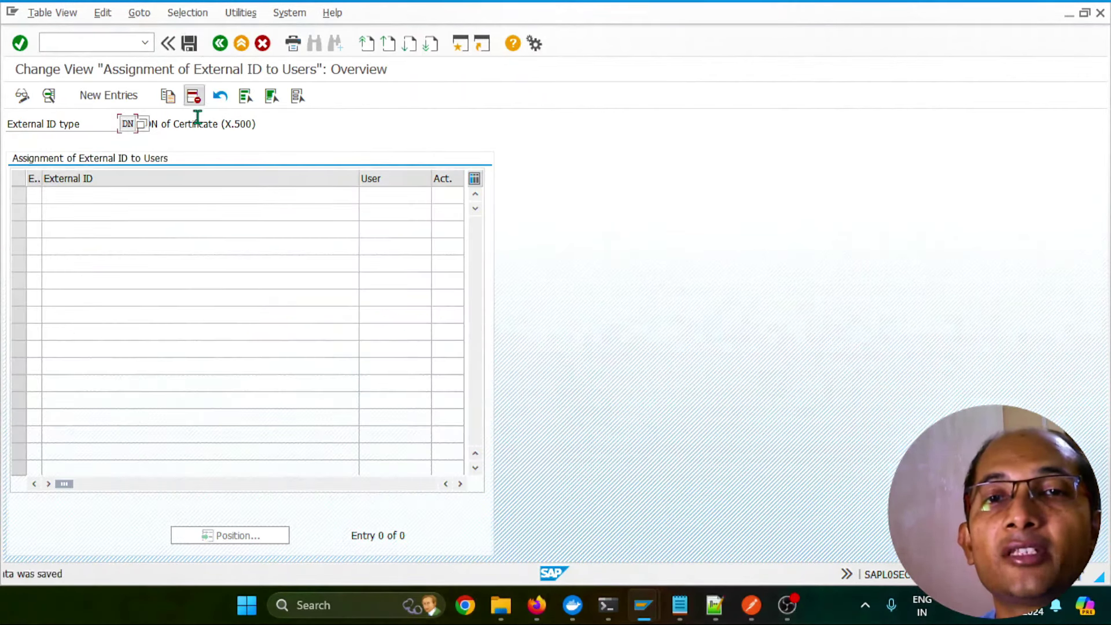
pyautogui.click(220, 43)
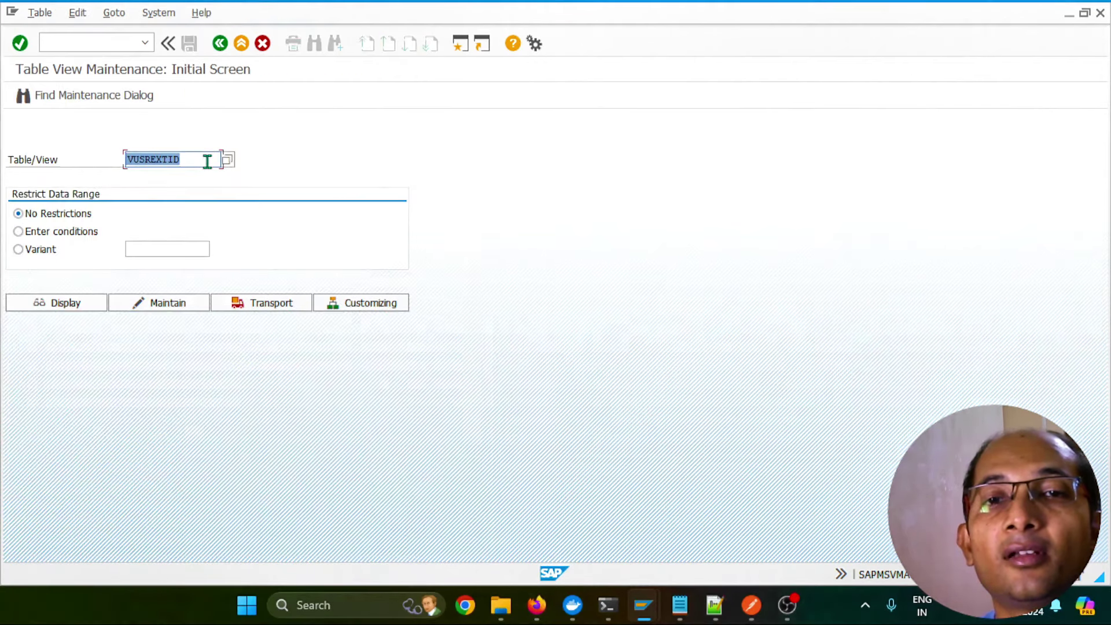
# Refresh the USREXTID table listing to confirm it is now empty
pyautogui.click(72, 303)
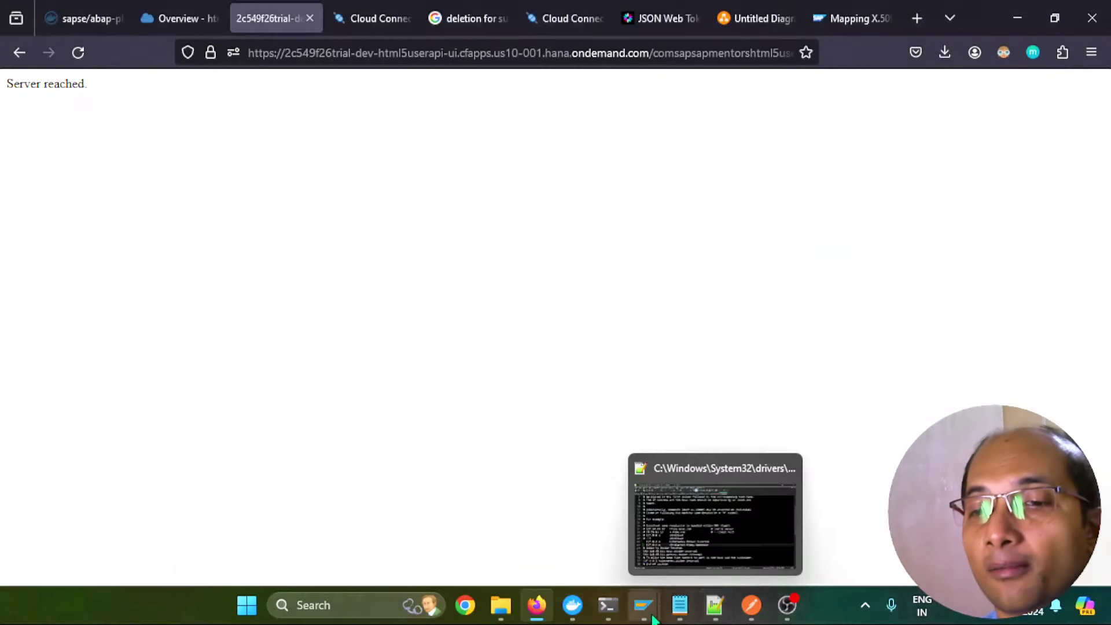
pyautogui.moveTo(644, 608)
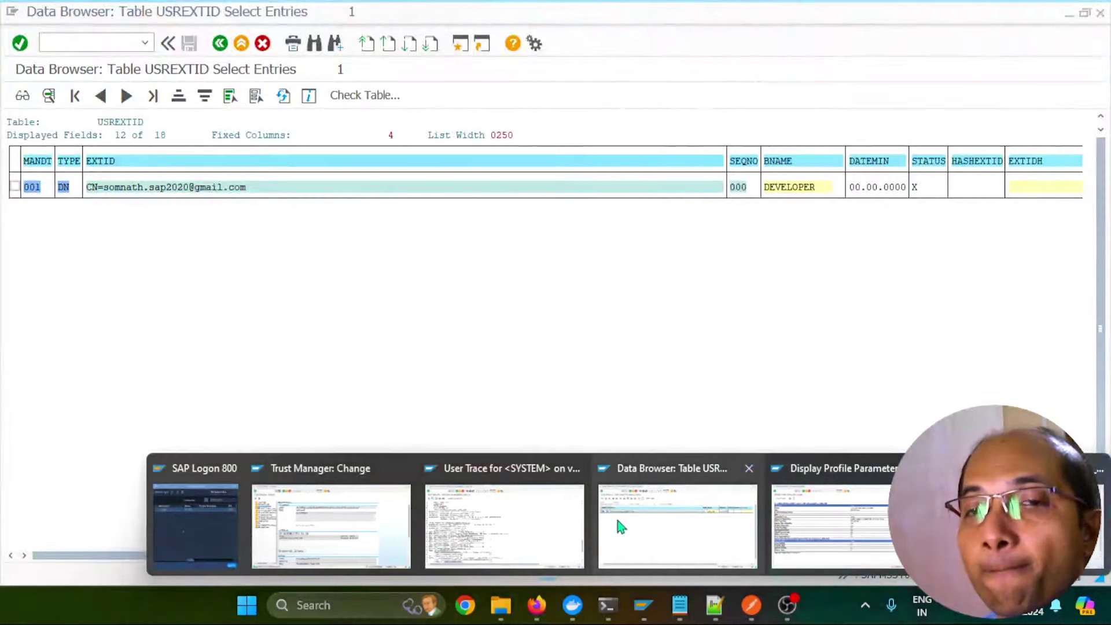
pyautogui.click(617, 522)
pyautogui.click(283, 95)
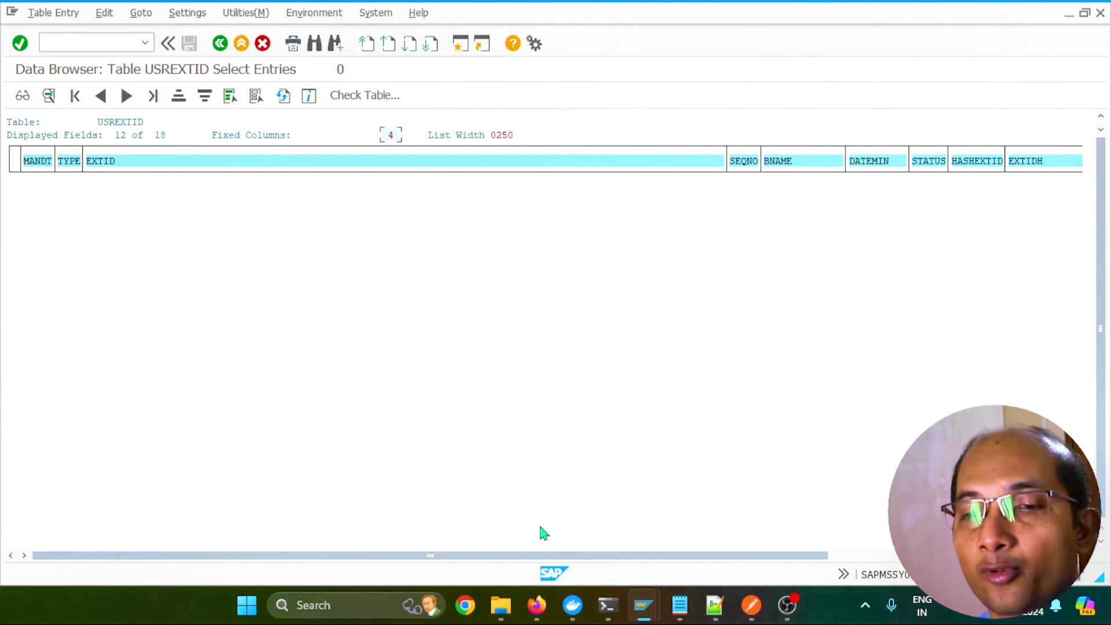
# Reload the HTML5 app, which now fails with status code 401
pyautogui.moveTo(537, 605)
pyautogui.click(546, 504)
pyautogui.click(77, 52)
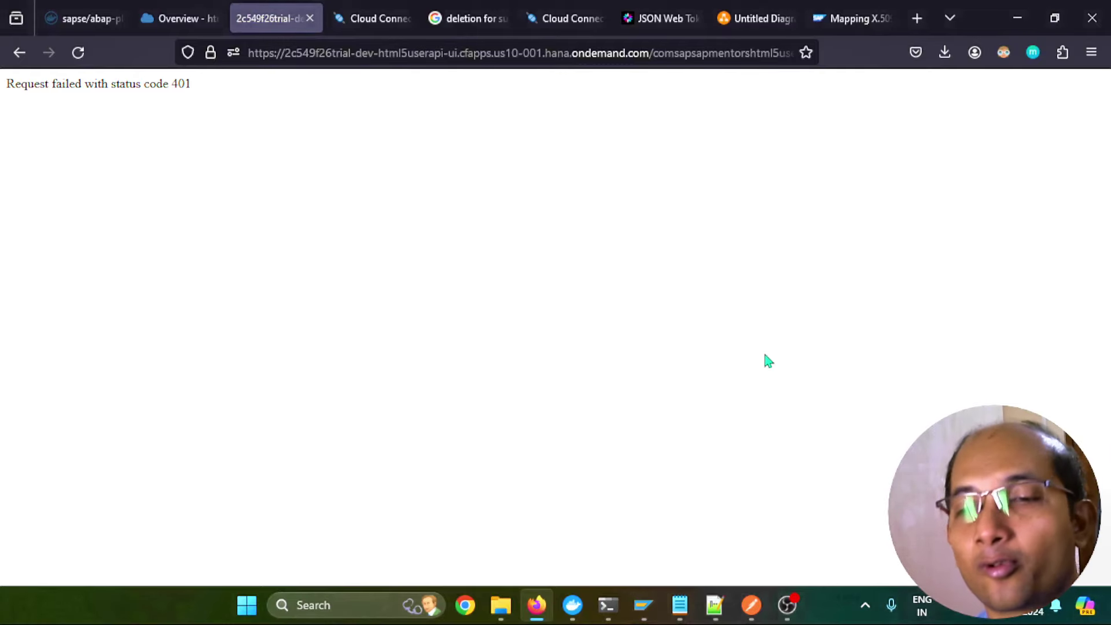
pyautogui.click(644, 605)
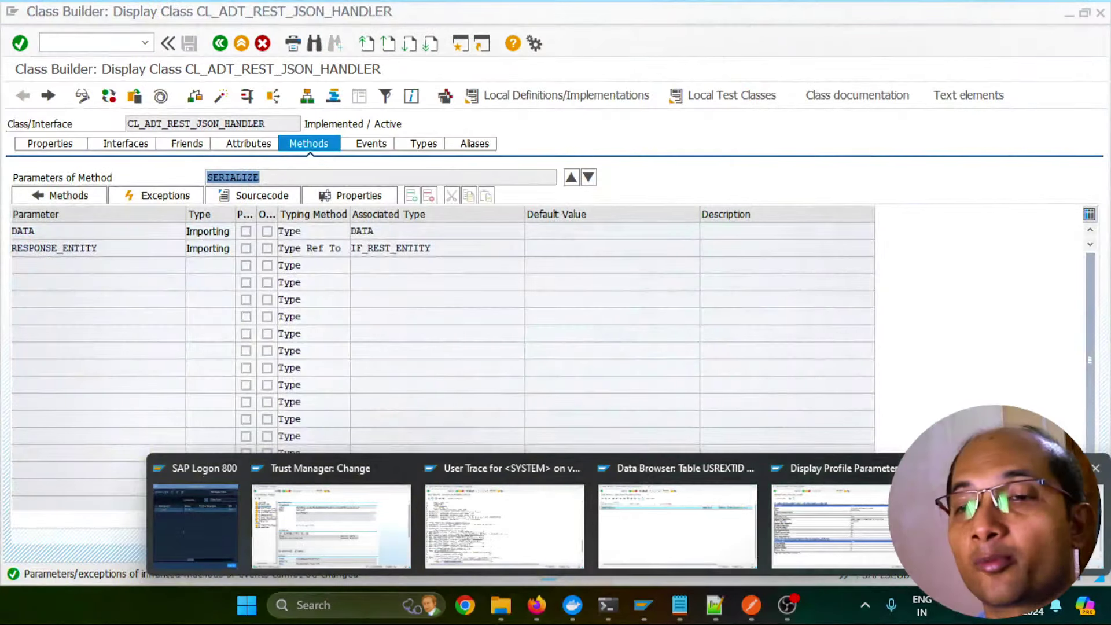
pyautogui.click(1024, 521)
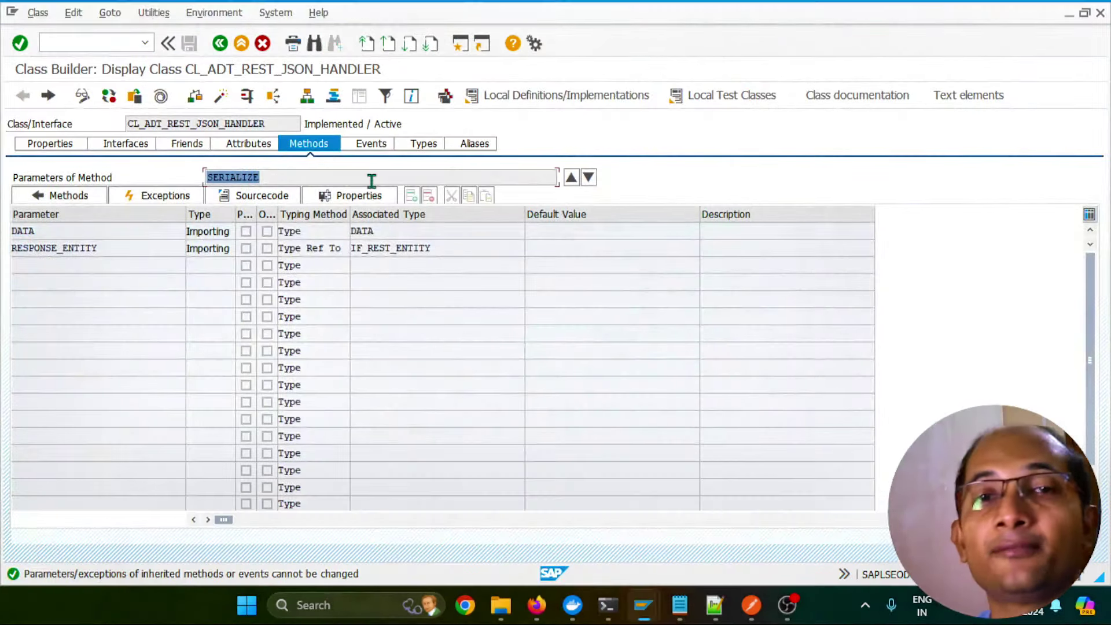
# Review the rule in CERTRULE and show login/certificate_mapping_rulebased is 0
pyautogui.click(124, 45)
pyautogui.write('/n')
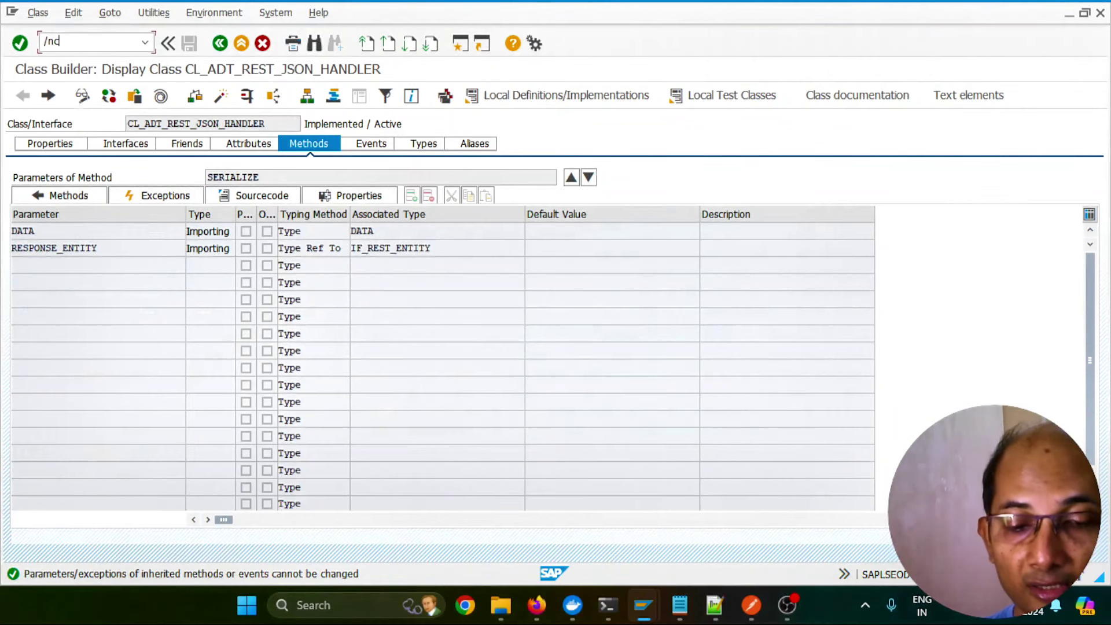
pyautogui.write('certrule')
pyautogui.press('Return')
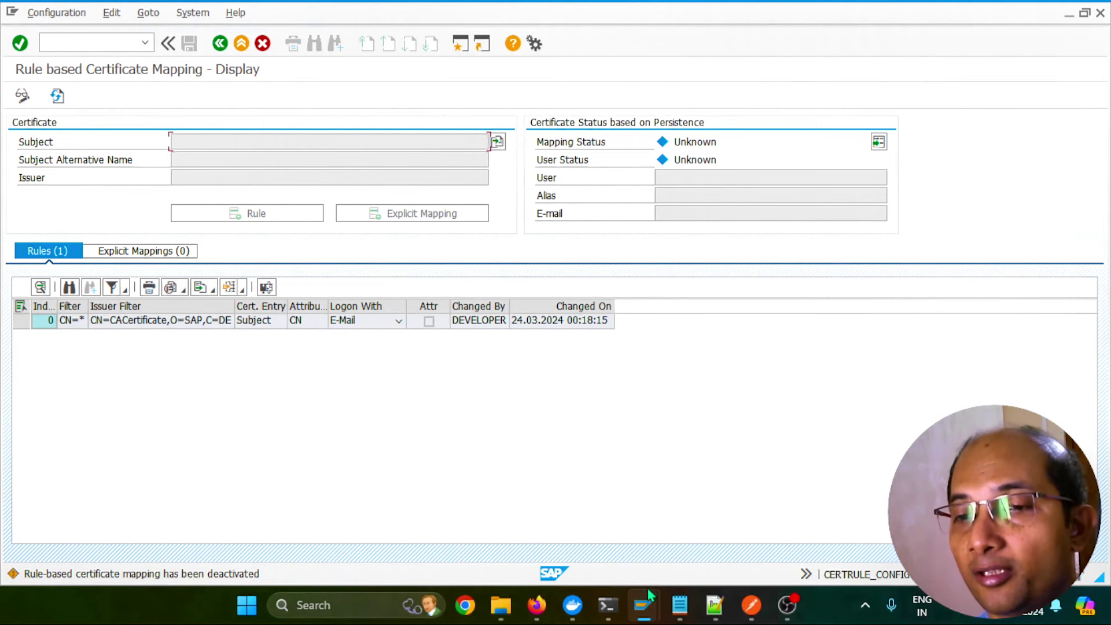
pyautogui.moveTo(647, 600)
pyautogui.click(790, 544)
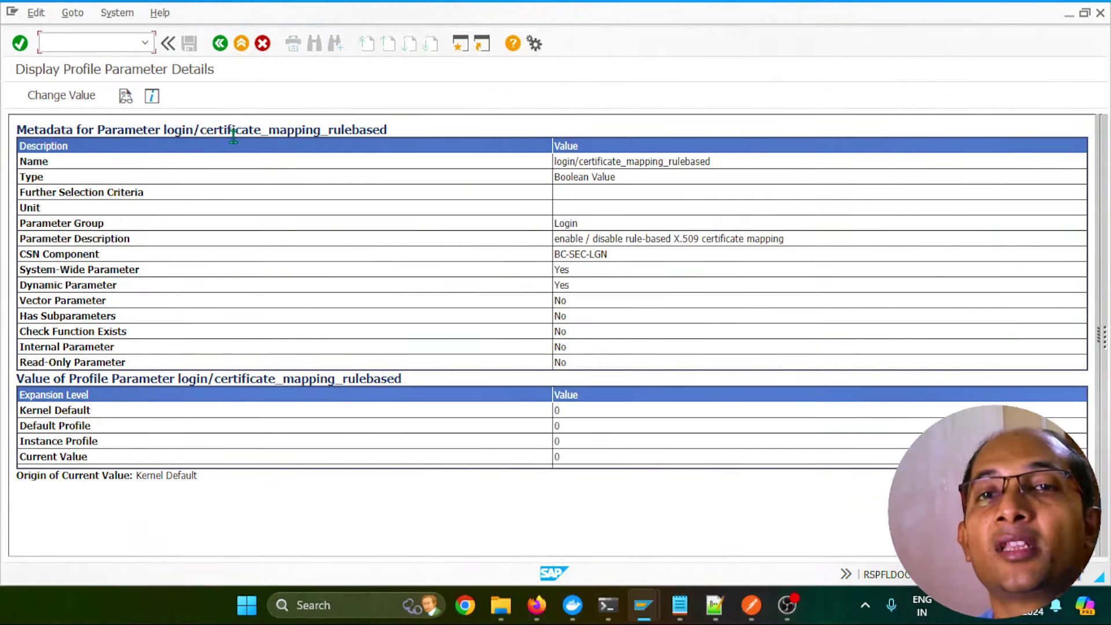